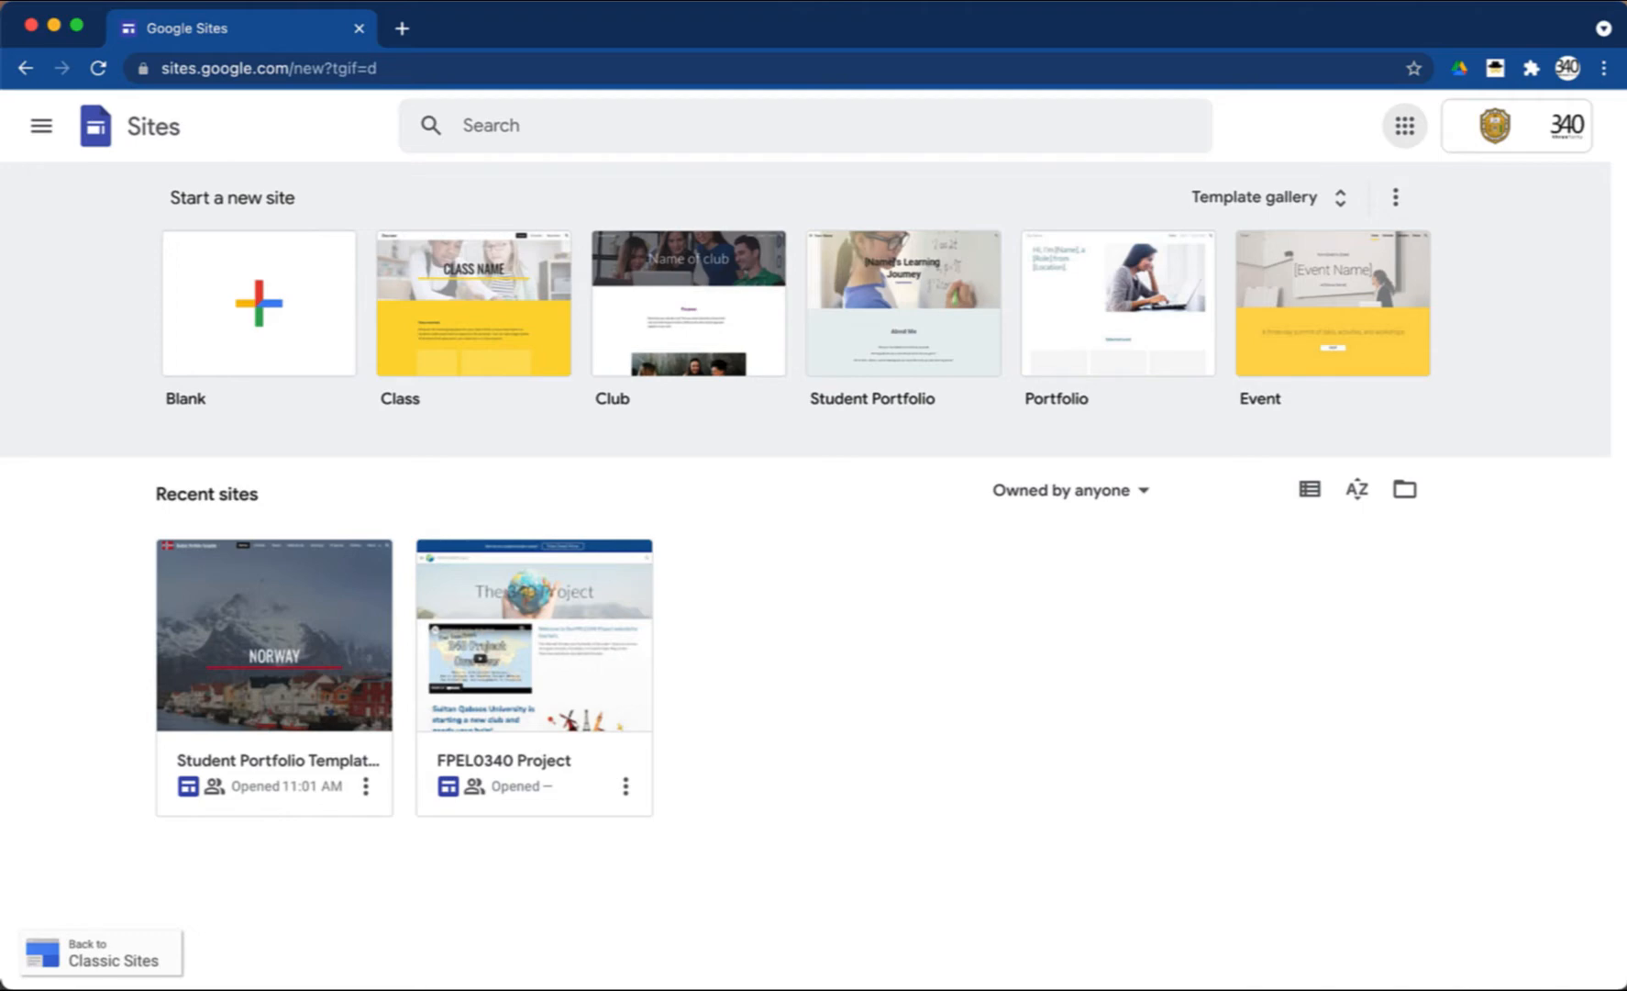
- Find Sites in the Google apps list and open the published Student Portfolio Template site
left_click(1419, 144)
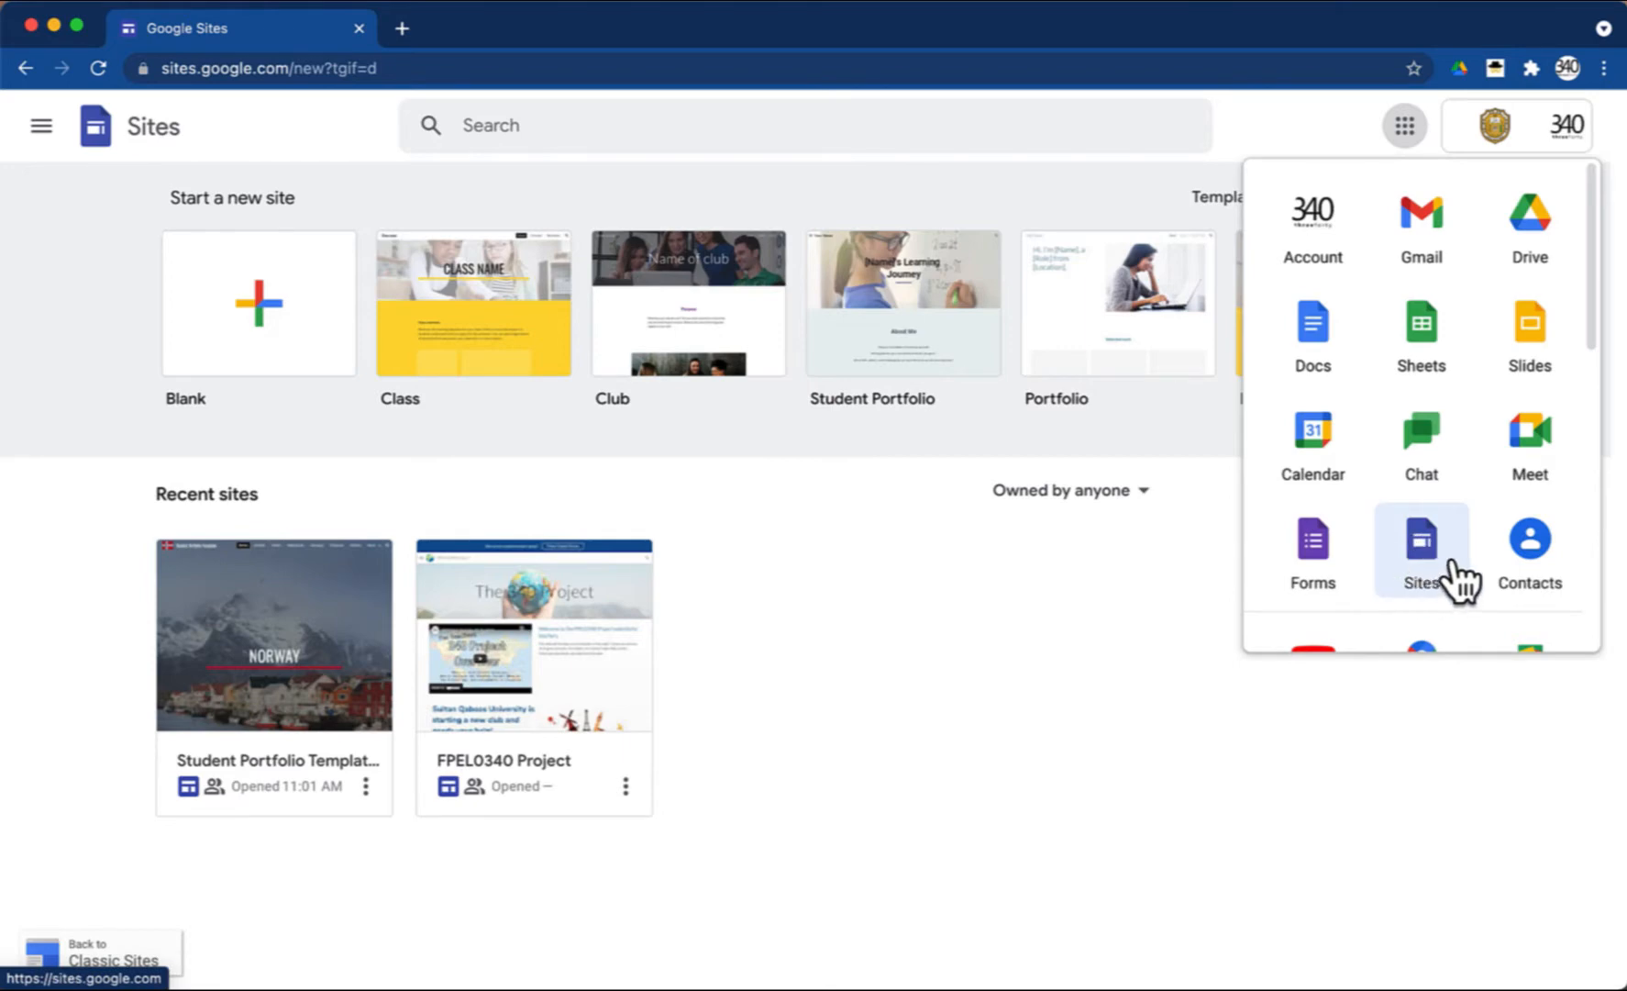
left_click(1424, 143)
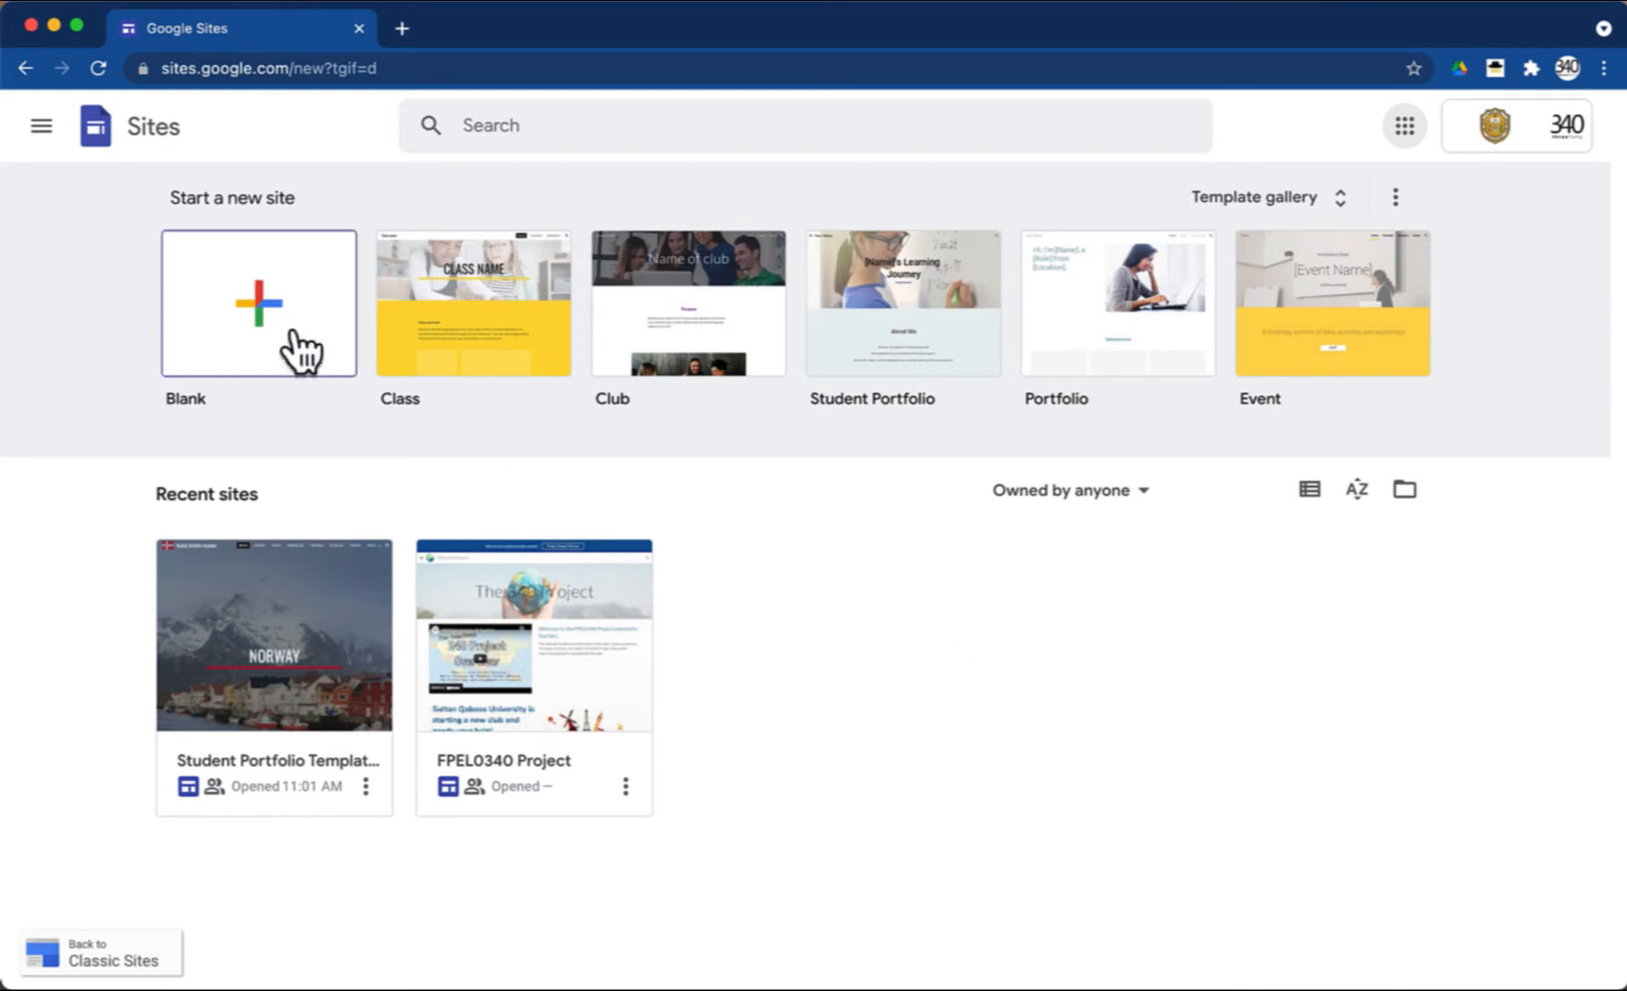
left_click(235, 316)
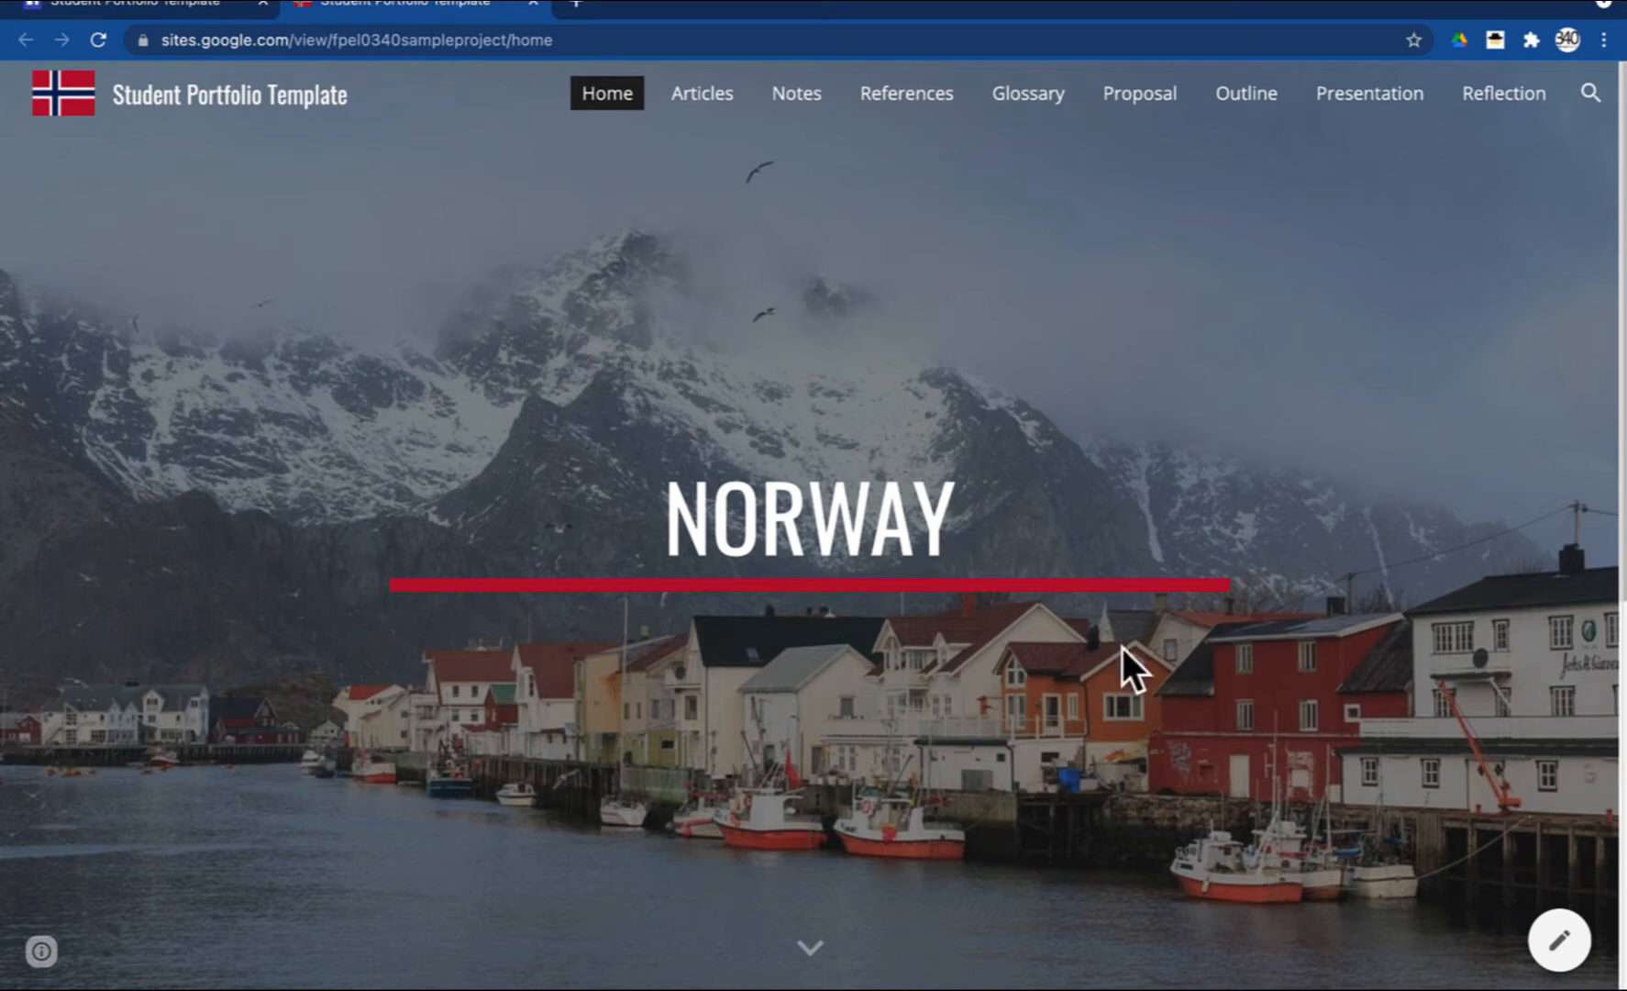
- Look through the Home page of the published Norway portfolio site, from the header image to the introduction text
scroll(1122, 646, "down", 5)
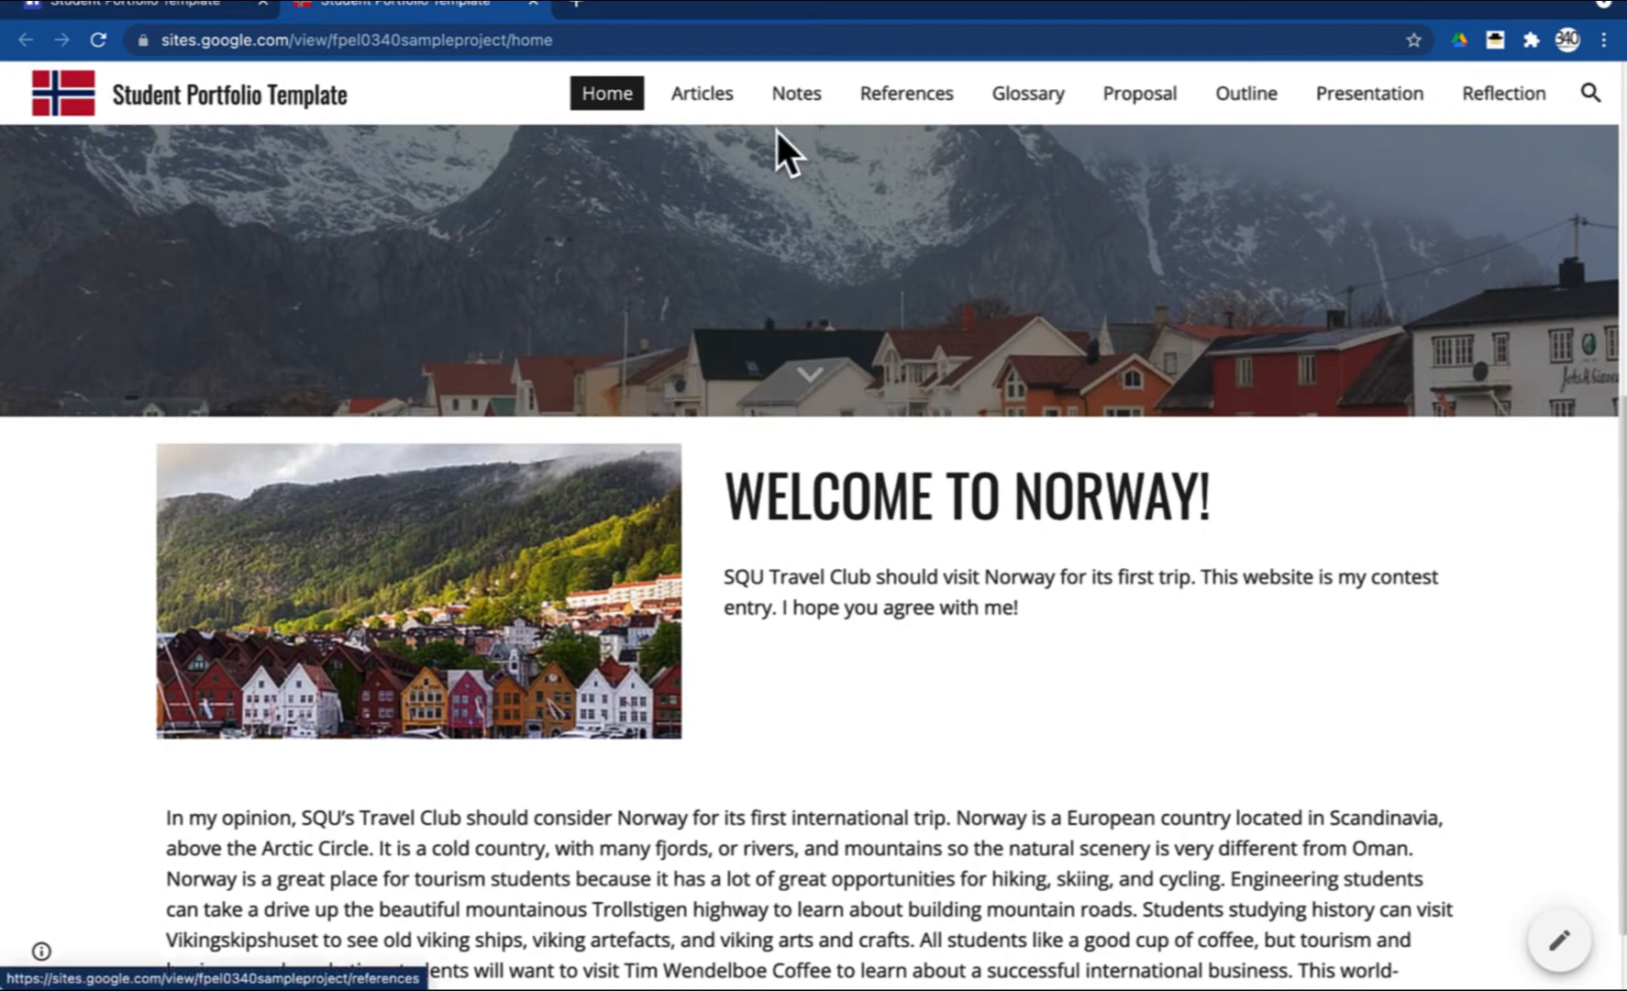
scroll(1233, 647, "down", 2)
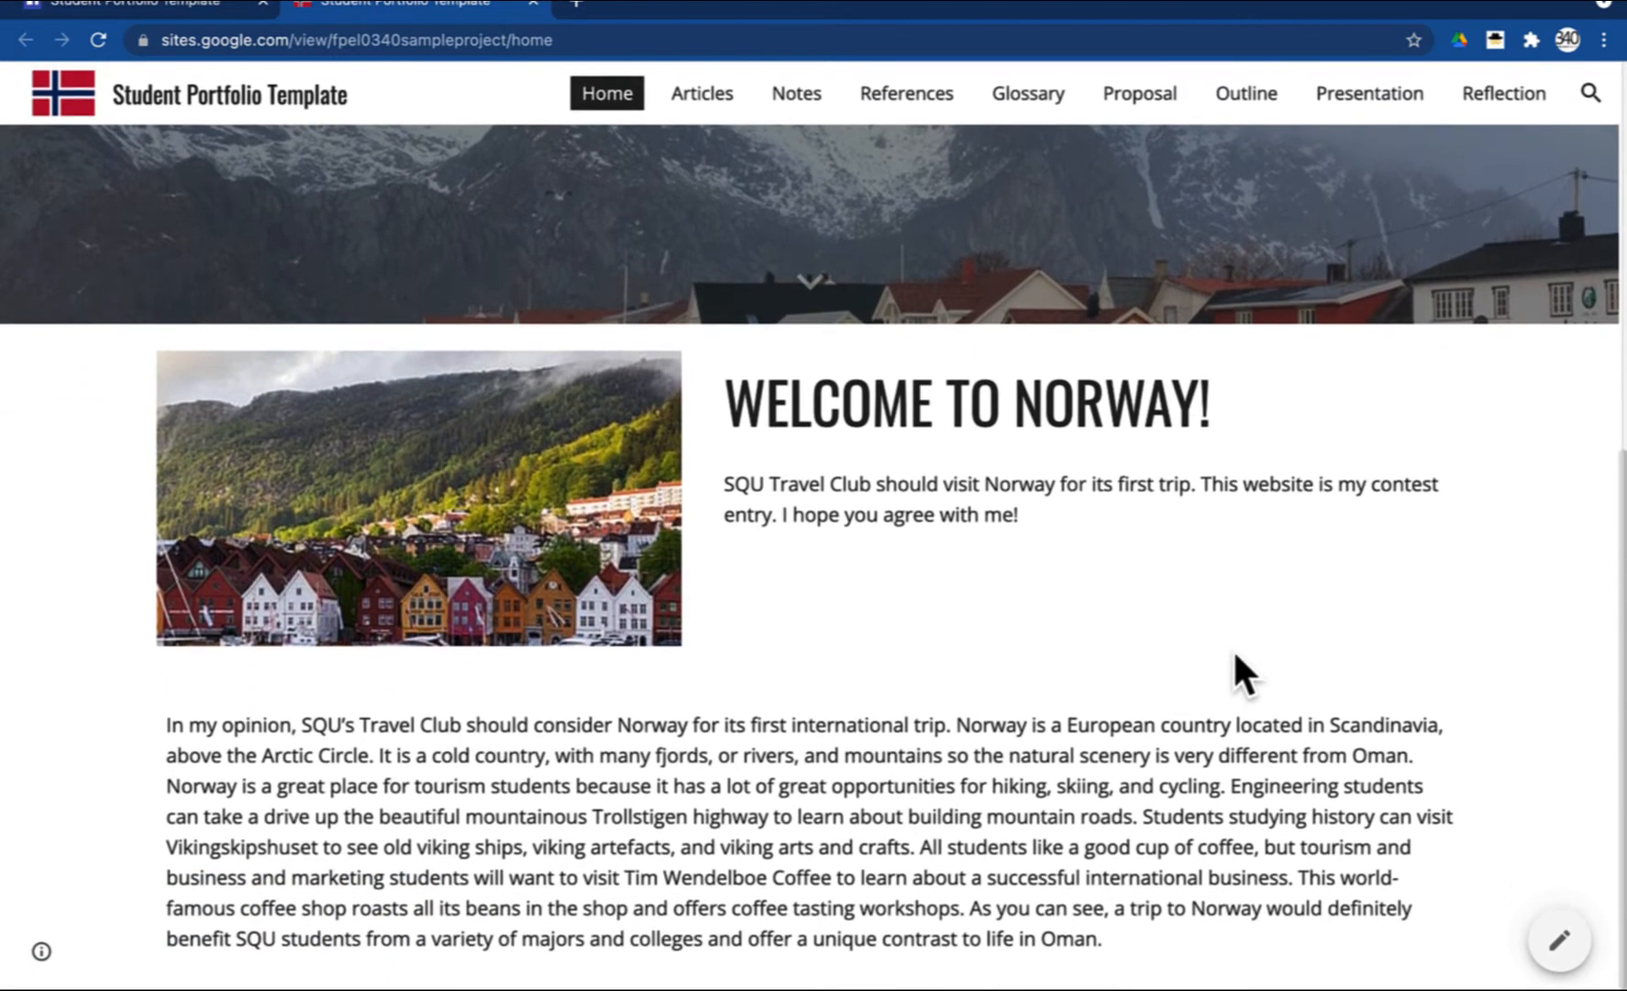
scroll(1233, 647, "up", 7)
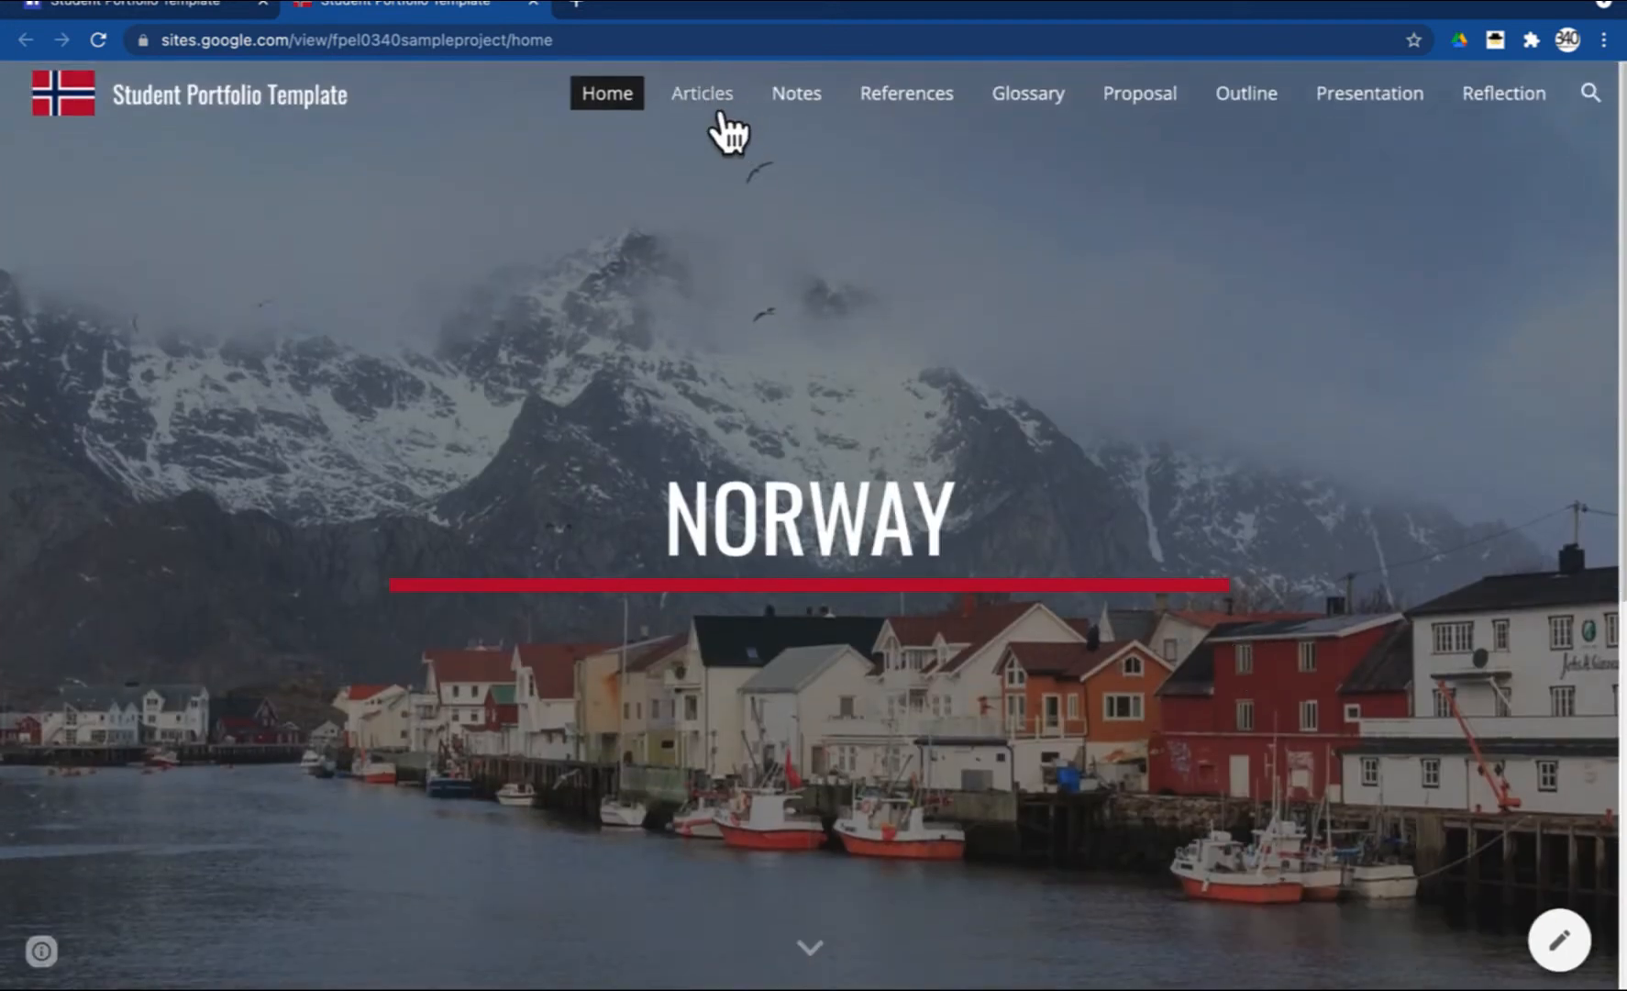
- Open the Articles page of the published site and look through its embedded articles
left_click(721, 112)
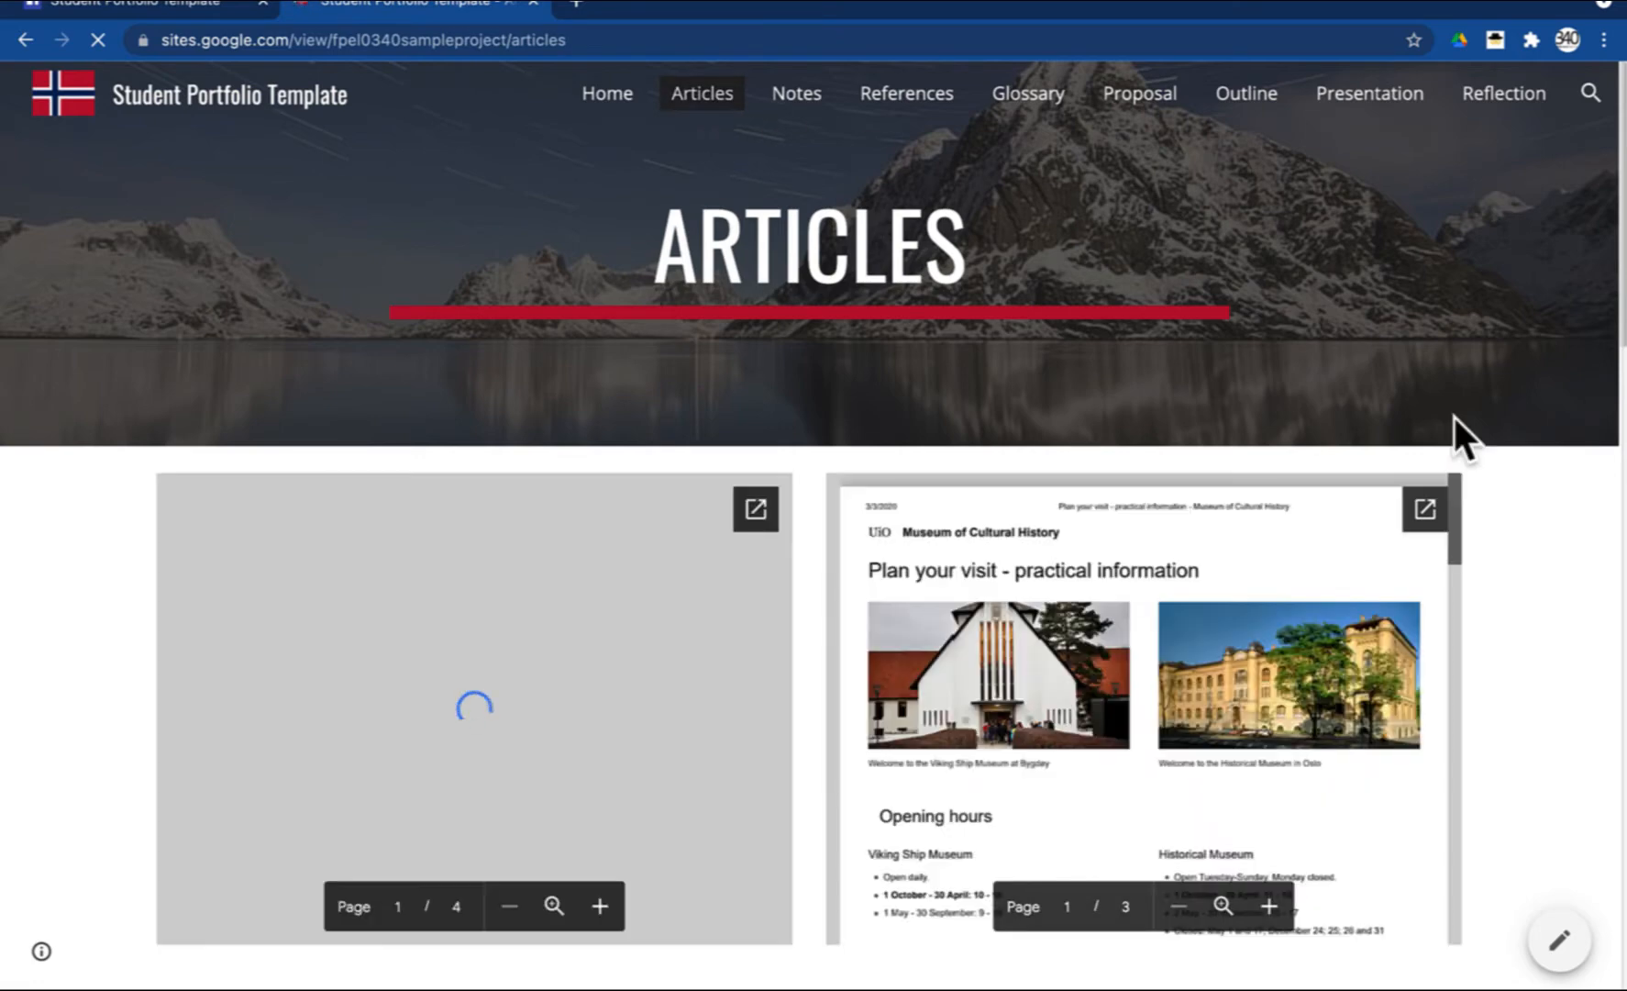
scroll(1558, 766, "down", 1)
scroll(1554, 758, "down", 3)
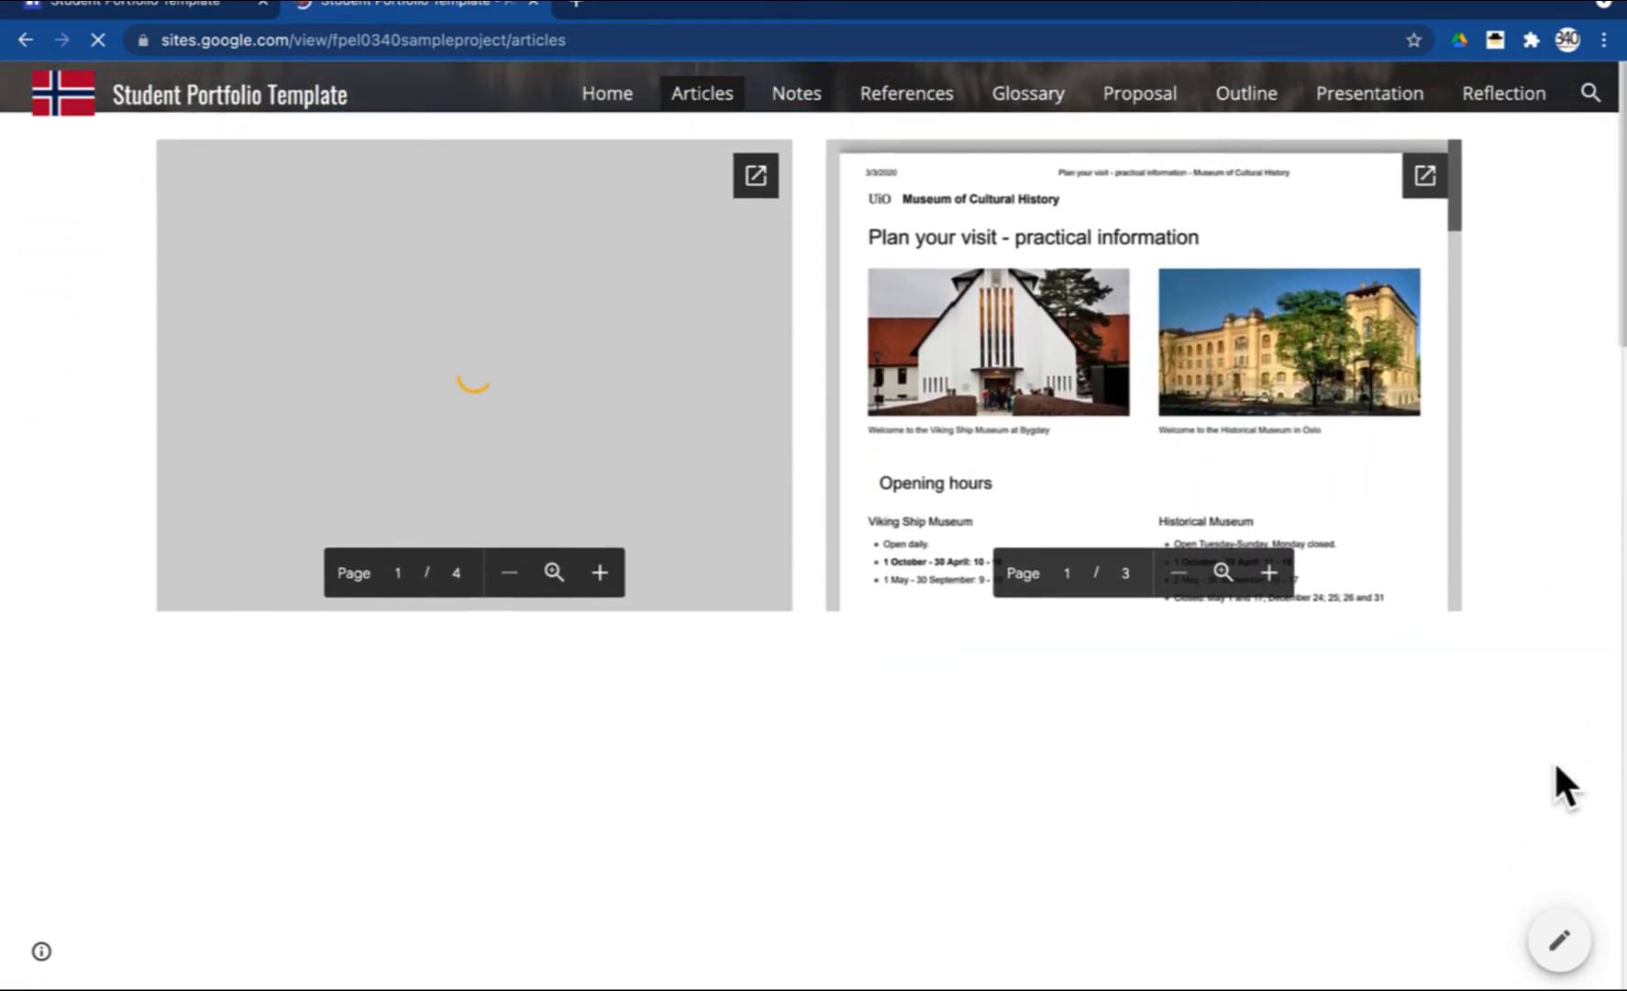
scroll(1554, 759, "down", 3)
scroll(1554, 759, "down", 5)
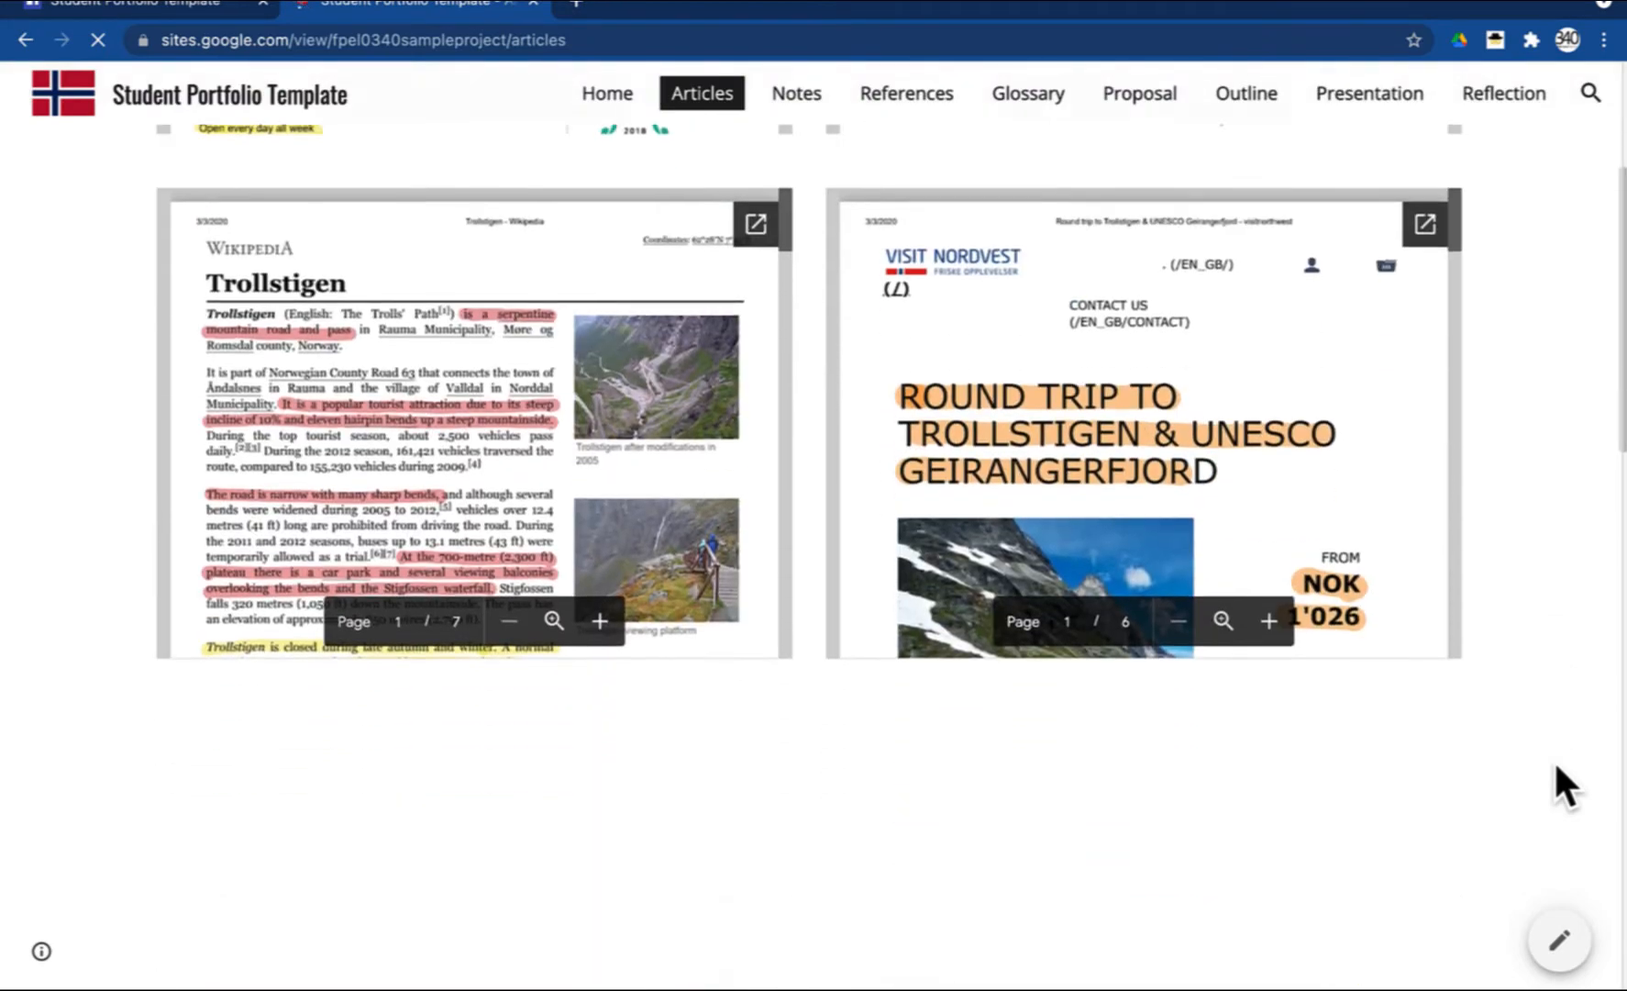
scroll(1554, 759, "up", 11)
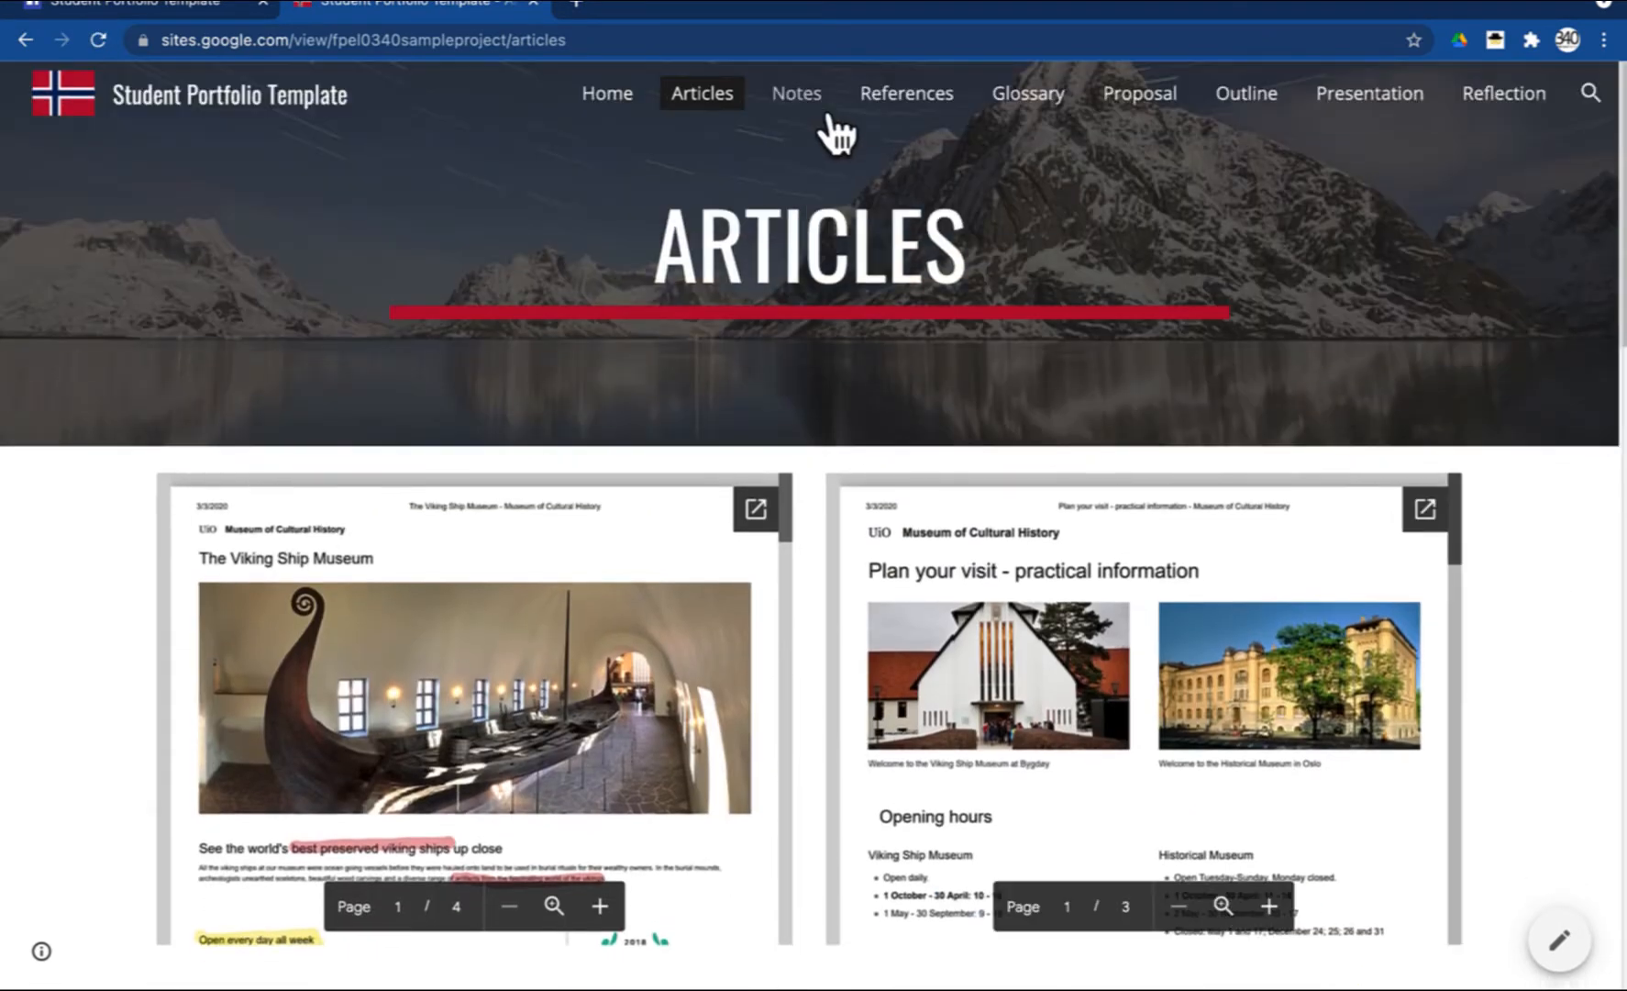
- View the Notes, References and Glossary pages of the published site in turn
left_click(812, 108)
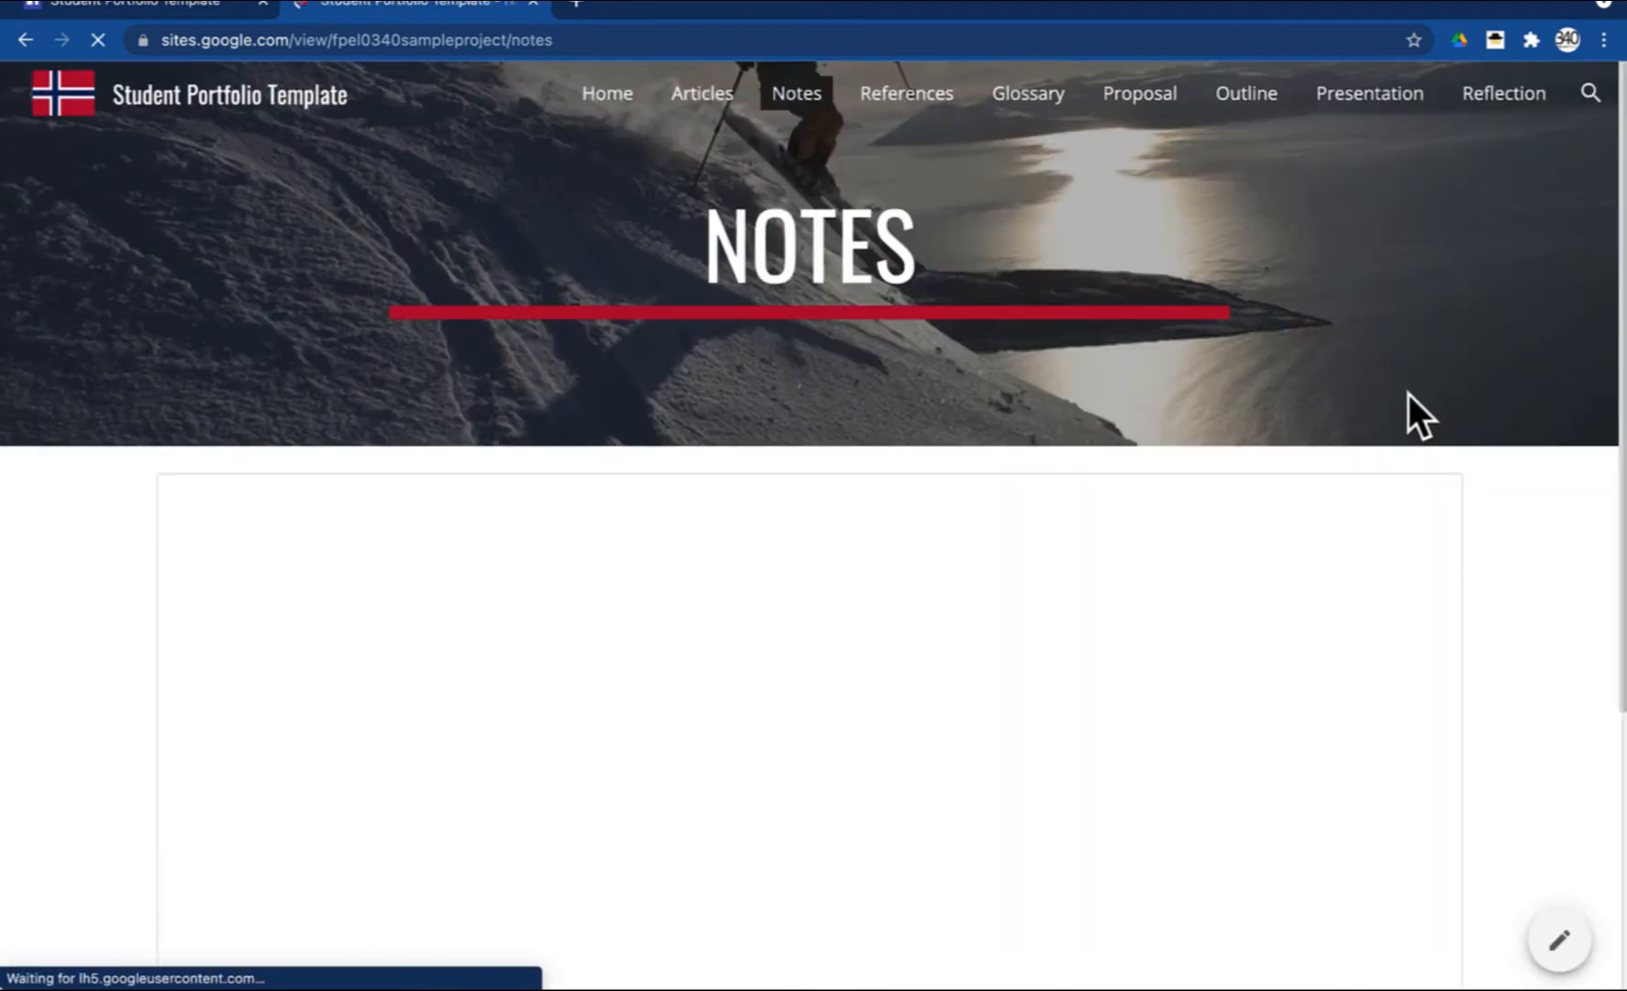
left_click(937, 108)
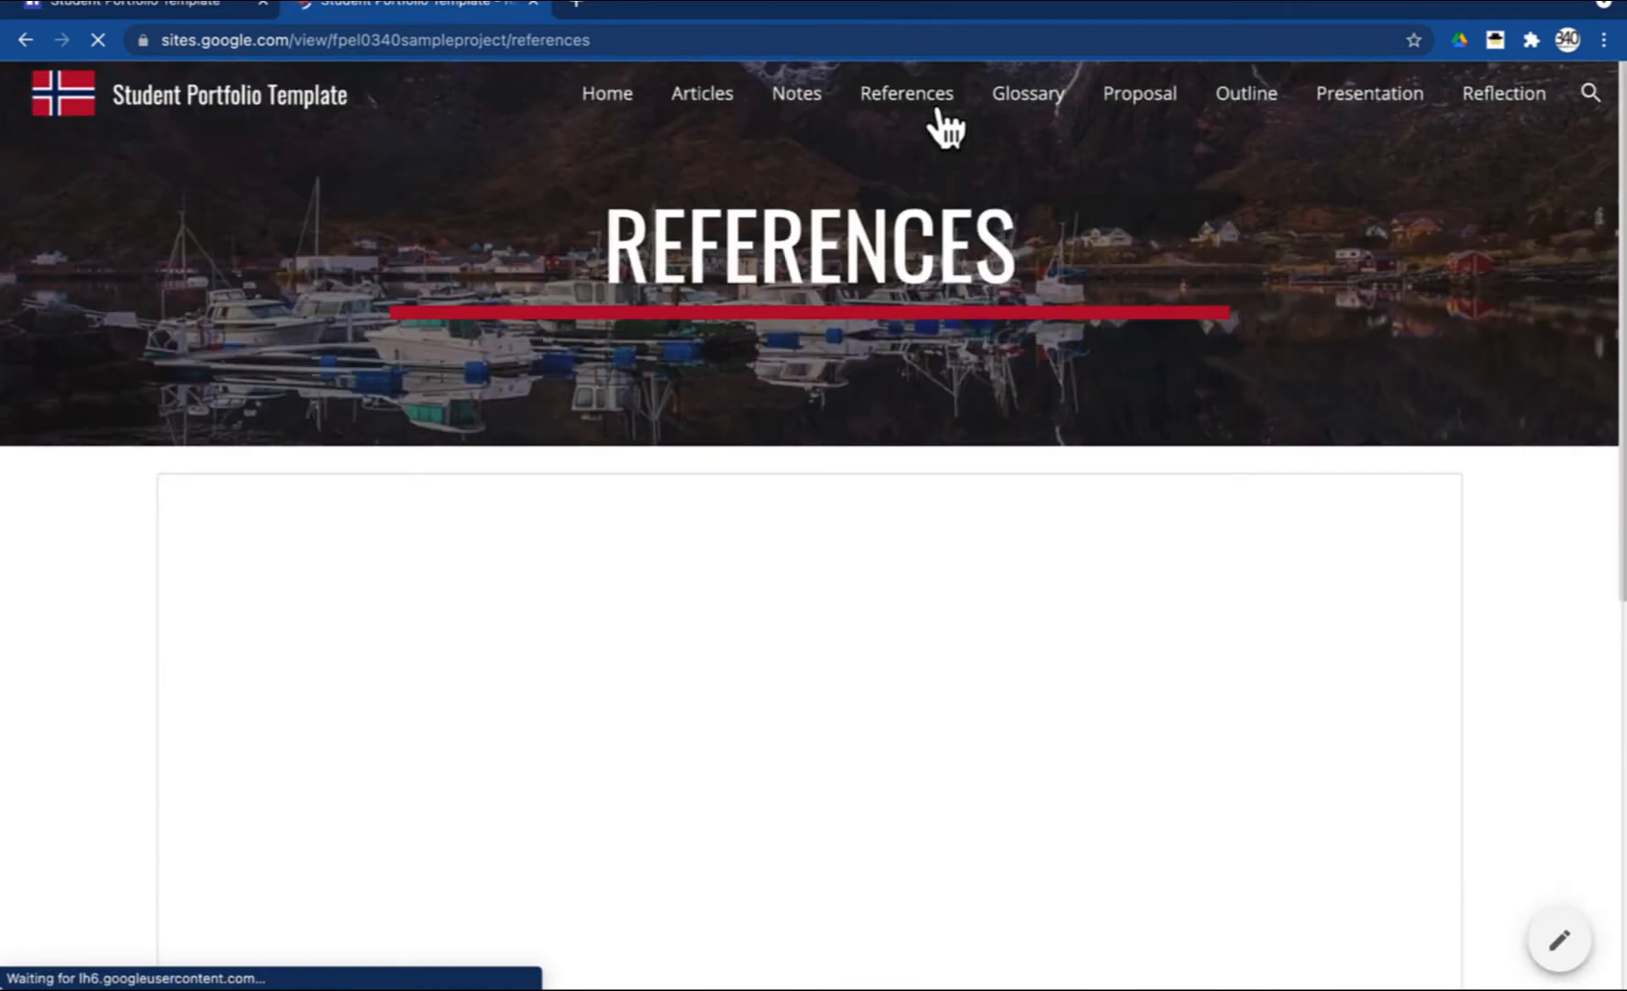
left_click(1055, 110)
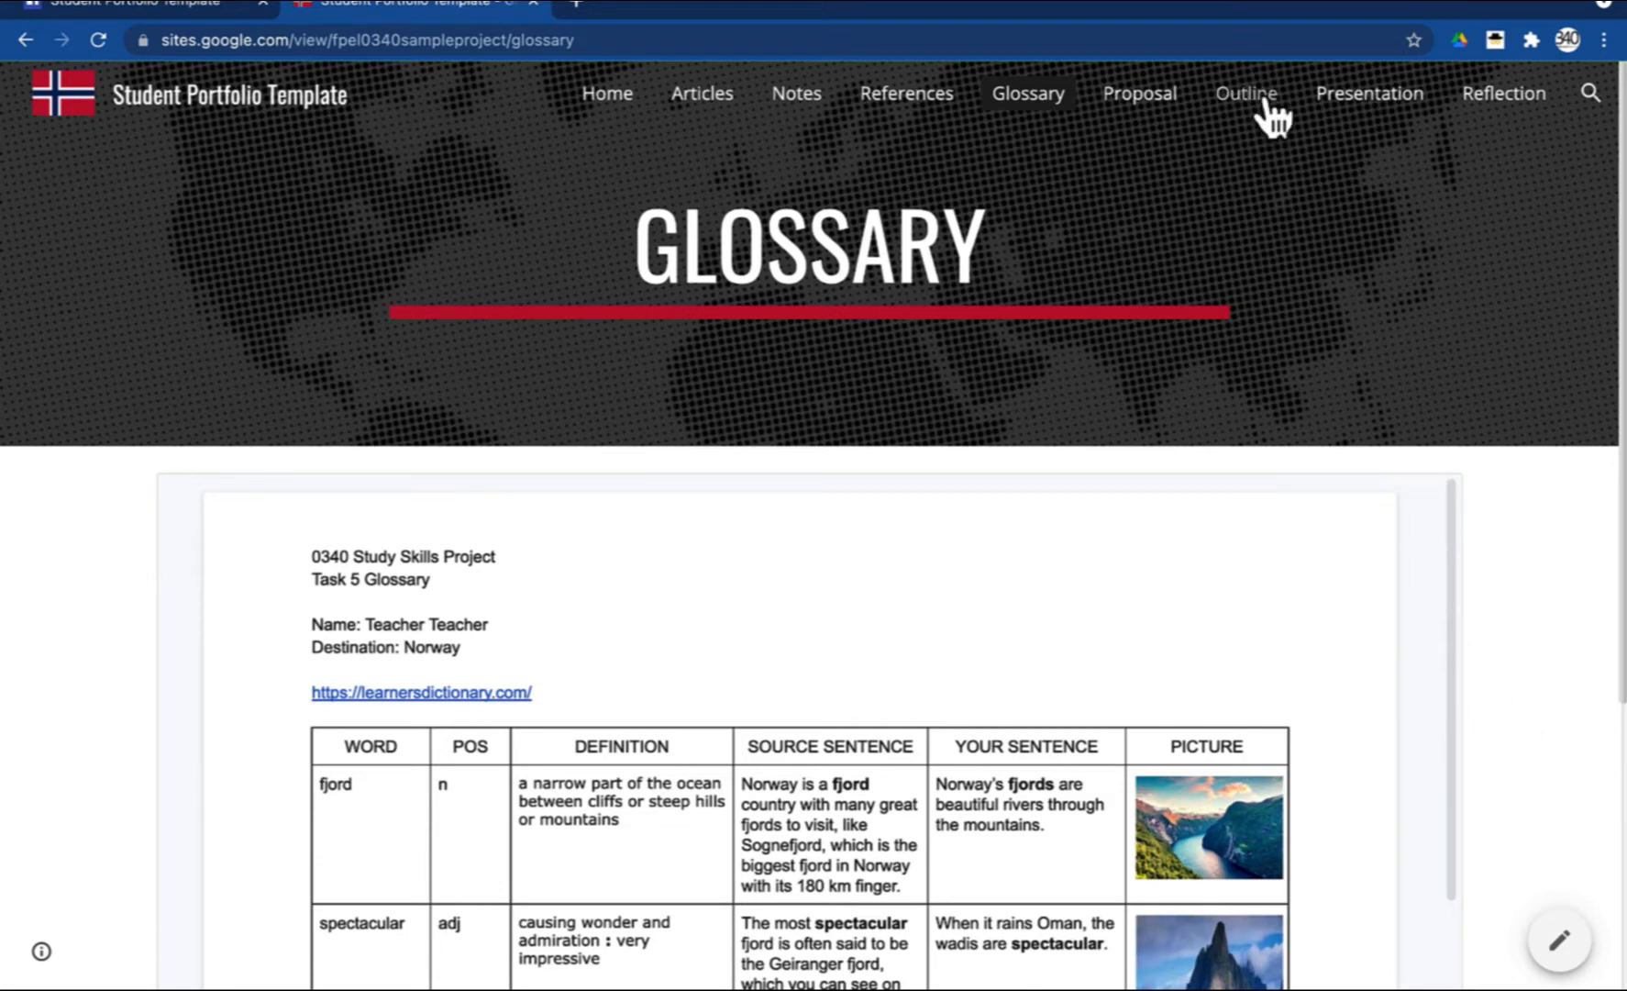
- Open the Presentation page and look over its embedded slide deck and video presentation
left_click(1389, 124)
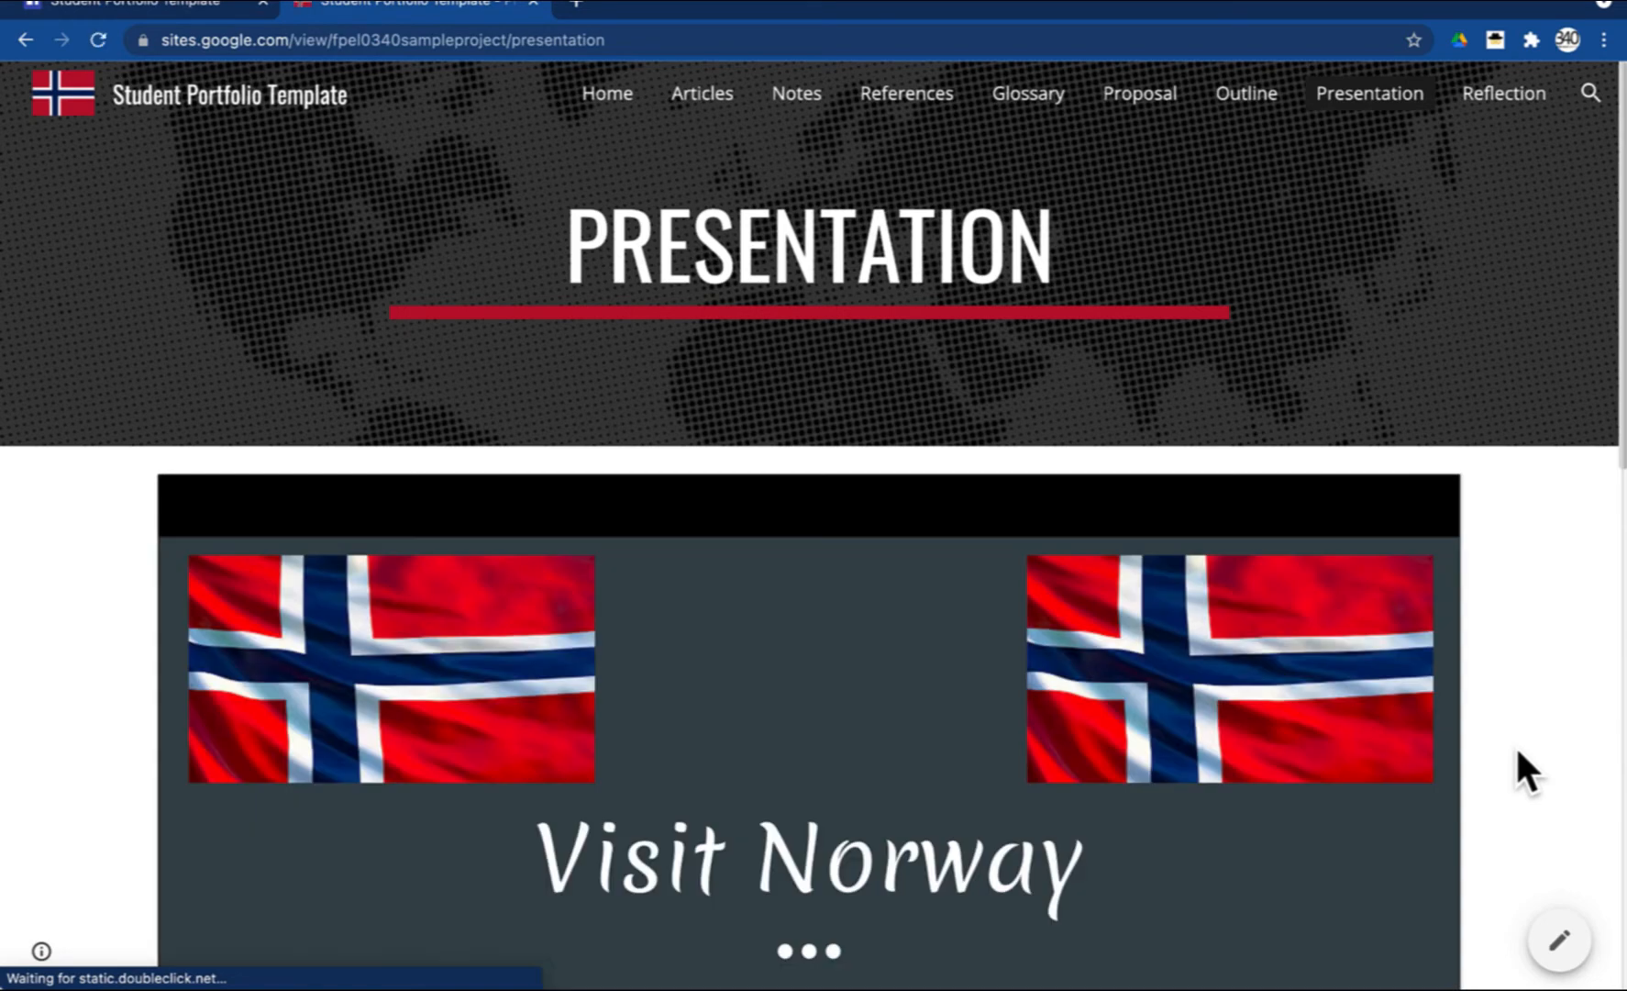
scroll(1518, 751, "down", 2)
scroll(1517, 752, "down", 3)
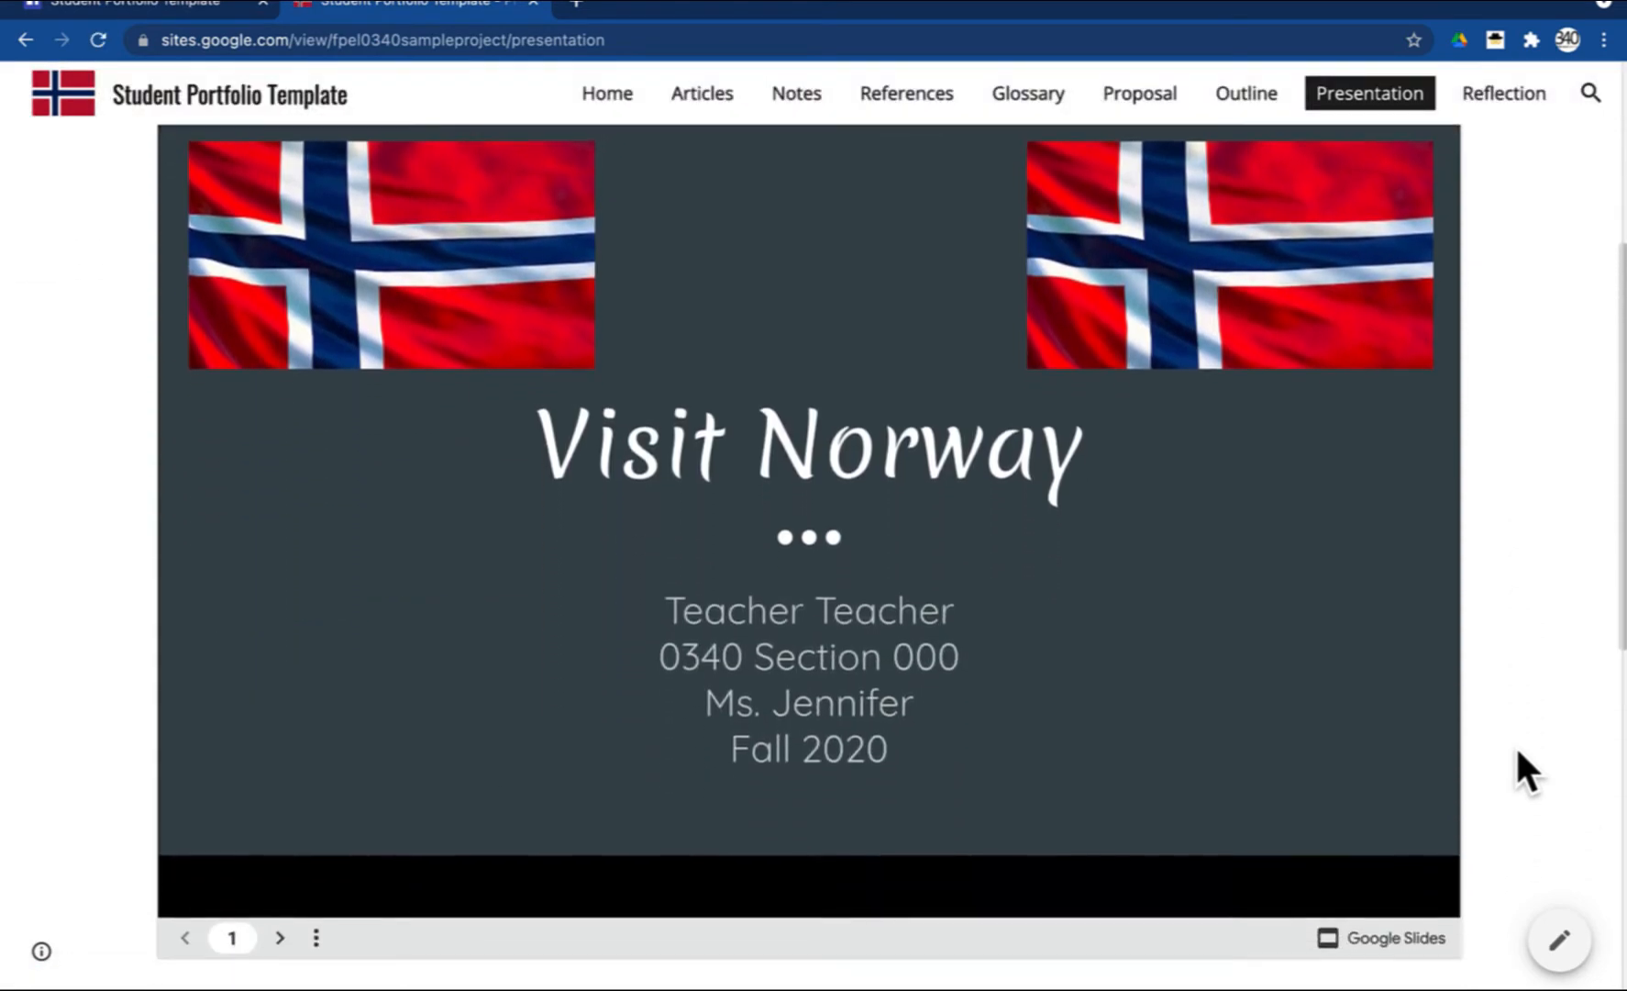
scroll(1517, 752, "down", 9)
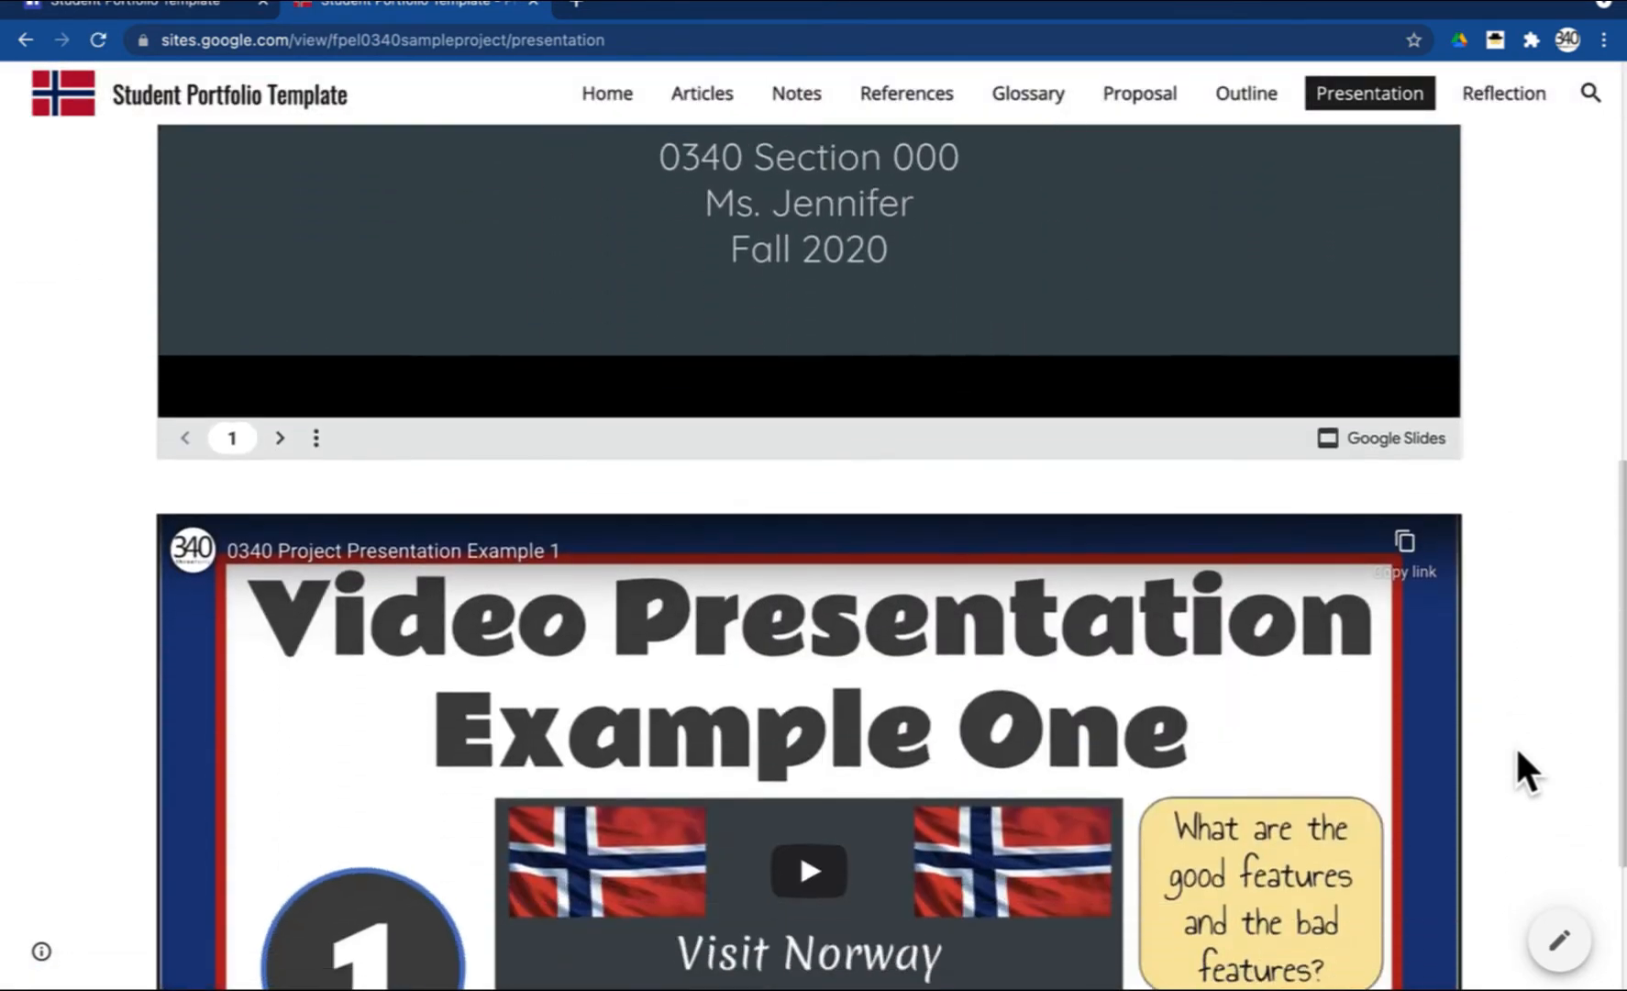
scroll(1517, 752, "down", 1)
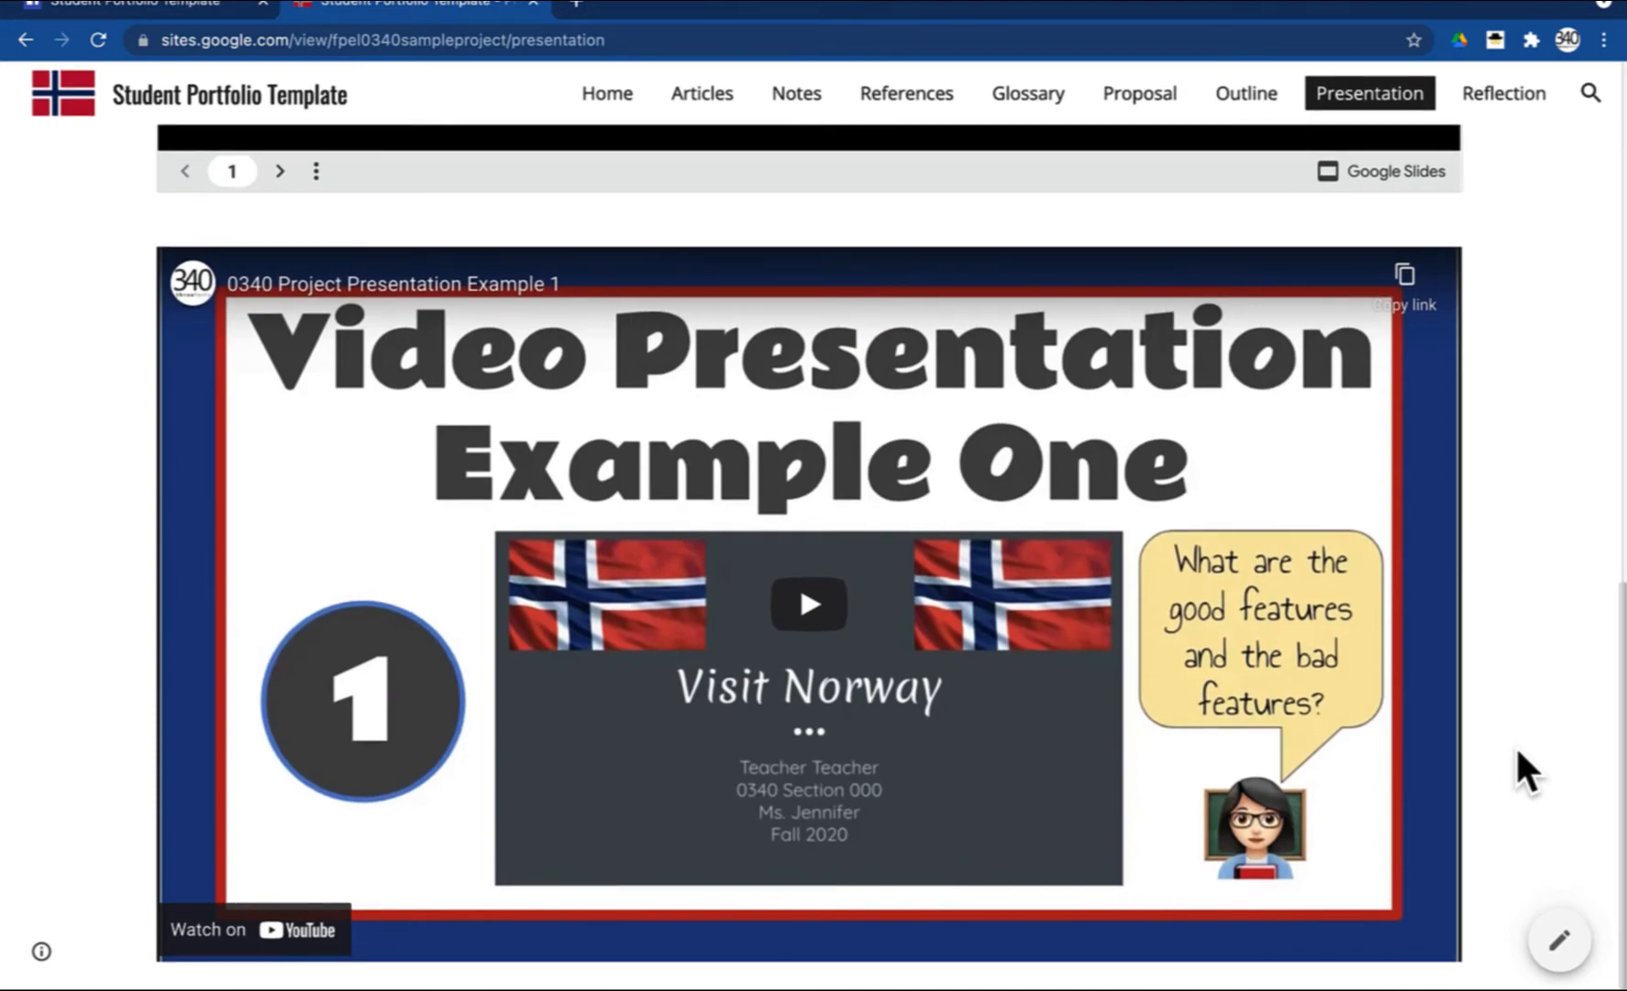
scroll(1539, 655, "up", 9)
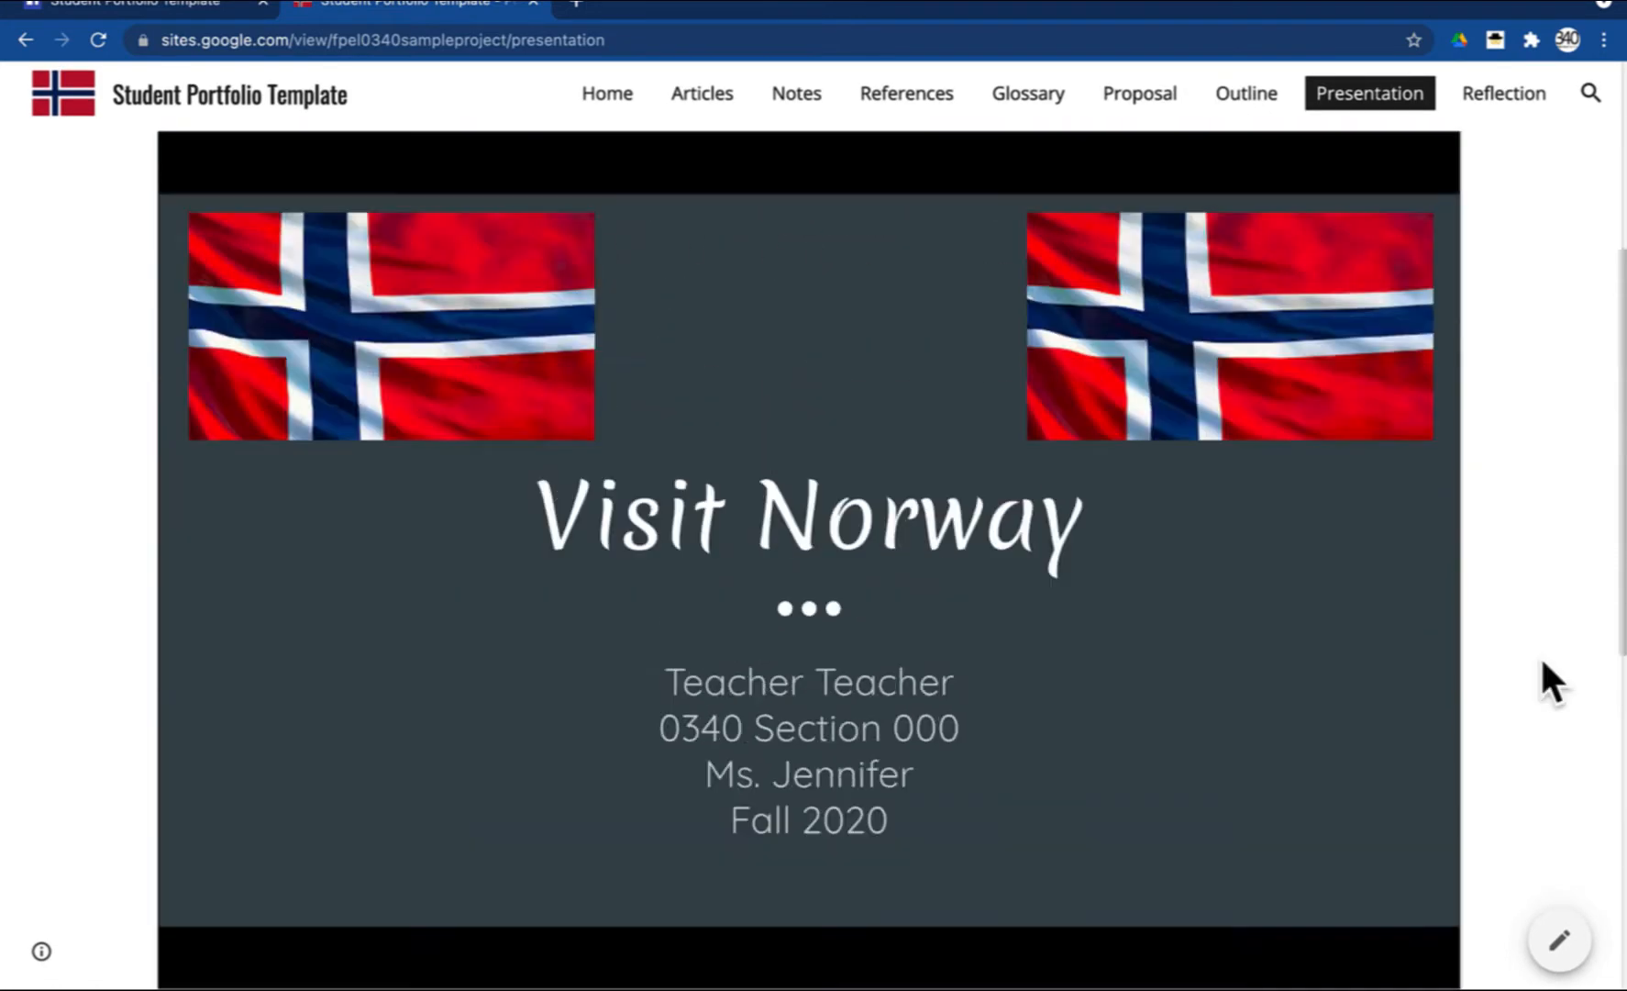
scroll(1540, 655, "up", 3)
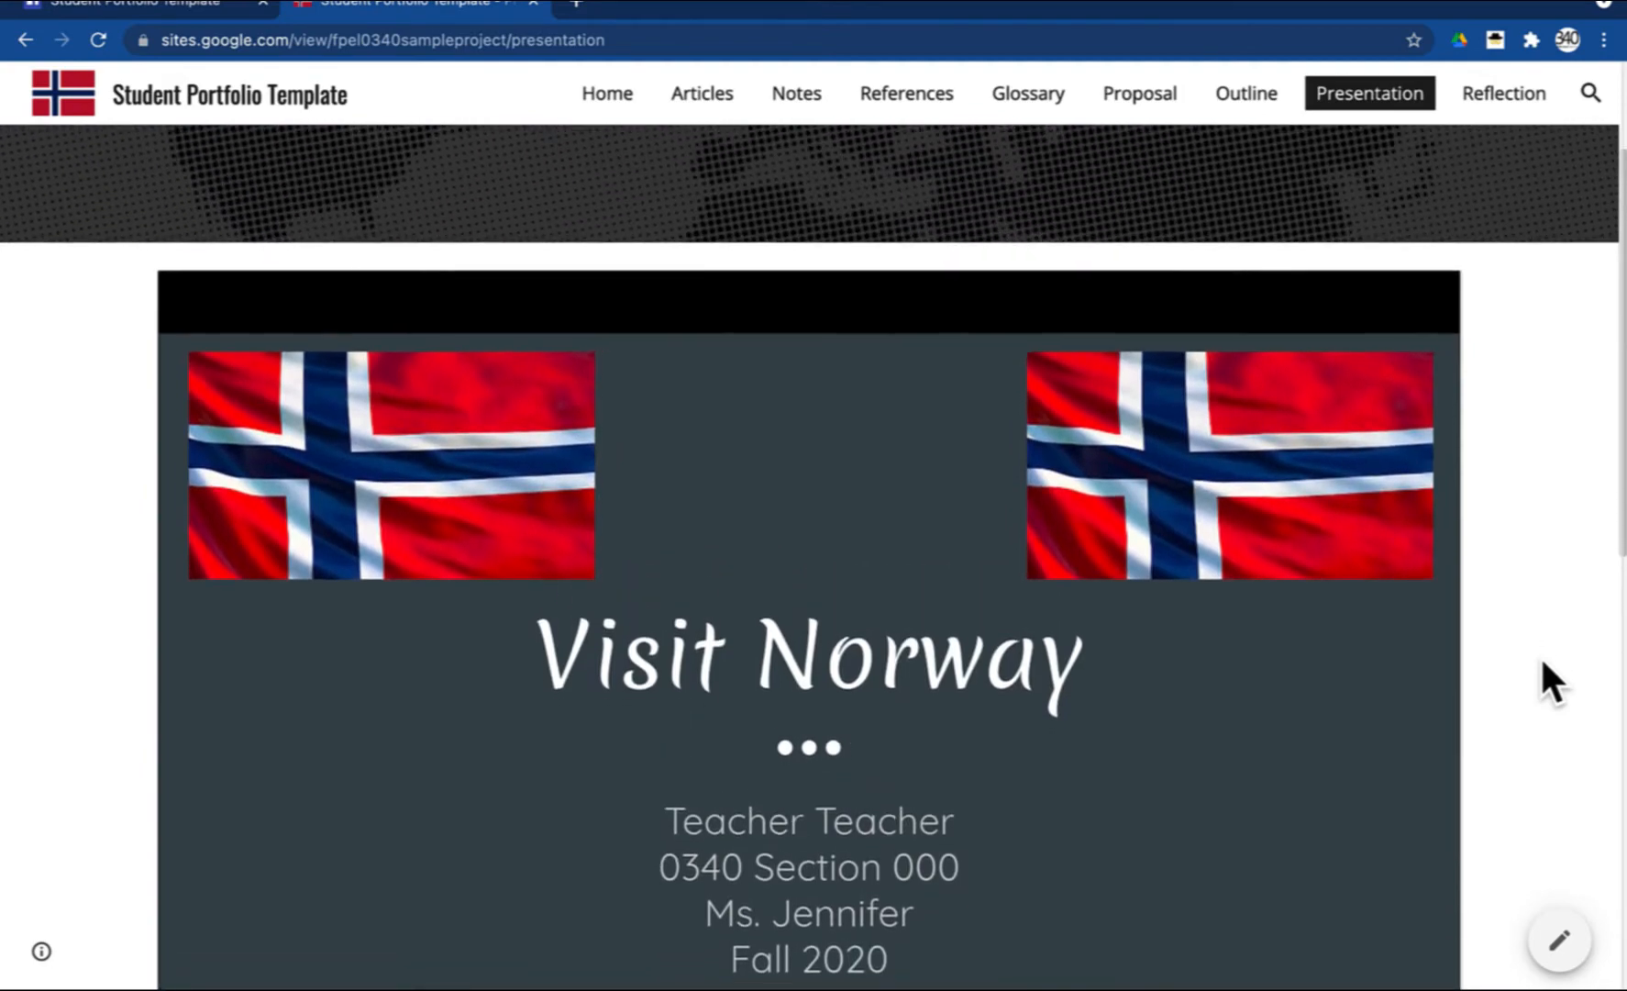
scroll(1539, 655, "up", 4)
- Return to the published site's Home page and glance over it
left_click(629, 115)
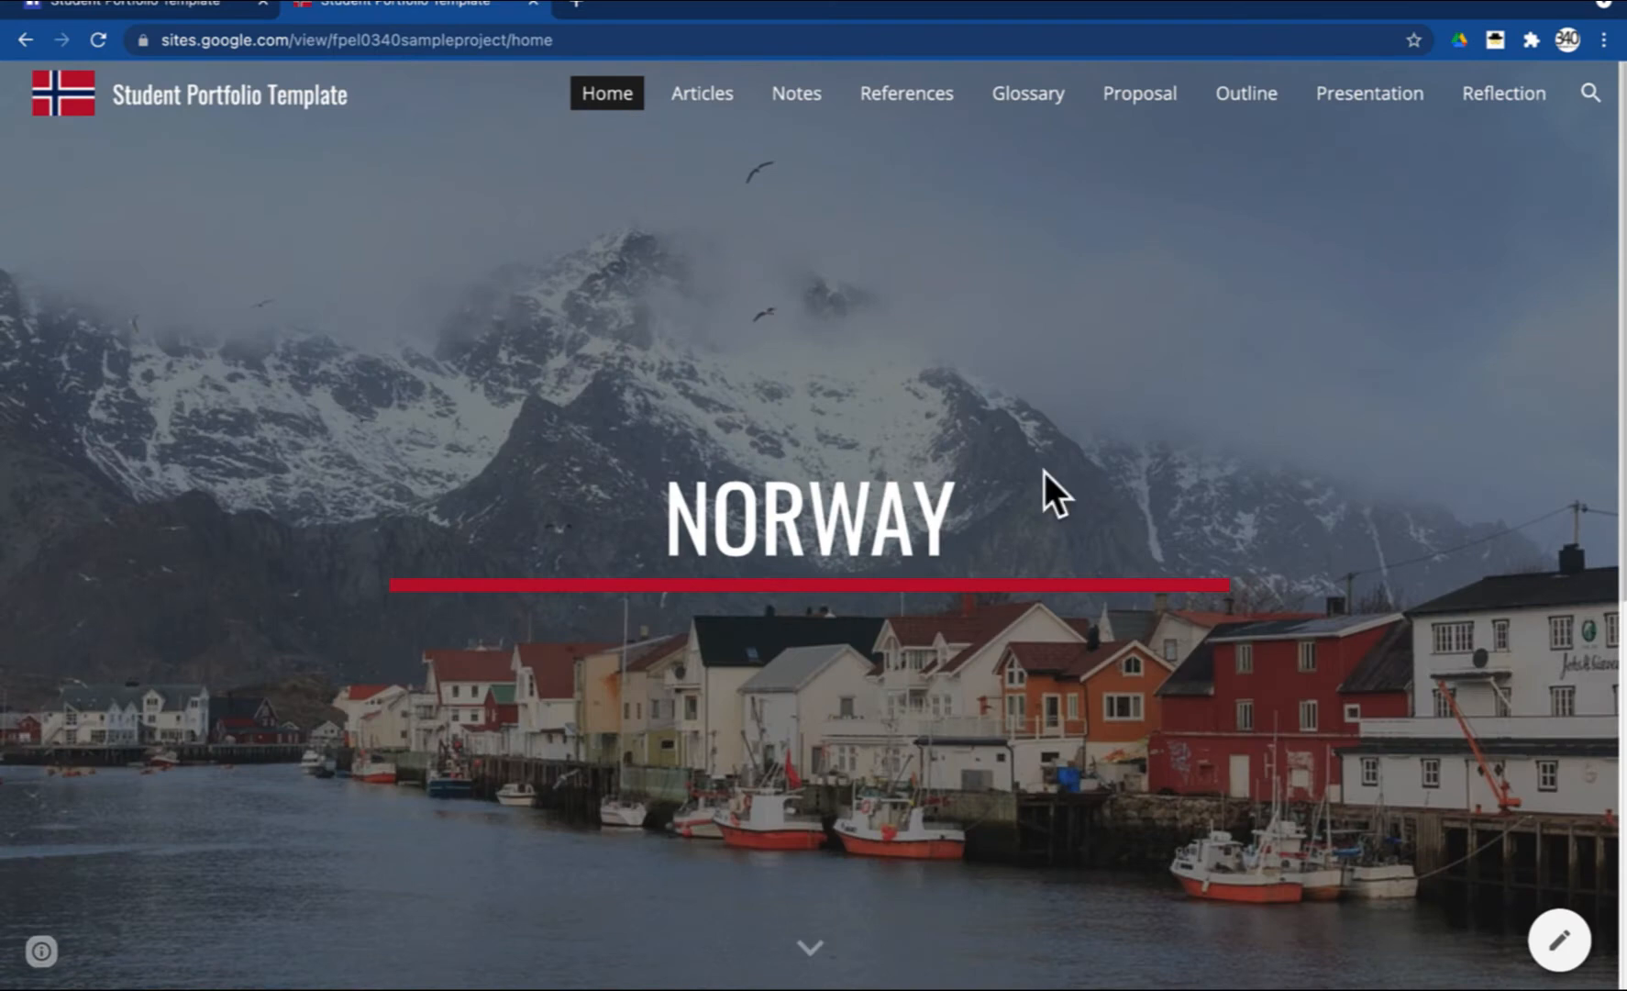
scroll(1045, 471, "down", 3)
scroll(1045, 486, "up", 3)
- Switch to the site's editing view and look over the editable Home page
left_click(168, 14)
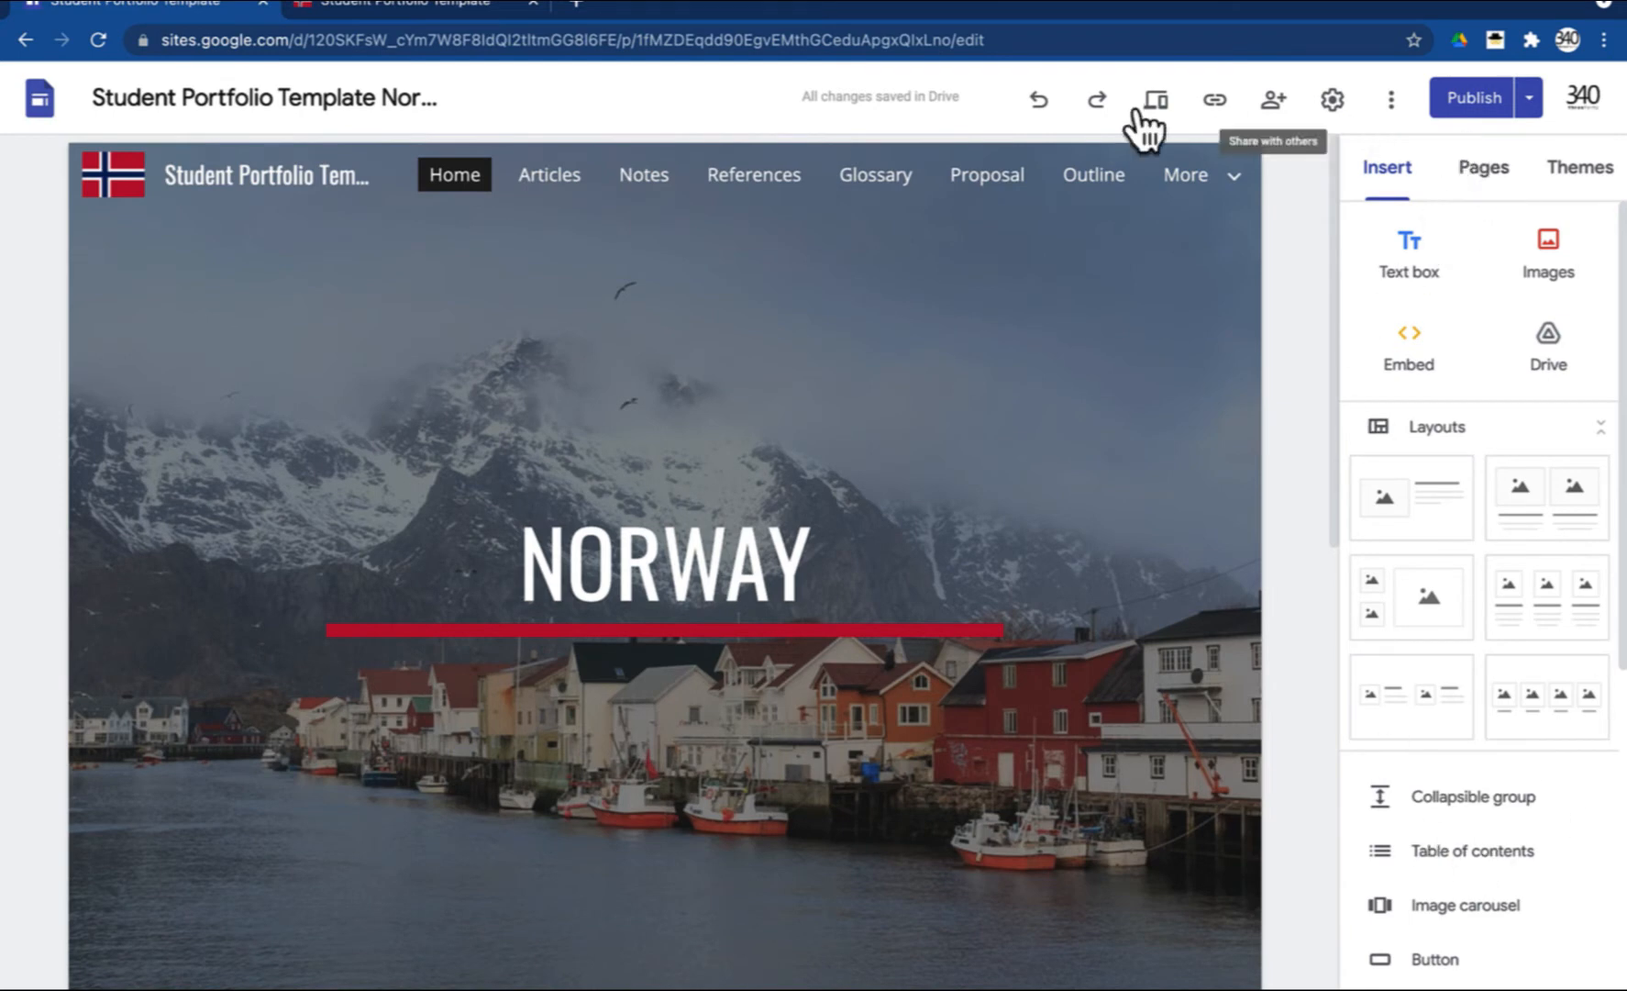
mouse_move(1229, 560)
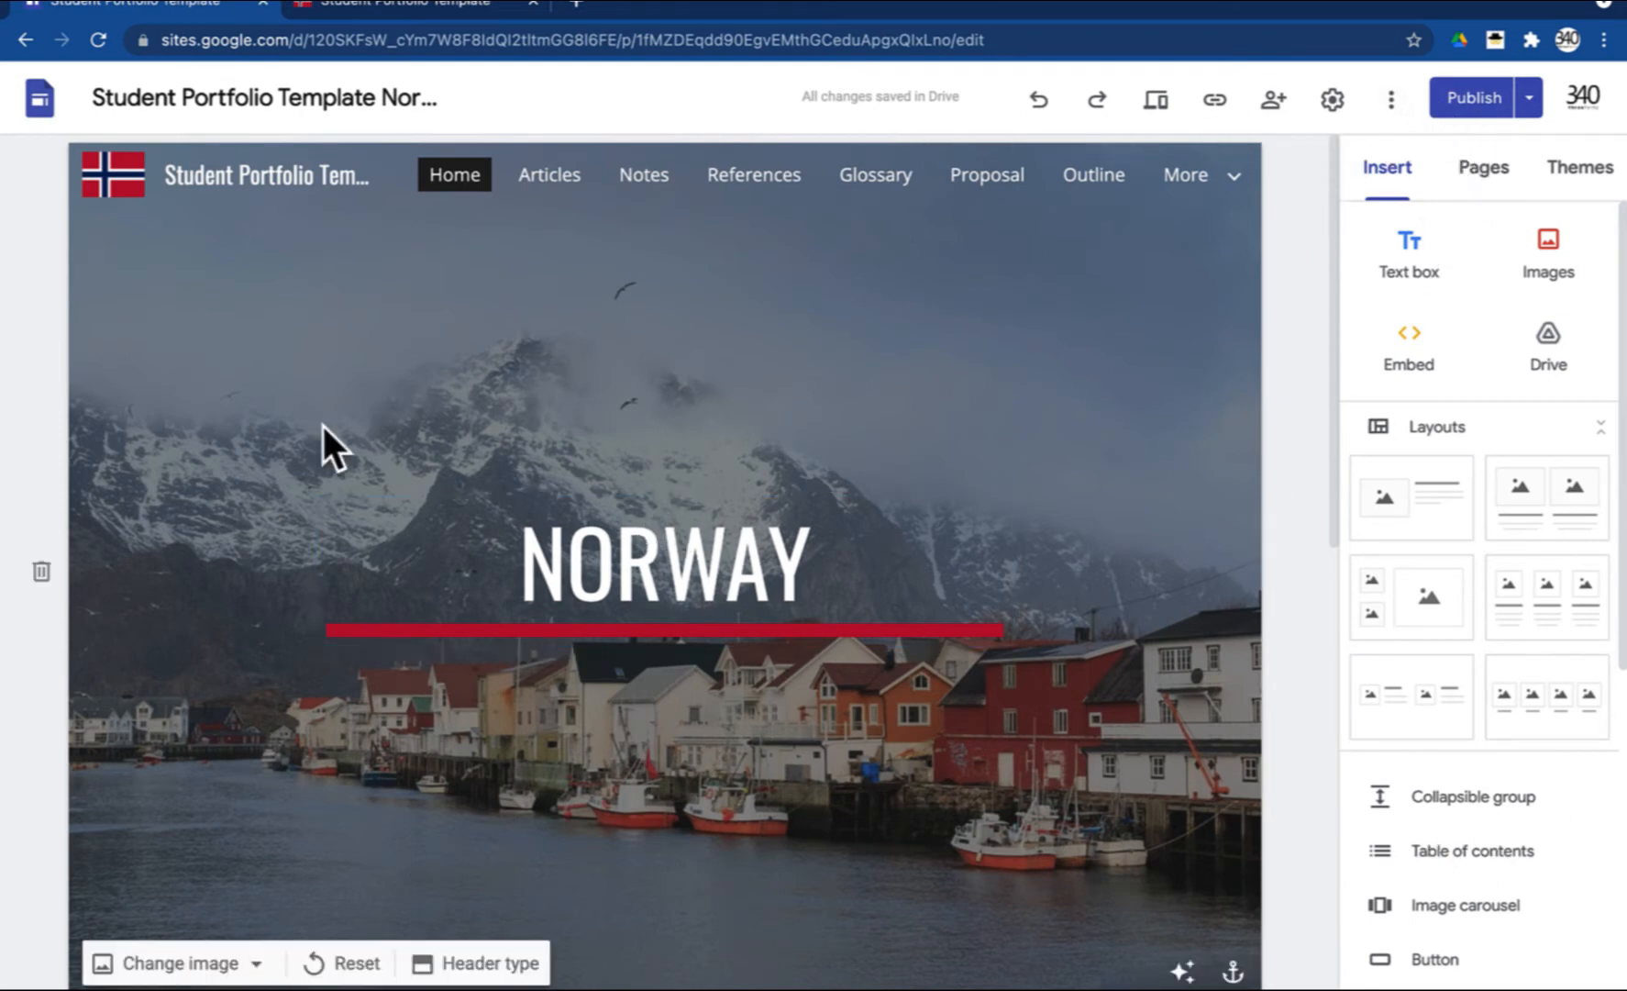
scroll(777, 424, "down", 2)
scroll(777, 424, "down", 5)
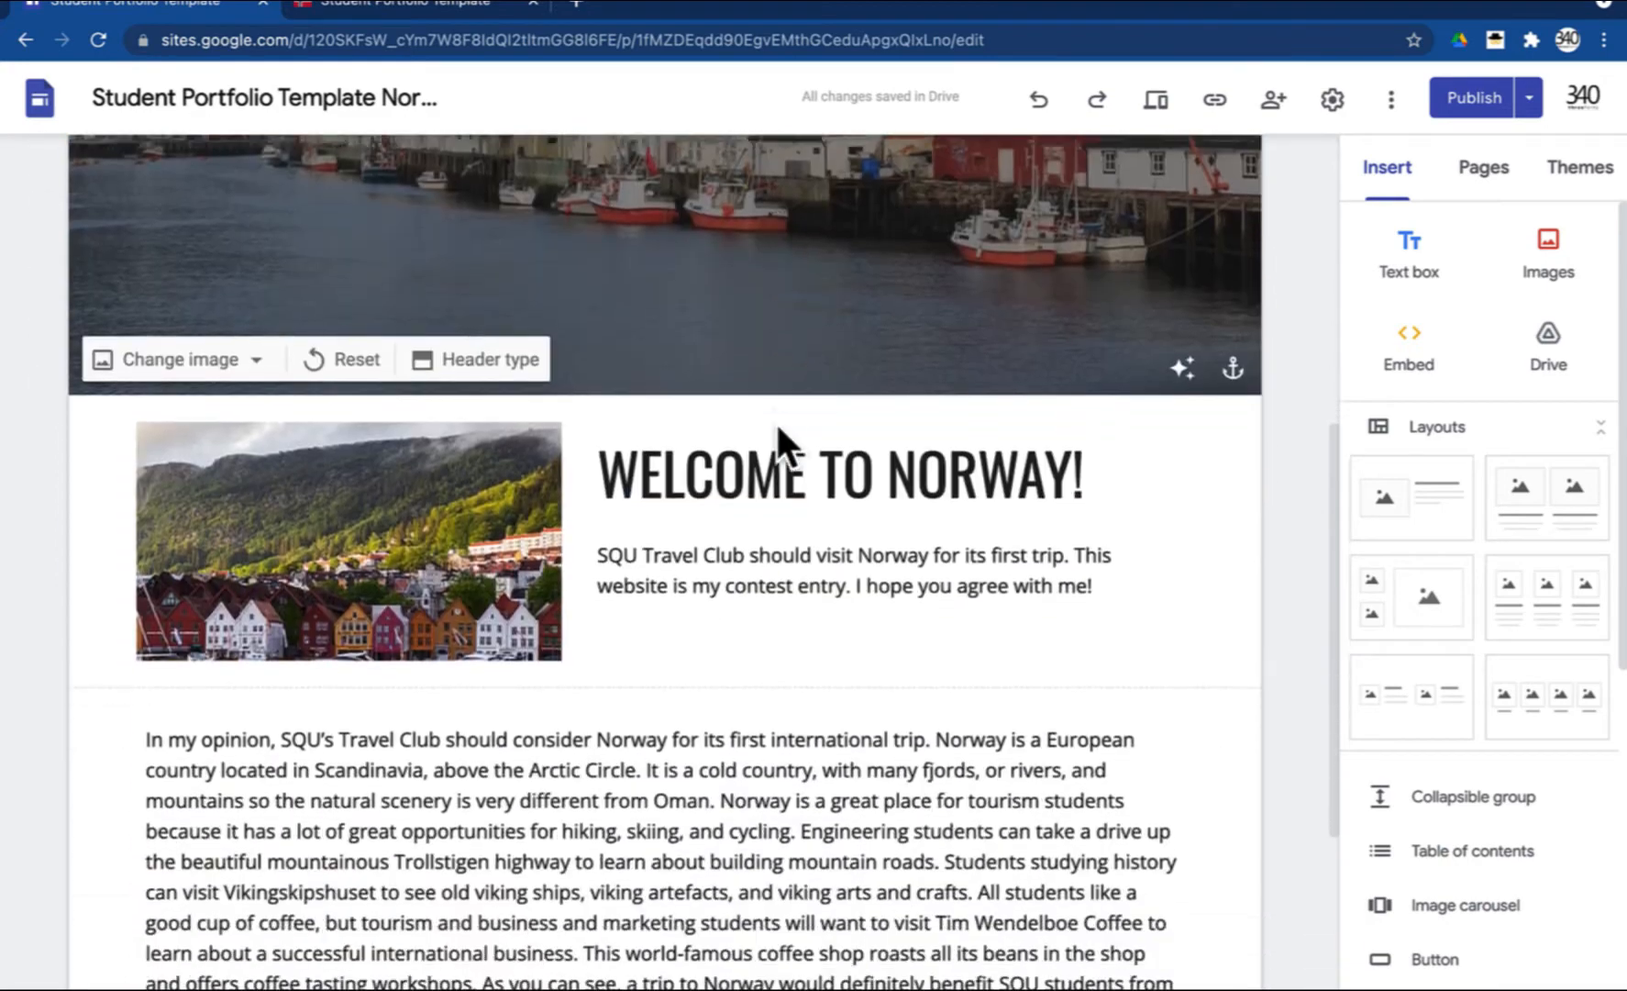
scroll(777, 425, "up", 7)
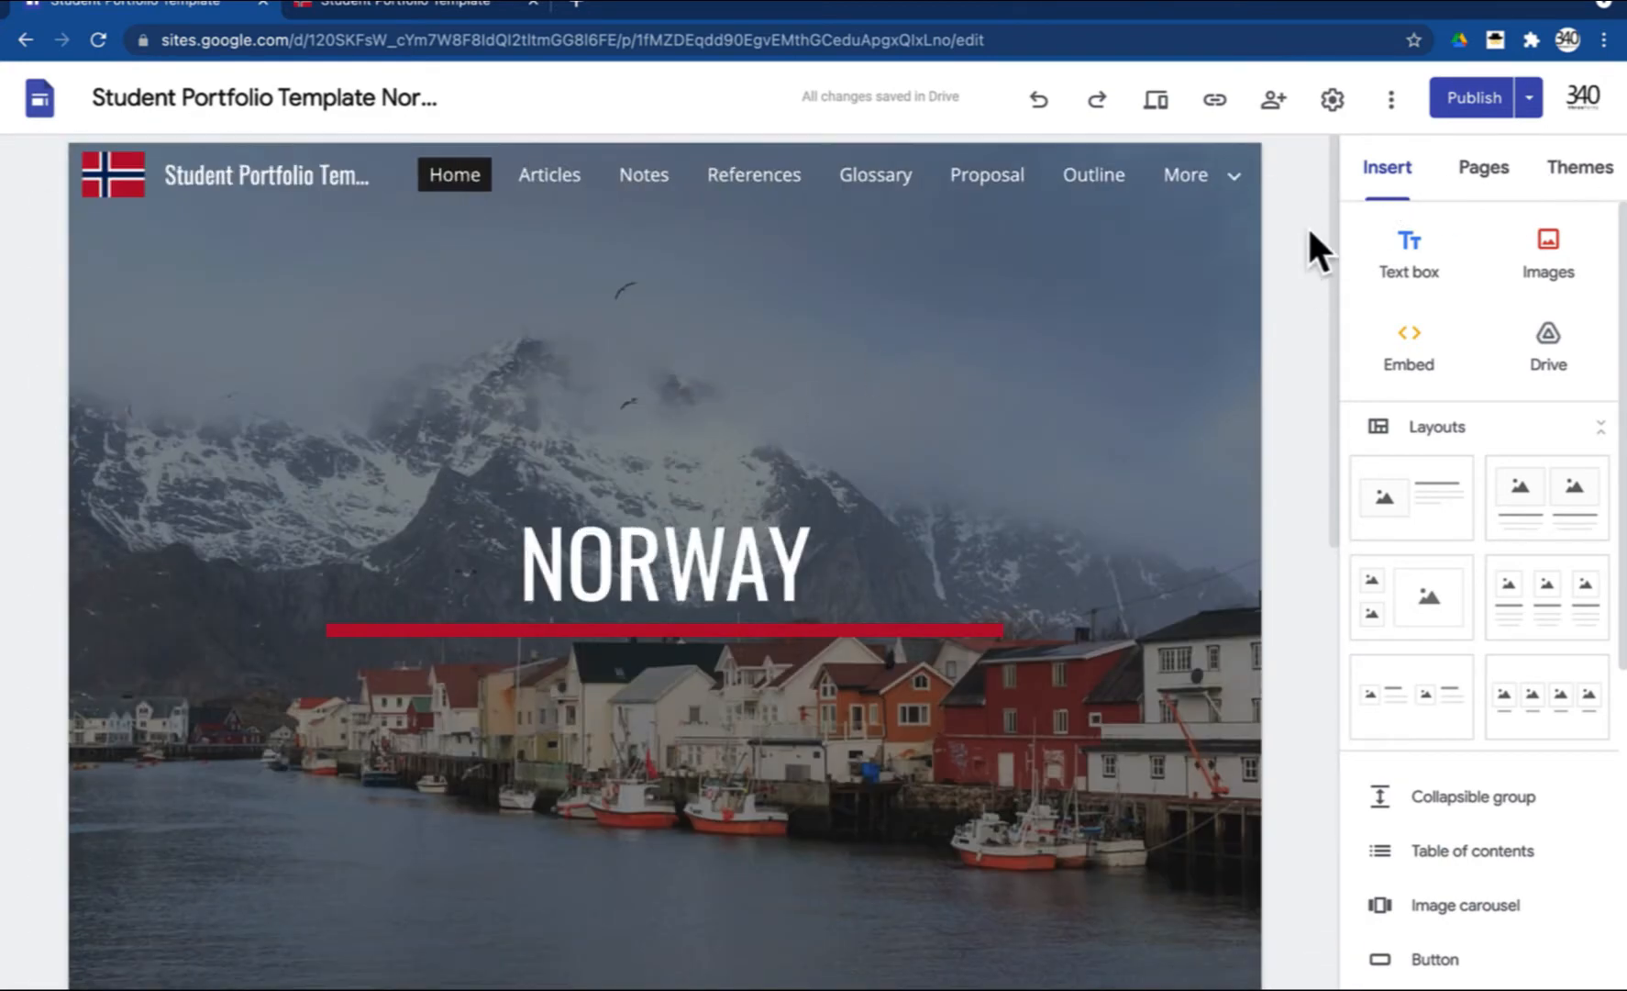
- Change the Impression theme's accent colour to yellow and its font style to Frank
left_click(1601, 194)
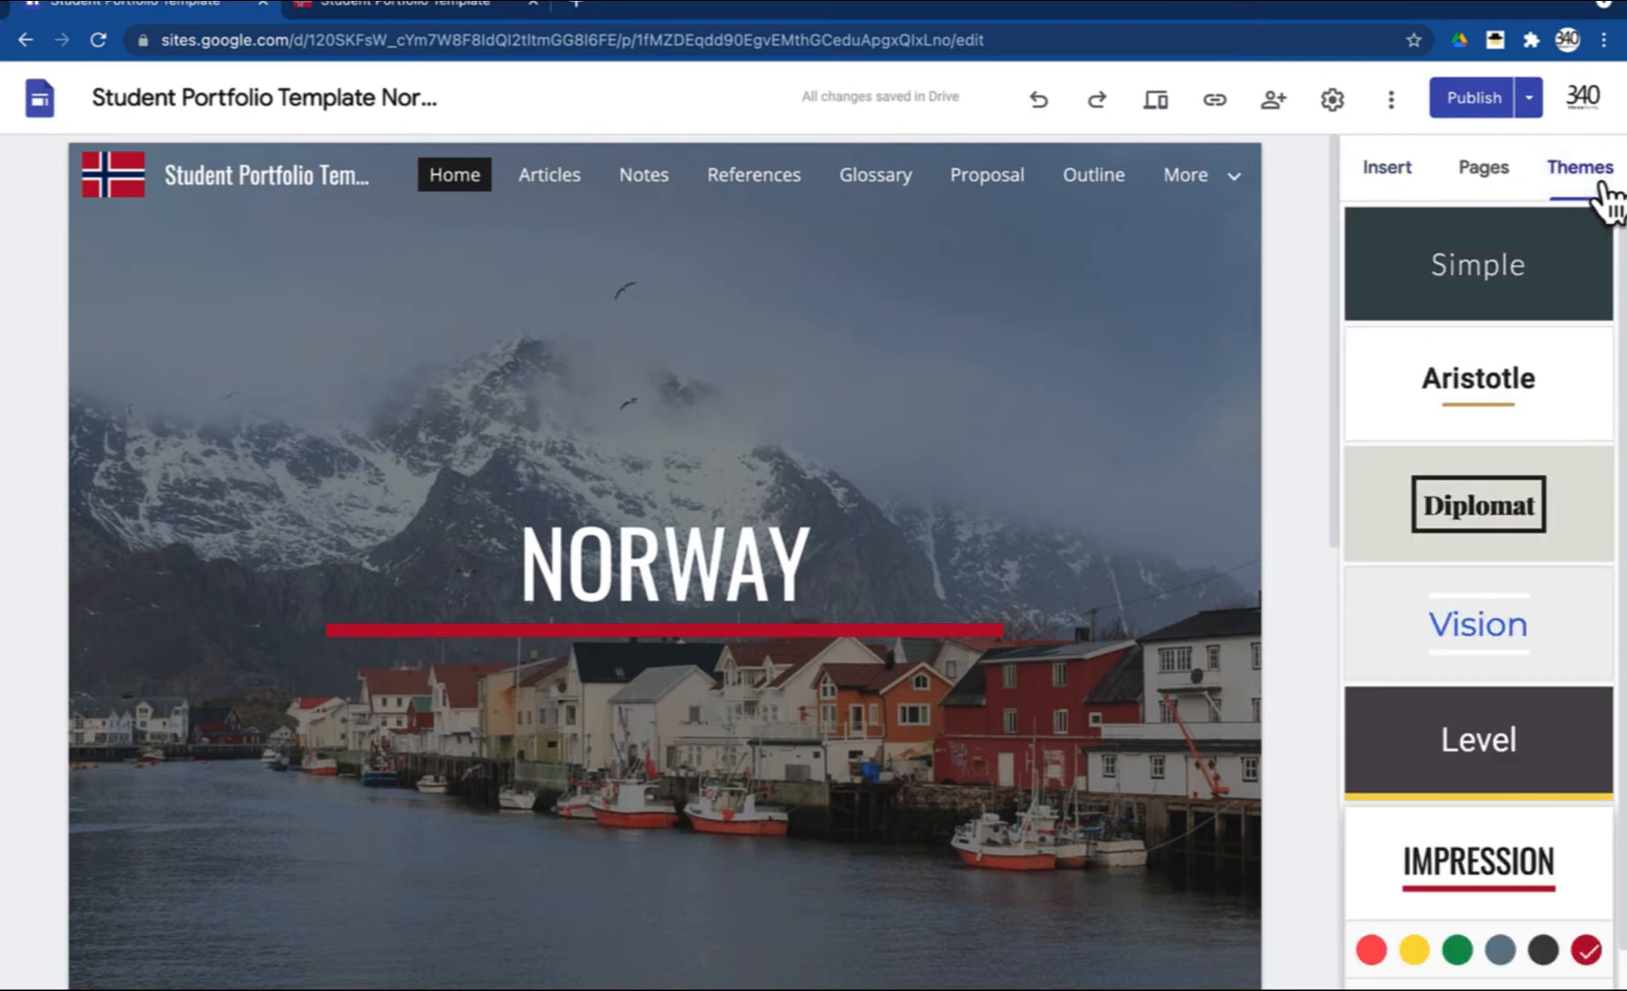
scroll(1494, 669, "down", 1)
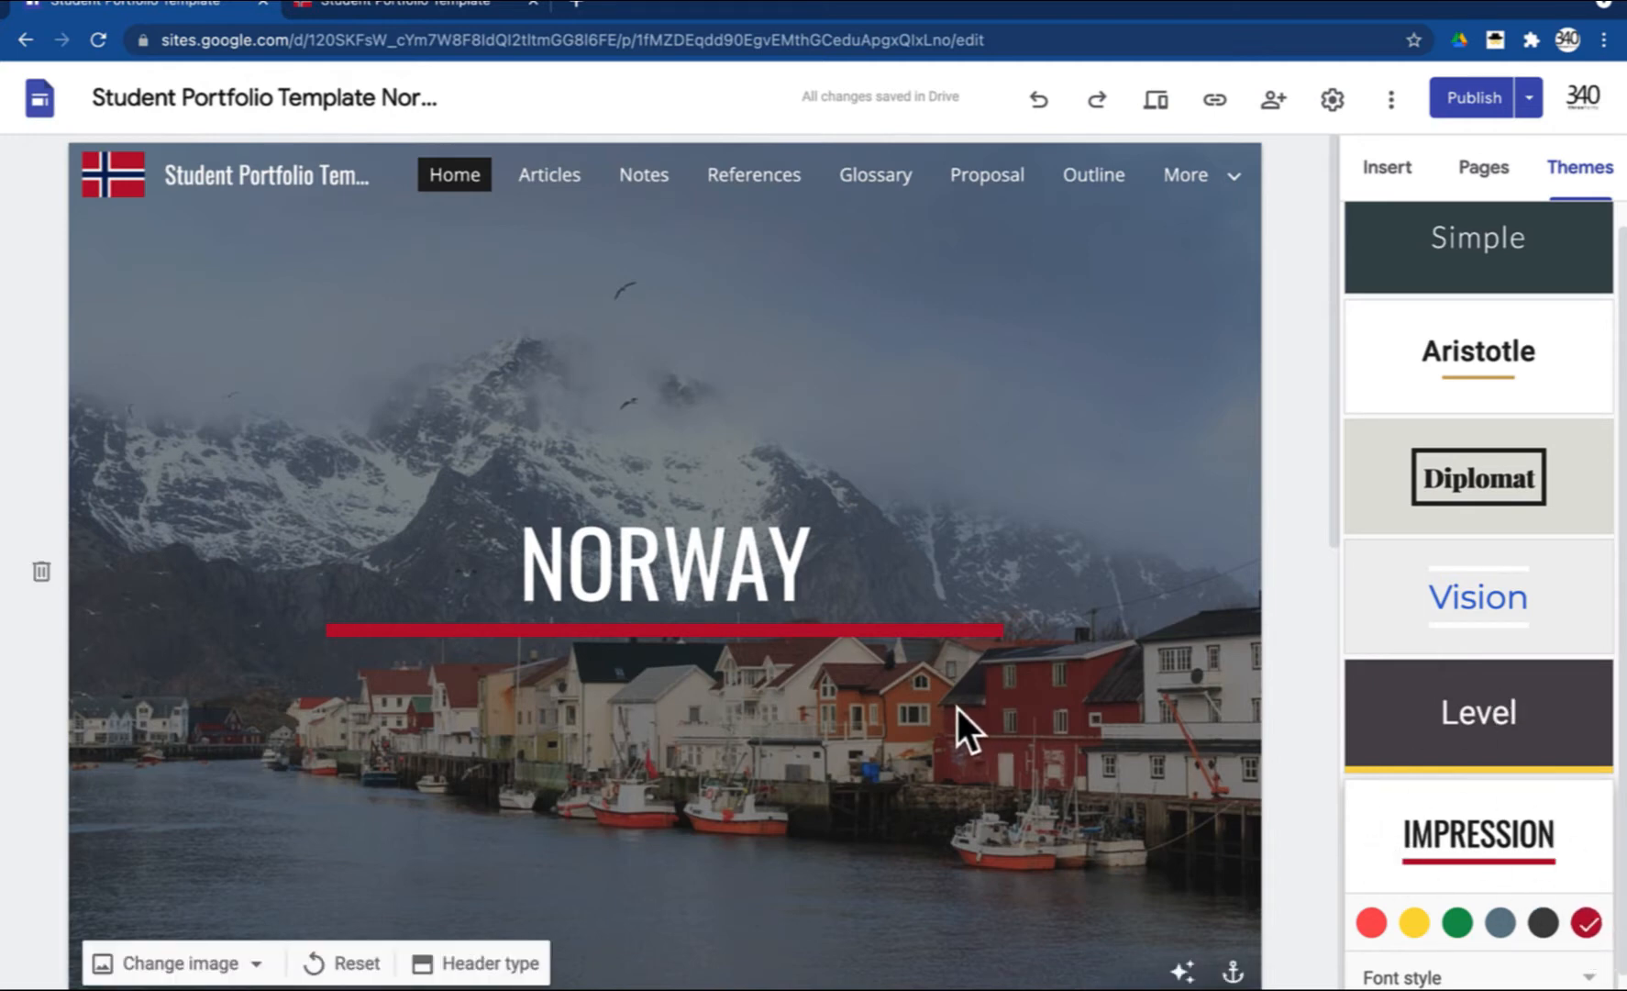
left_click(1415, 919)
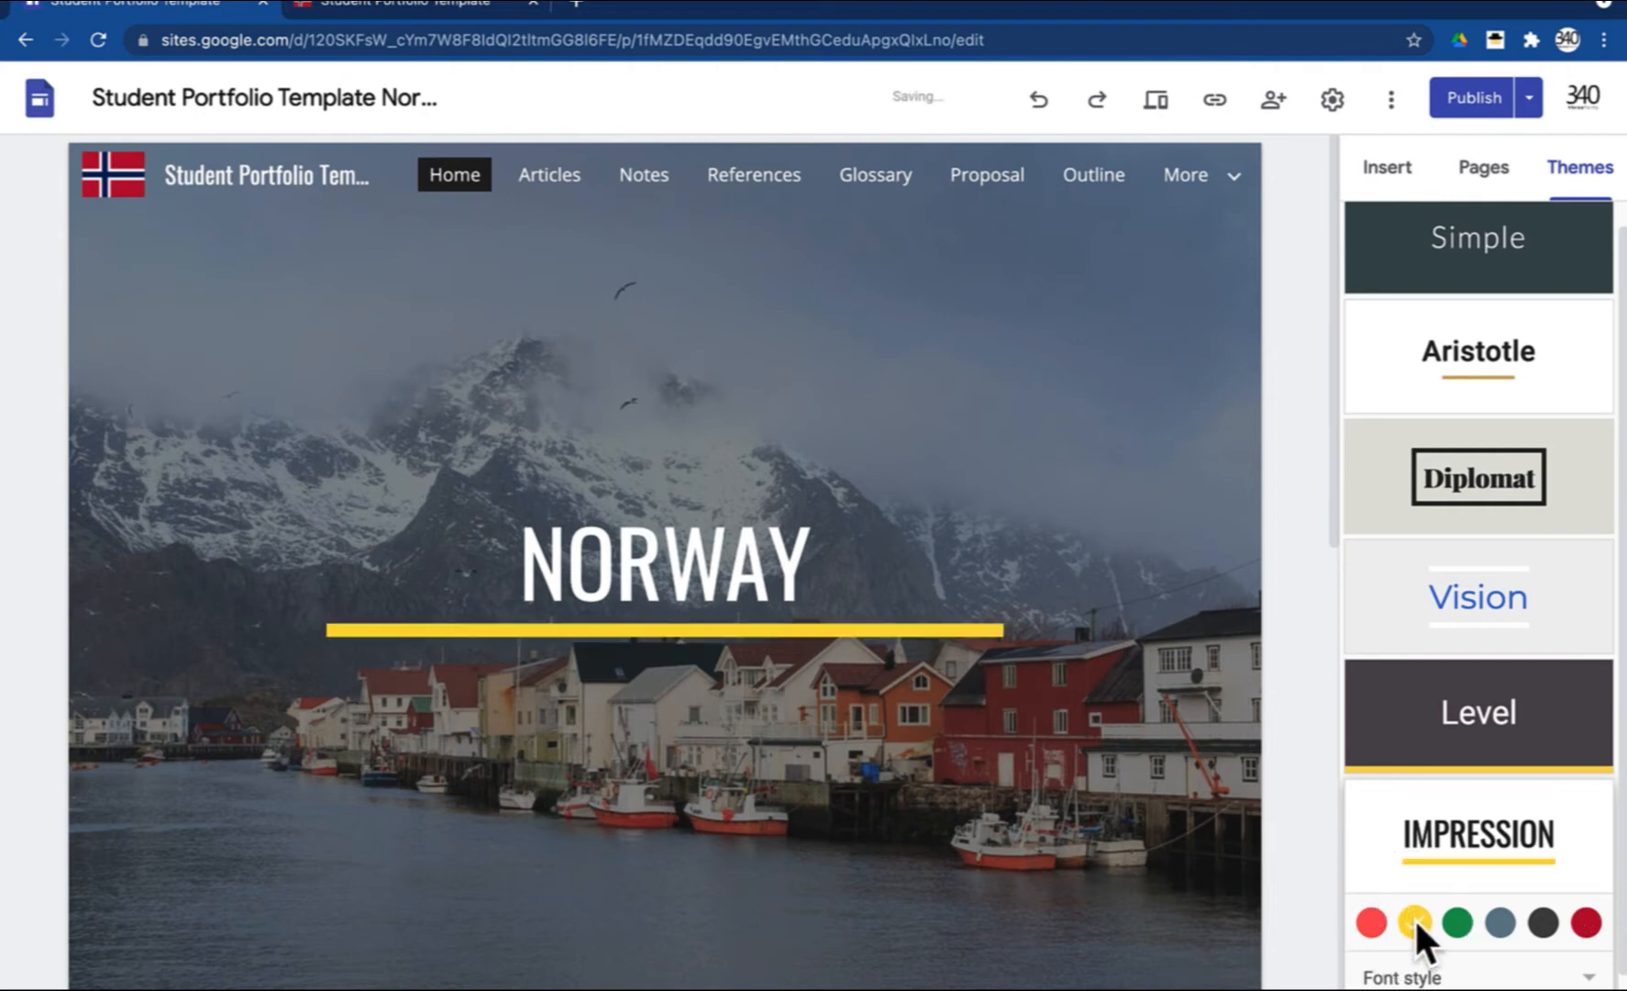
left_click(1471, 970)
left_click(1471, 895)
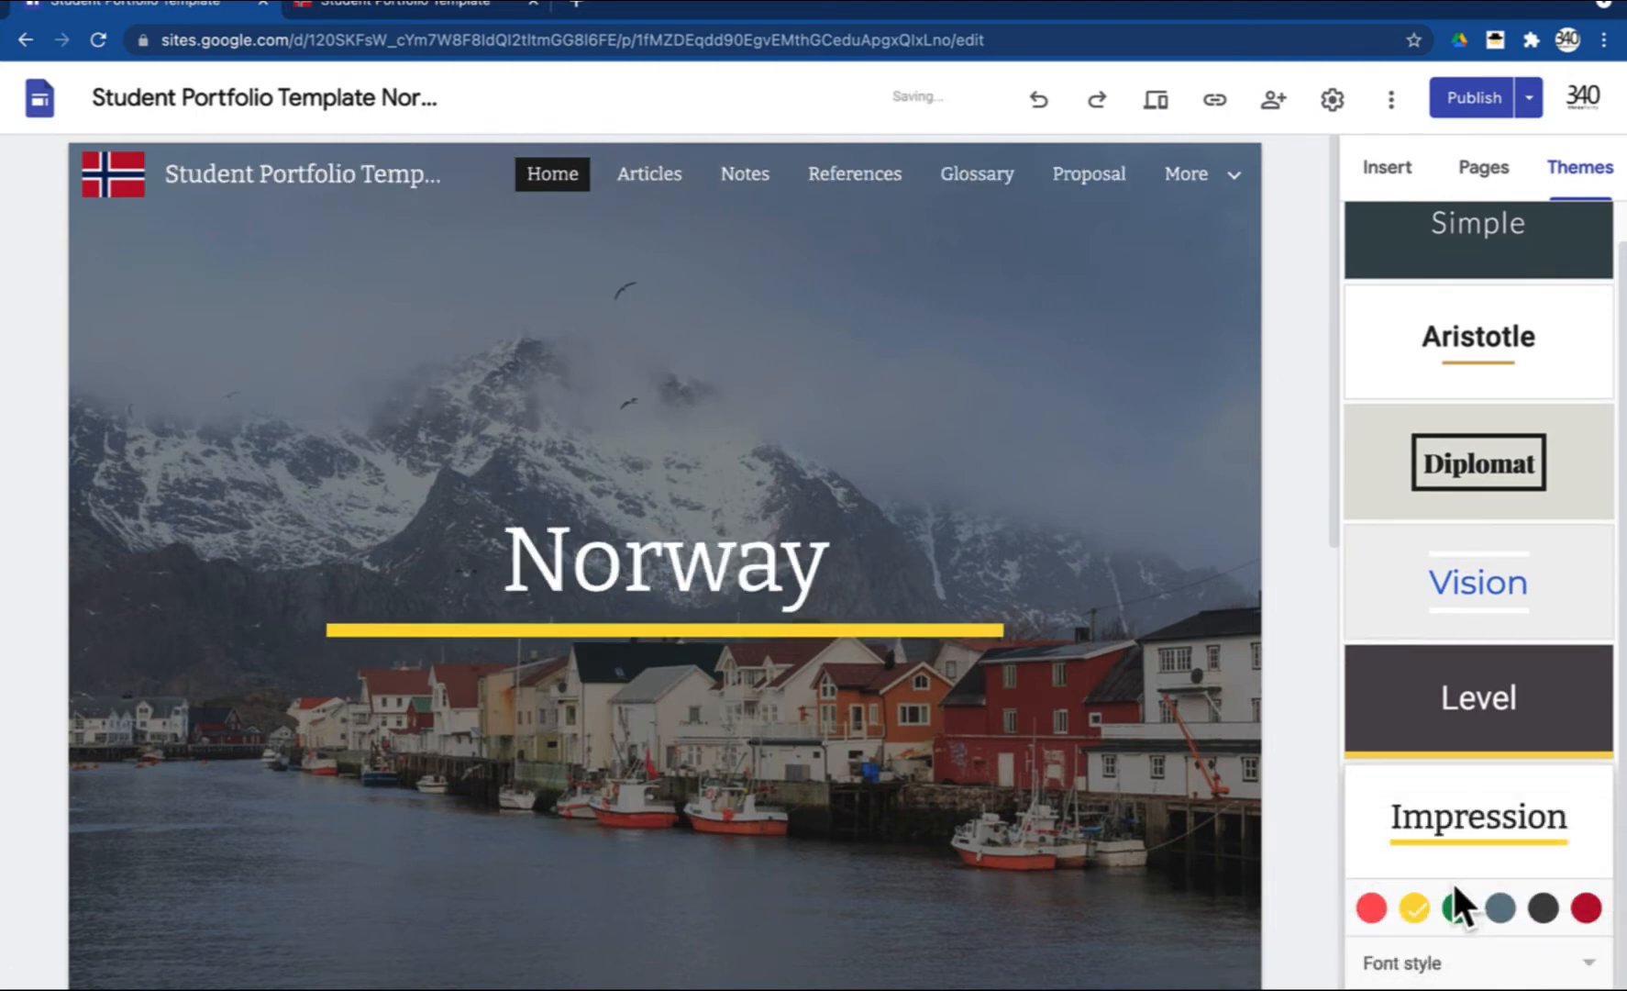
- Set the Impression theme's accent colour back to dark red and its font style to Capital
left_click(1580, 908)
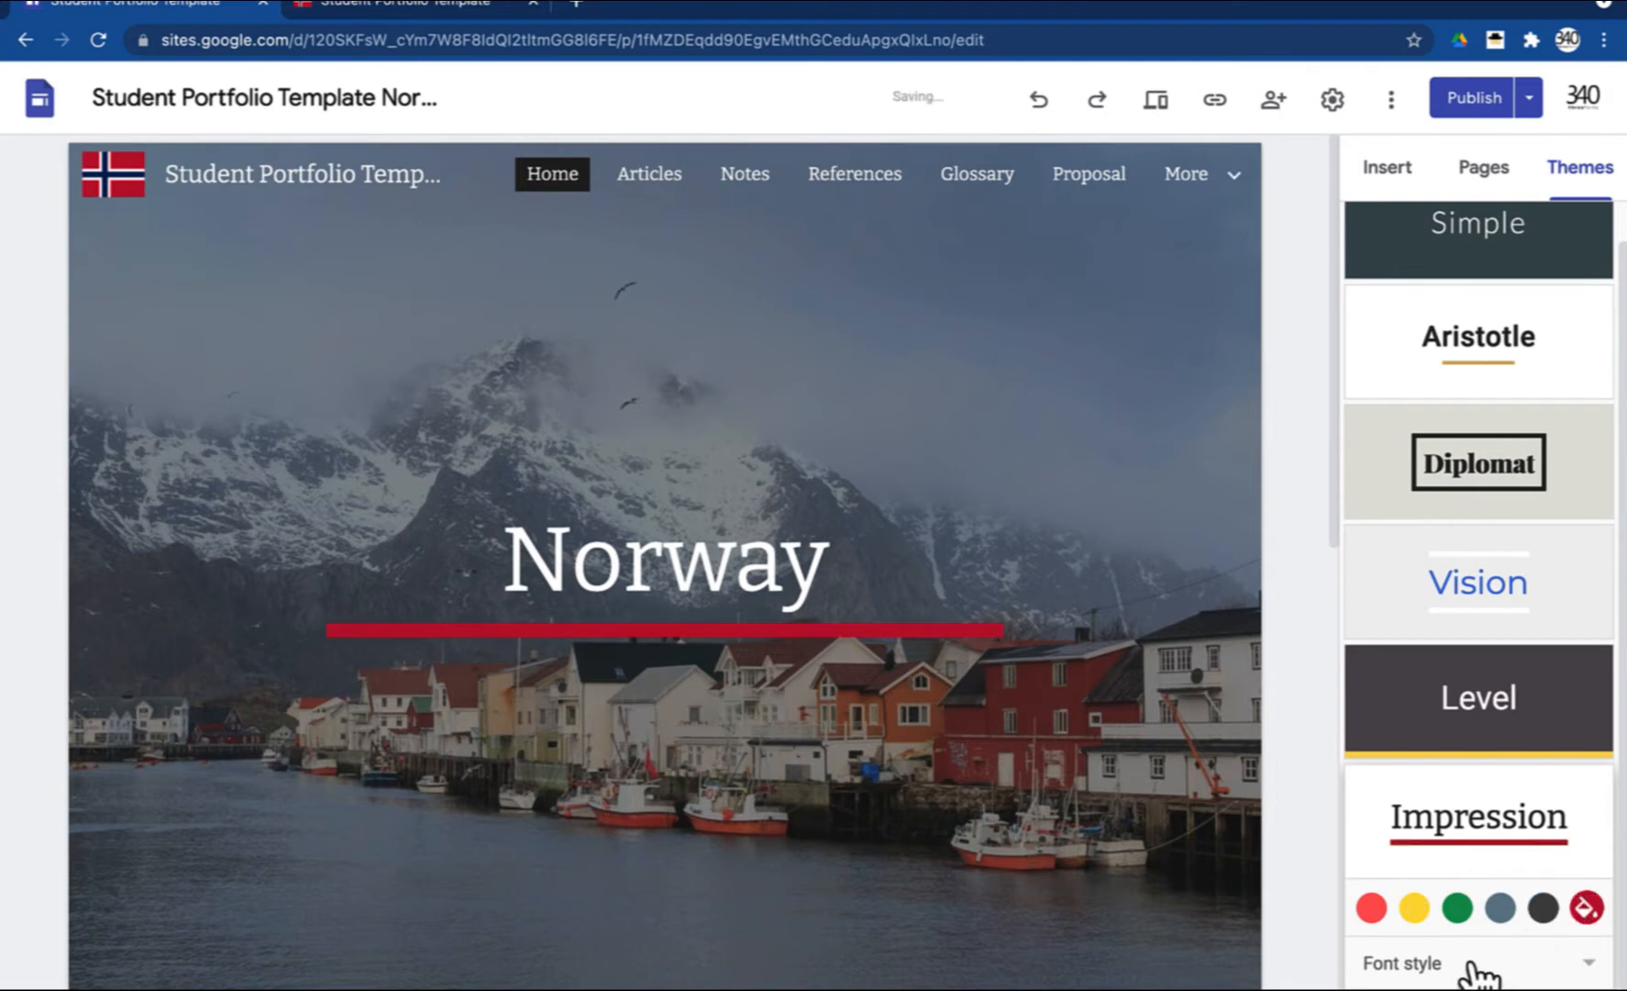
left_click(1471, 965)
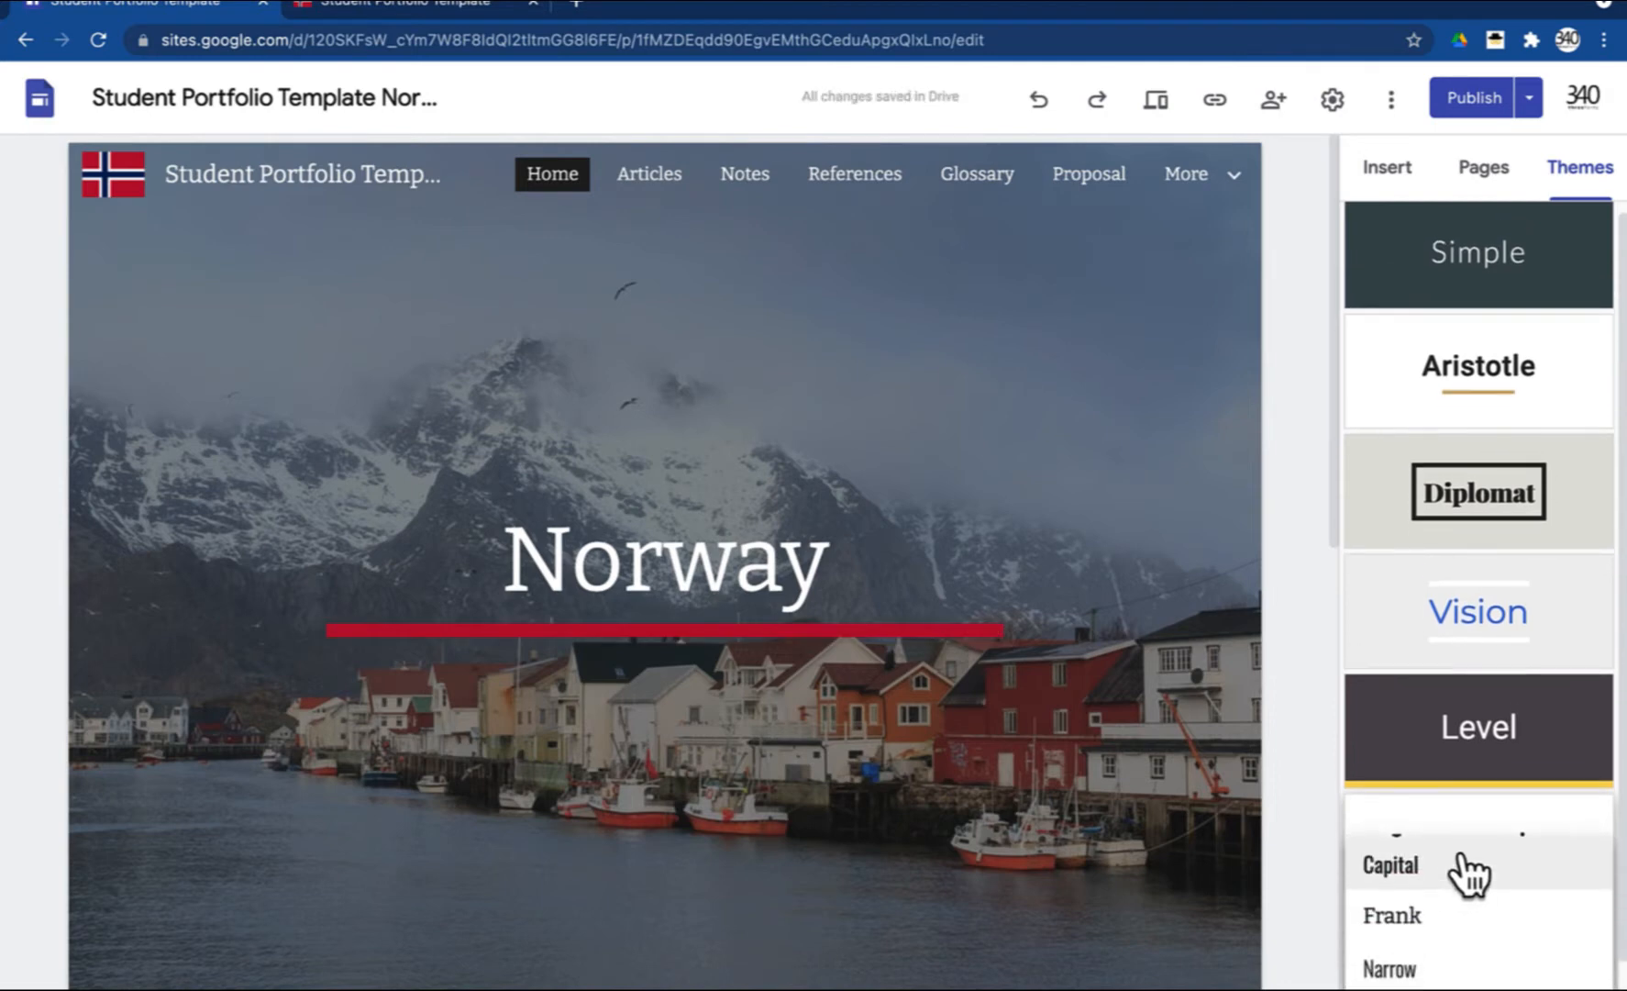
left_click(1447, 865)
- Try the Vision theme on the site and switch back to the Impression theme
left_click(1443, 603)
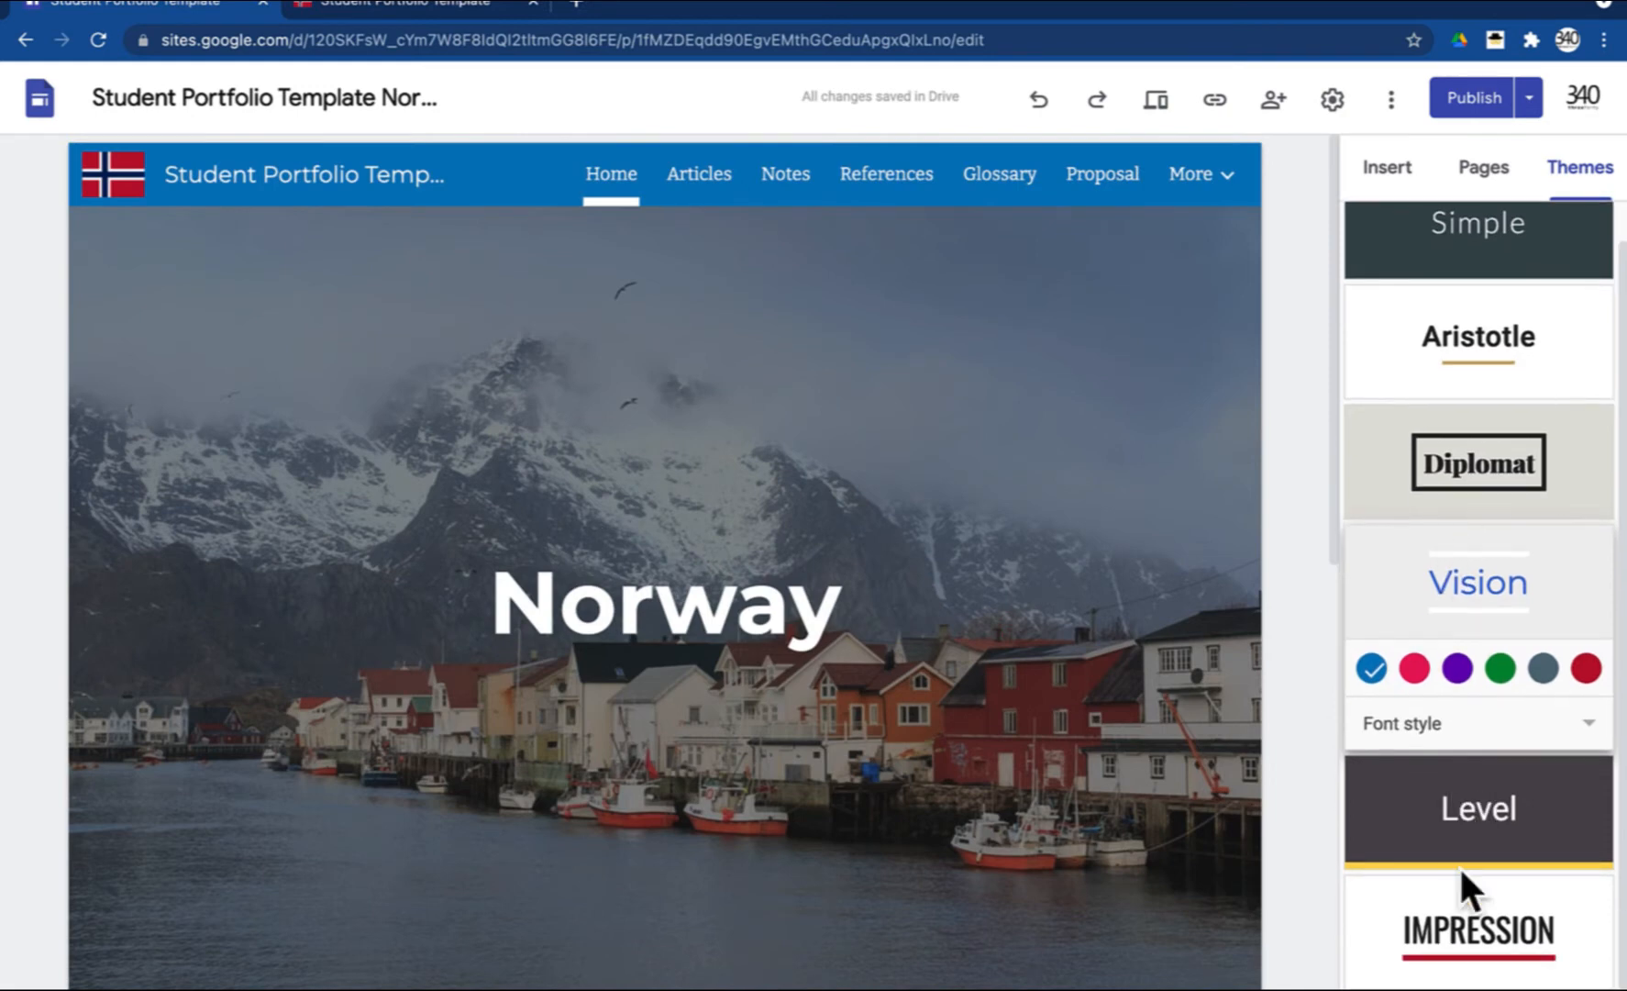
left_click(1466, 904)
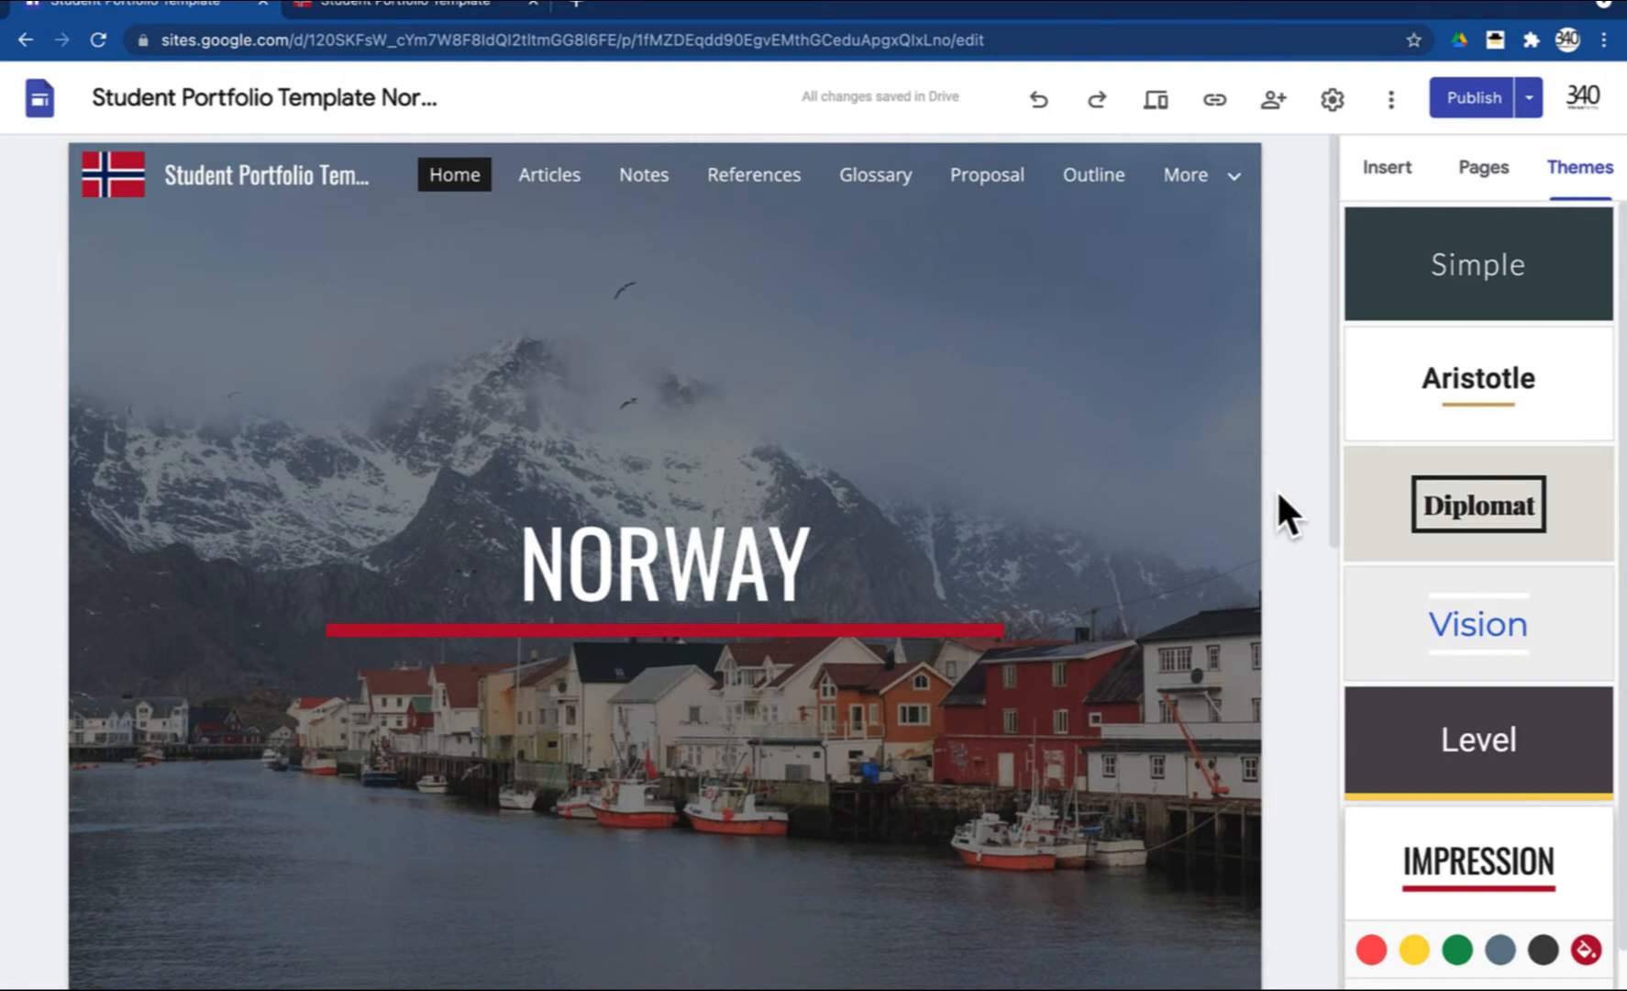
- View the site's page list and the options available for the Articles page, leaving the page as it is
left_click(1495, 180)
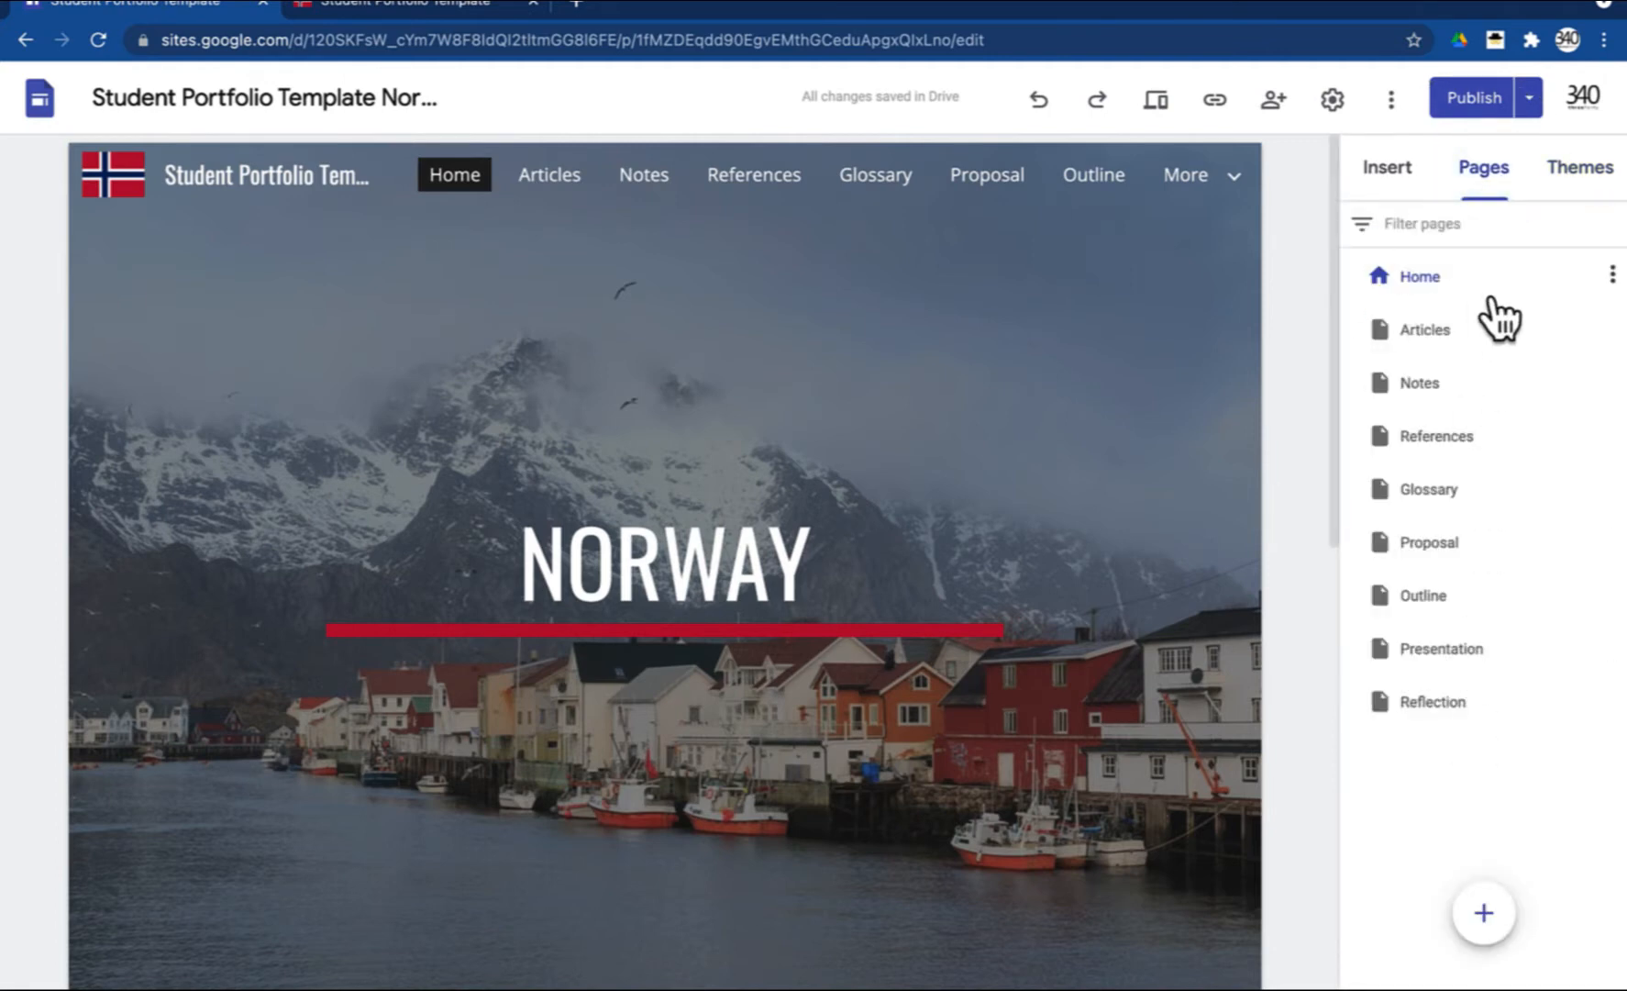
mouse_move(1499, 931)
left_click(1613, 330)
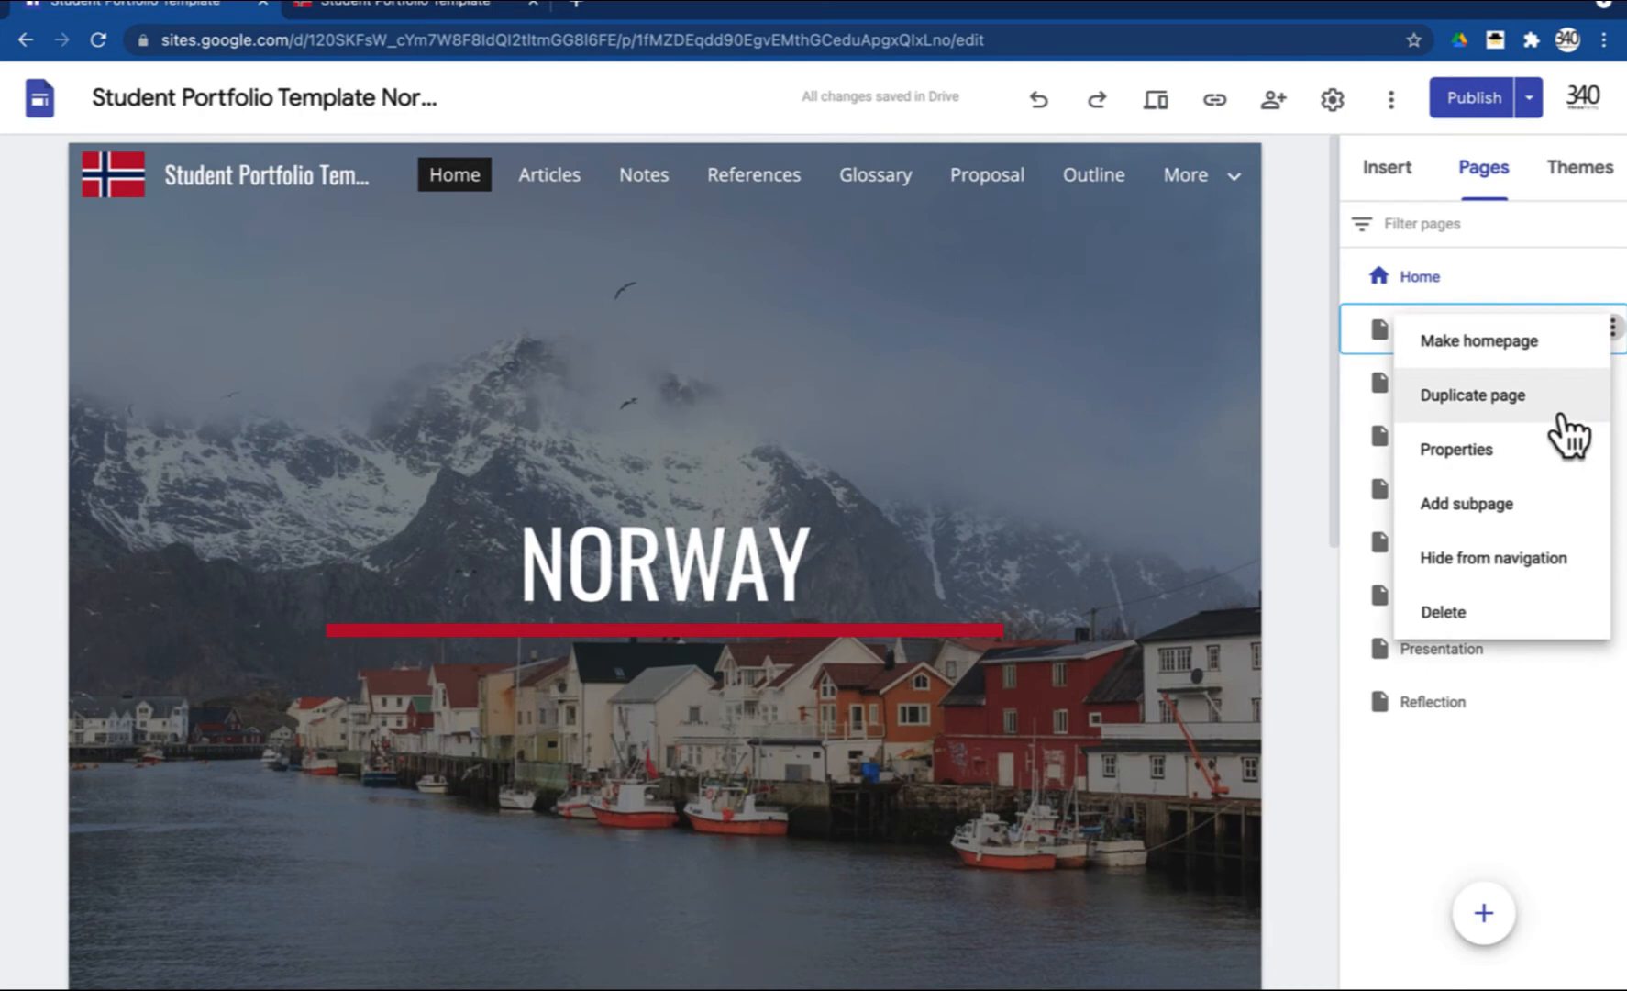
left_click(1310, 419)
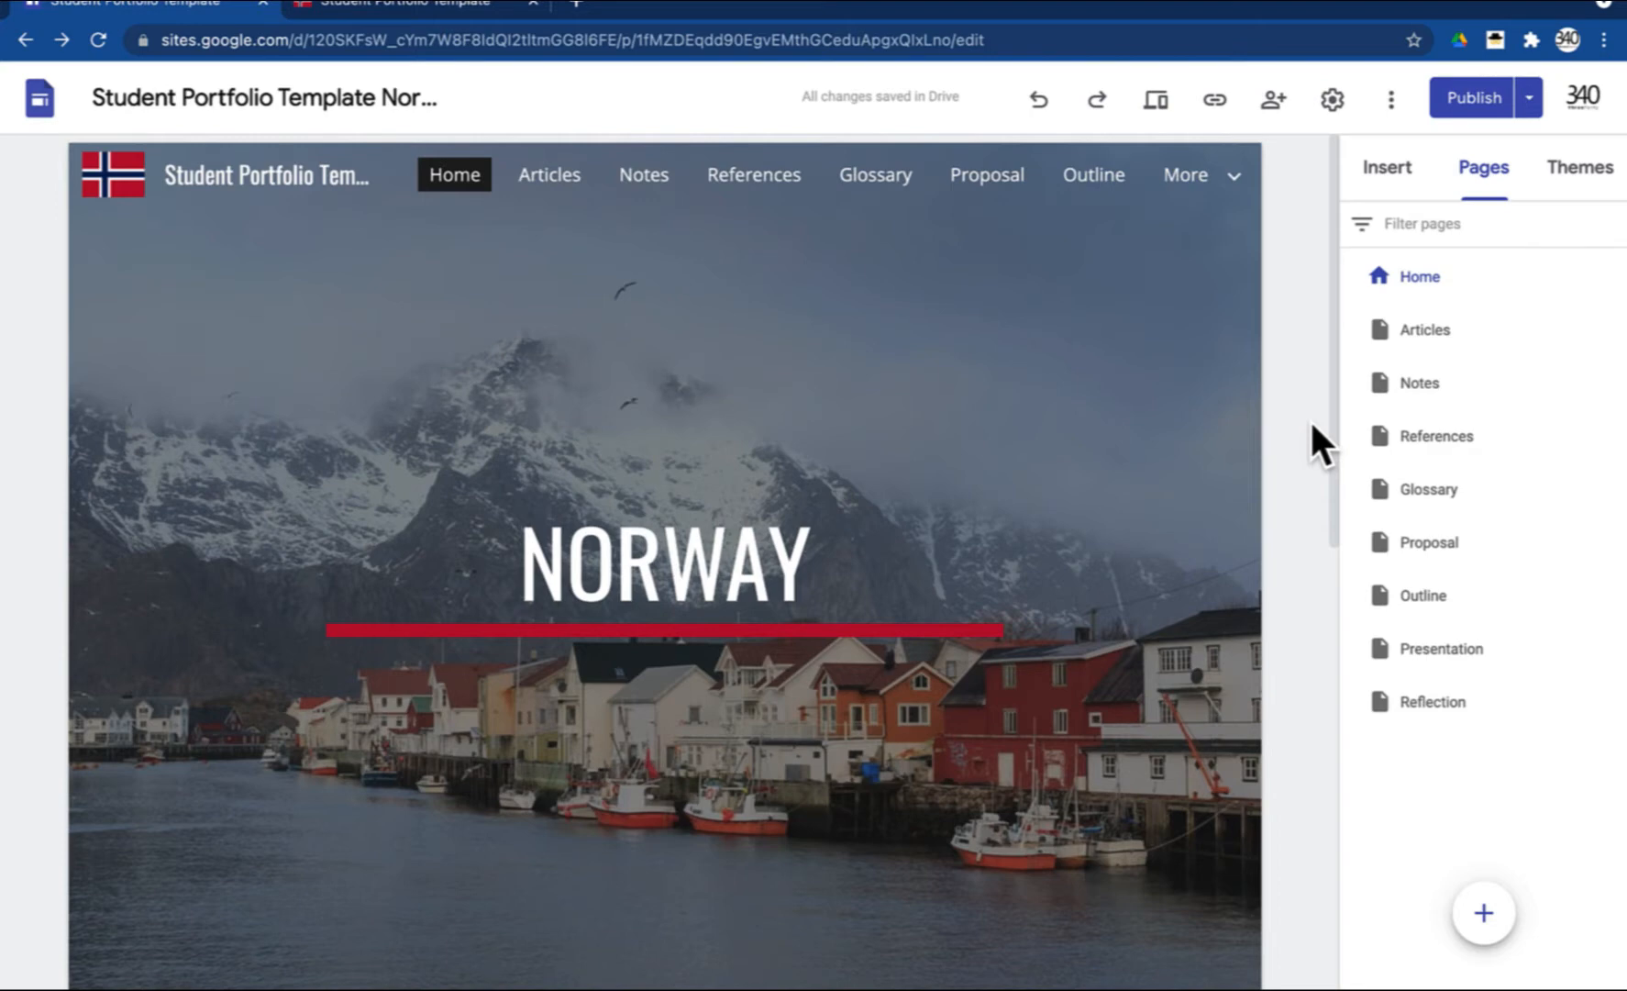
- Try nesting the Articles page under Home and move it back out to the main page level
left_click_drag(1472, 356, 1495, 312)
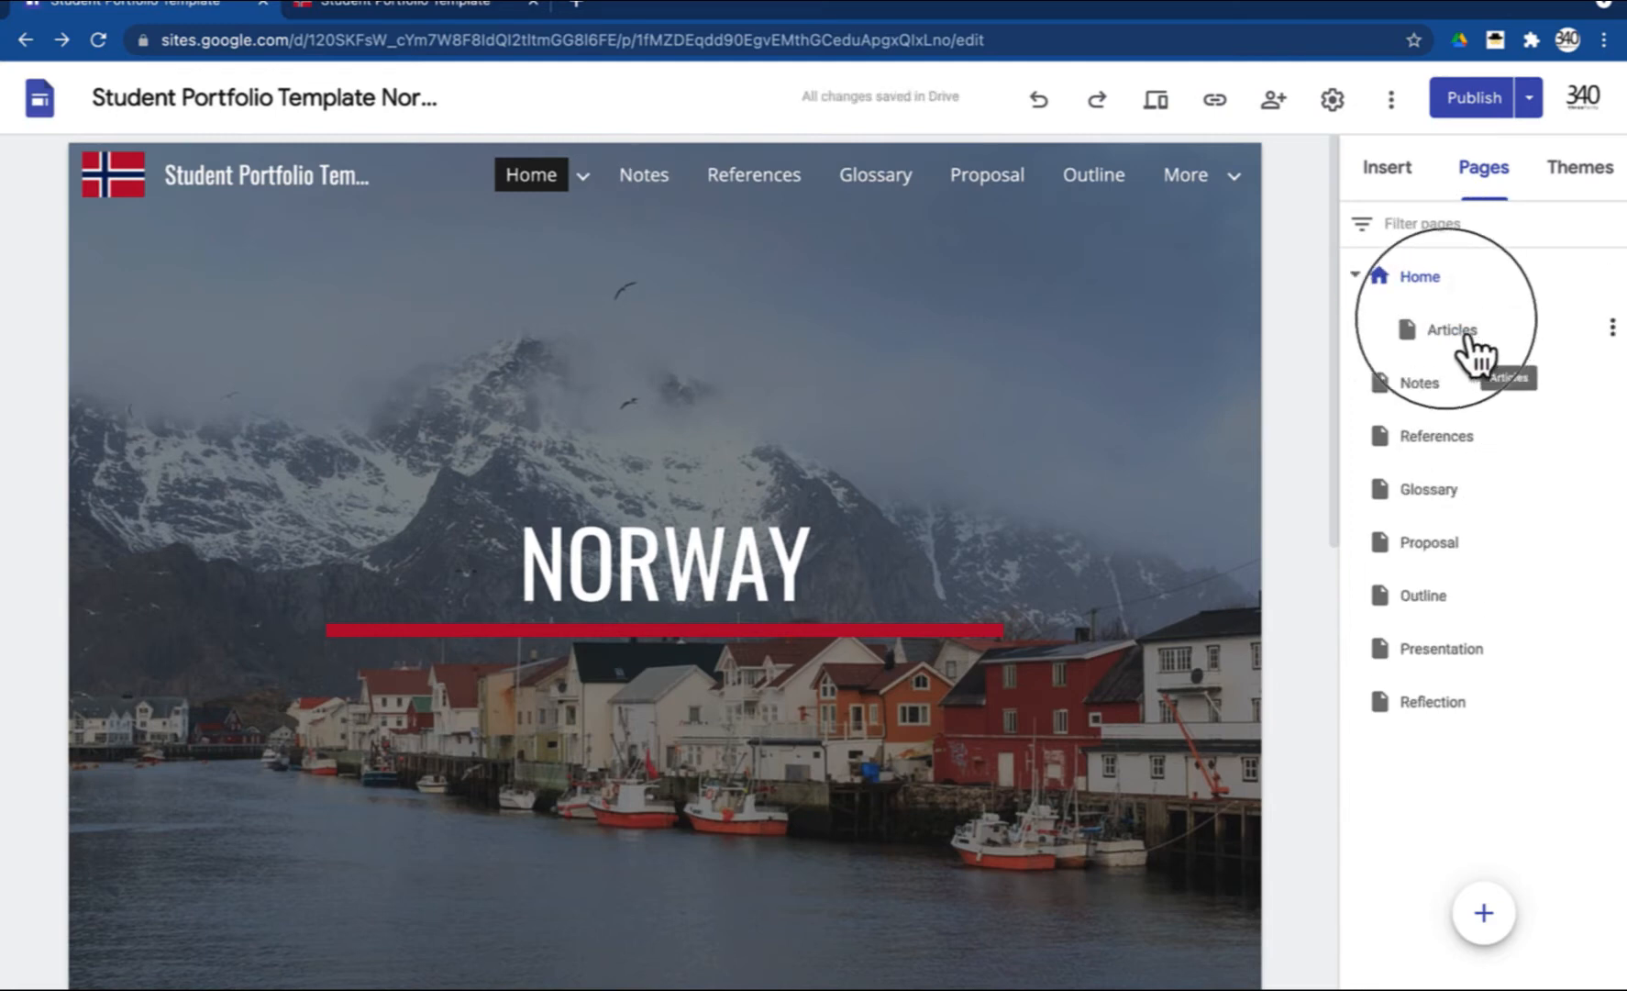
left_click_drag(1394, 323, 1442, 369)
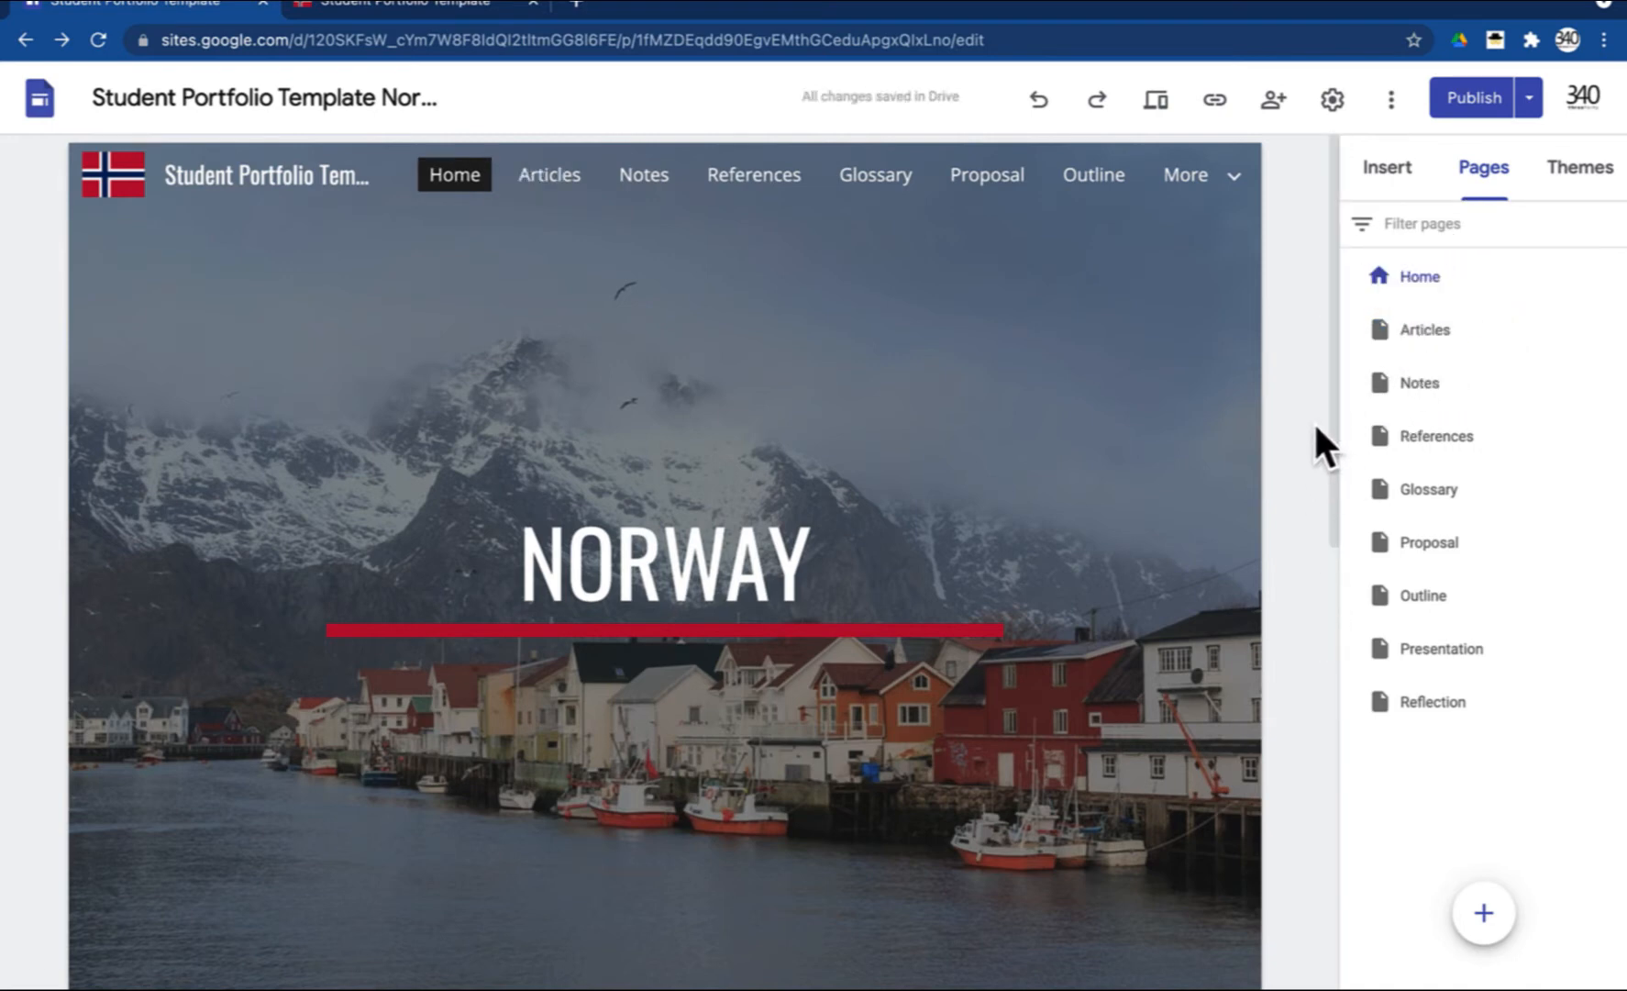
- Look over the content types and layout templates that can be inserted on the Home page
left_click(1422, 188)
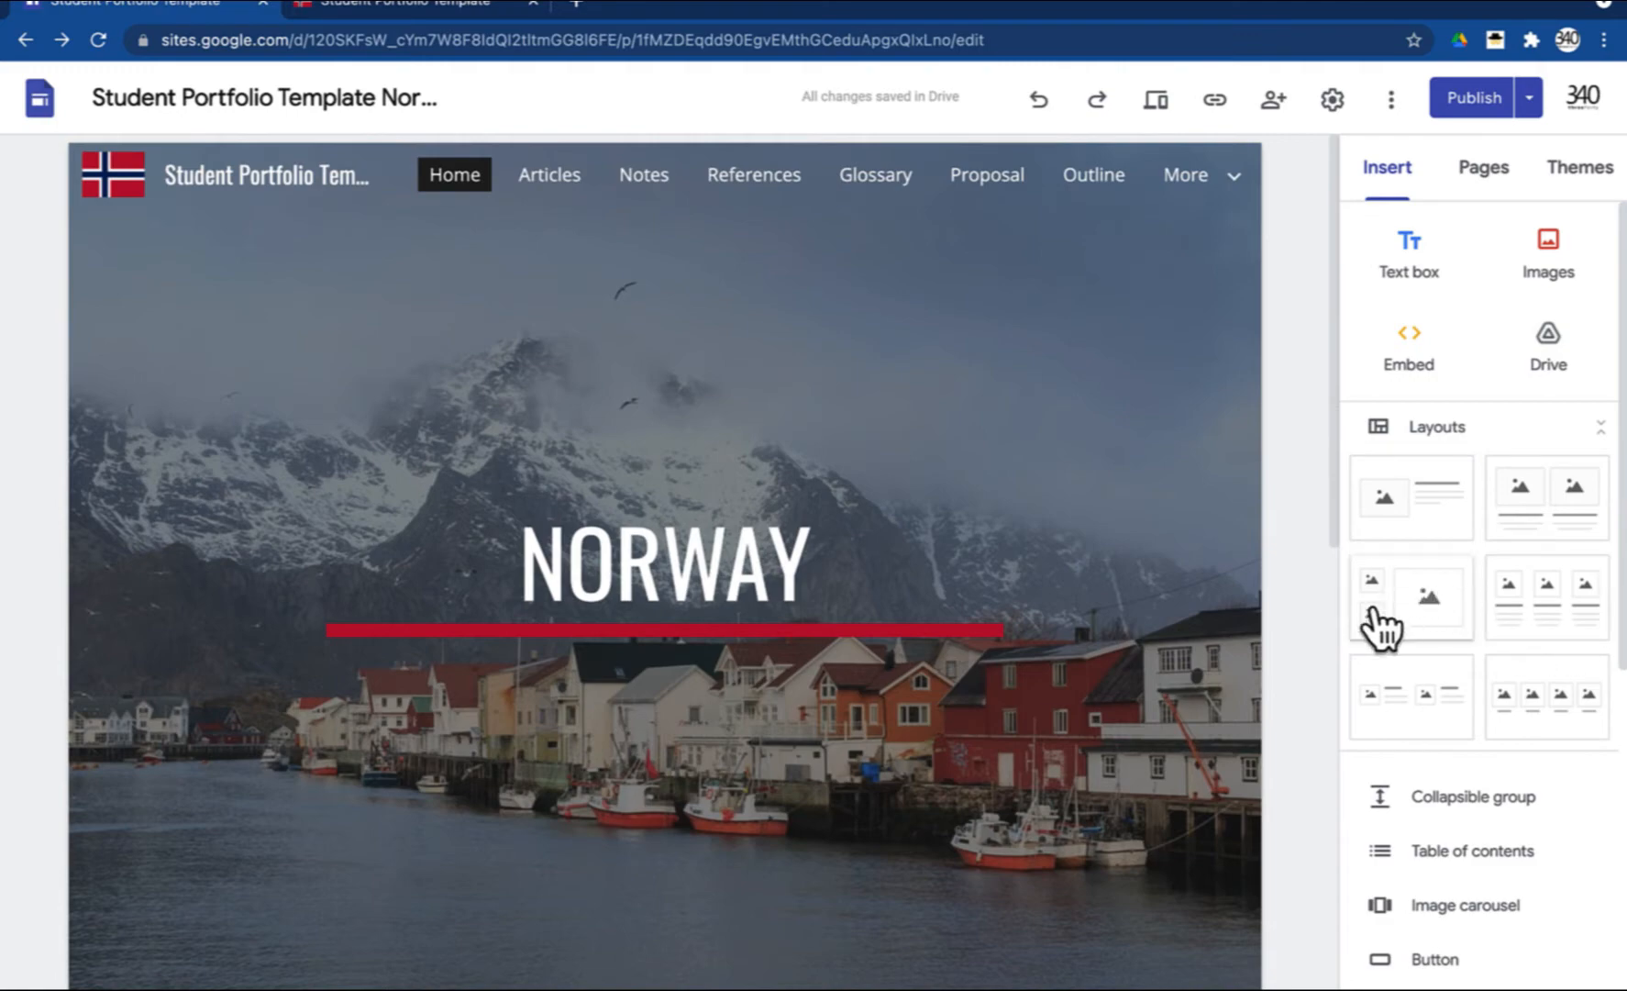
scroll(1289, 665, "down", 2)
scroll(1287, 641, "down", 7)
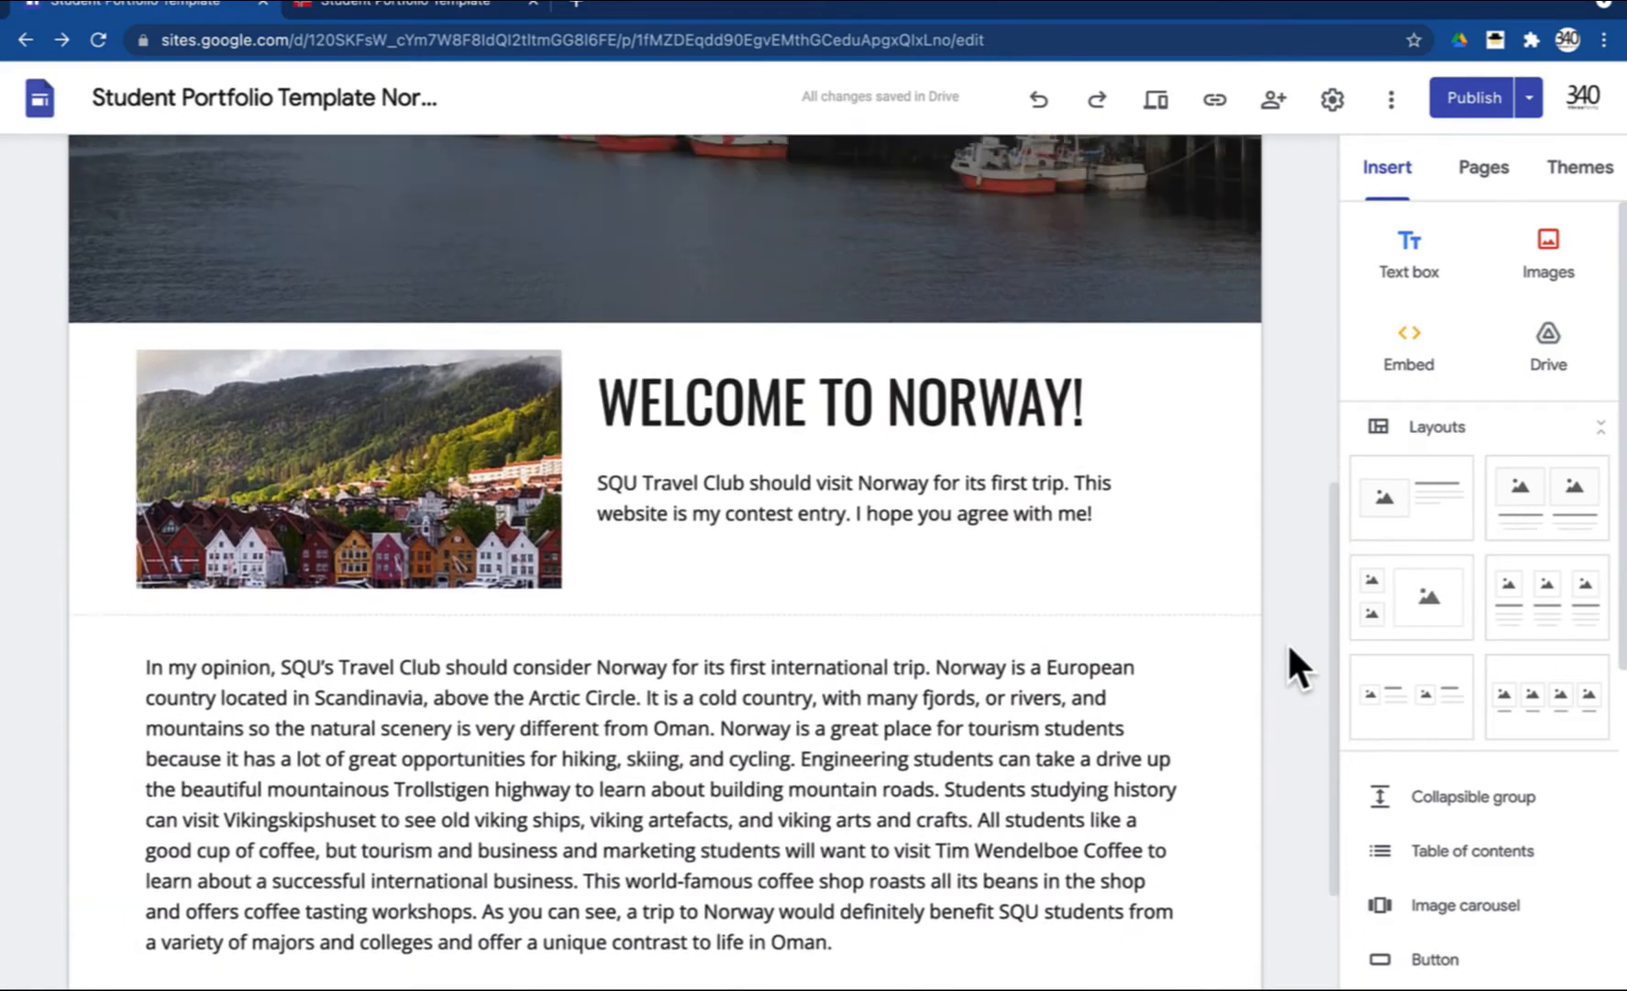
scroll(1287, 641, "up", 5)
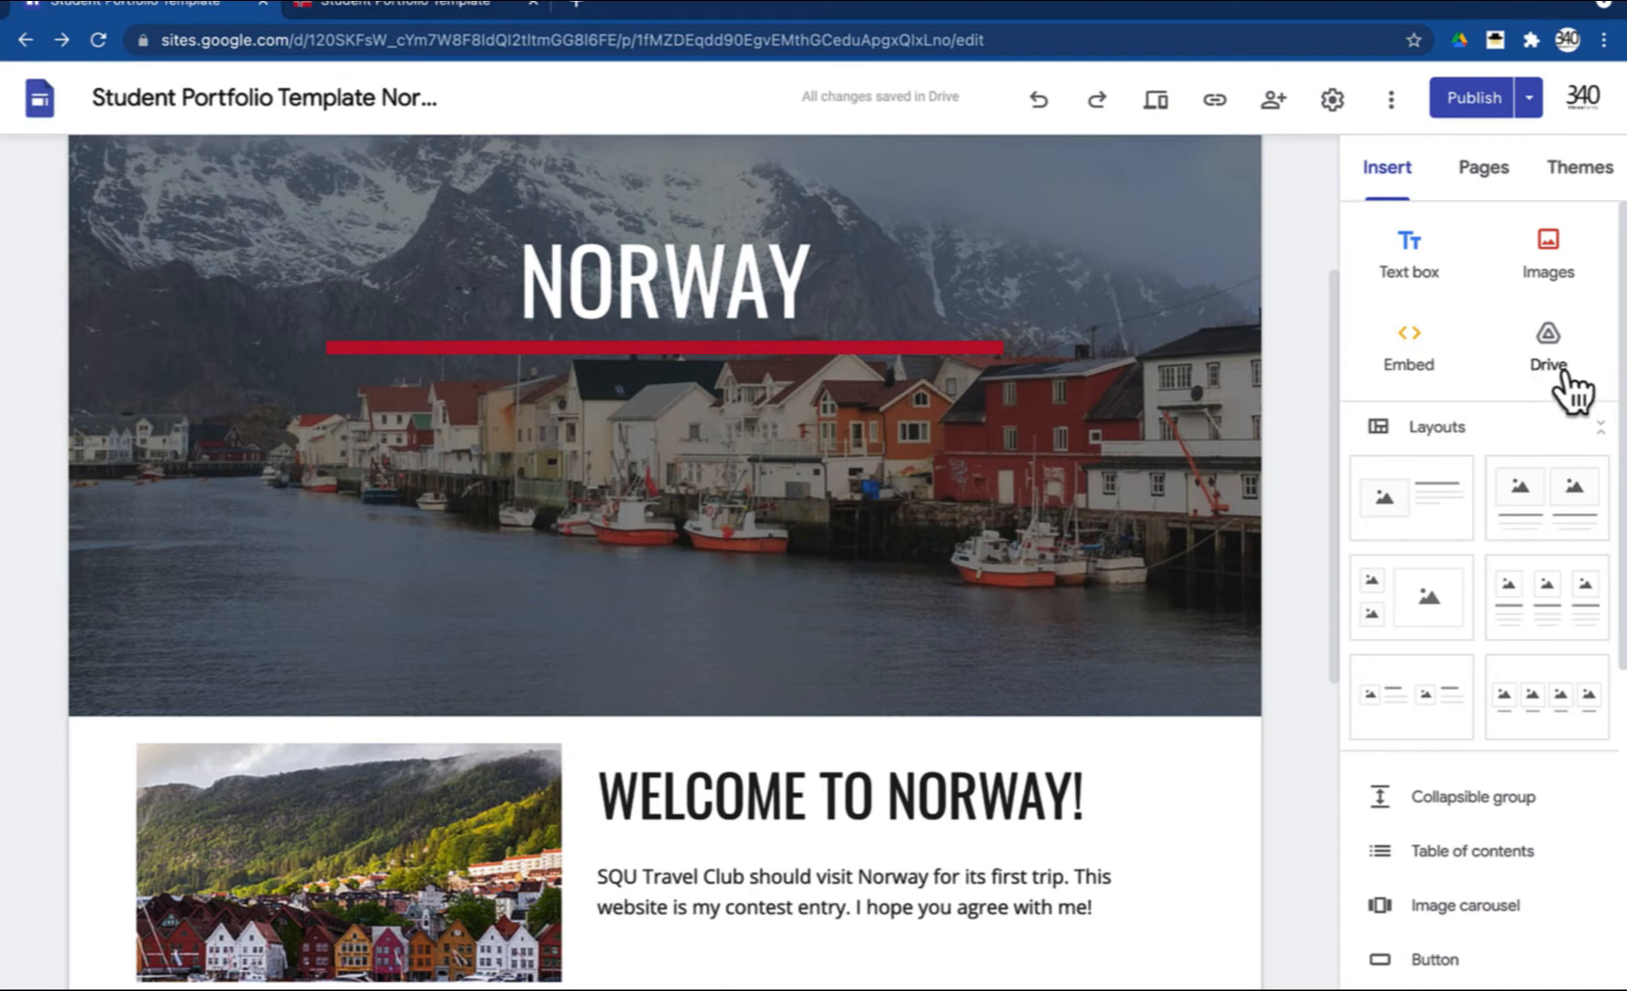
scroll(1562, 421, "down", 2)
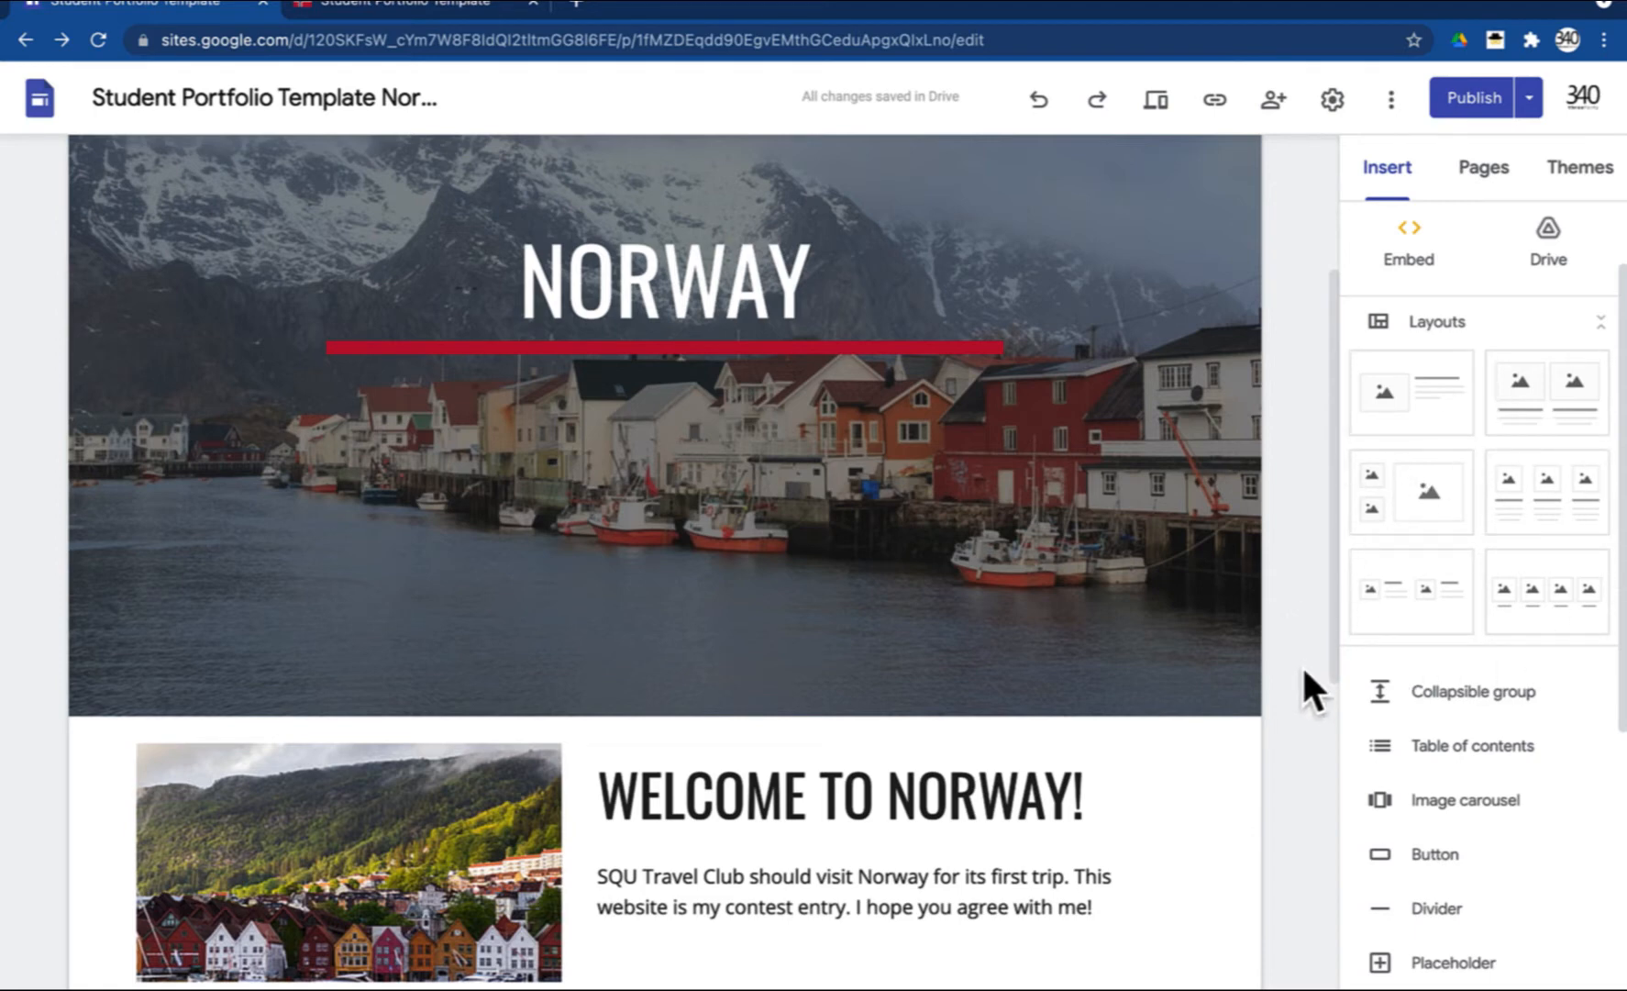
scroll(1304, 669, "down", 2)
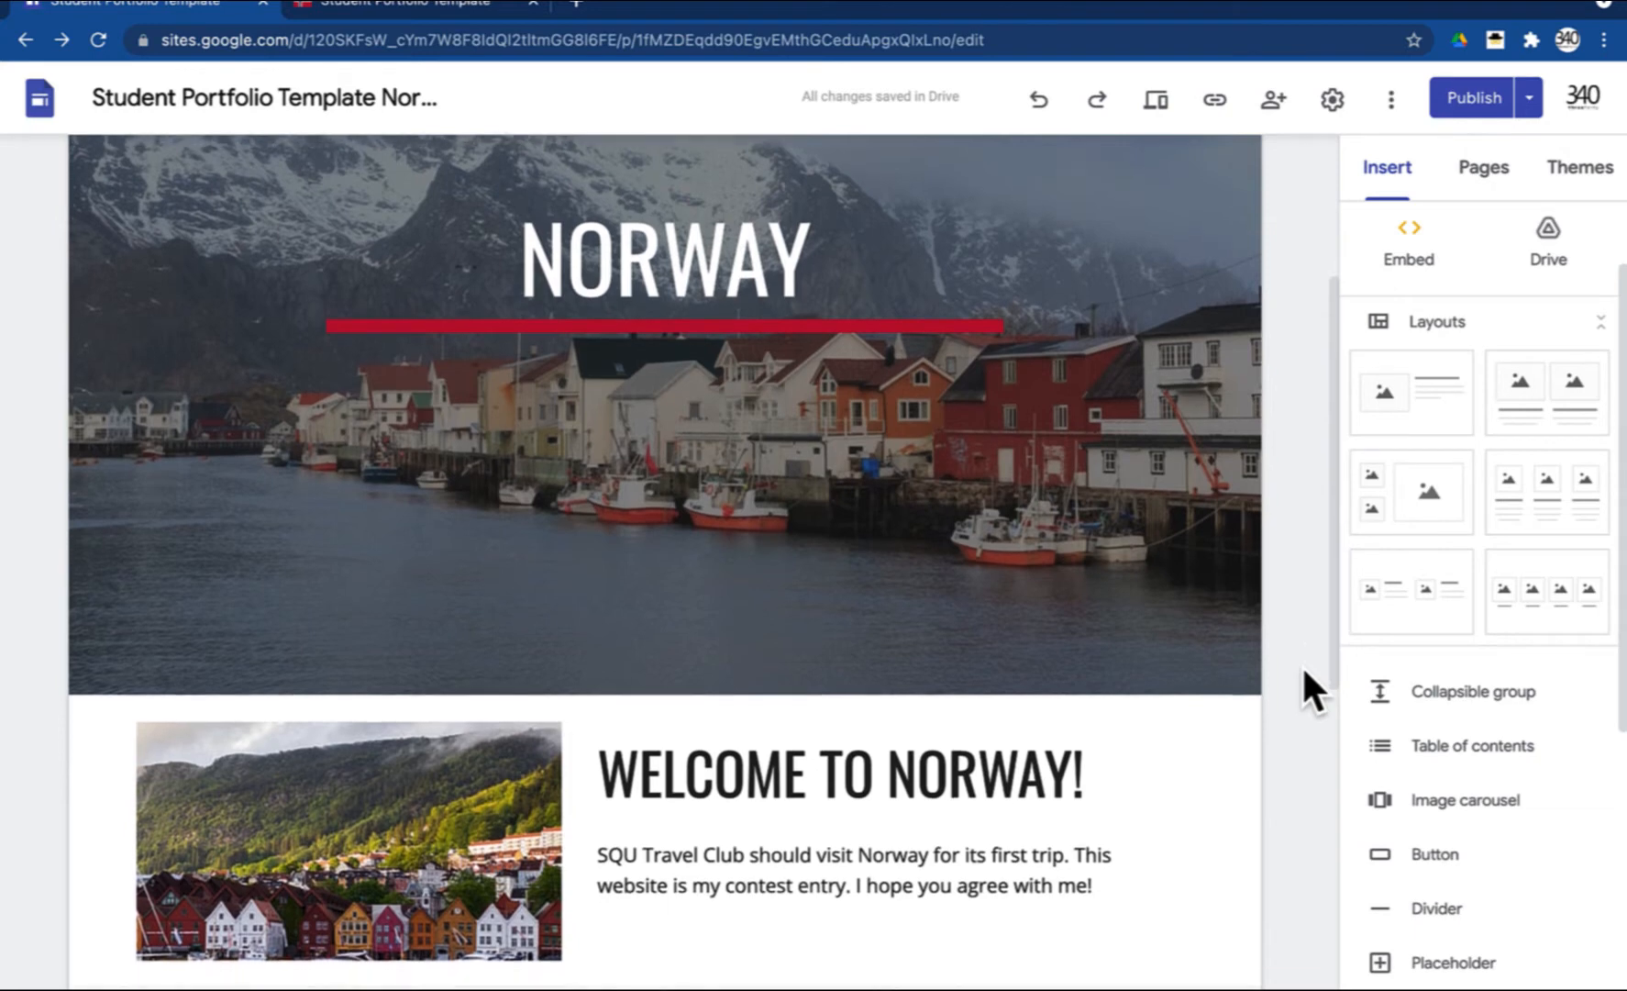
- Collapse the layouts section and review the other insertable elements, from Collapsible group to Charts
left_click(1601, 323)
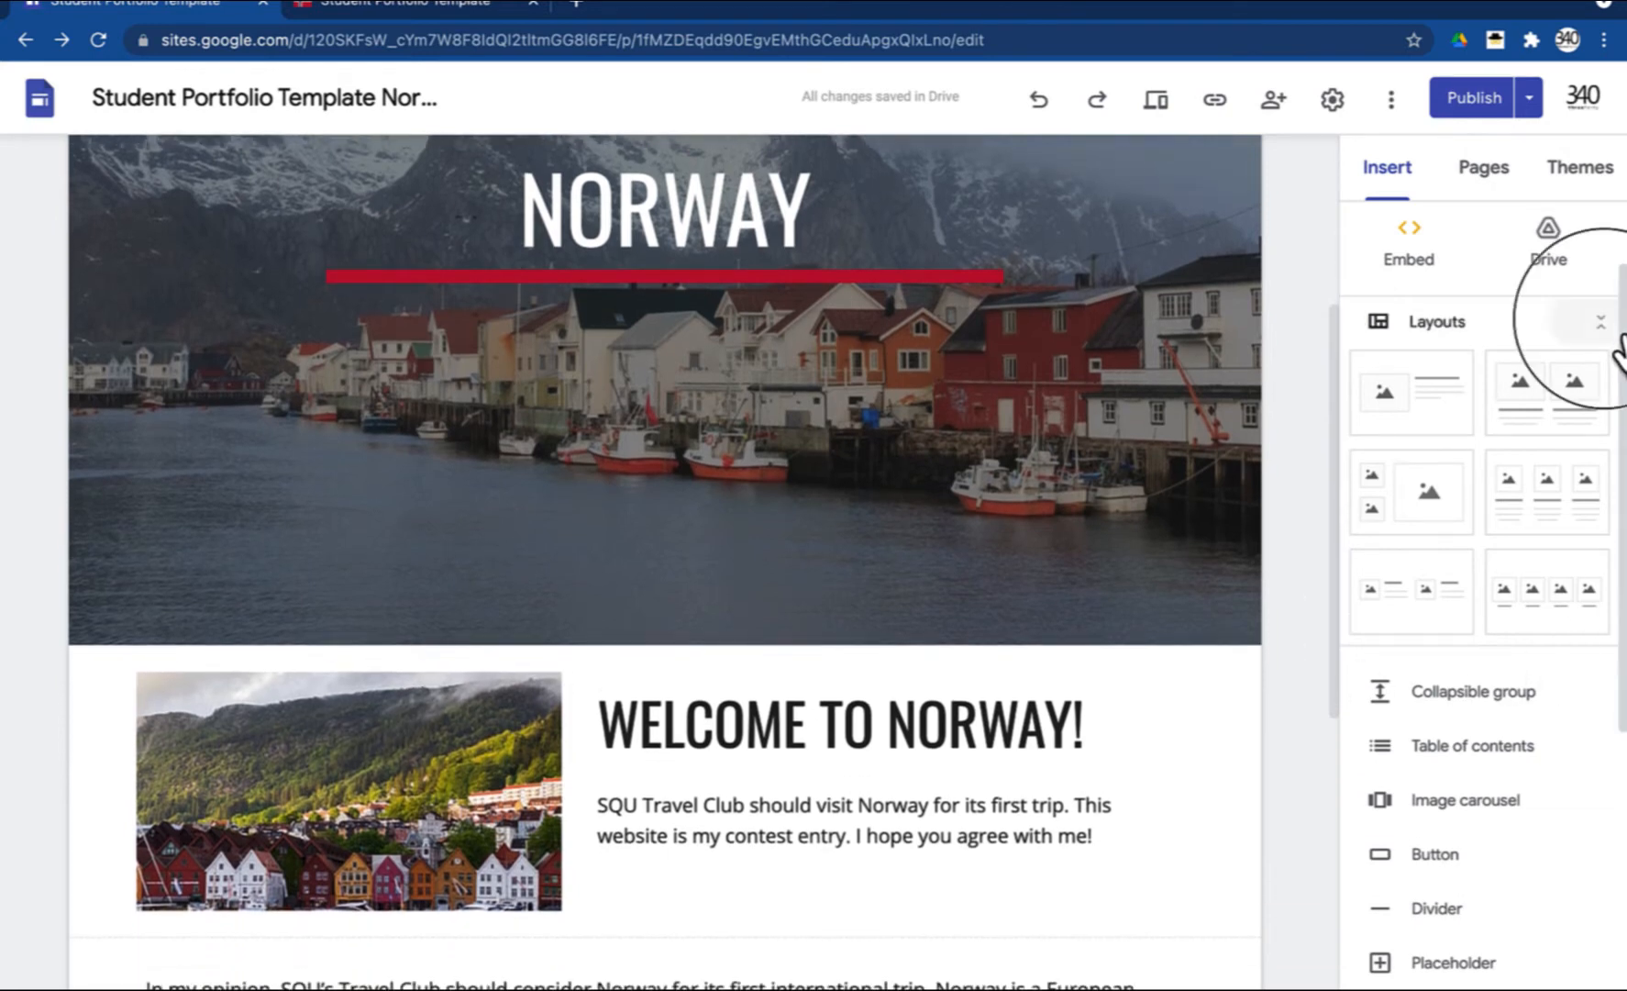
scroll(1562, 561, "down", 3)
scroll(1562, 561, "up", 3)
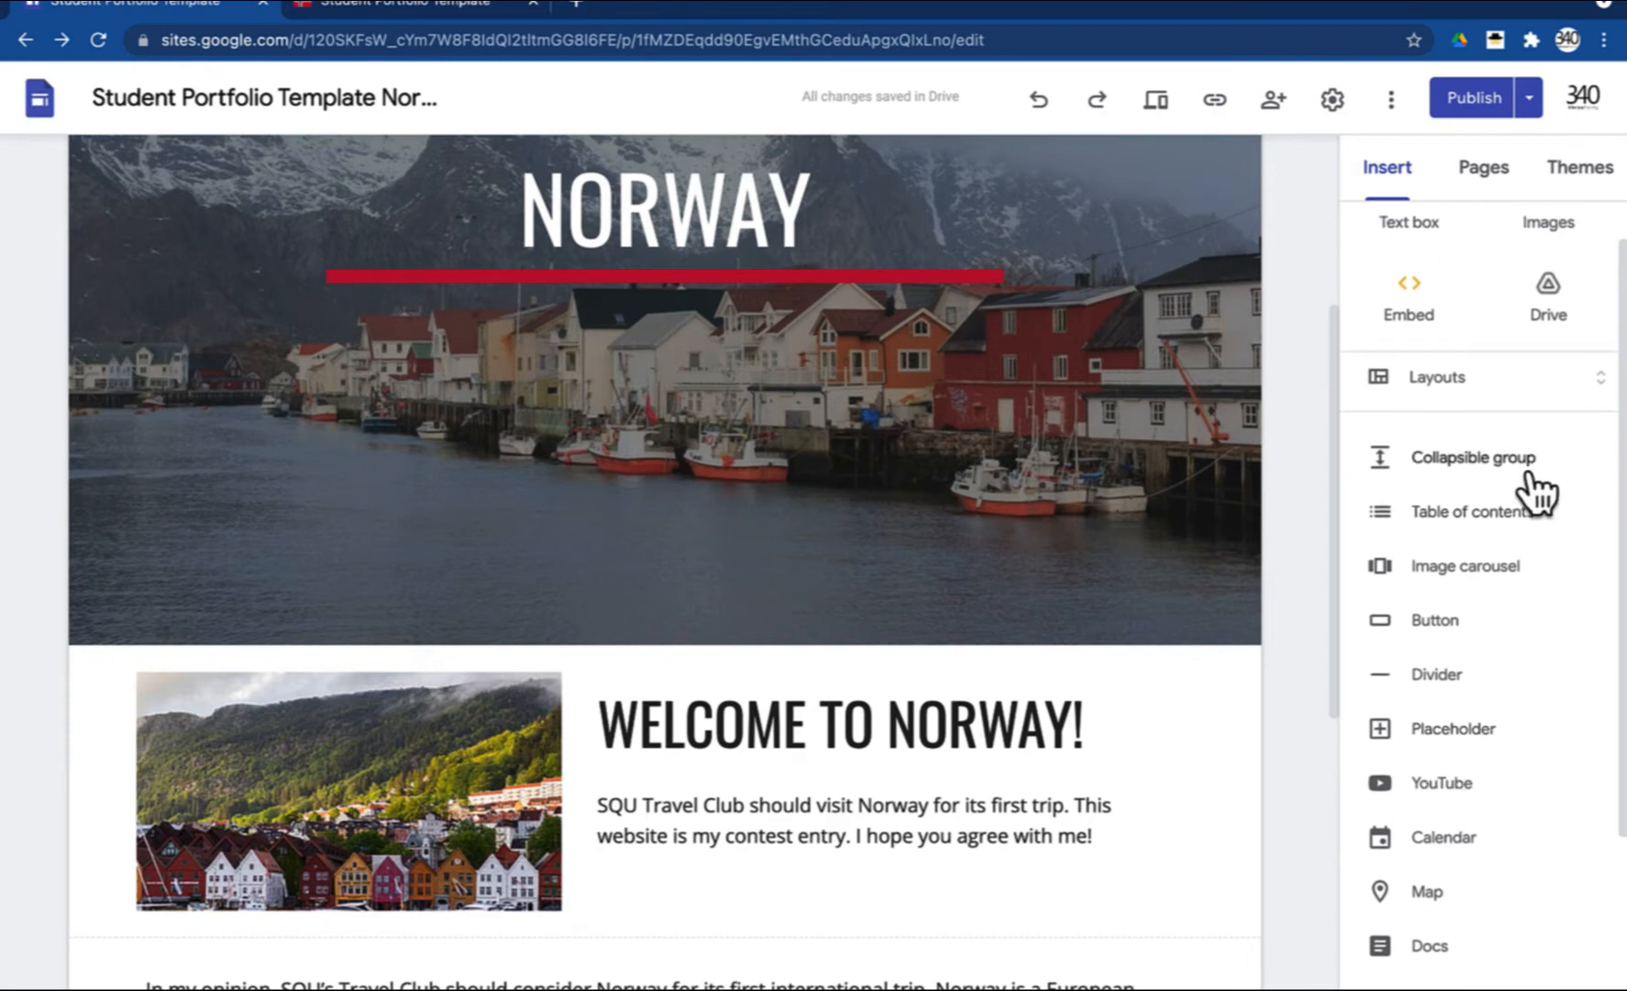
scroll(1539, 491, "down", 2)
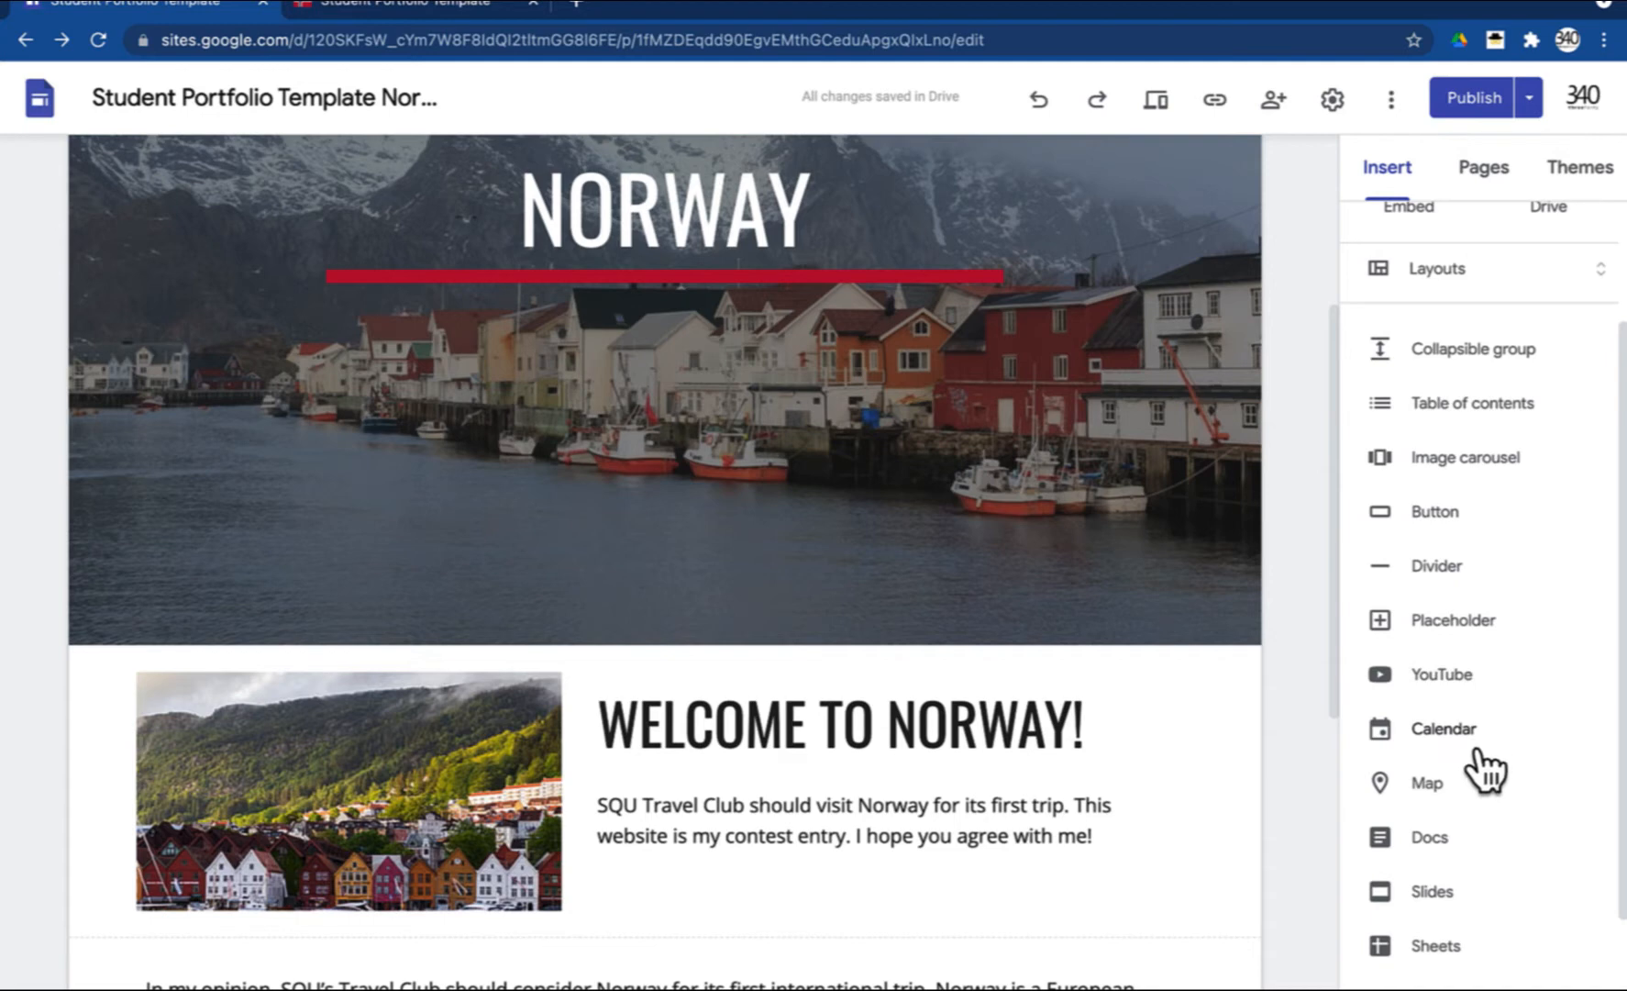
scroll(1484, 773, "down", 1)
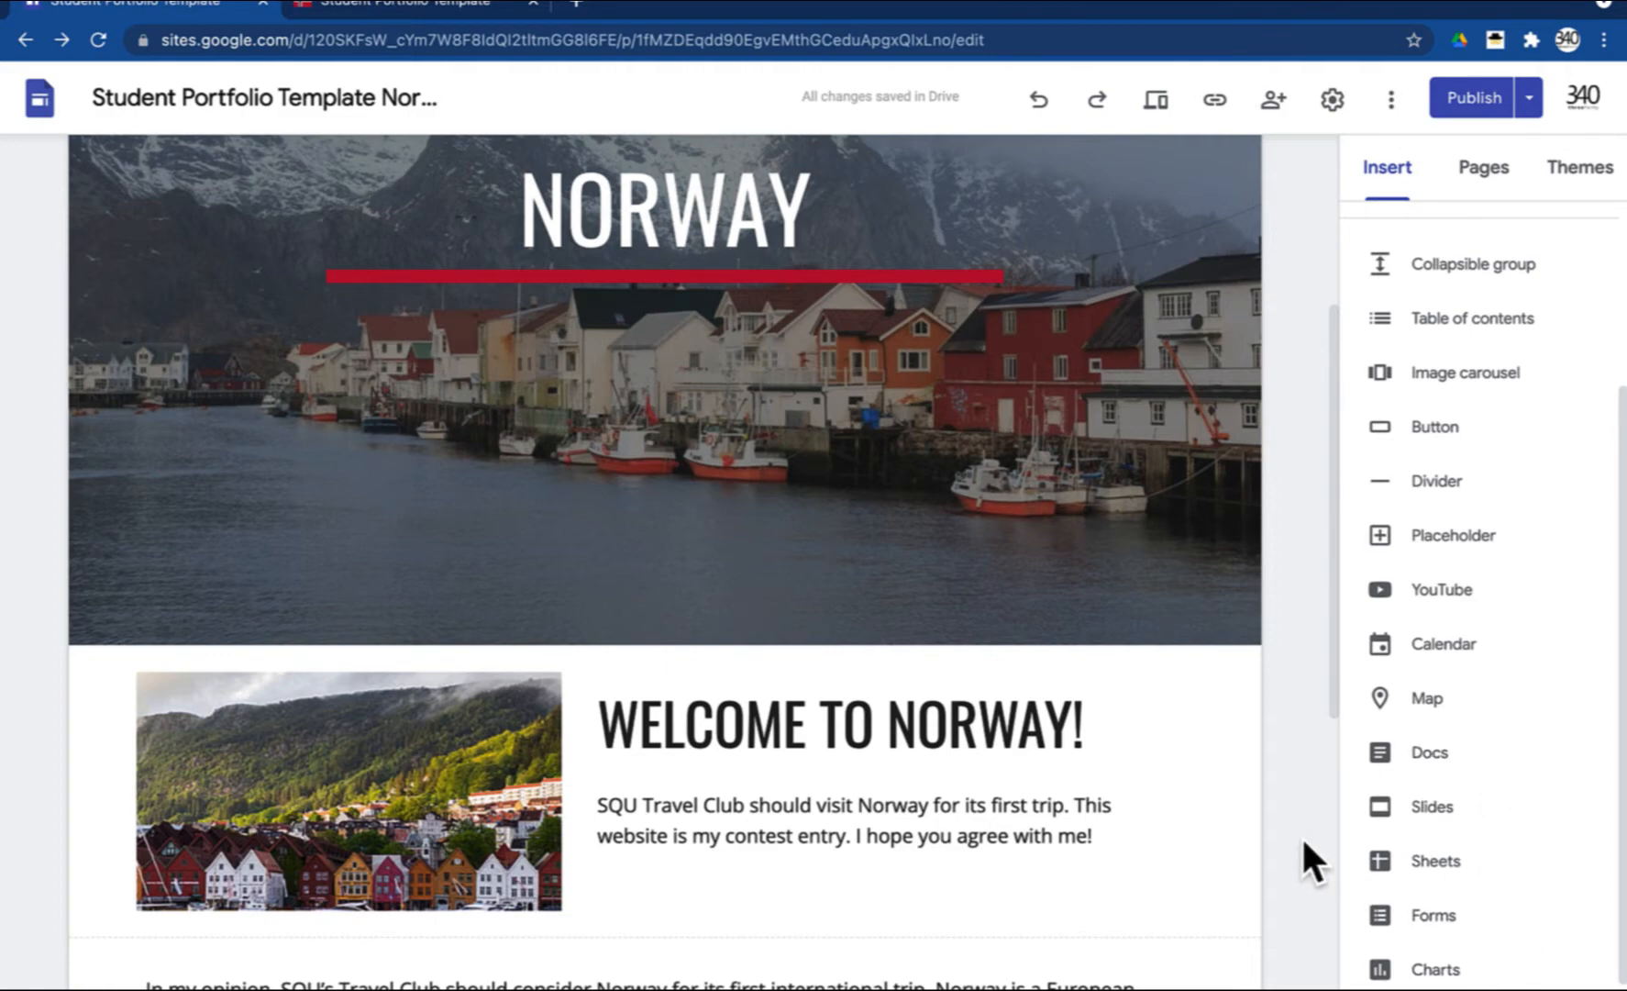
- Try the Subheading text style on the "Welcome to Norway!" heading and set it back to Title
scroll(1302, 840, "down", 5)
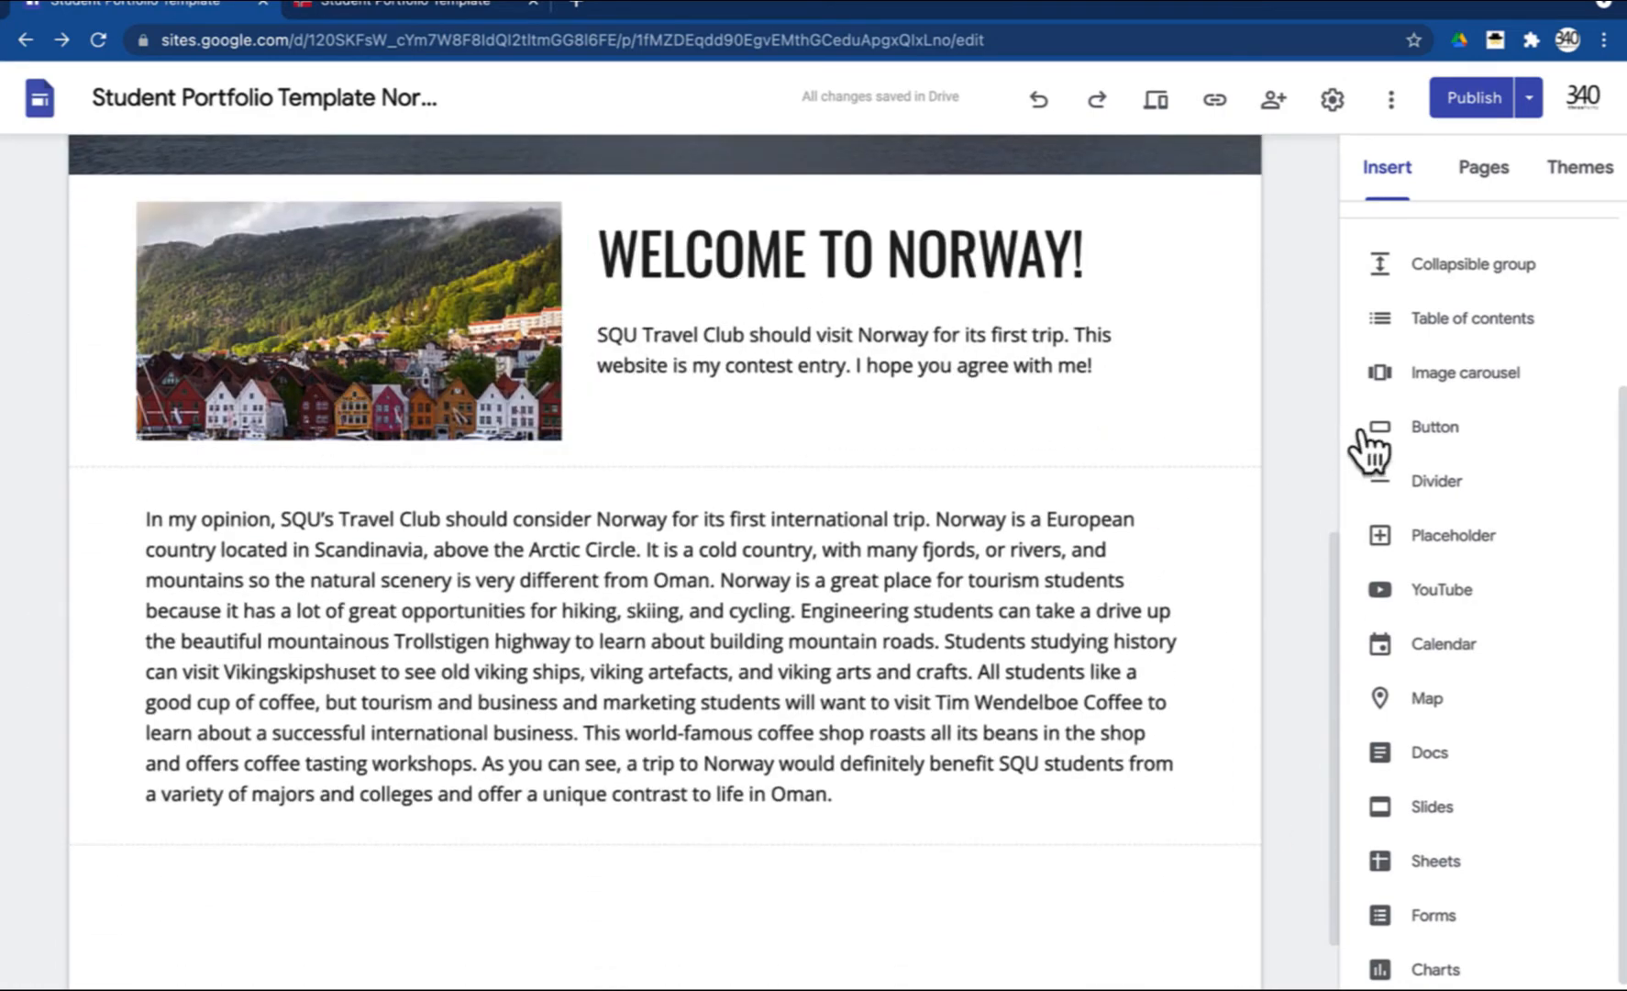
scroll(1288, 448, "up", 3)
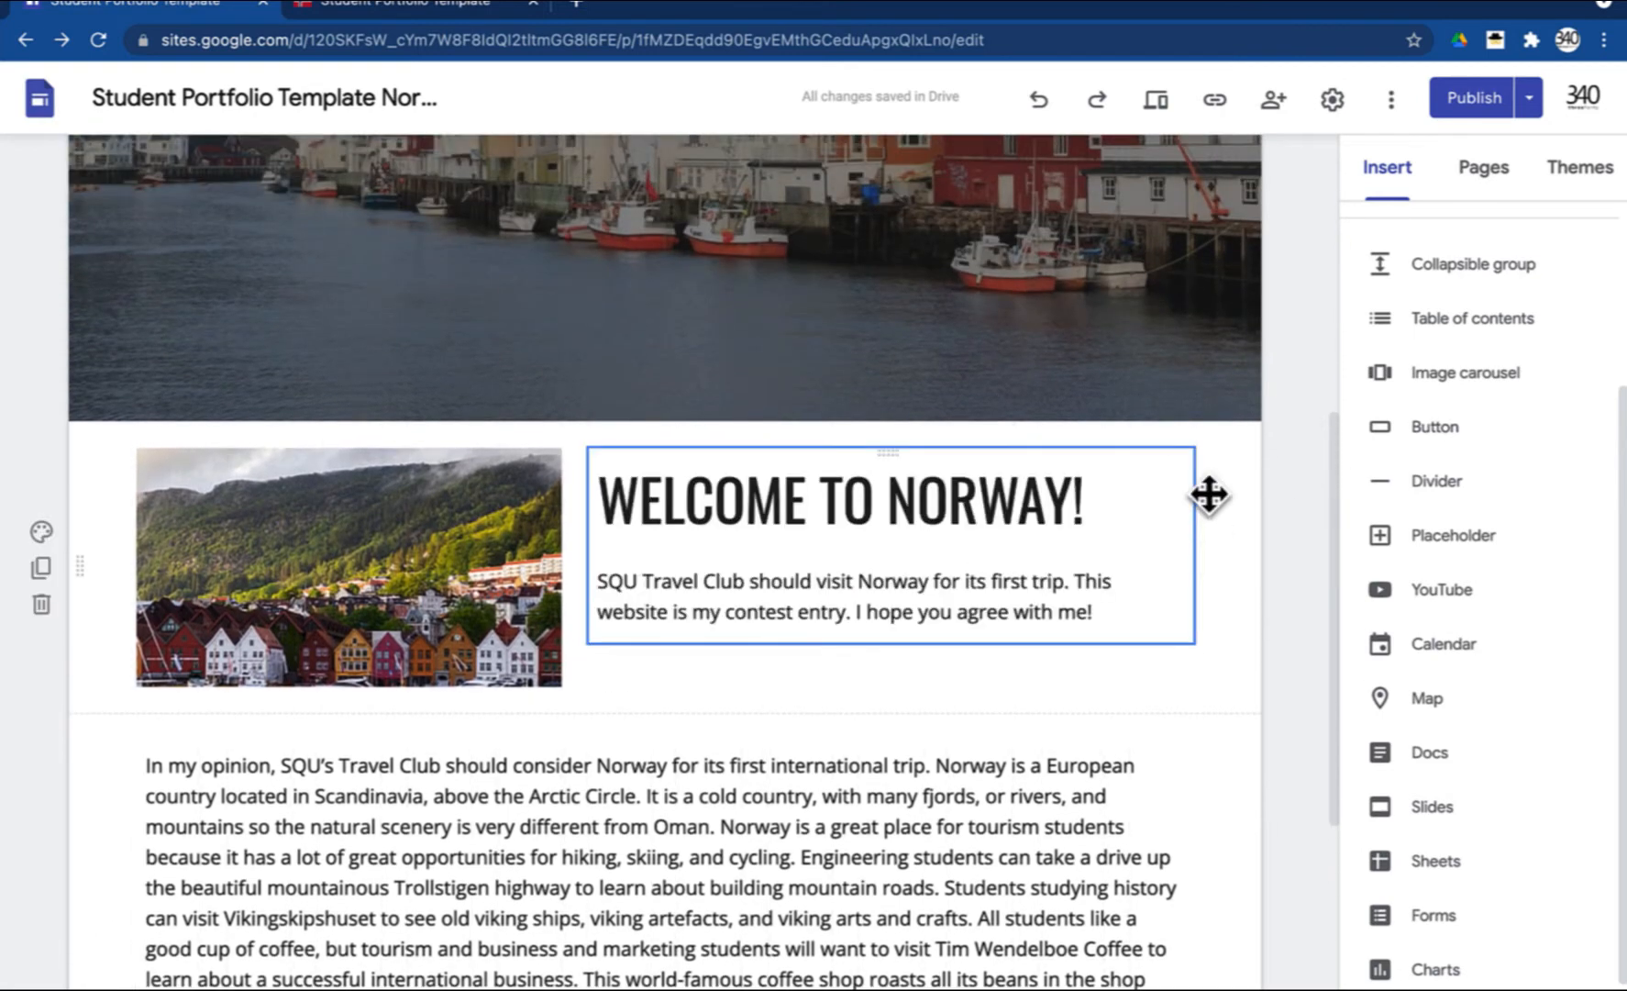
left_click(952, 502)
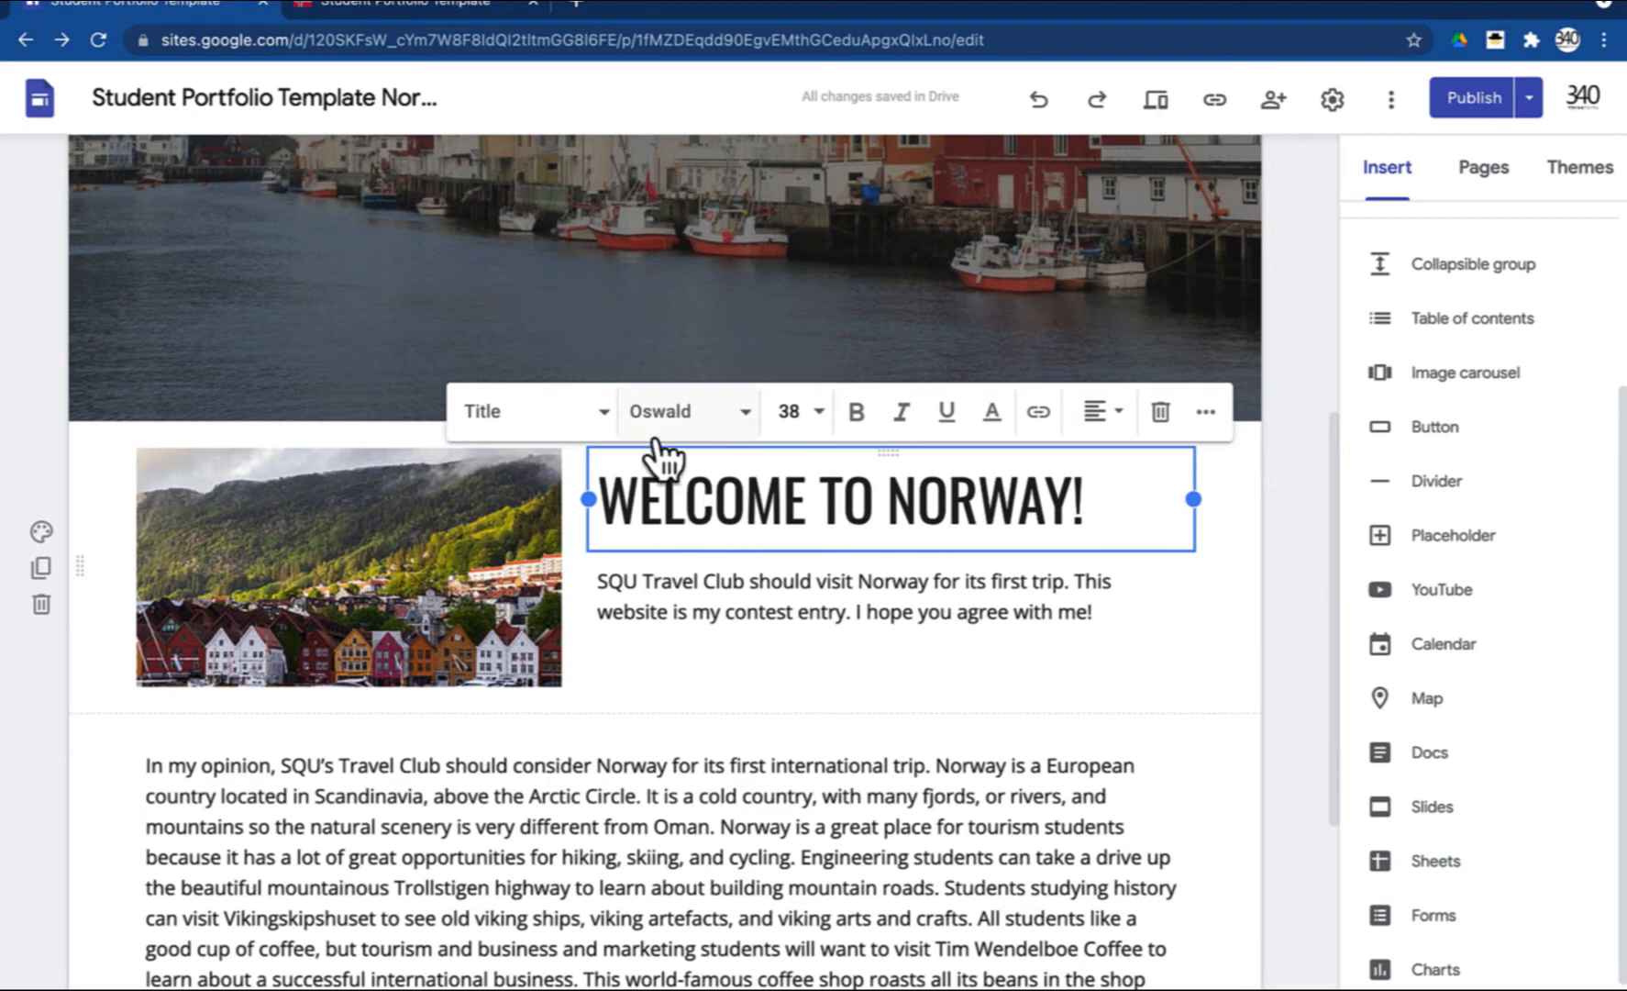
left_click(607, 424)
left_click(581, 587)
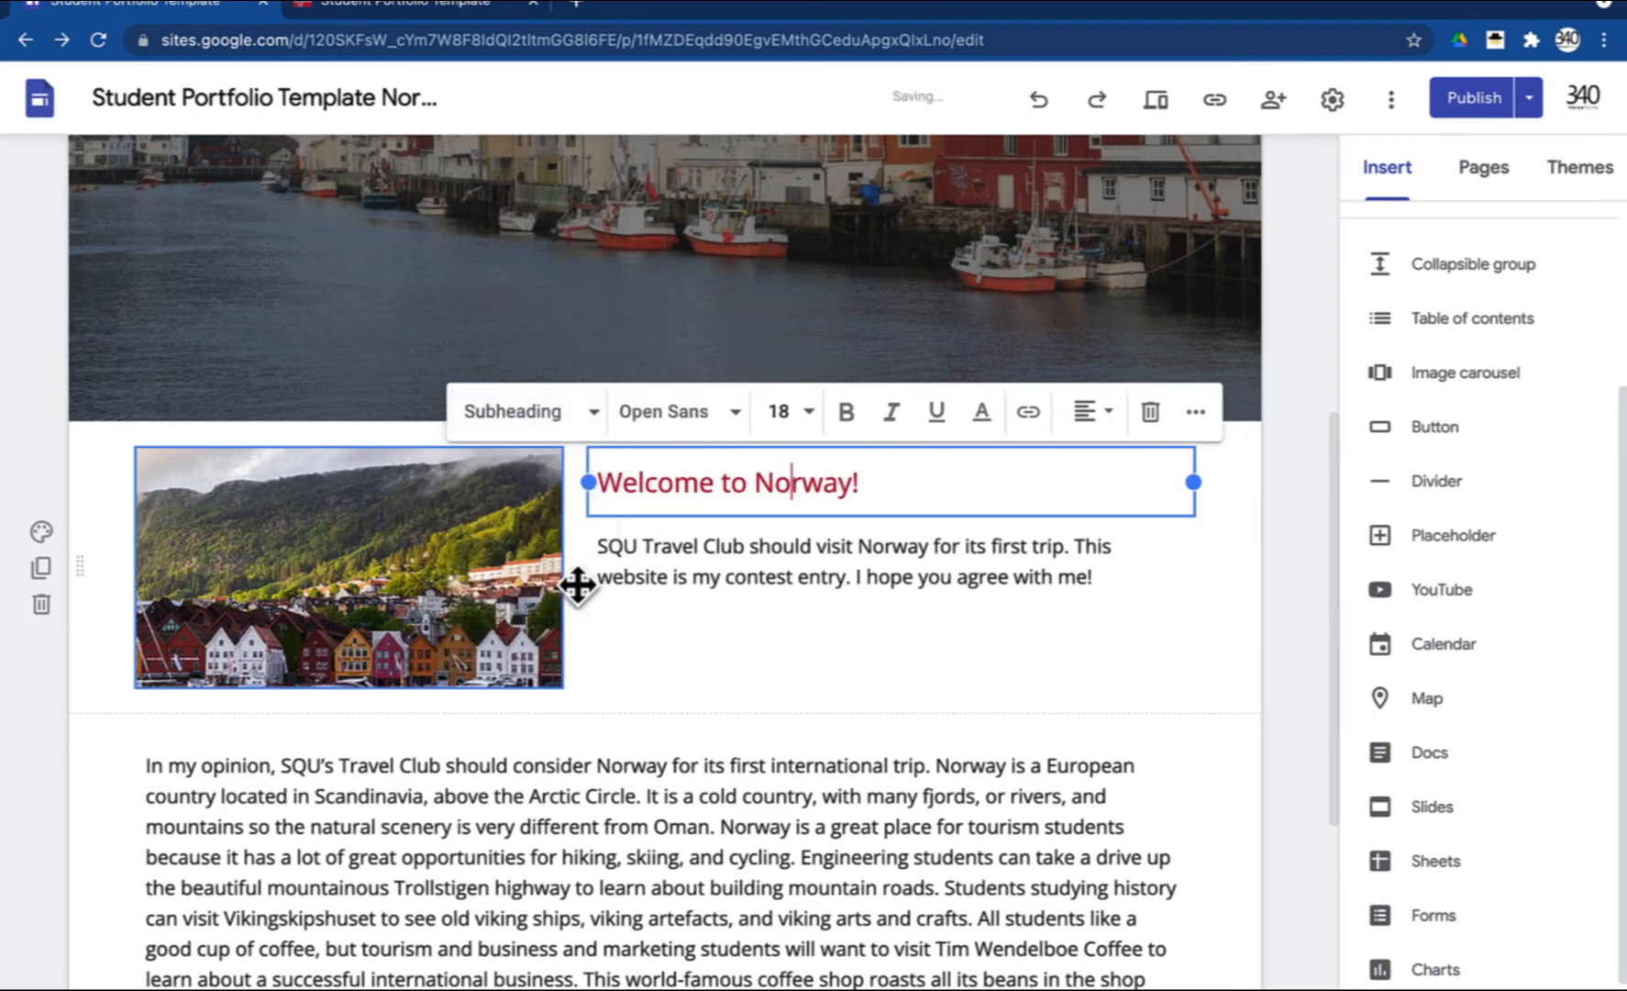
left_click(613, 422)
left_click(609, 474)
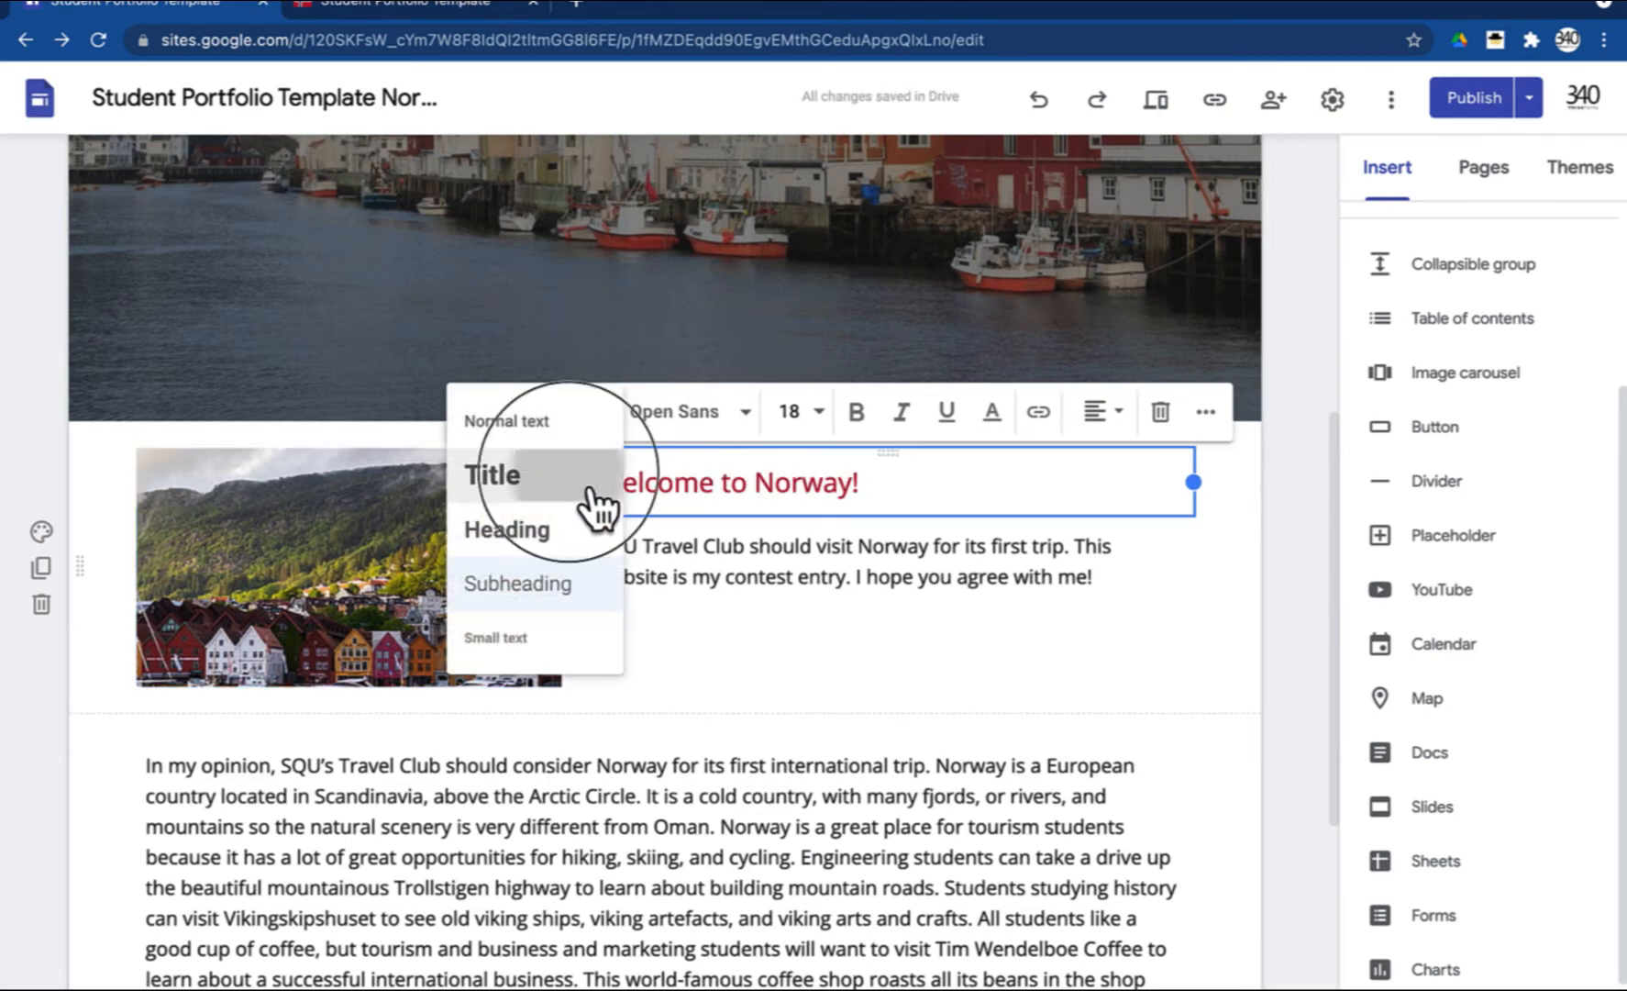
- Browse the fonts for the "Welcome to Norway!" heading, and try centring it before returning it to left alignment
left_click(758, 424)
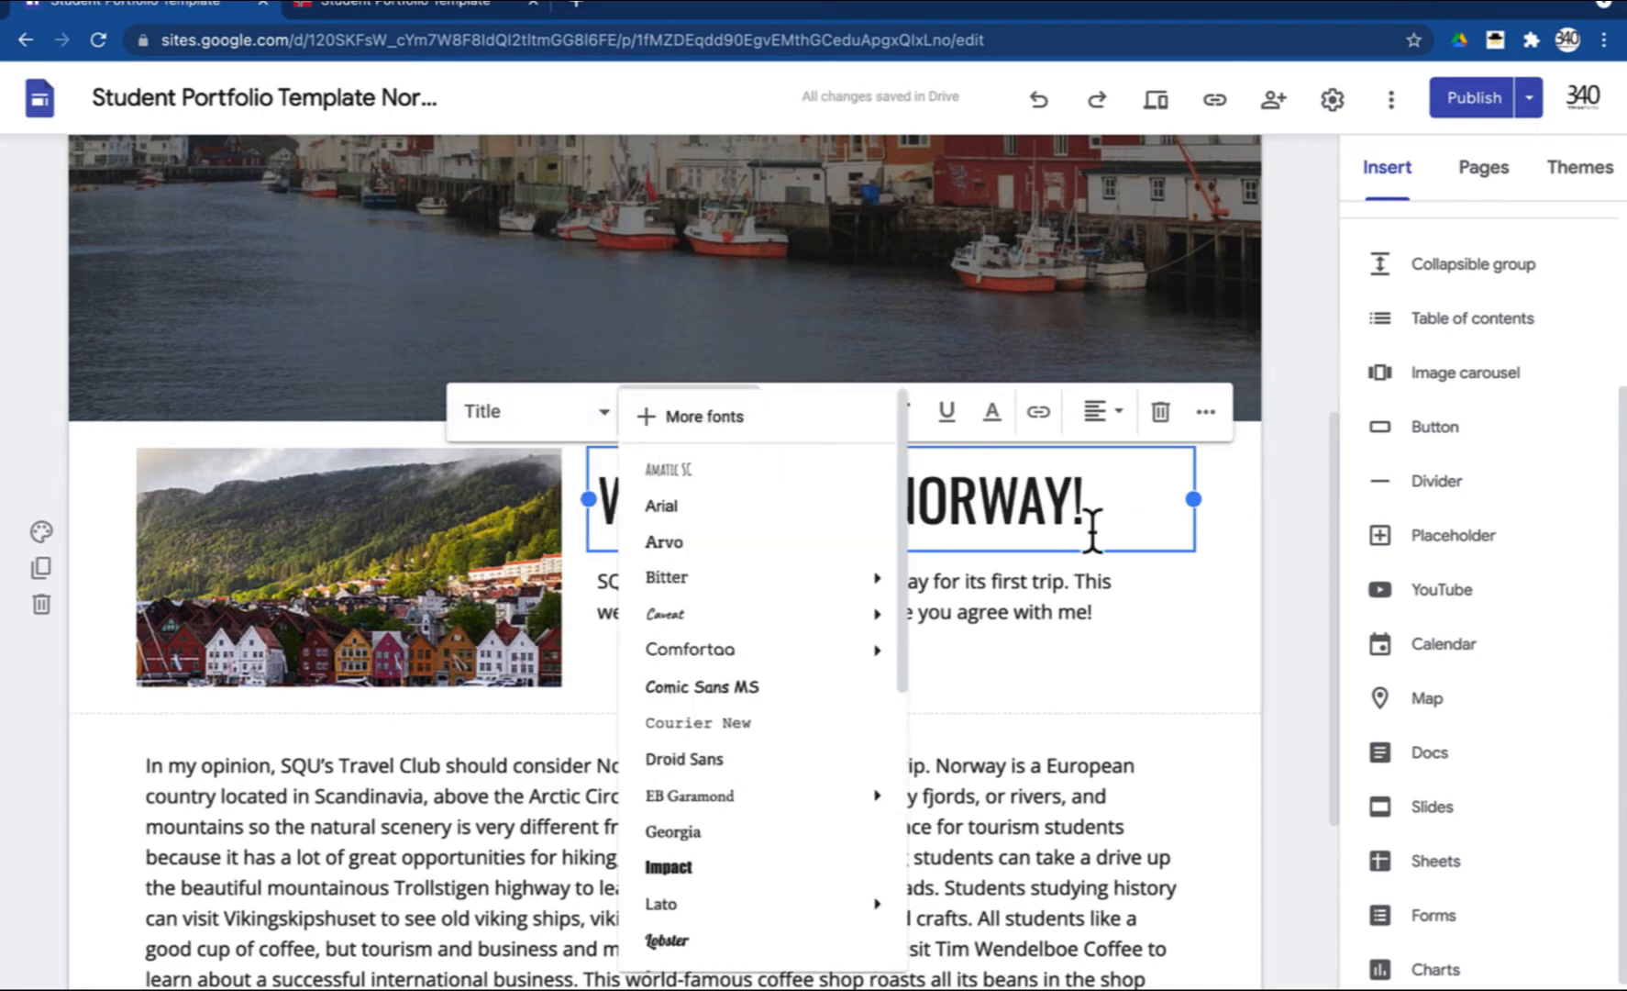
left_click(1163, 536)
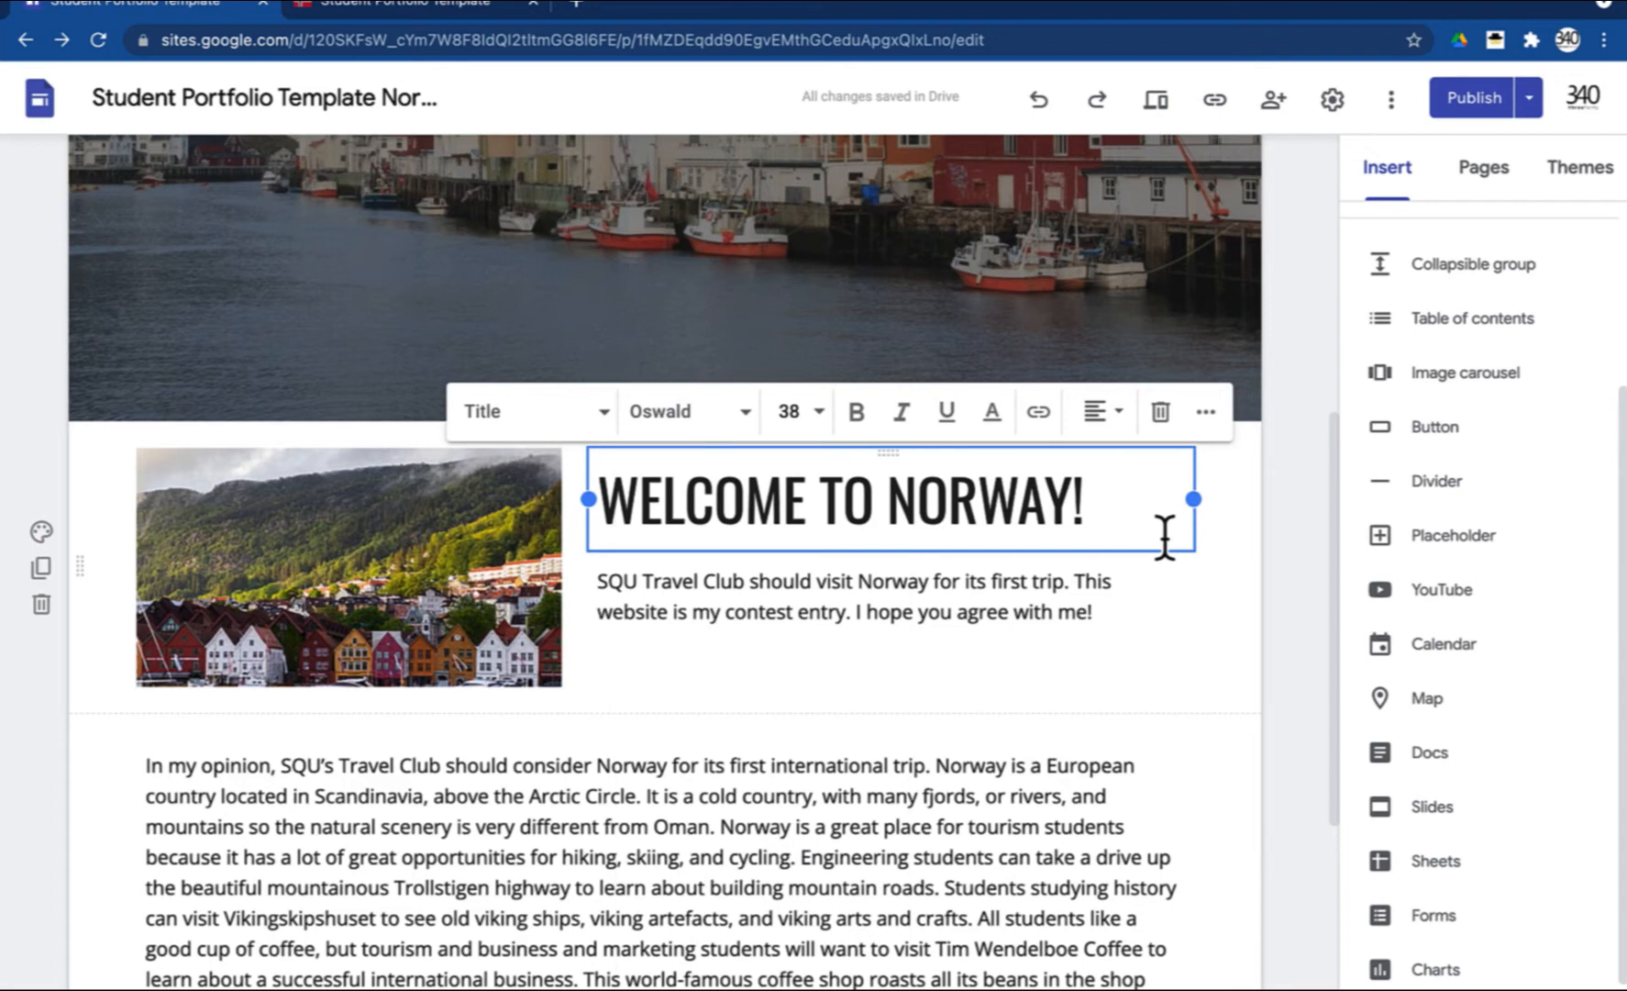
left_click(1105, 412)
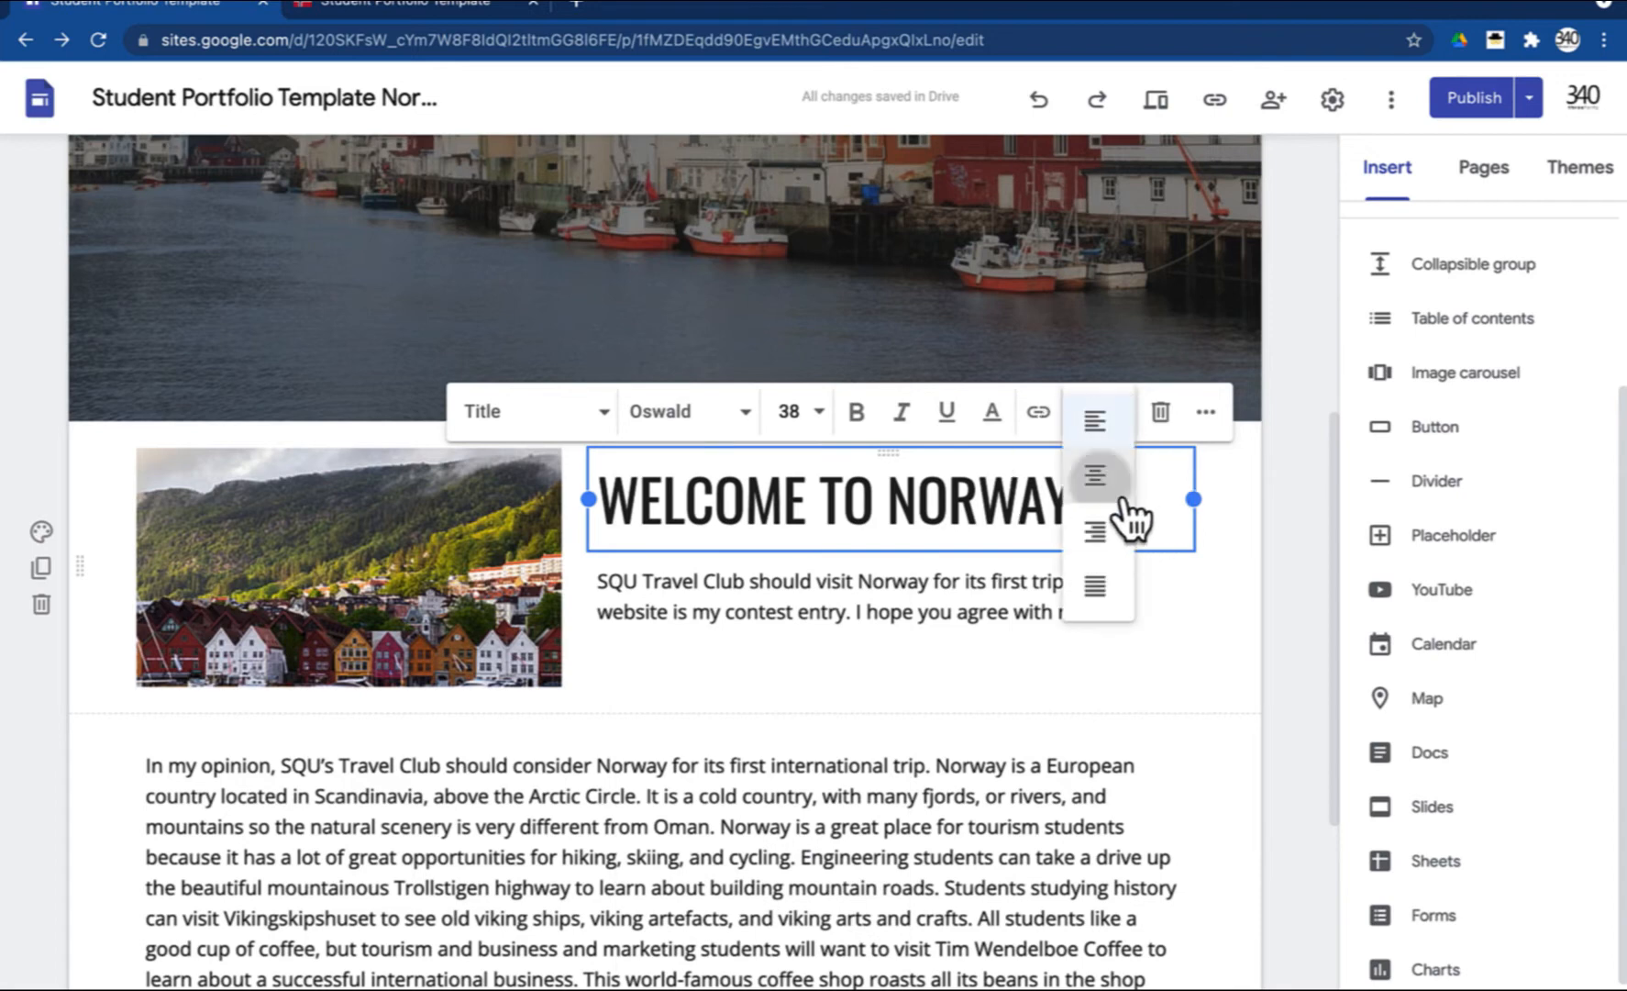
left_click(1101, 475)
left_click(1112, 415)
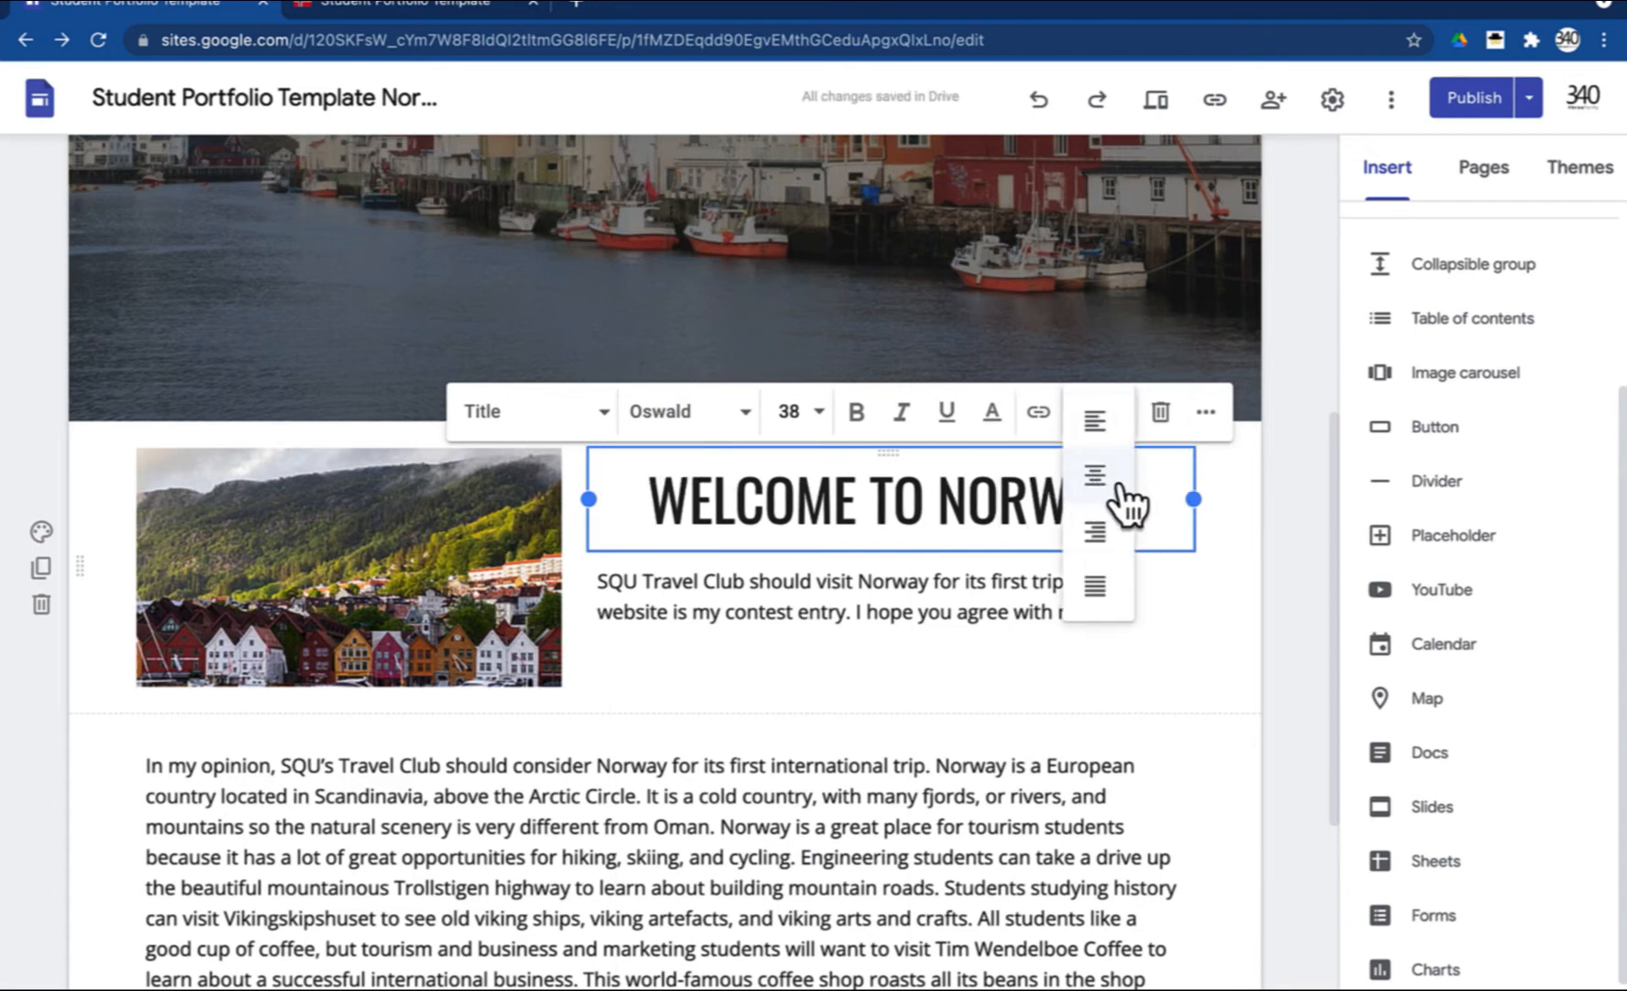
left_click(1095, 420)
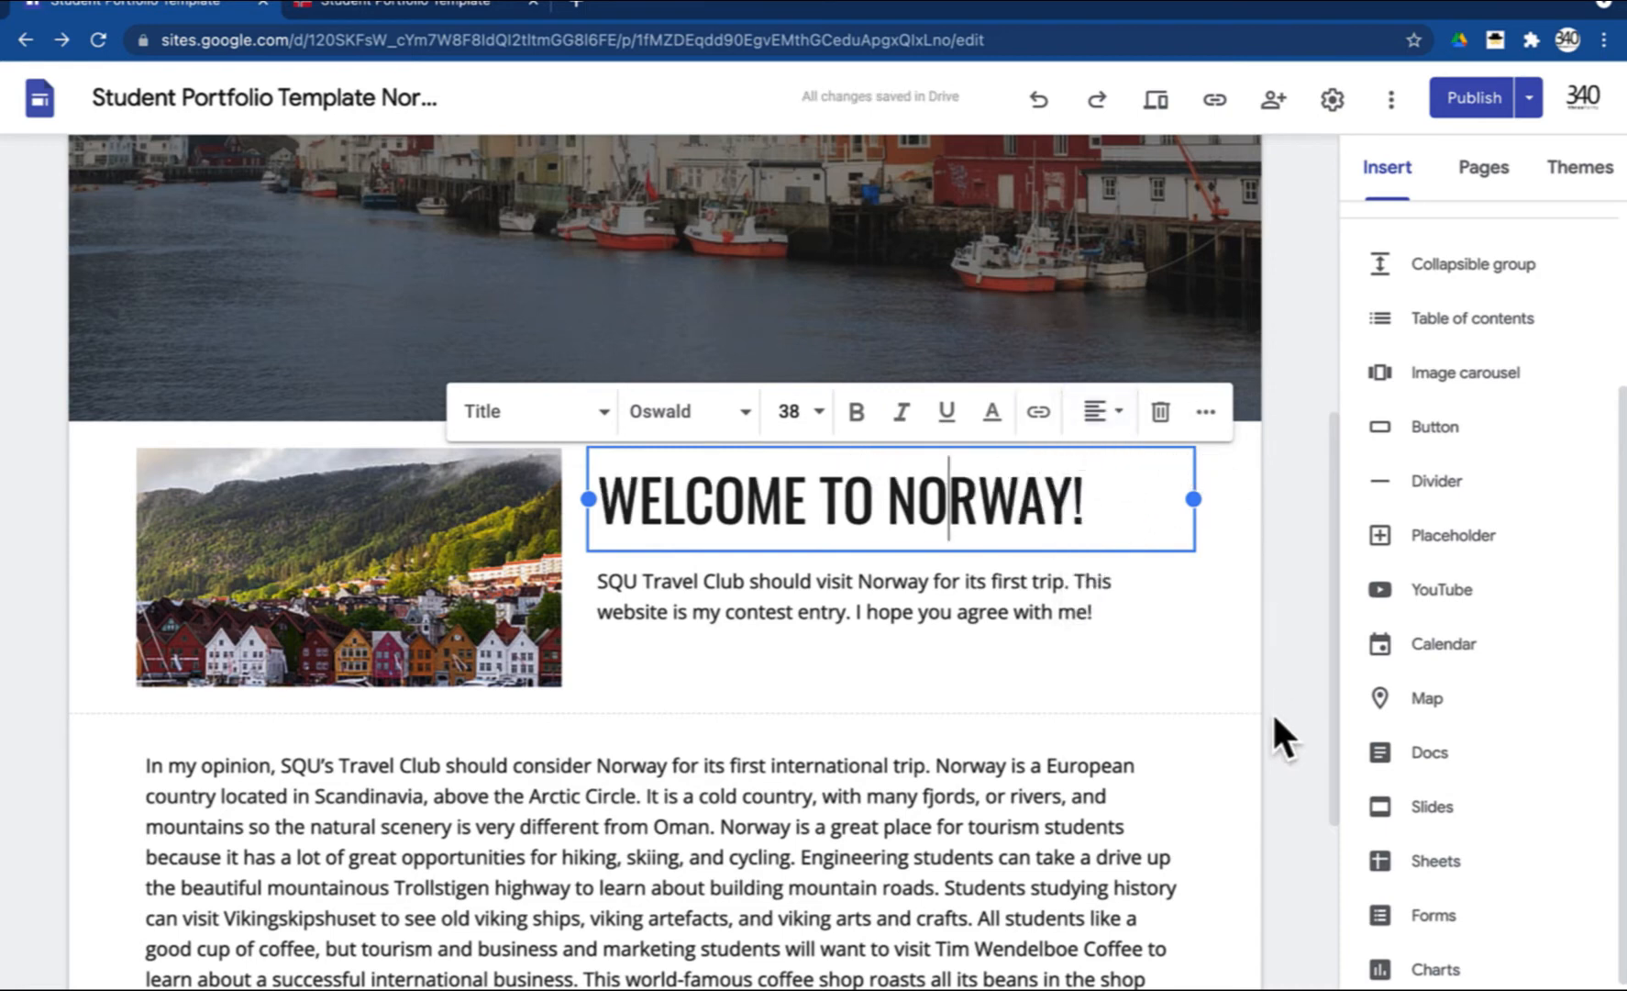
- Move the "Welcome to Norway!" heading to its own section below the photo, and move it back above the intro text
scroll(1147, 685, "down", 2)
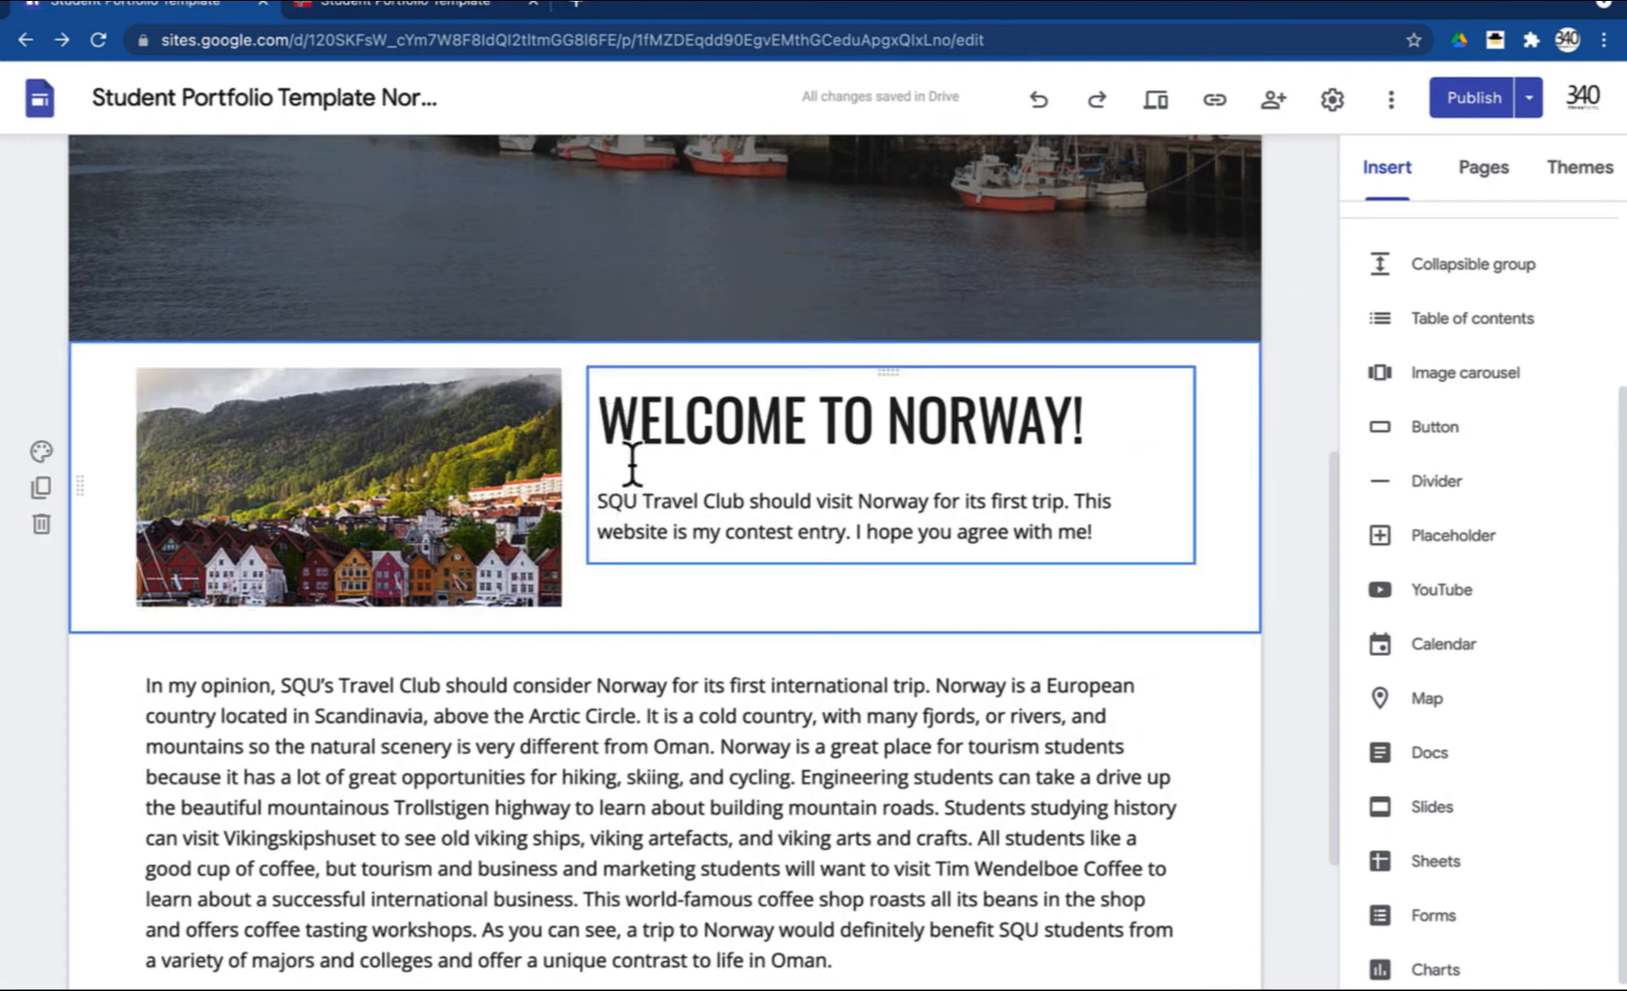
left_click(643, 419)
left_click_drag(672, 380, 617, 633)
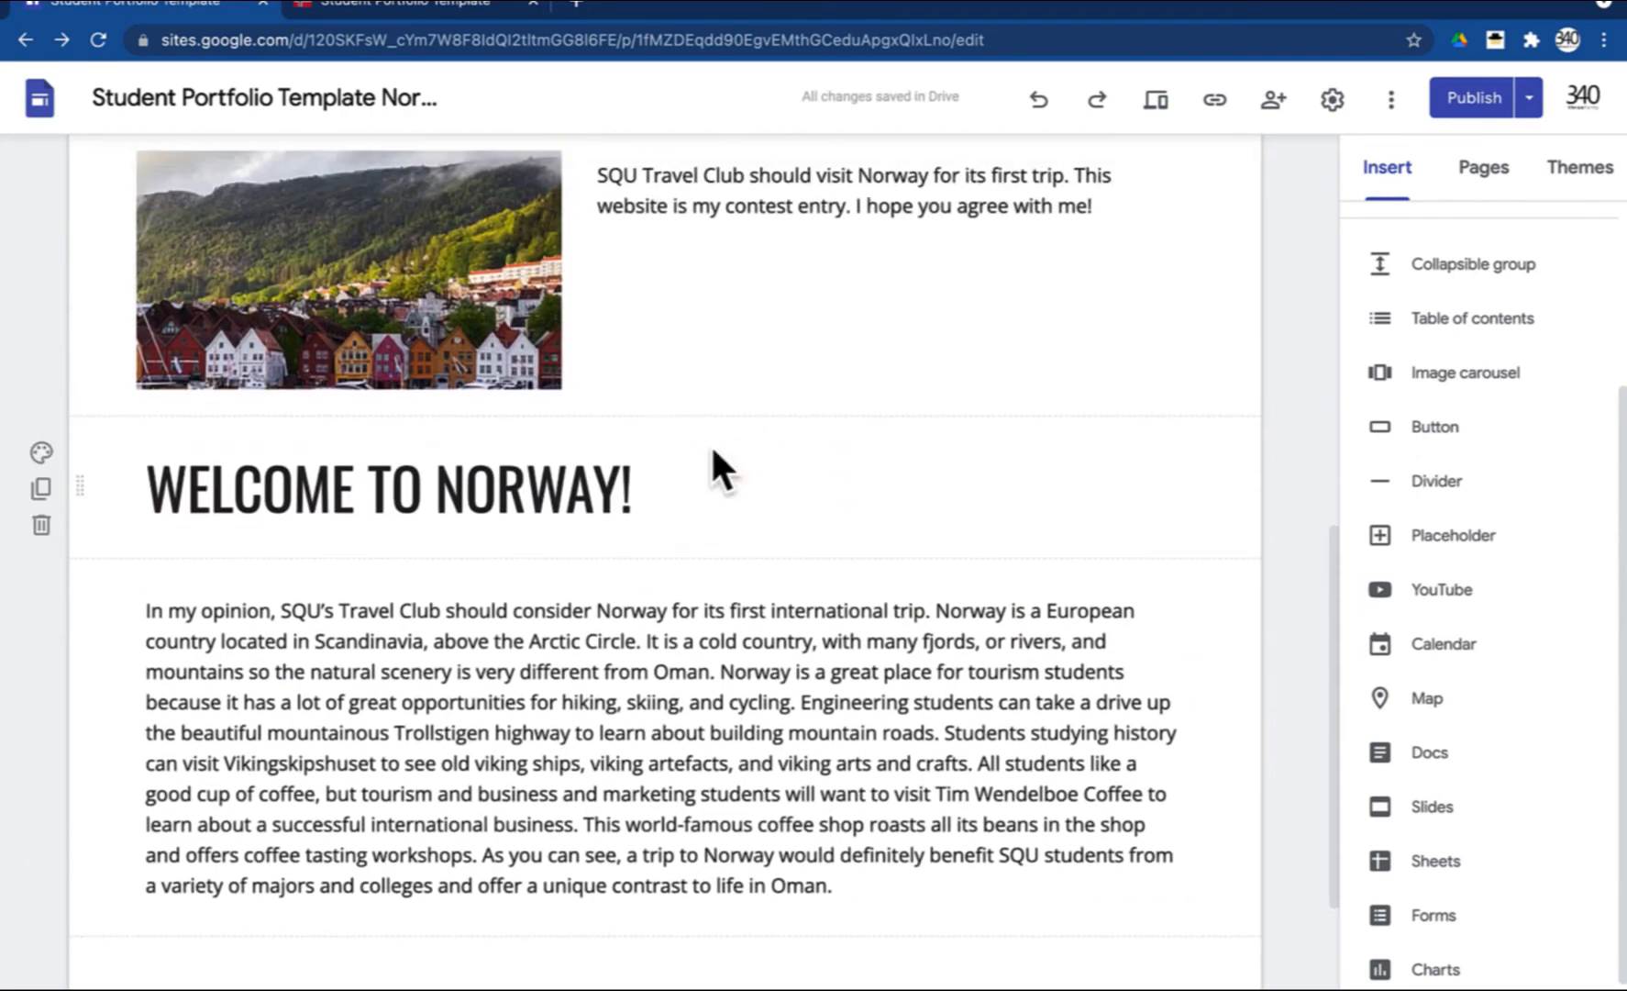
left_click_drag(719, 462, 748, 804)
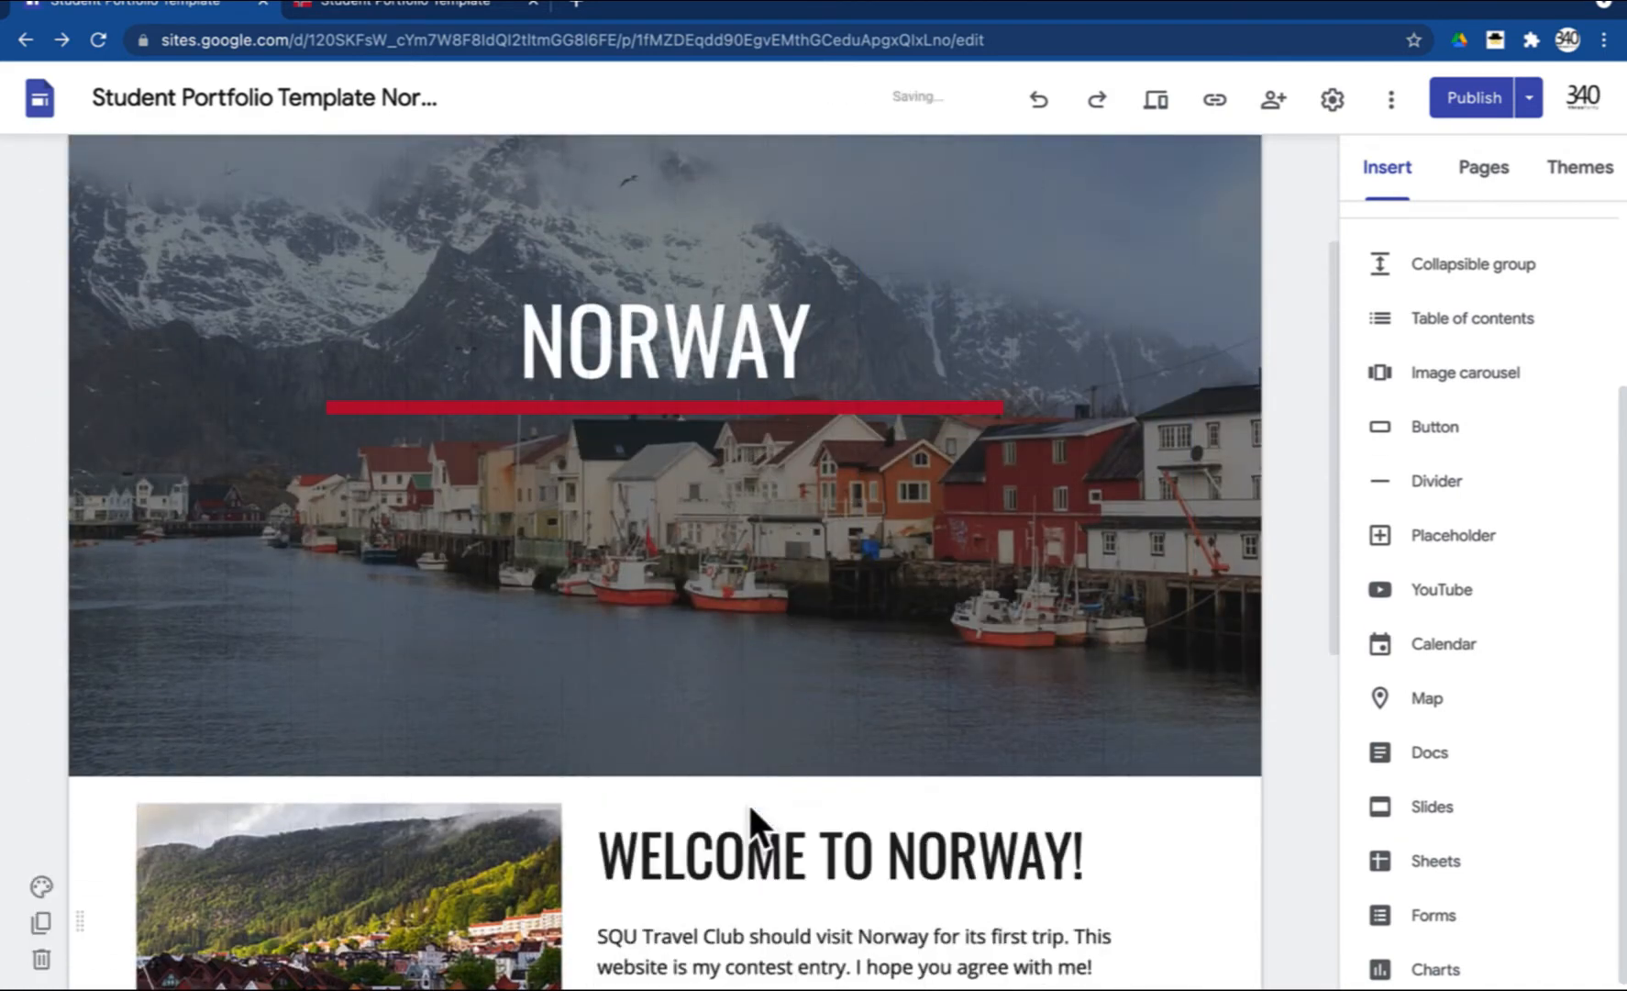
- Enlarge the town photo in the welcome section to about three quarters of the content width, and shrink it to about a third
scroll(1220, 738, "down", 3)
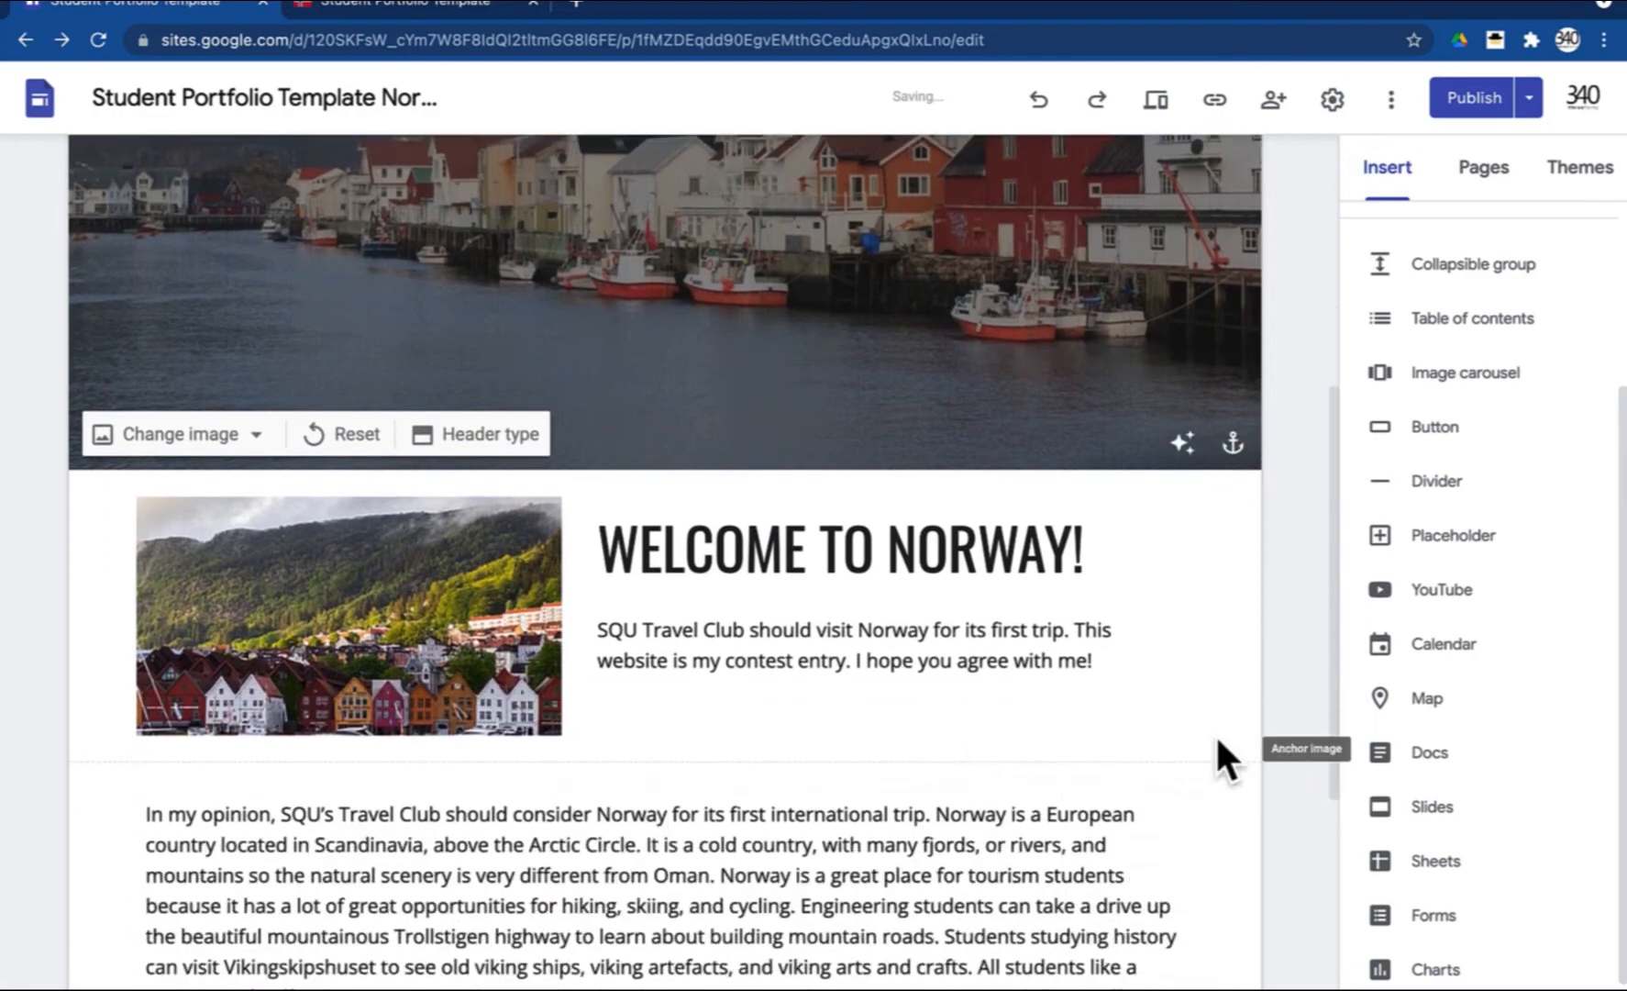
left_click(493, 658)
scroll(484, 659, "down", 2)
left_click_drag(576, 532, 940, 815)
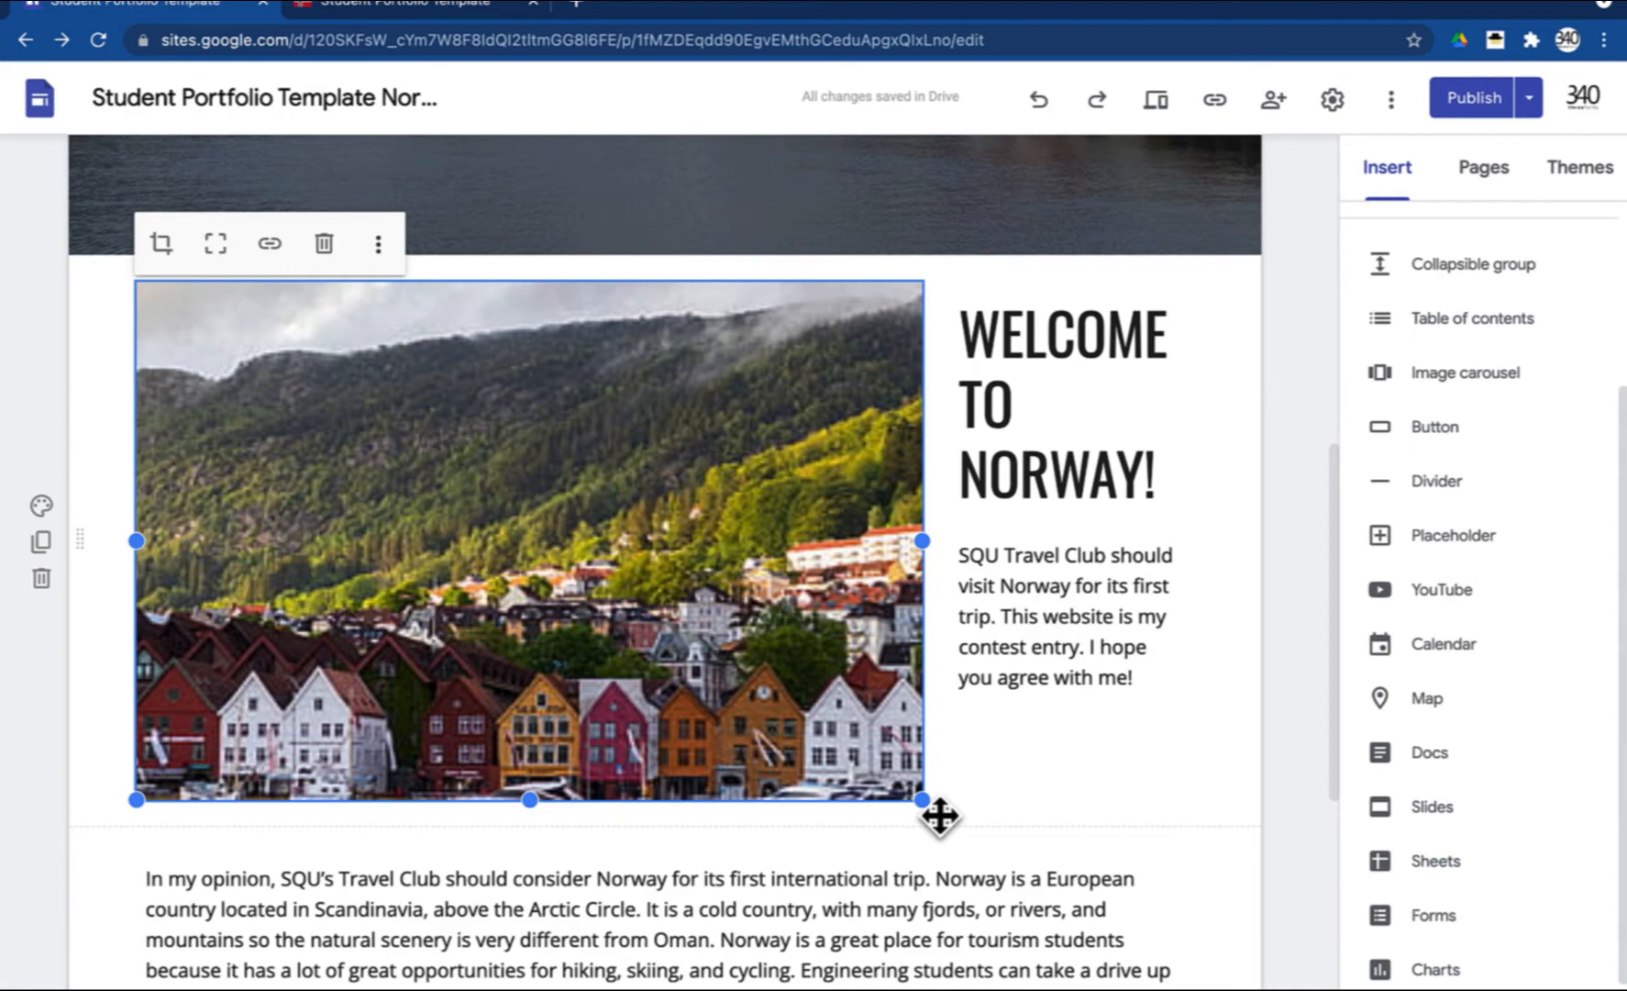
left_click_drag(936, 814, 502, 501)
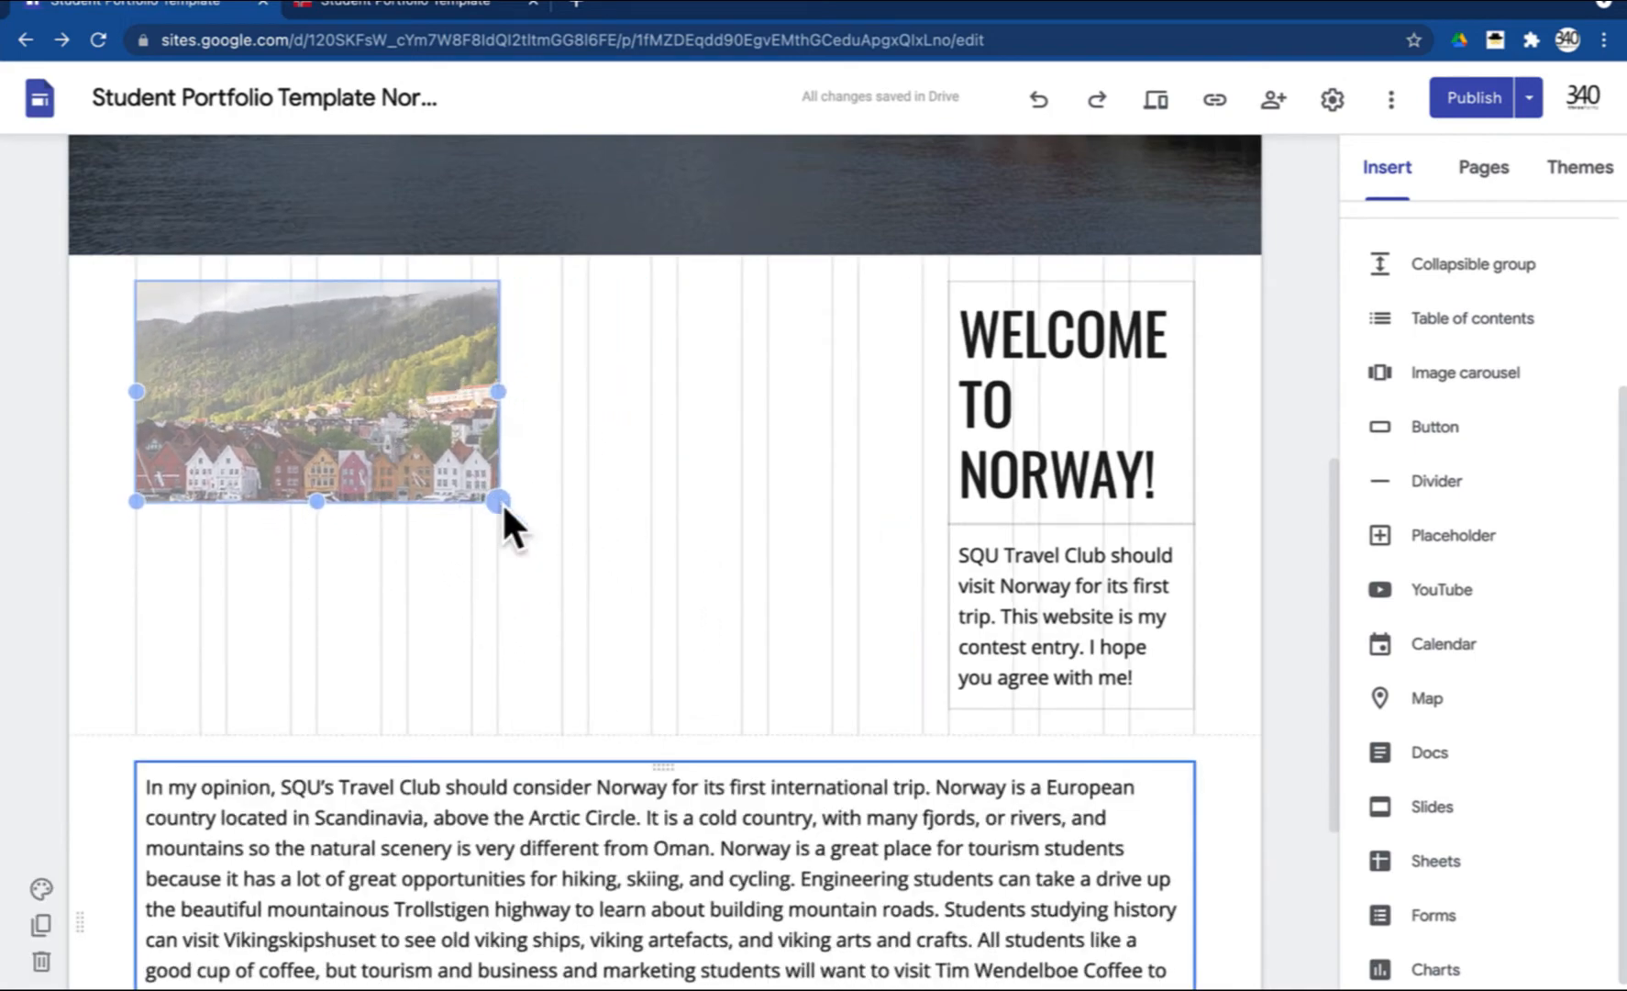
- Widen the welcome heading and intro text block toward the photo so the heading fits on one line
left_click(991, 486)
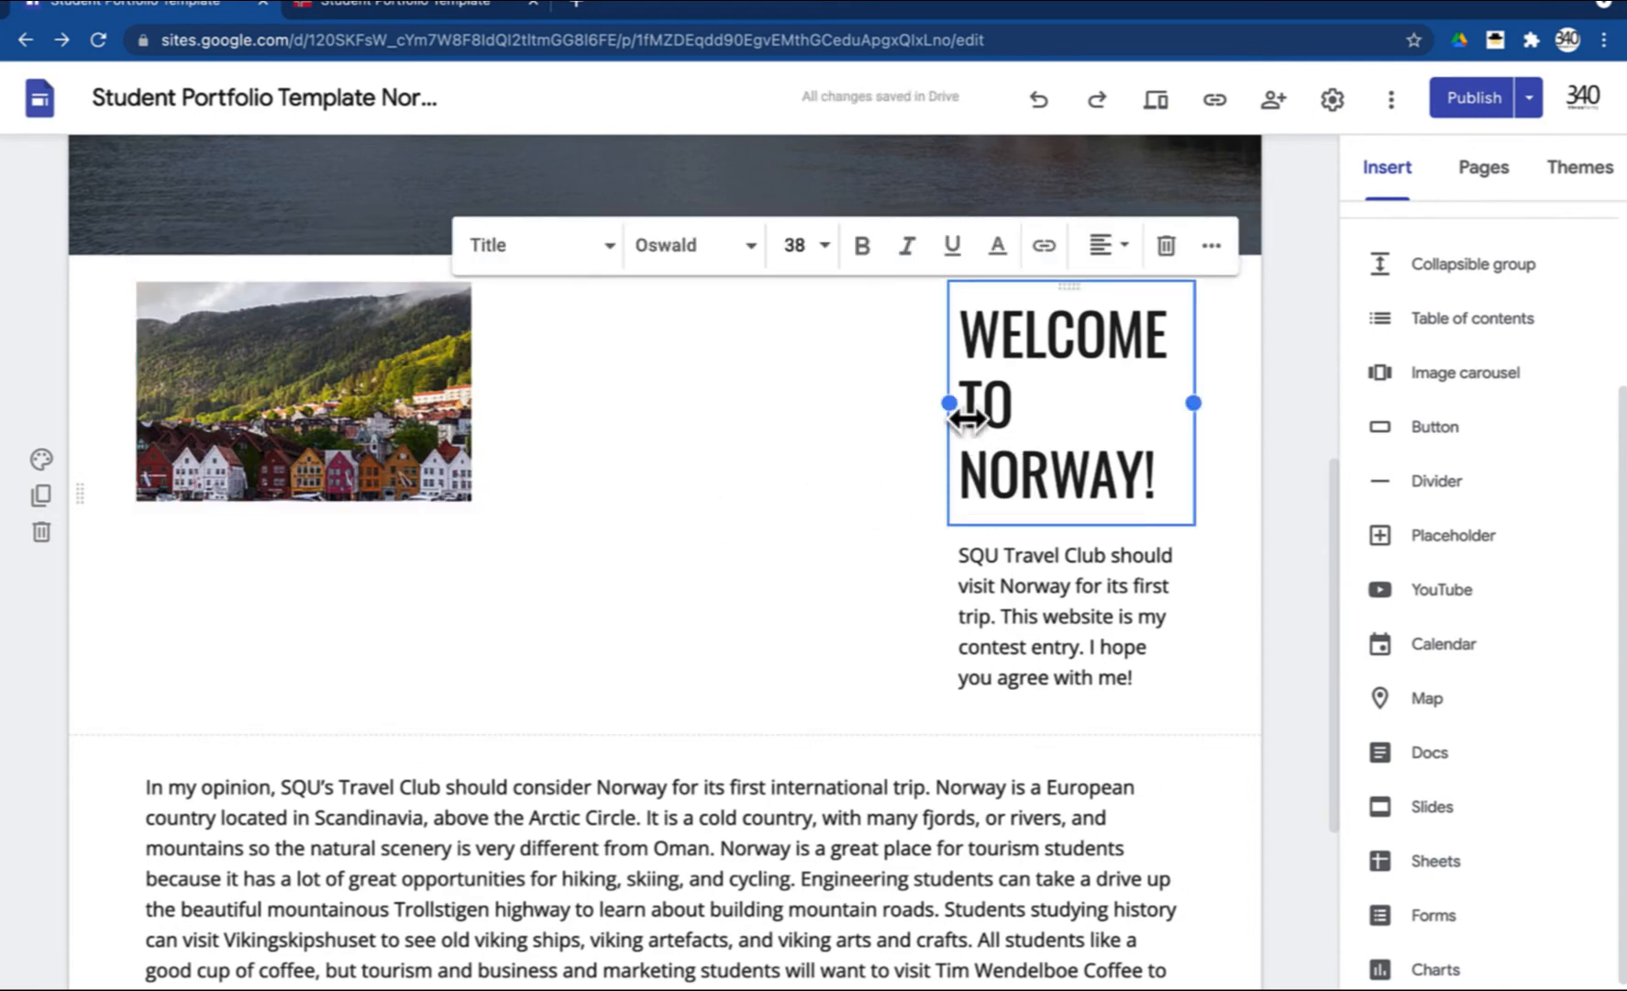
left_click_drag(951, 403, 595, 382)
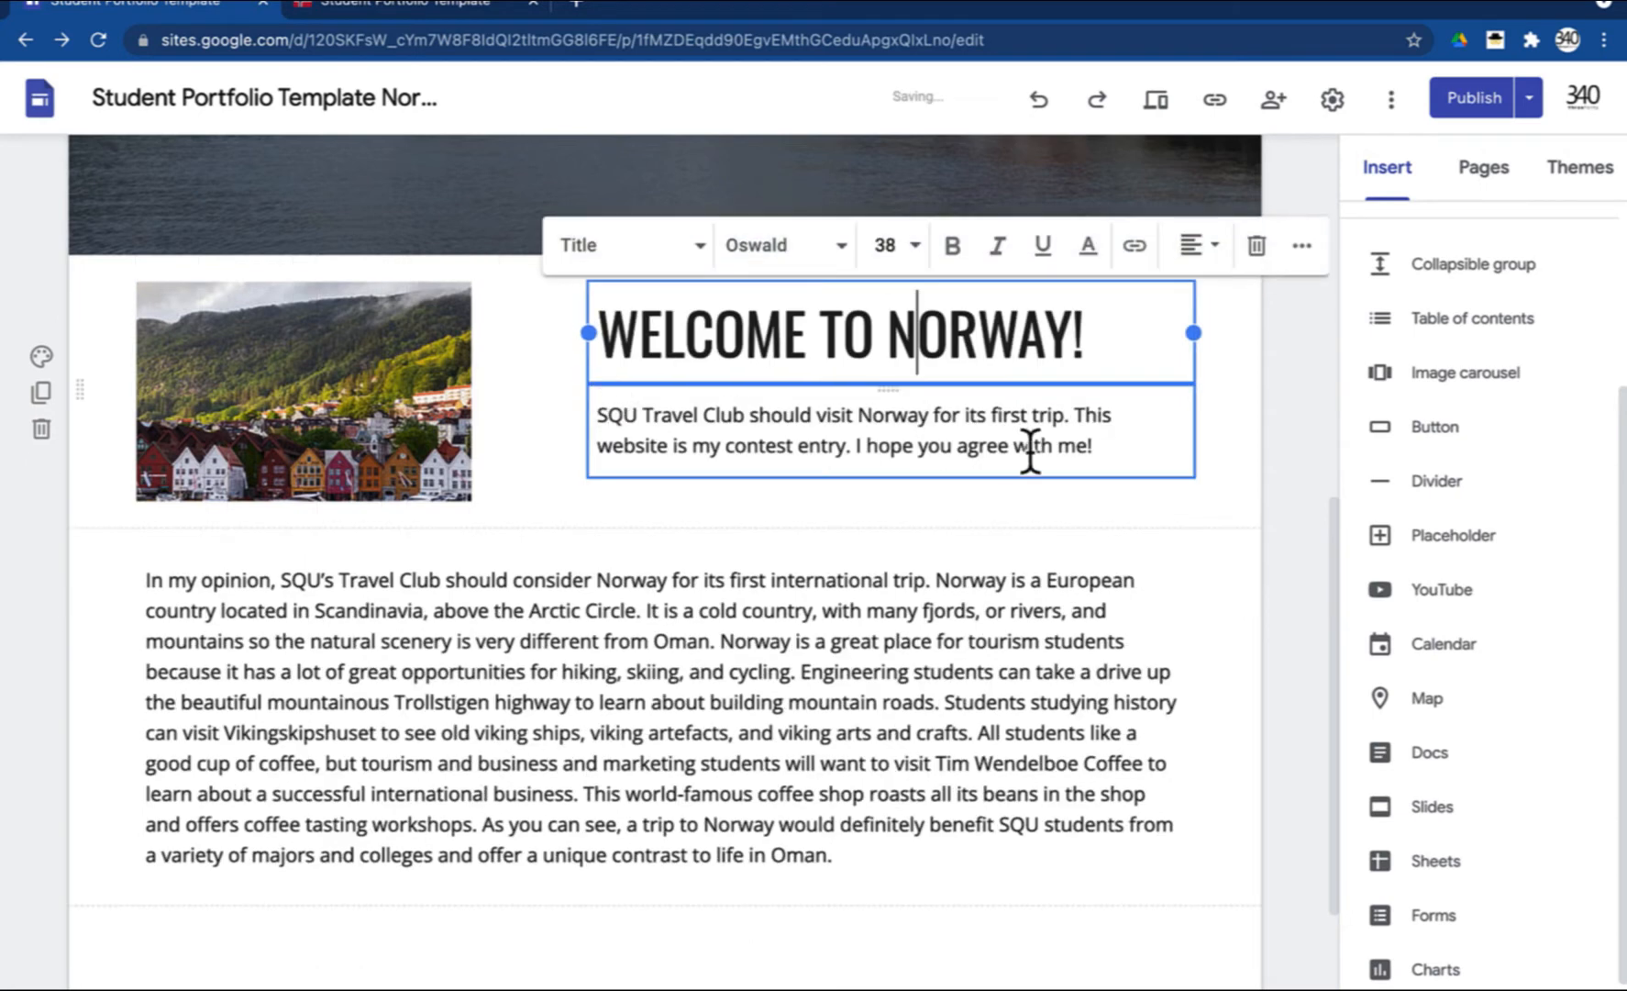
left_click(1041, 451)
left_click(1277, 488)
- Enlarge the town photo proportionally until it reaches the edge of the welcome text block
left_click(440, 445)
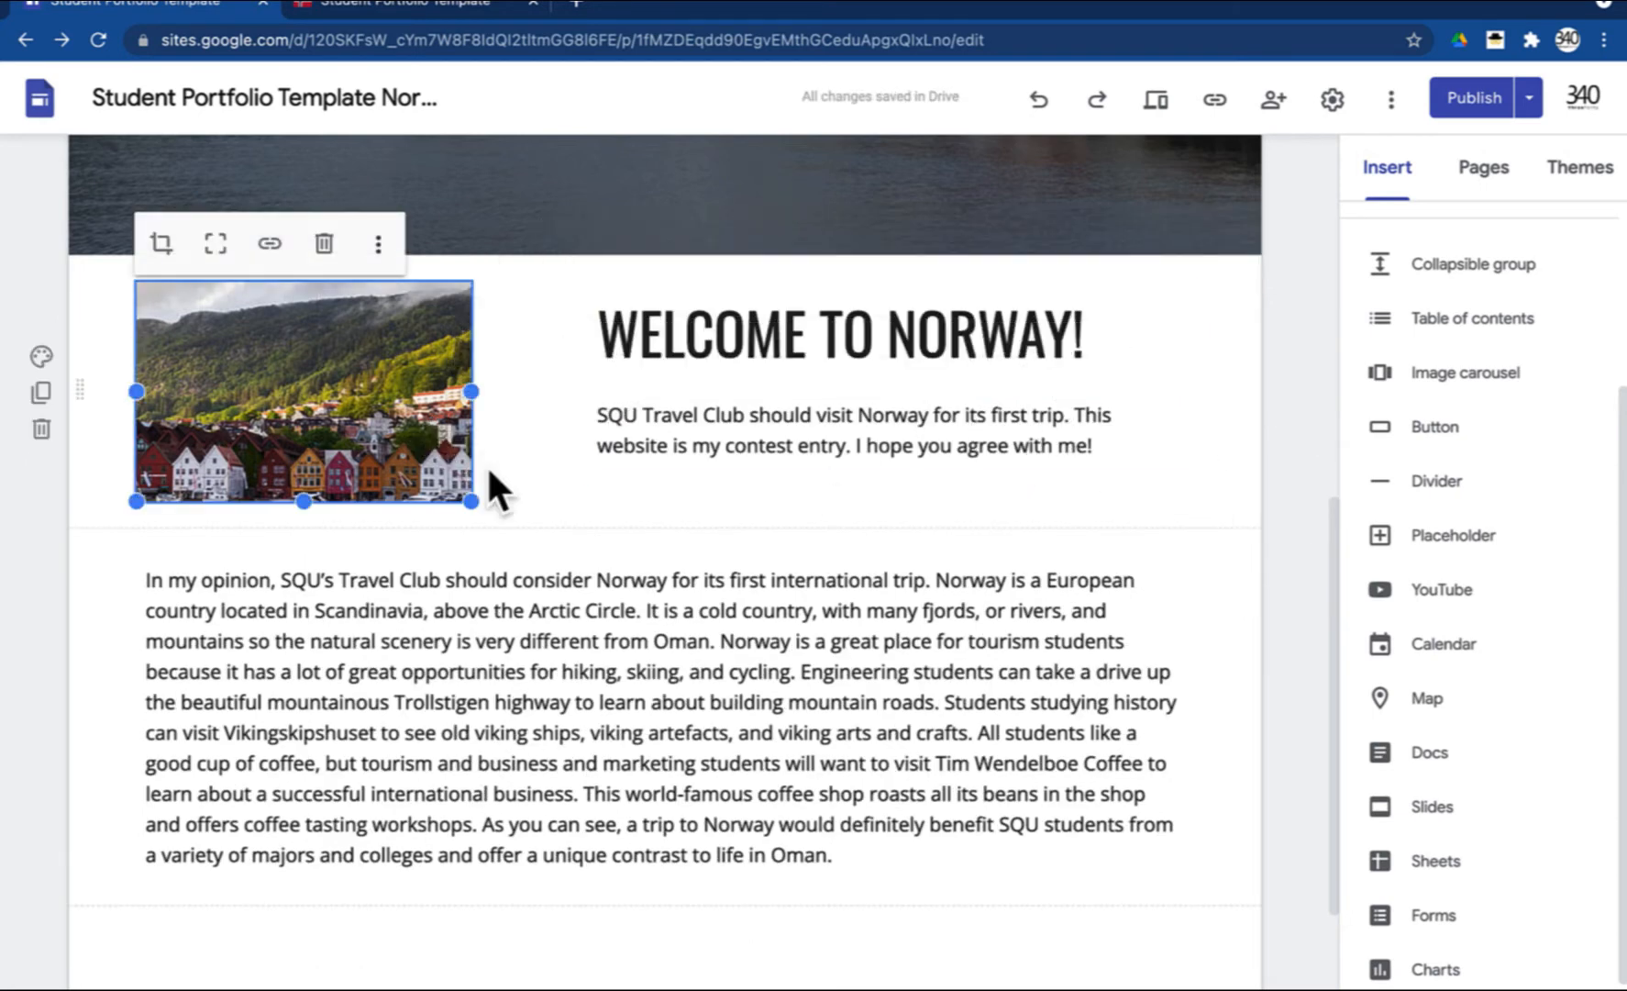
left_click_drag(468, 501, 561, 550)
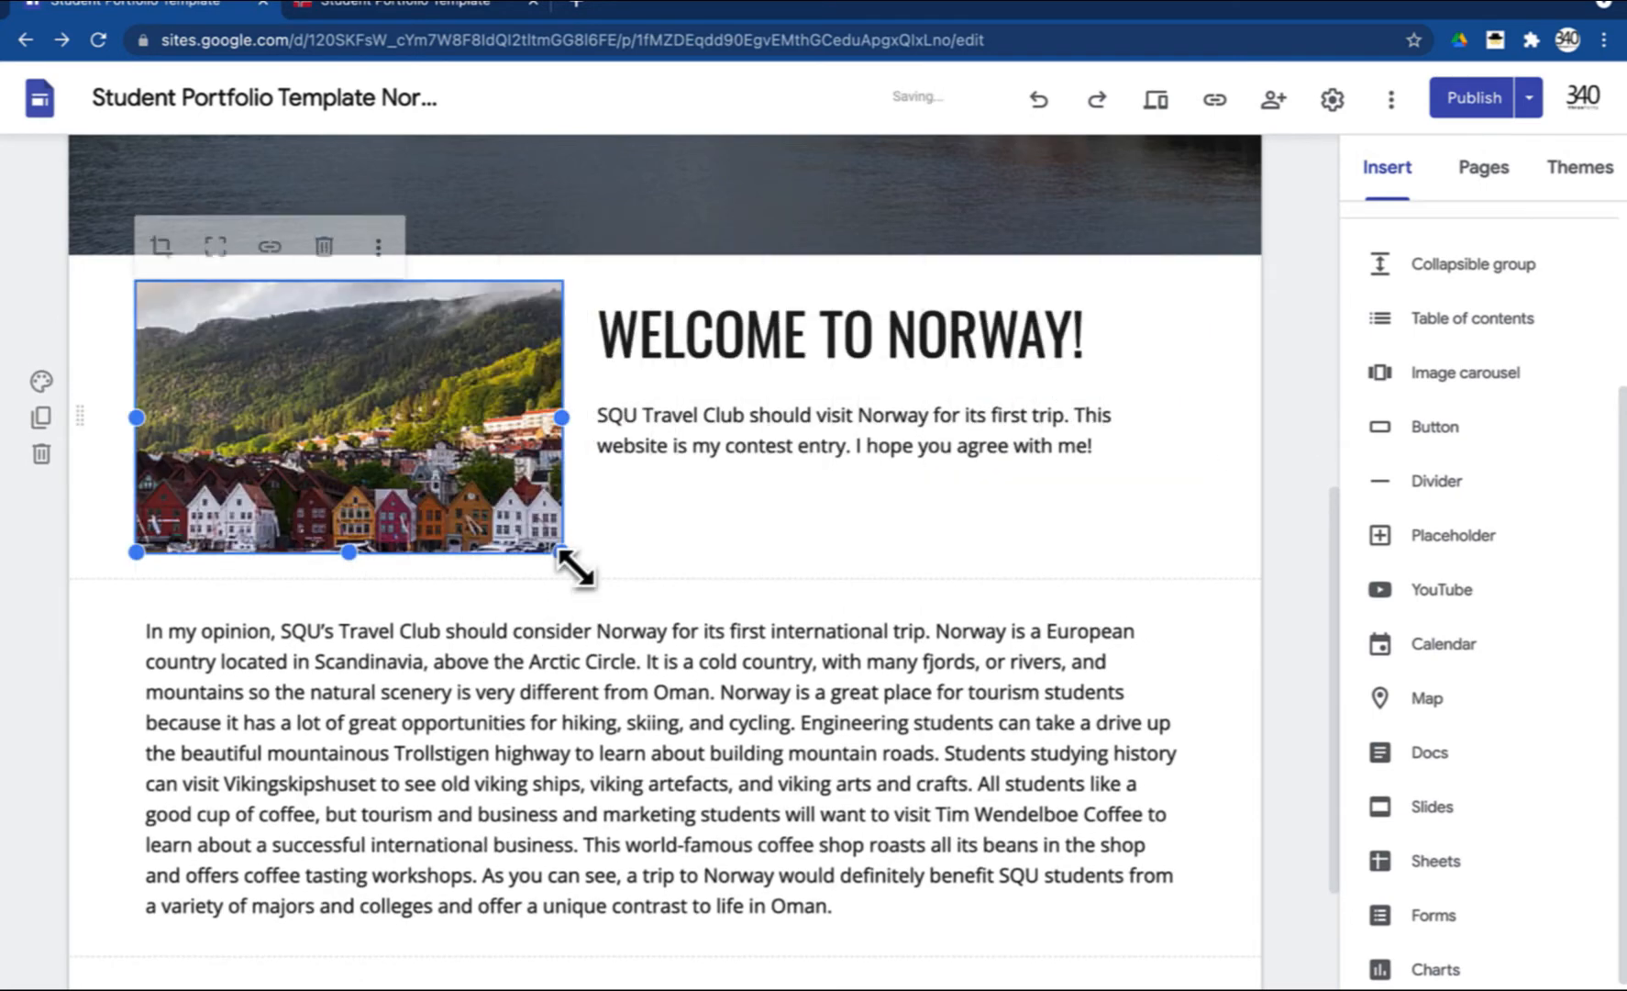
left_click(1038, 487)
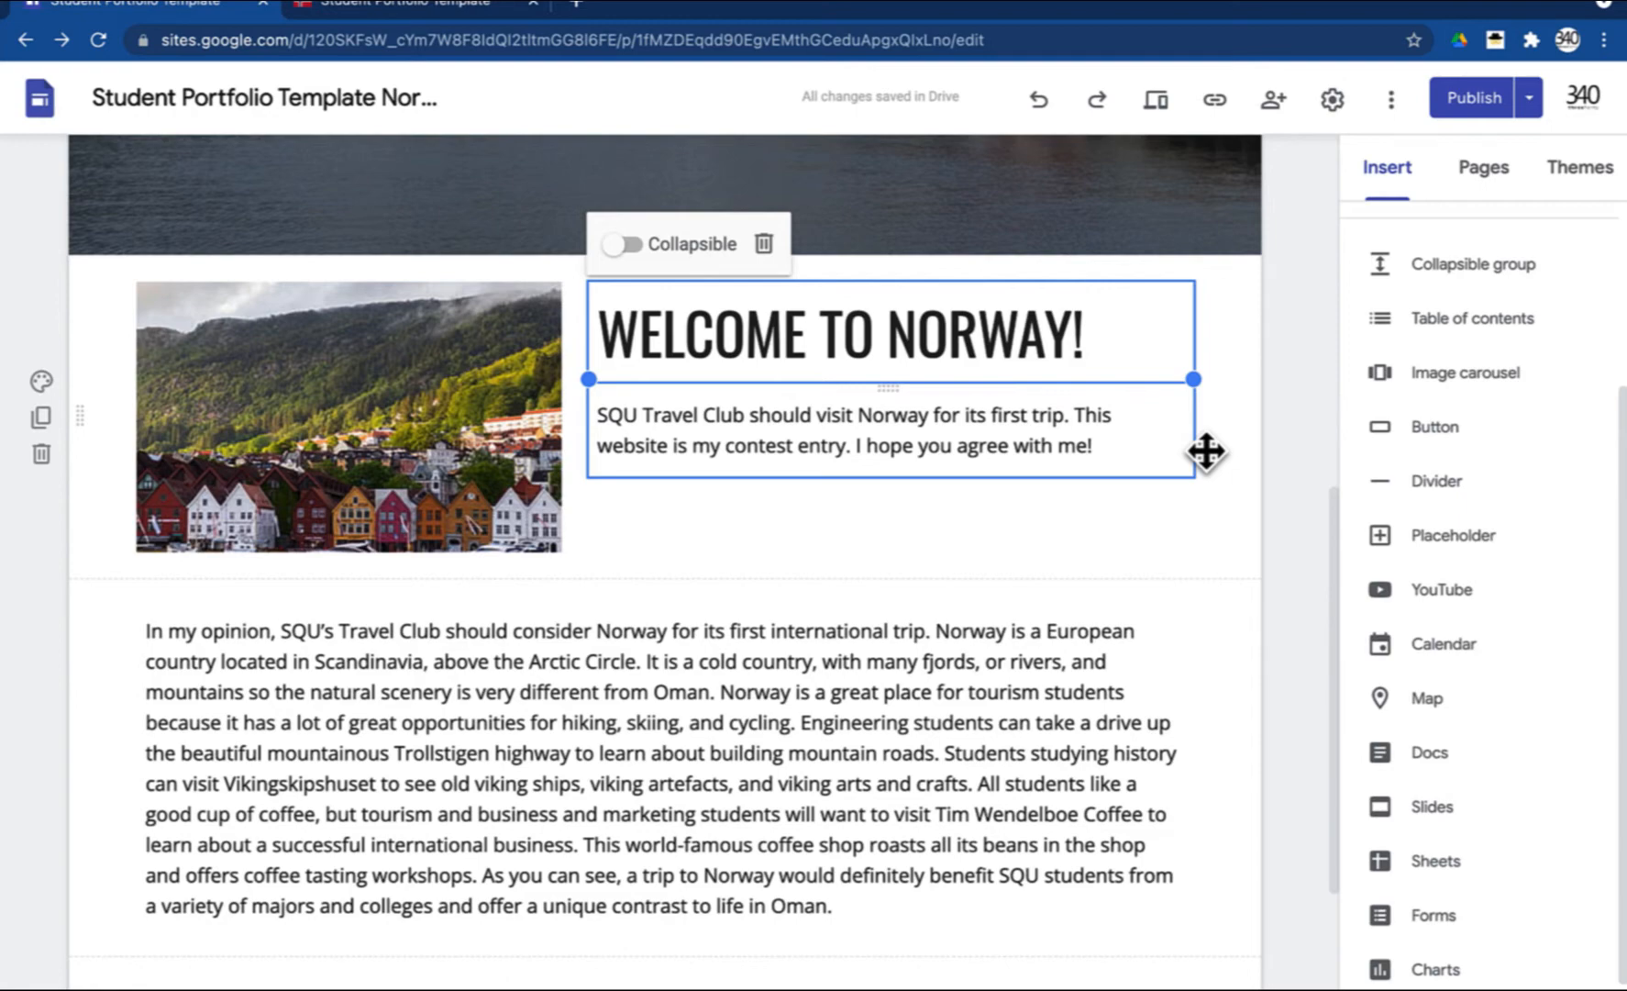
scroll(1289, 403, "up", 8)
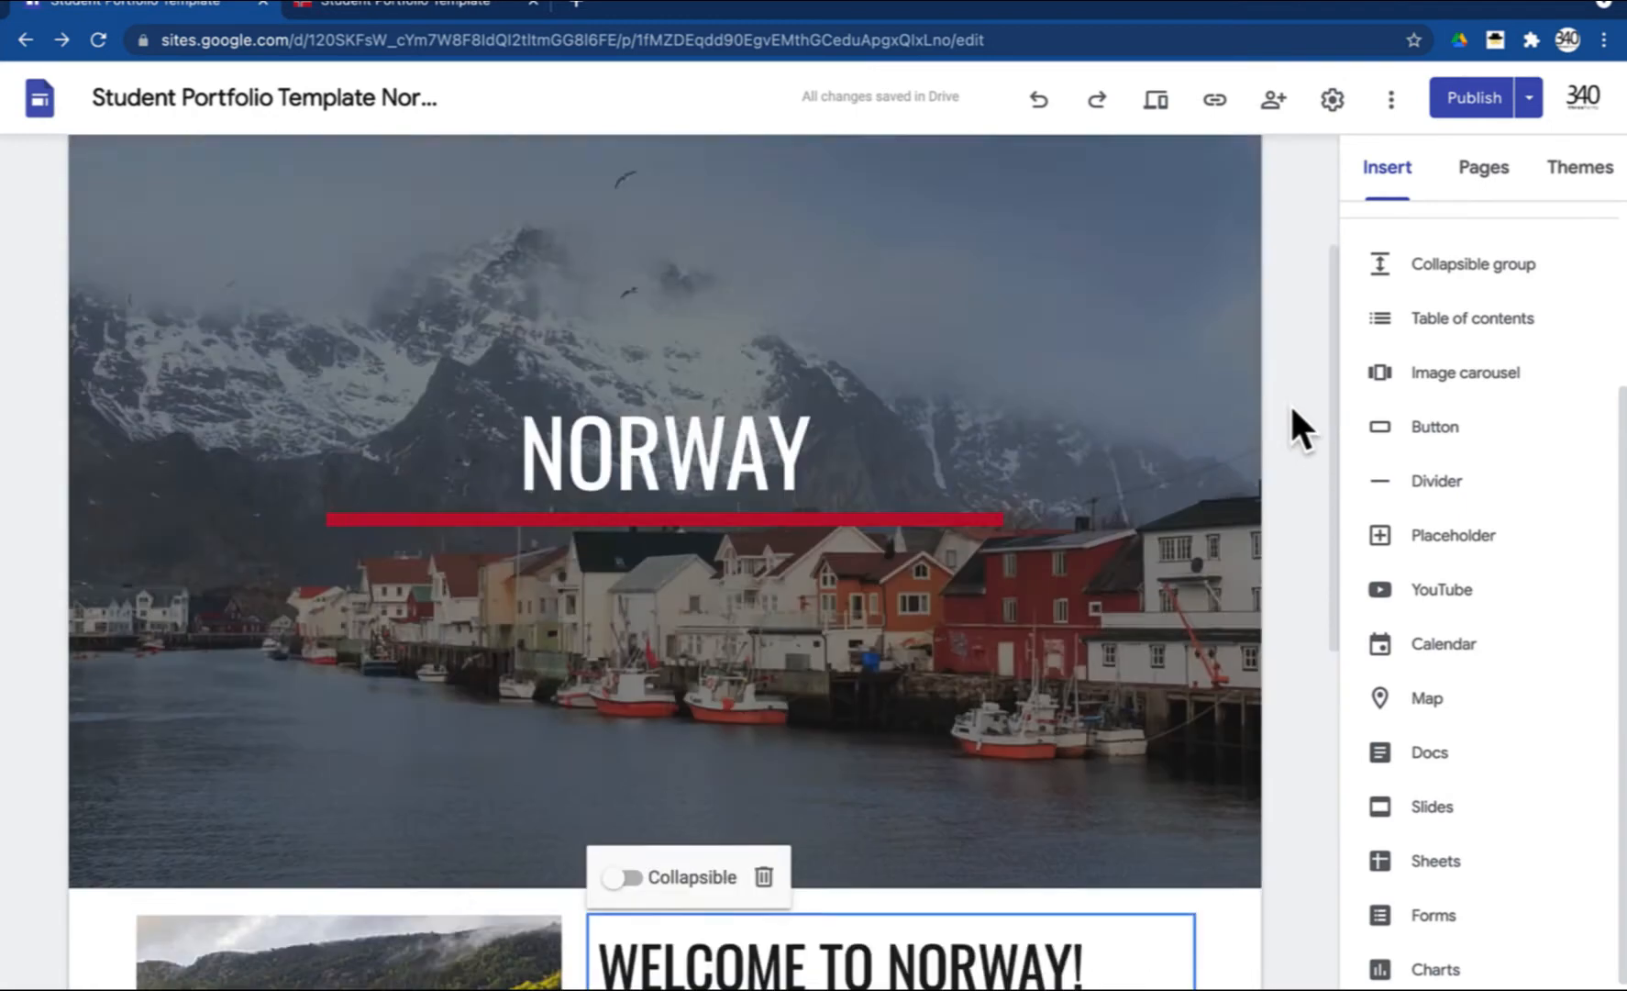
scroll(1289, 402, "down", 6)
scroll(1288, 402, "down", 3)
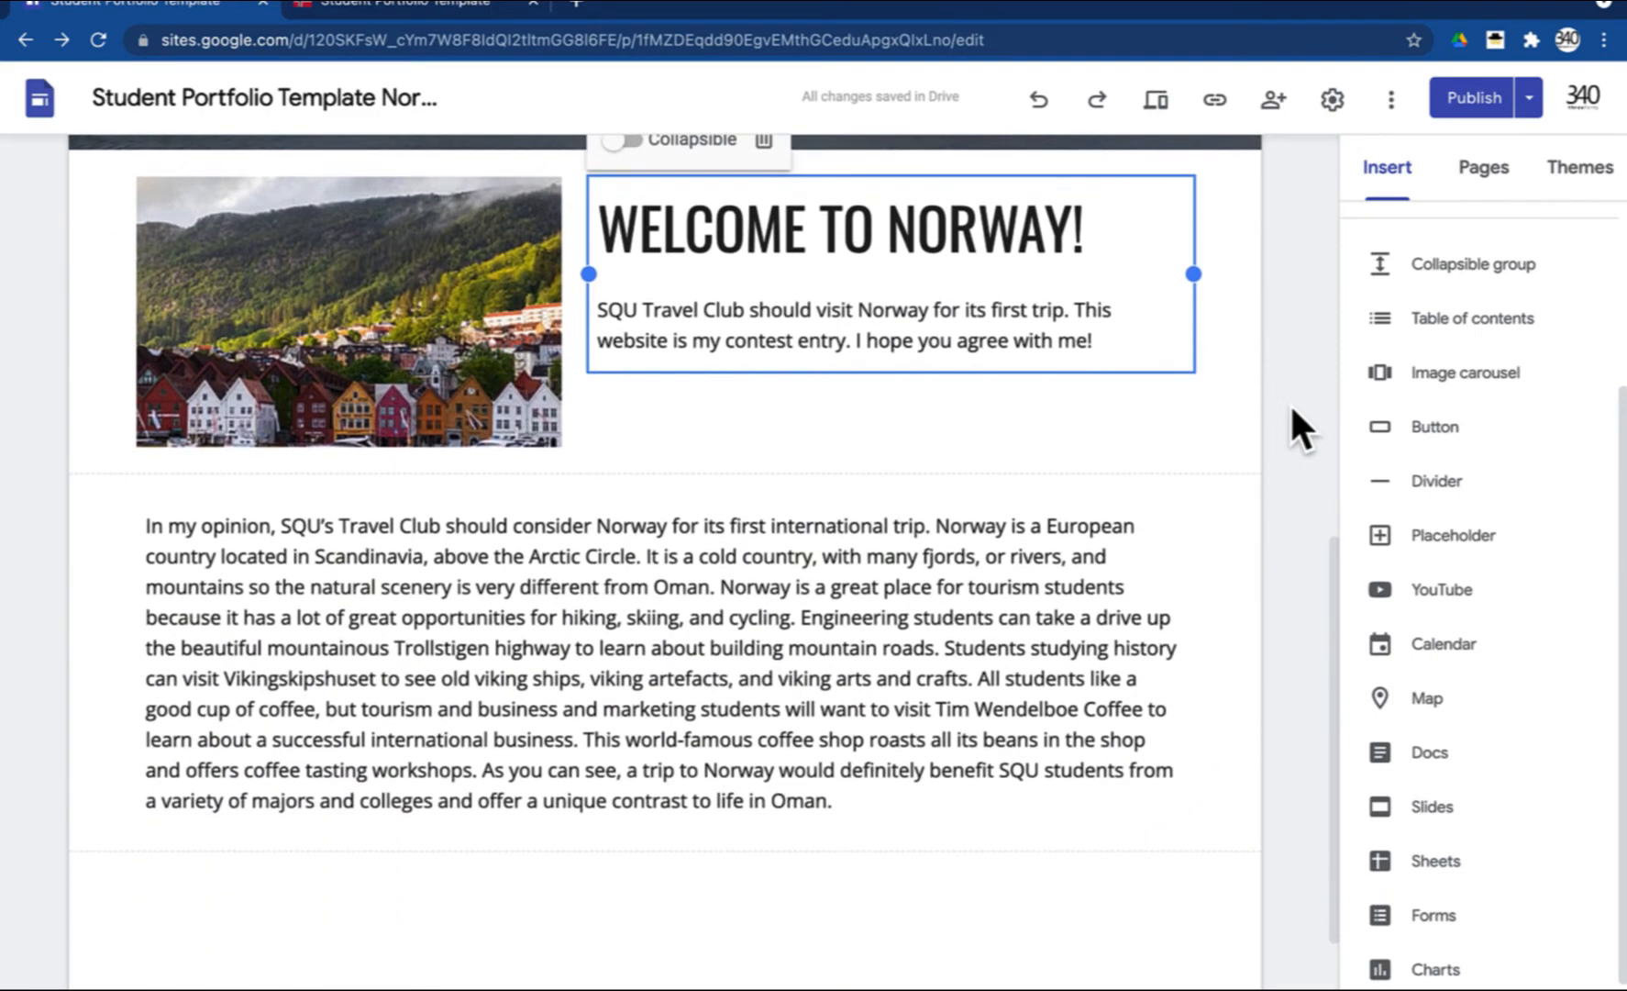
scroll(1289, 402, "up", 9)
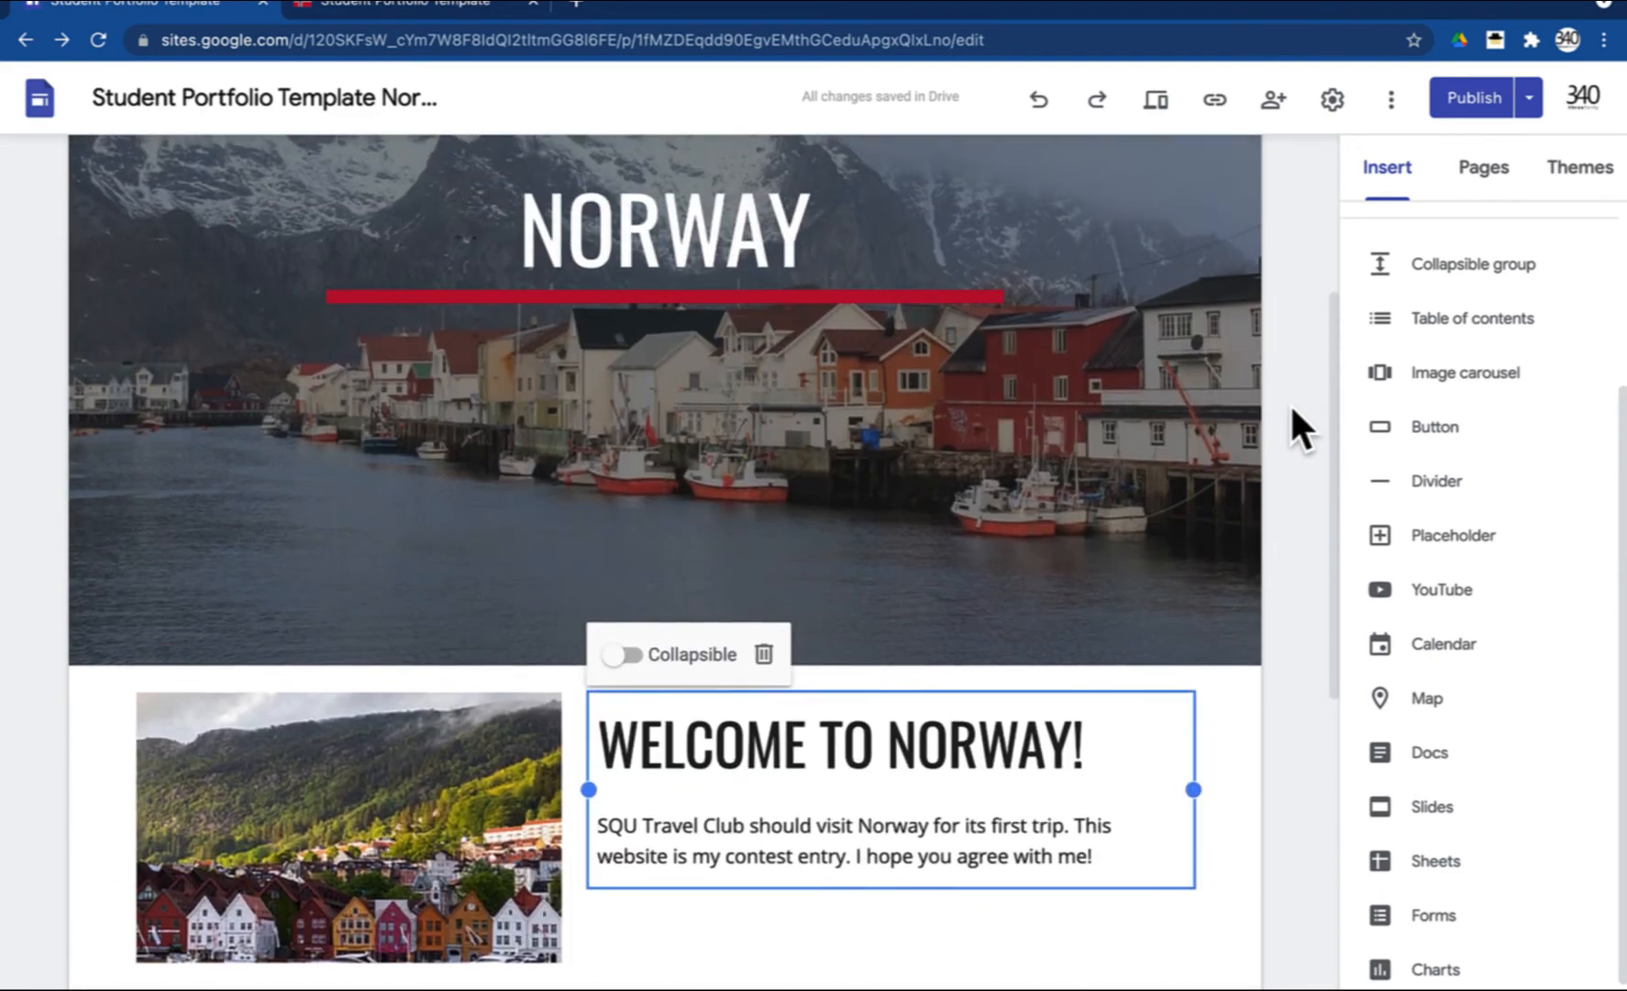
- Open the Articles page and look through its embedded article PDFs
scroll(1289, 402, "up", 2)
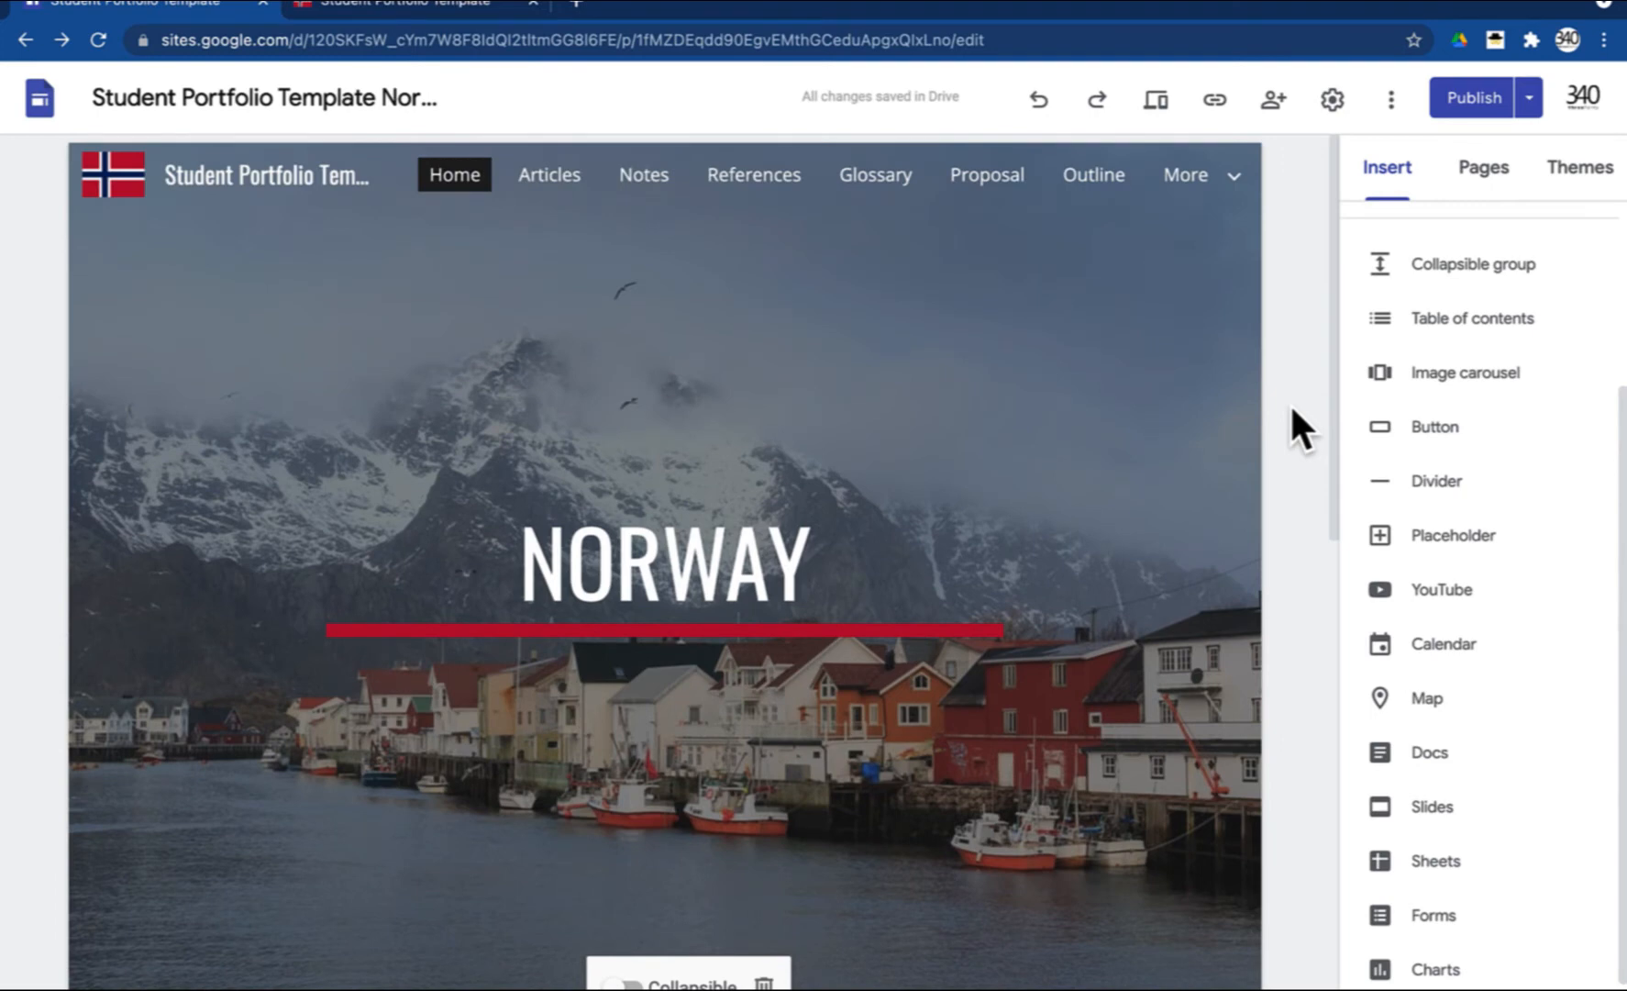
left_click(558, 175)
scroll(1254, 734, "down", 2)
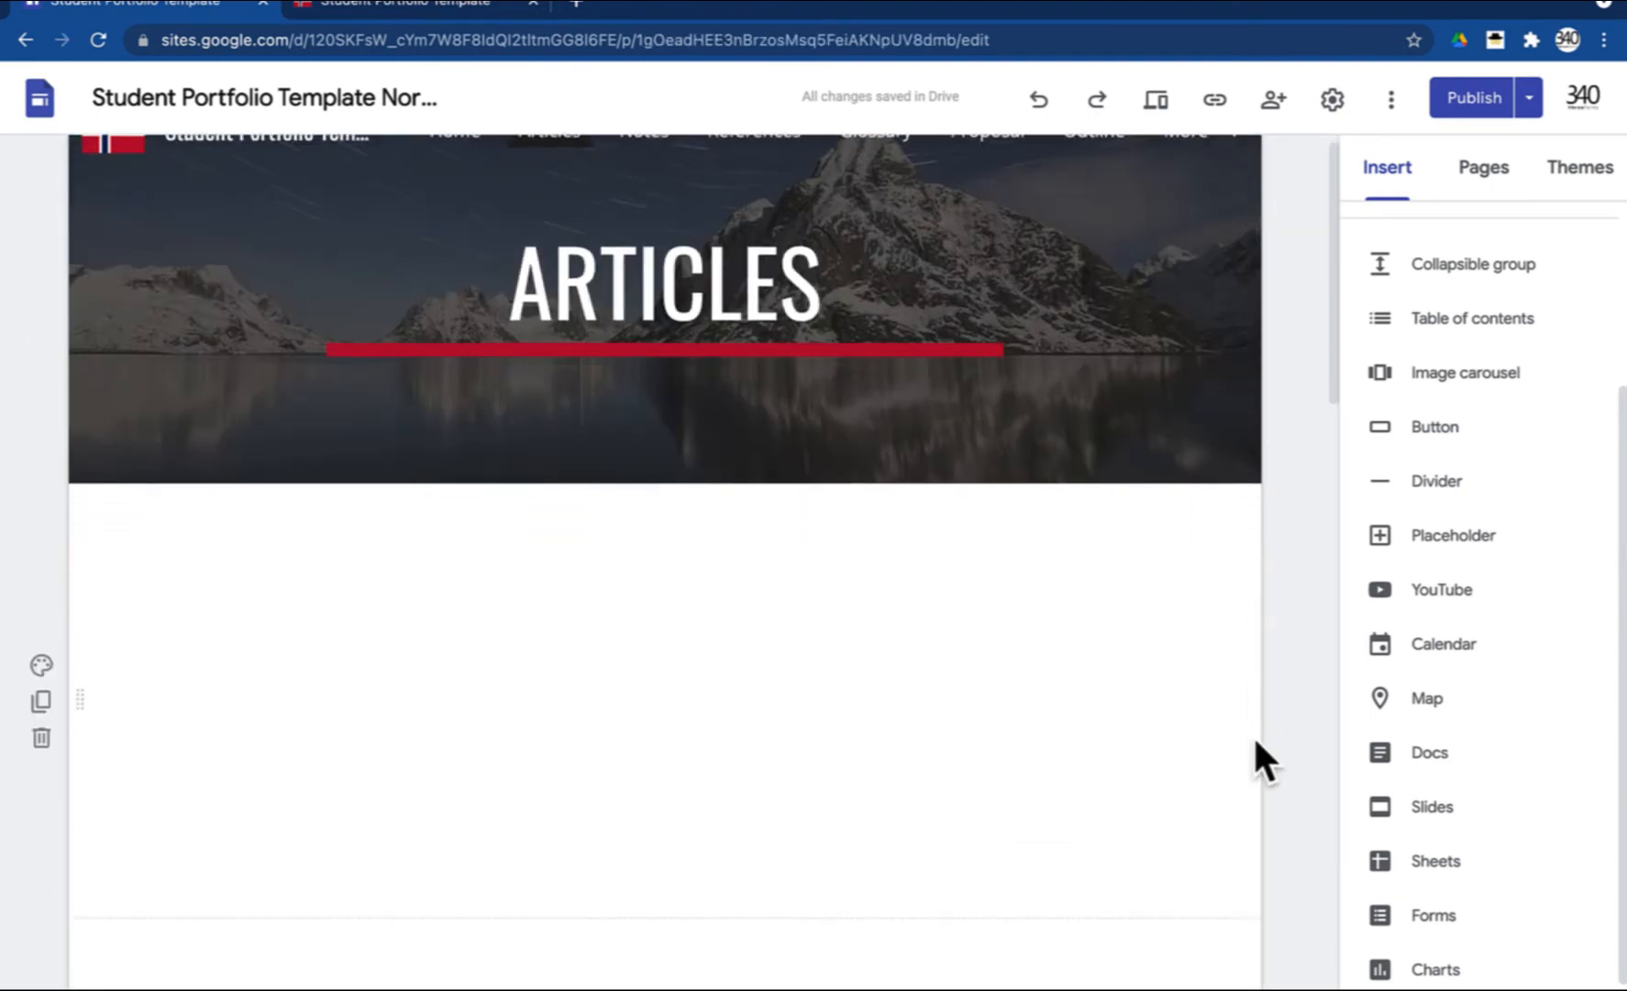
scroll(1255, 739, "down", 1)
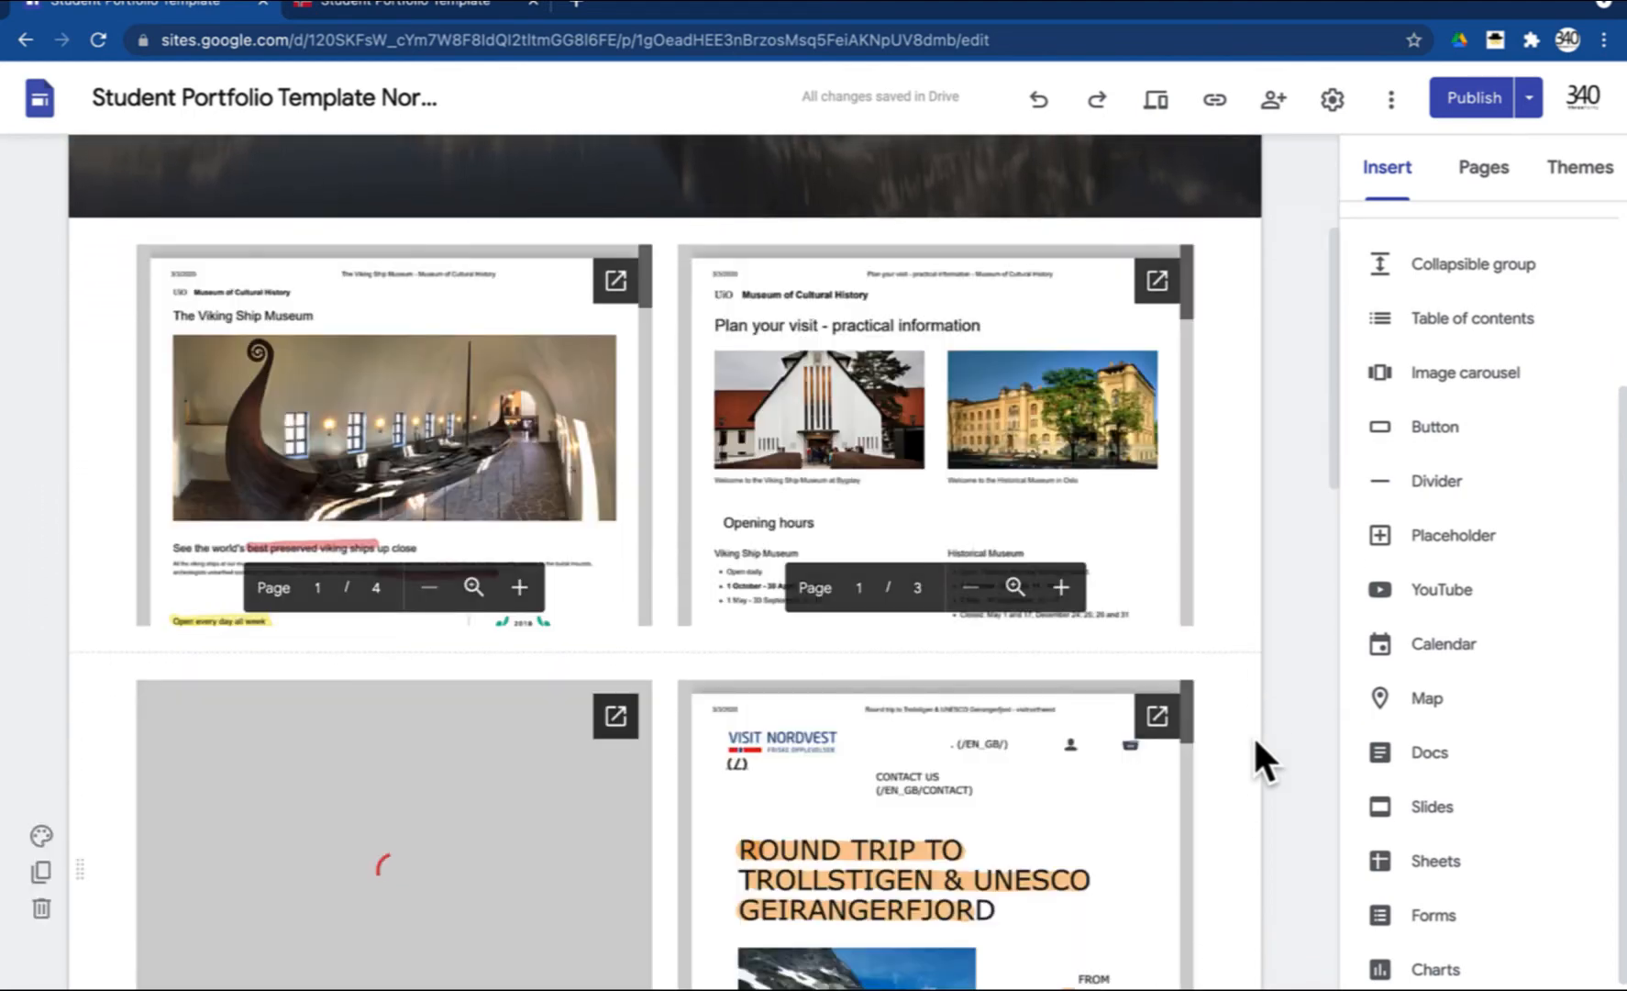
scroll(1255, 741, "down", 5)
scroll(1254, 734, "down", 3)
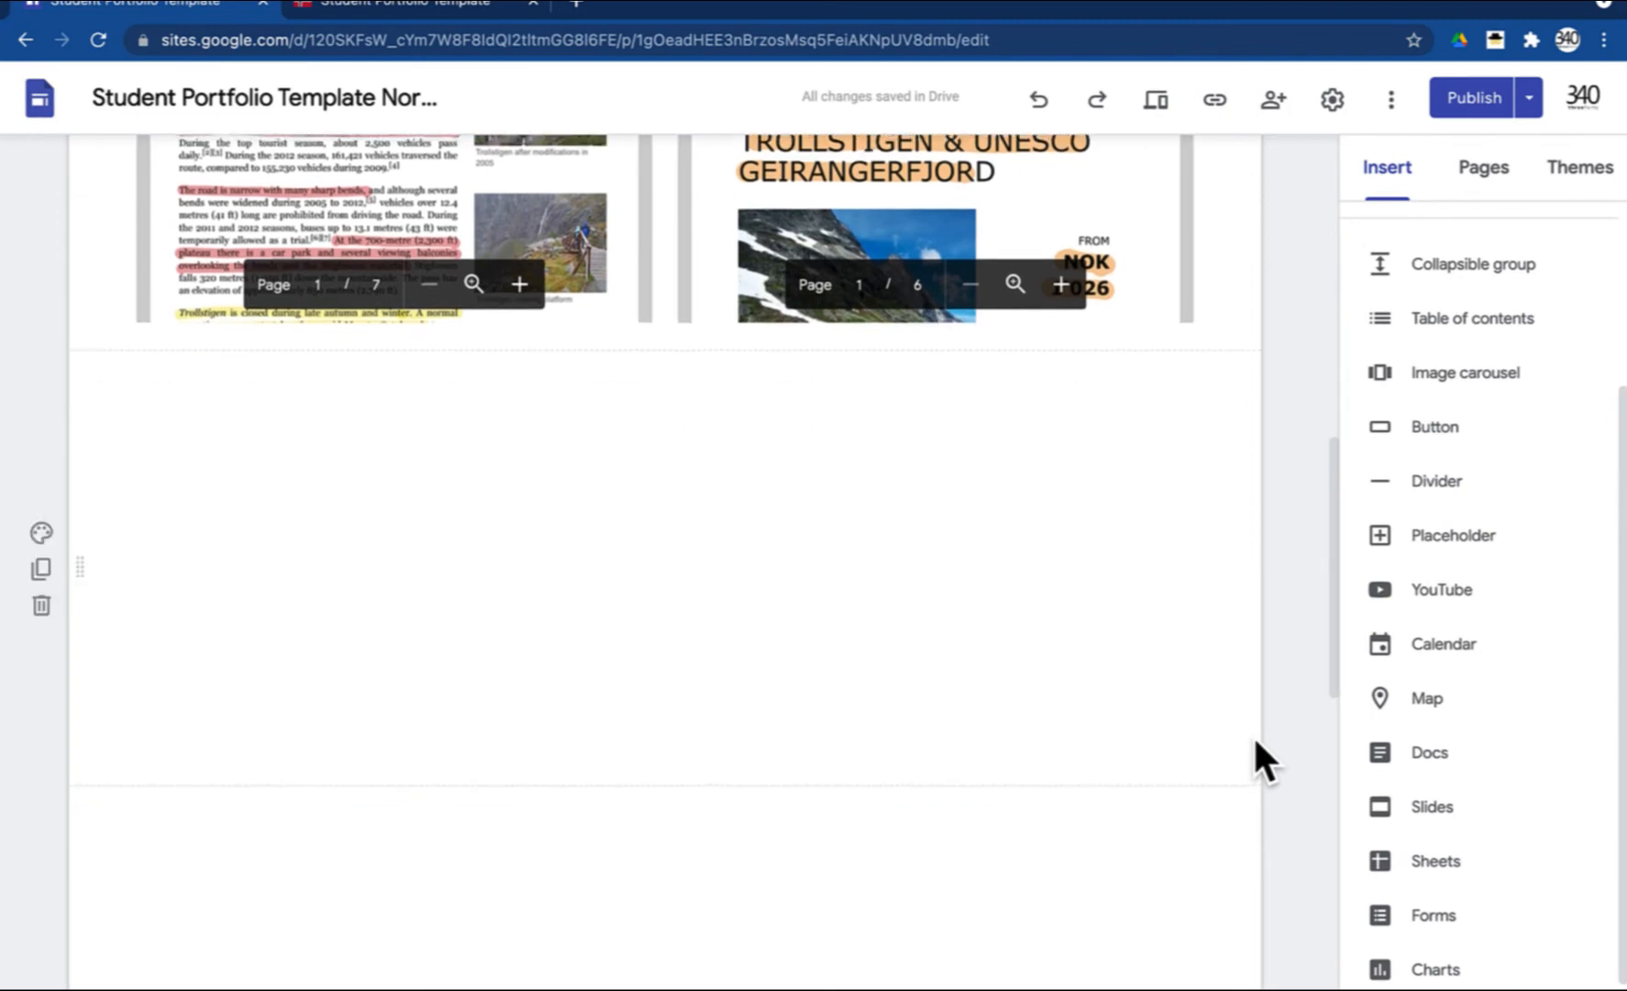
scroll(1254, 734, "up", 8)
- Lengthen the Viking Ship Museum and "Plan your visit" PDF embeds on the Articles page so each shows its full first page
left_click(1014, 558)
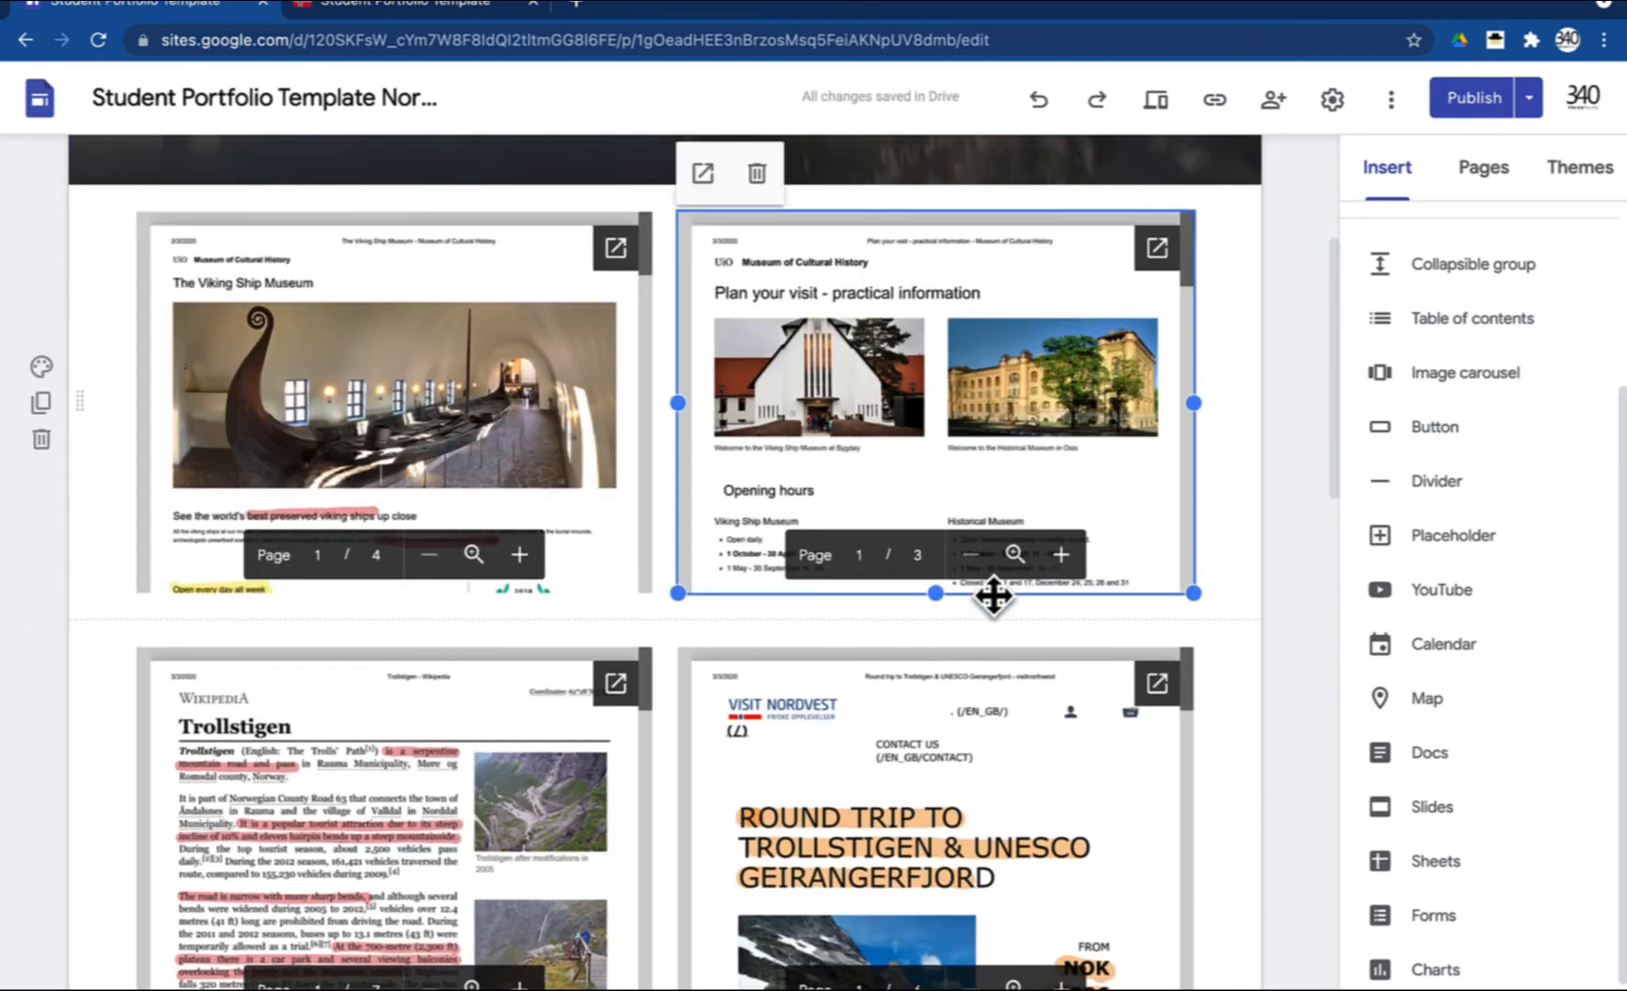
left_click_drag(951, 607, 937, 867)
left_click(533, 555)
left_click_drag(394, 592, 400, 873)
left_click_drag(410, 920, 406, 906)
left_click(1288, 747)
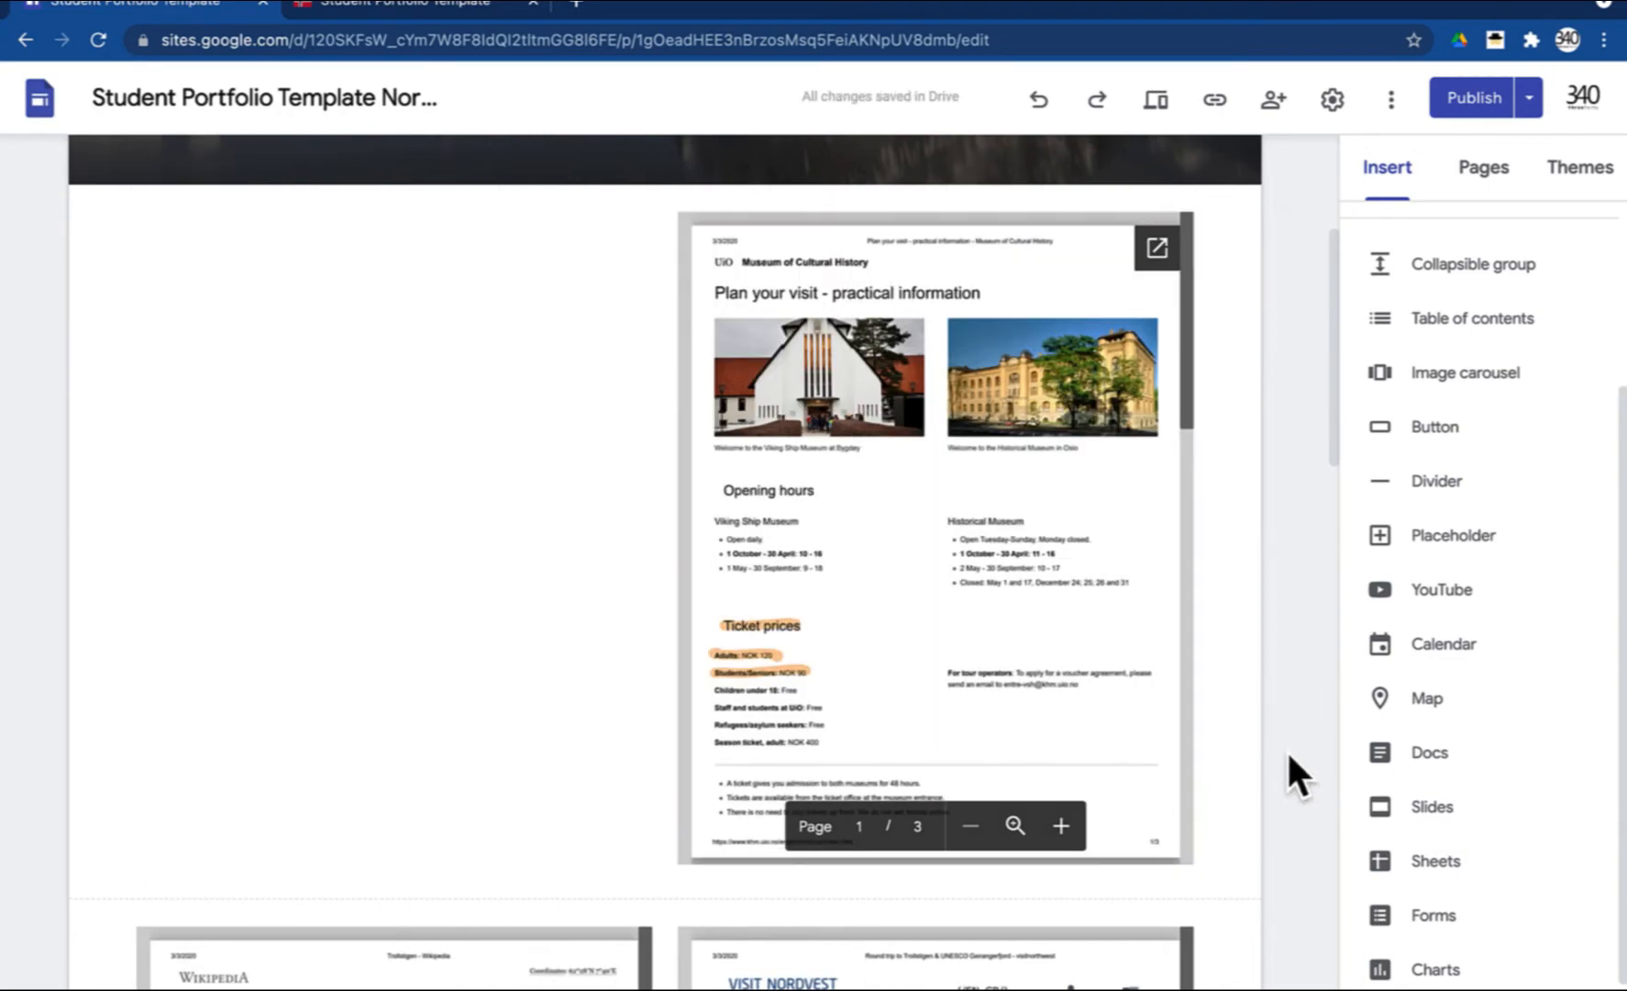
scroll(1233, 757, "down", 8)
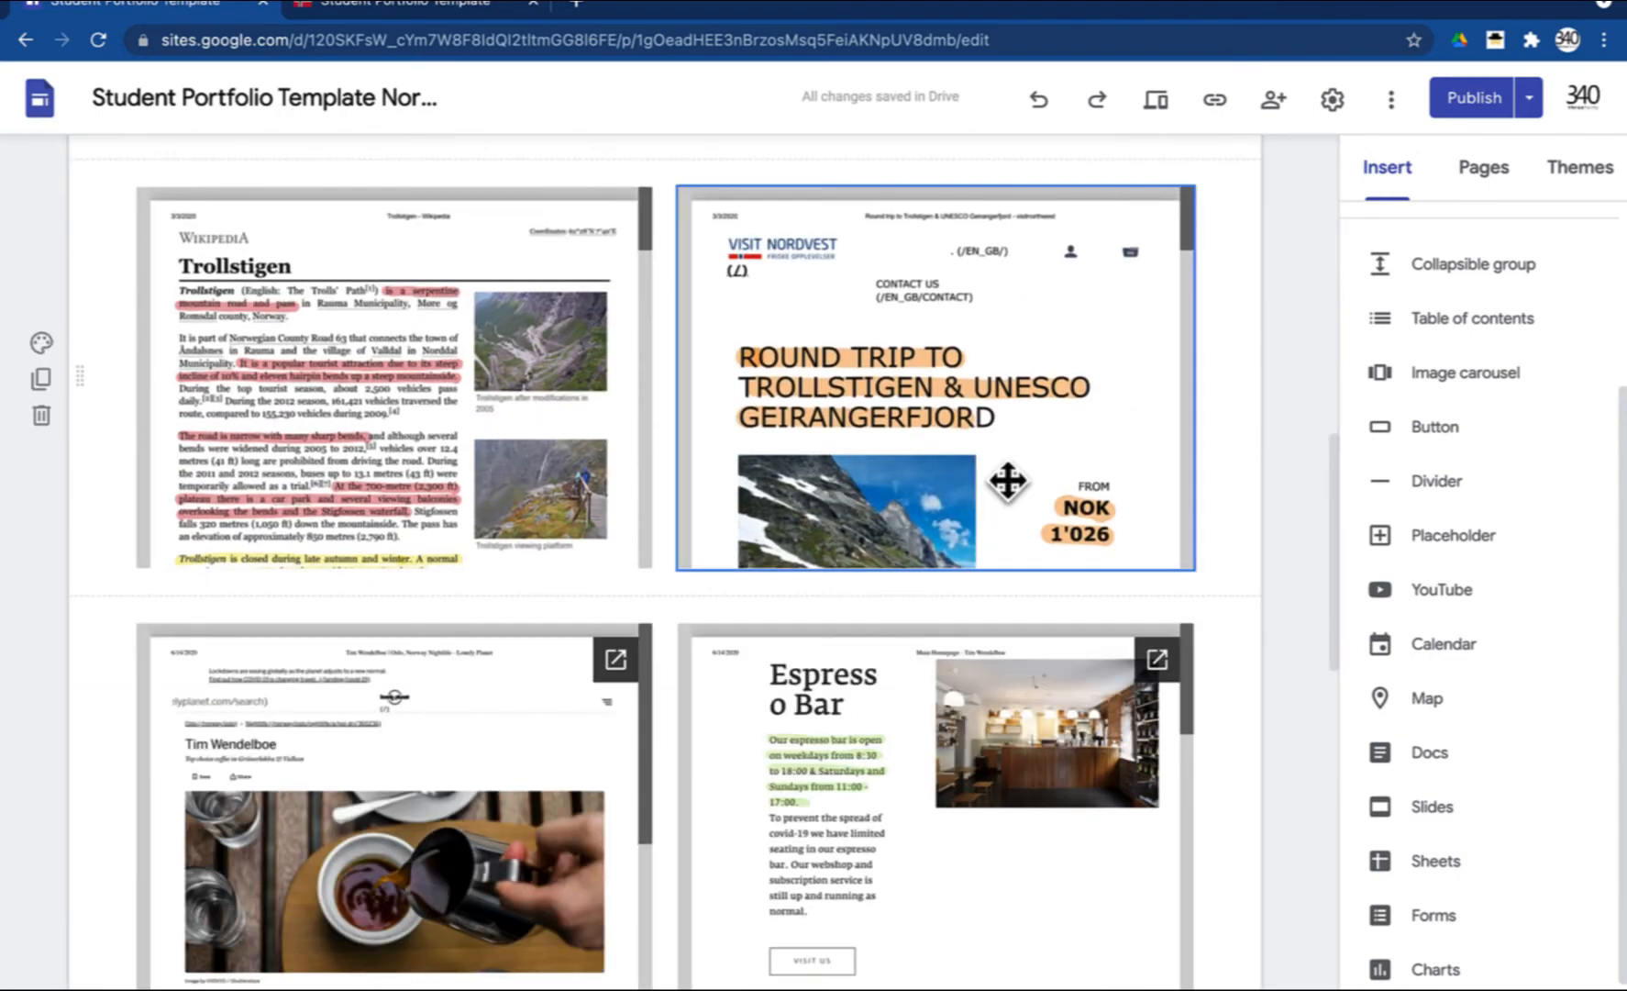
scroll(1008, 481, "up", 10)
scroll(1007, 480, "down", 3)
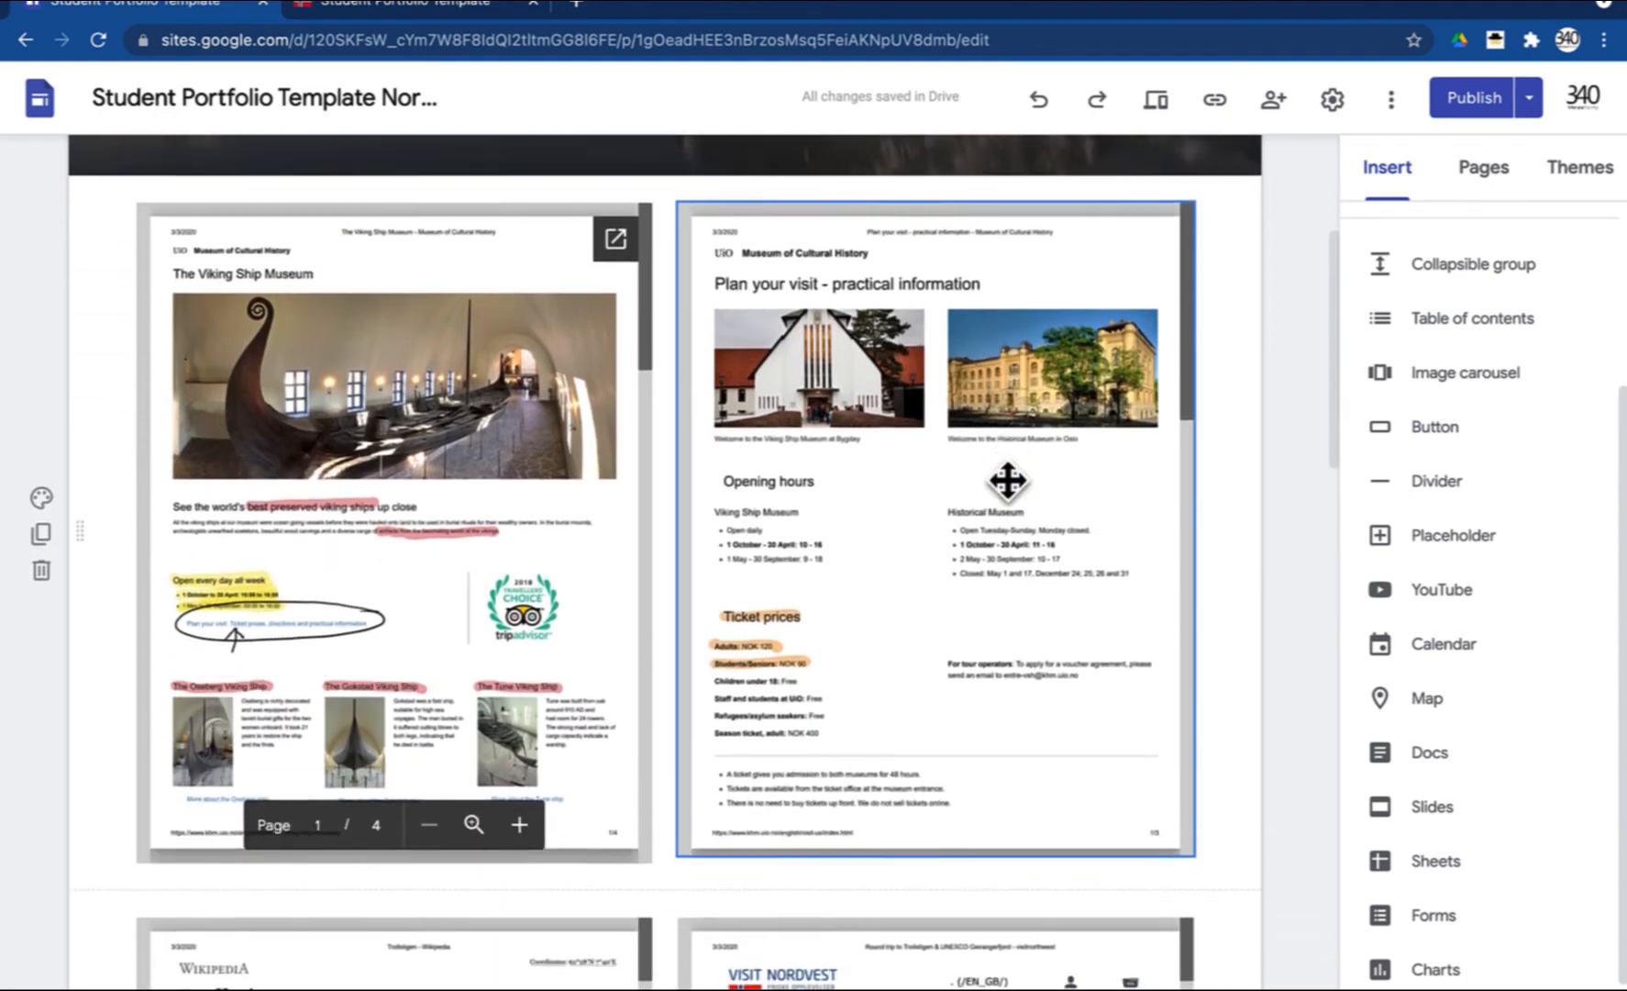
scroll(1007, 481, "up", 1)
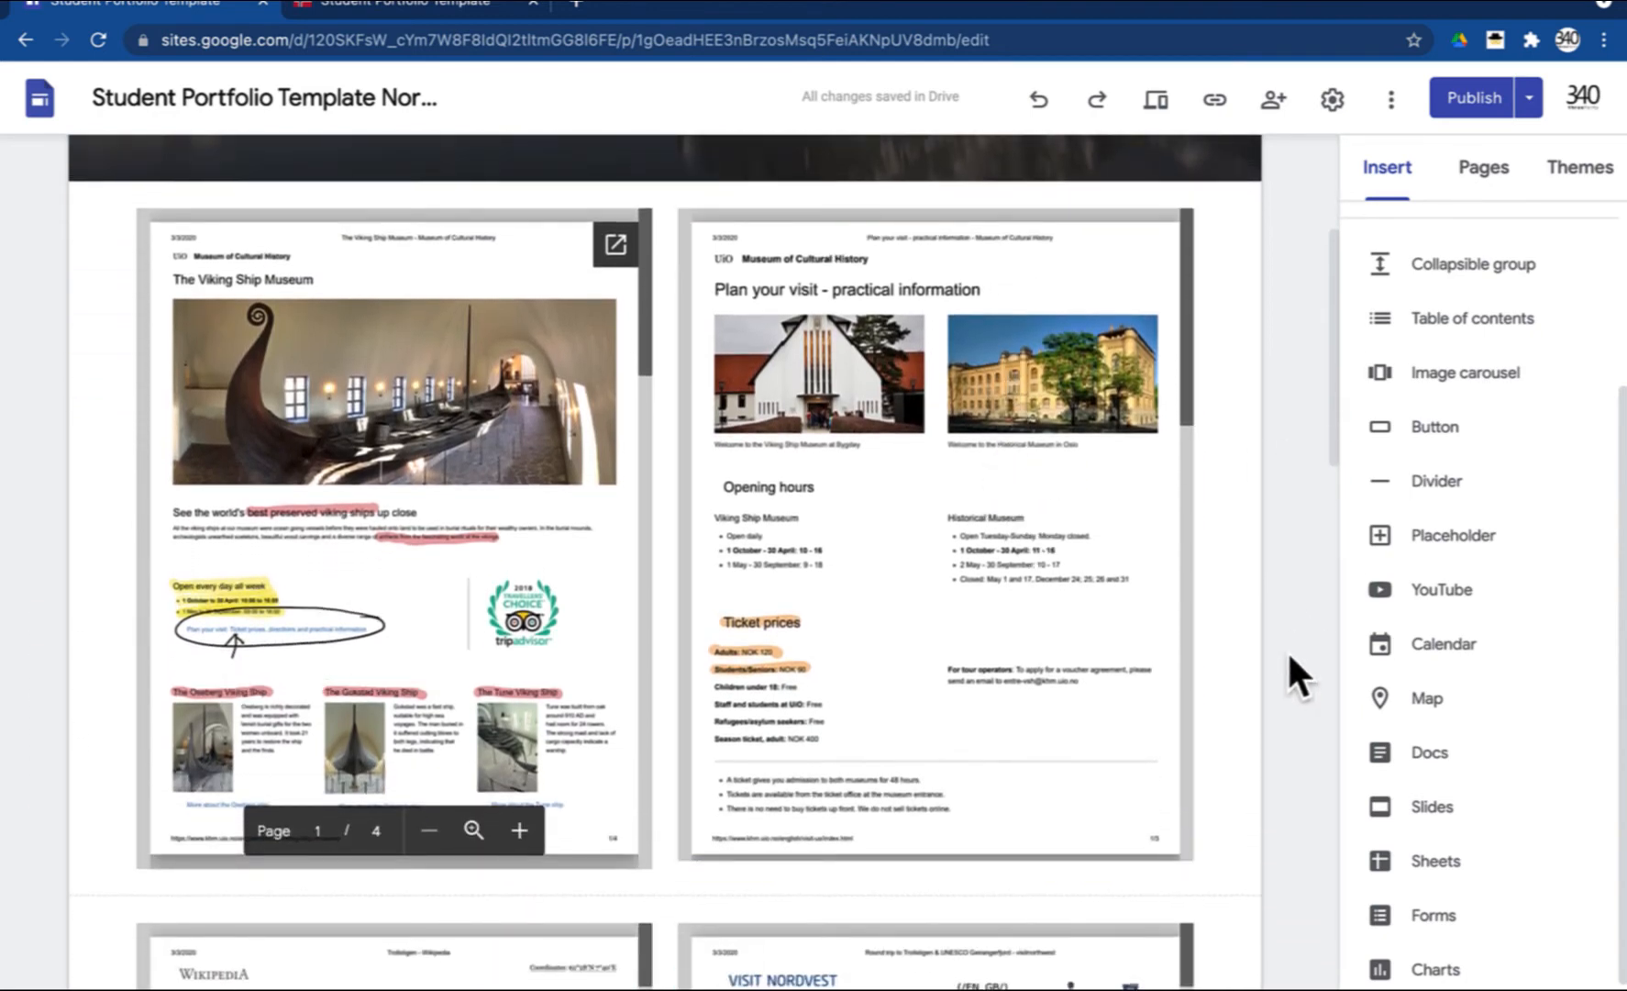
scroll(1436, 376, "up", 3)
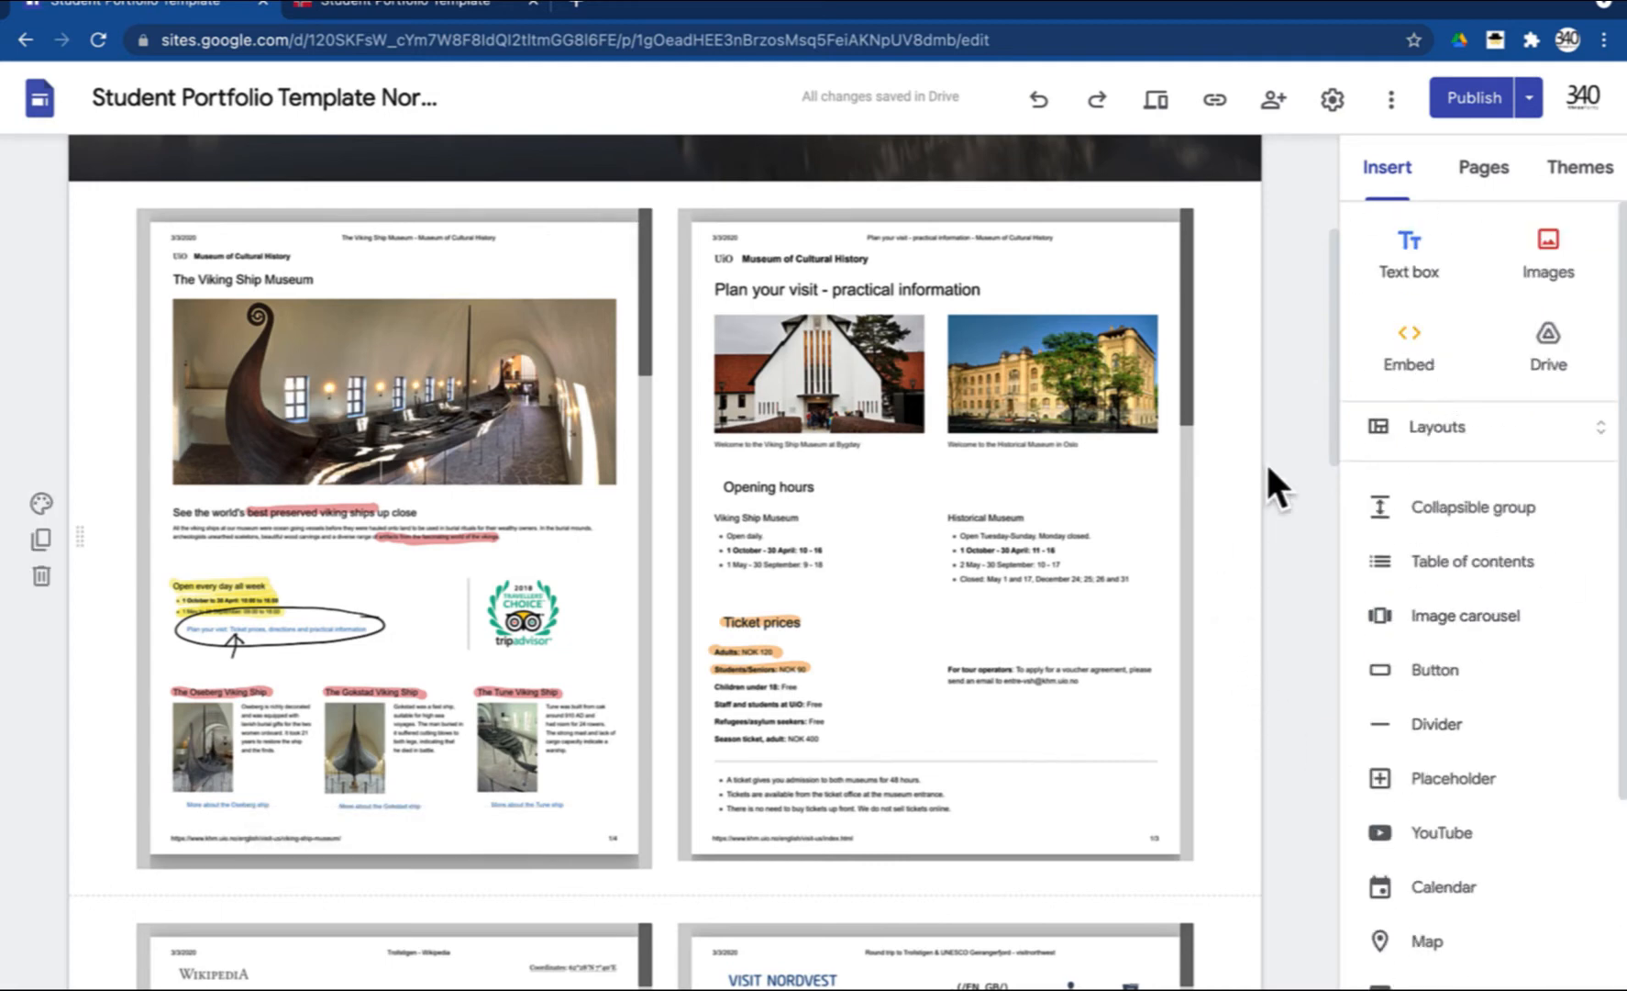
- Return to the Home page and review the logo and favicon options in the brand images settings
scroll(1270, 483, "up", 3)
left_click(455, 177)
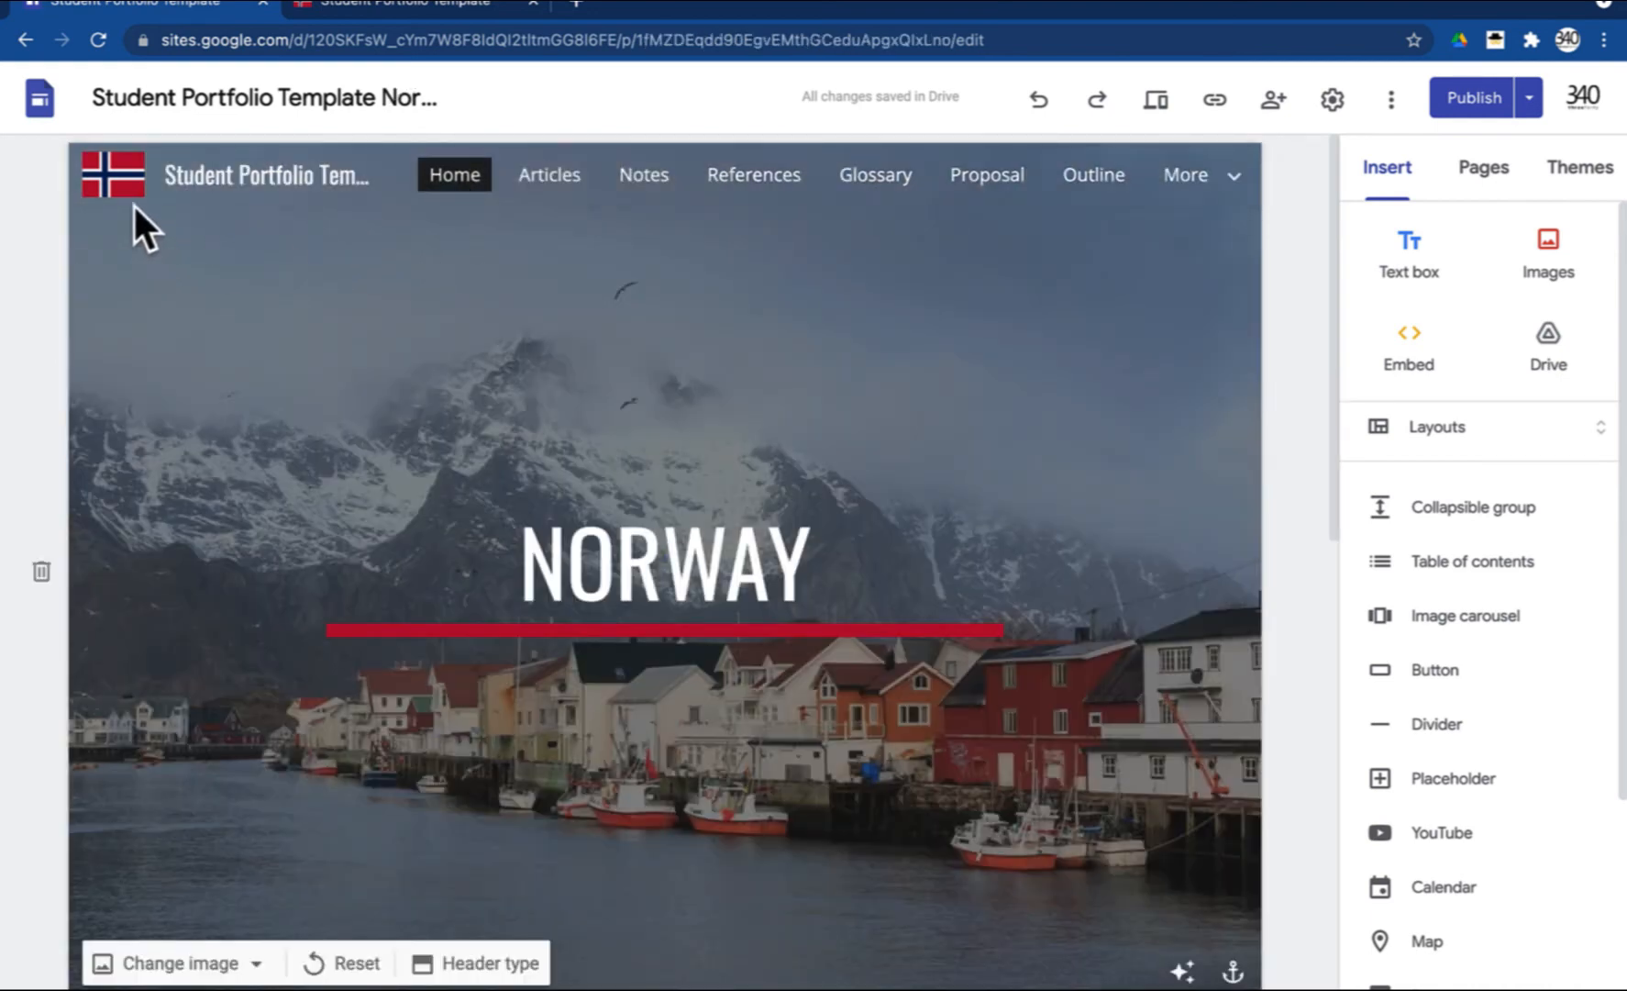
left_click(136, 240)
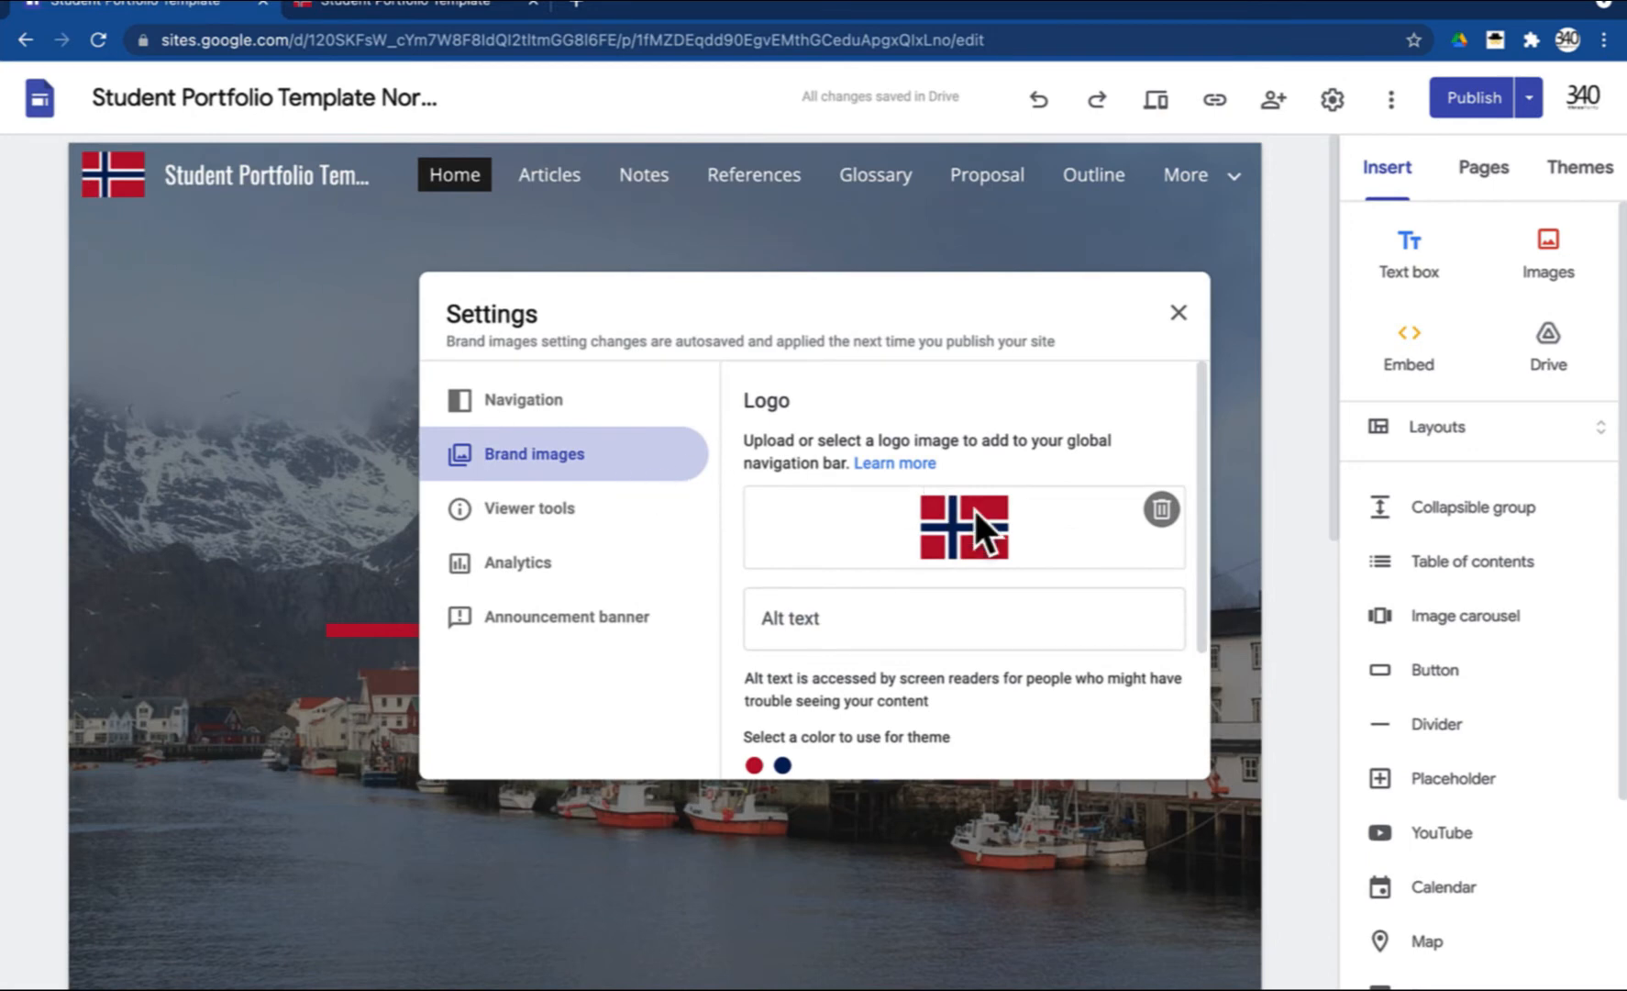
scroll(972, 647, "down", 3)
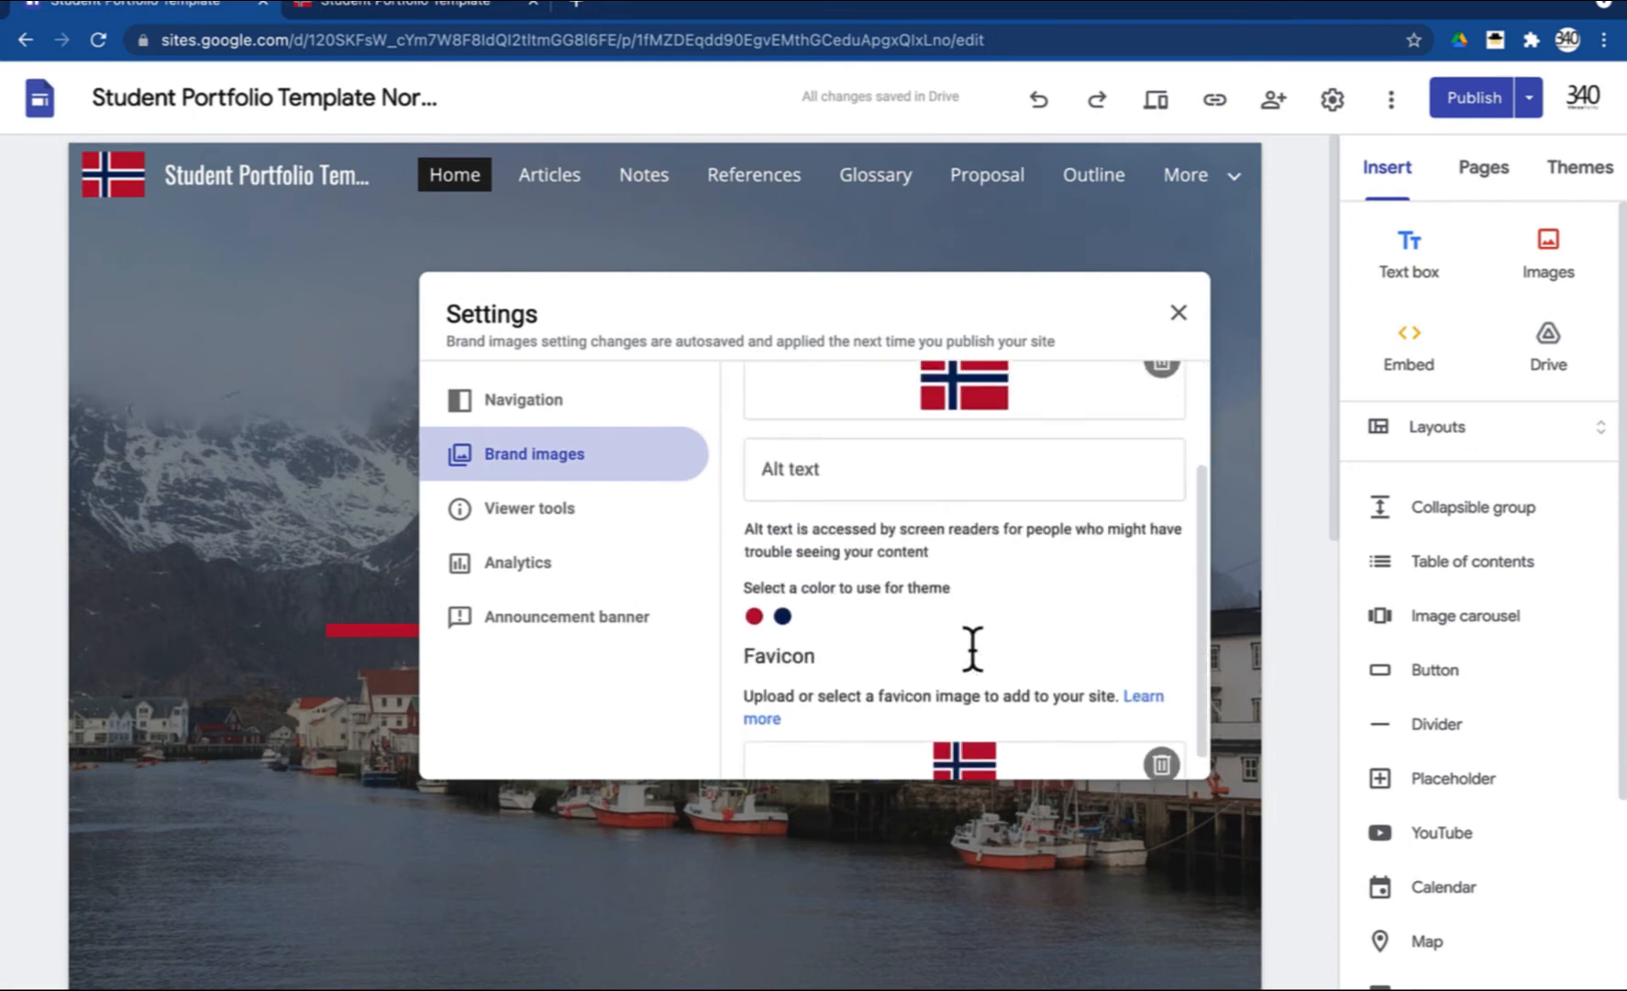
scroll(970, 647, "up", 3)
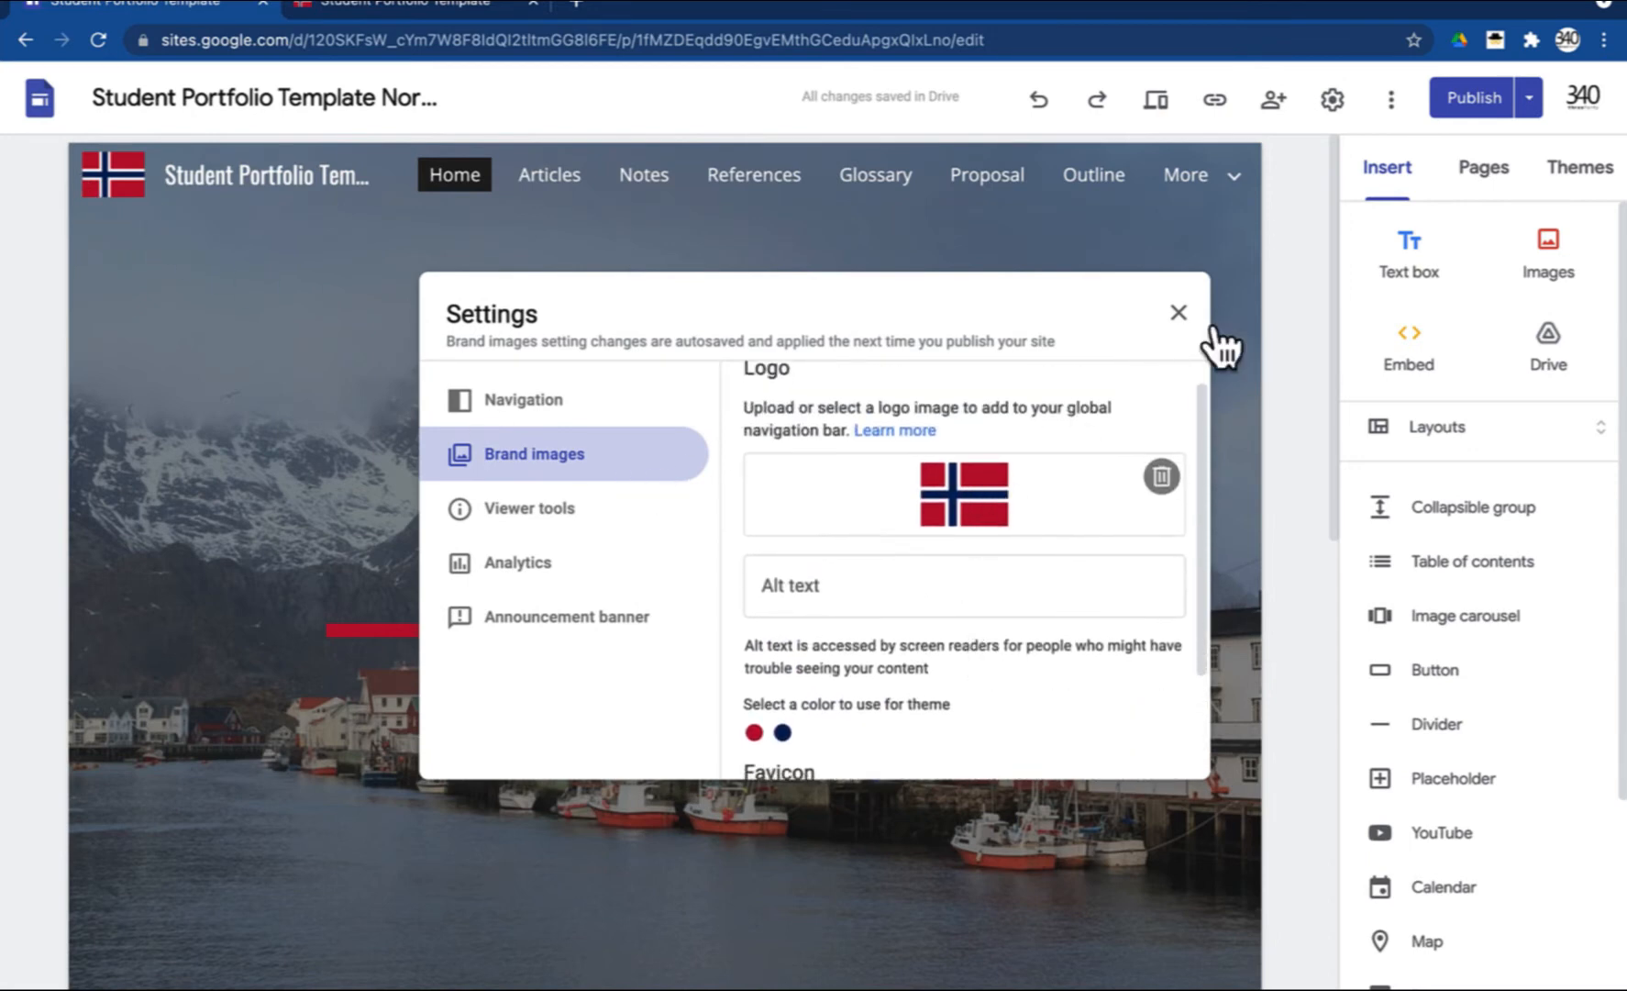
left_click(1180, 314)
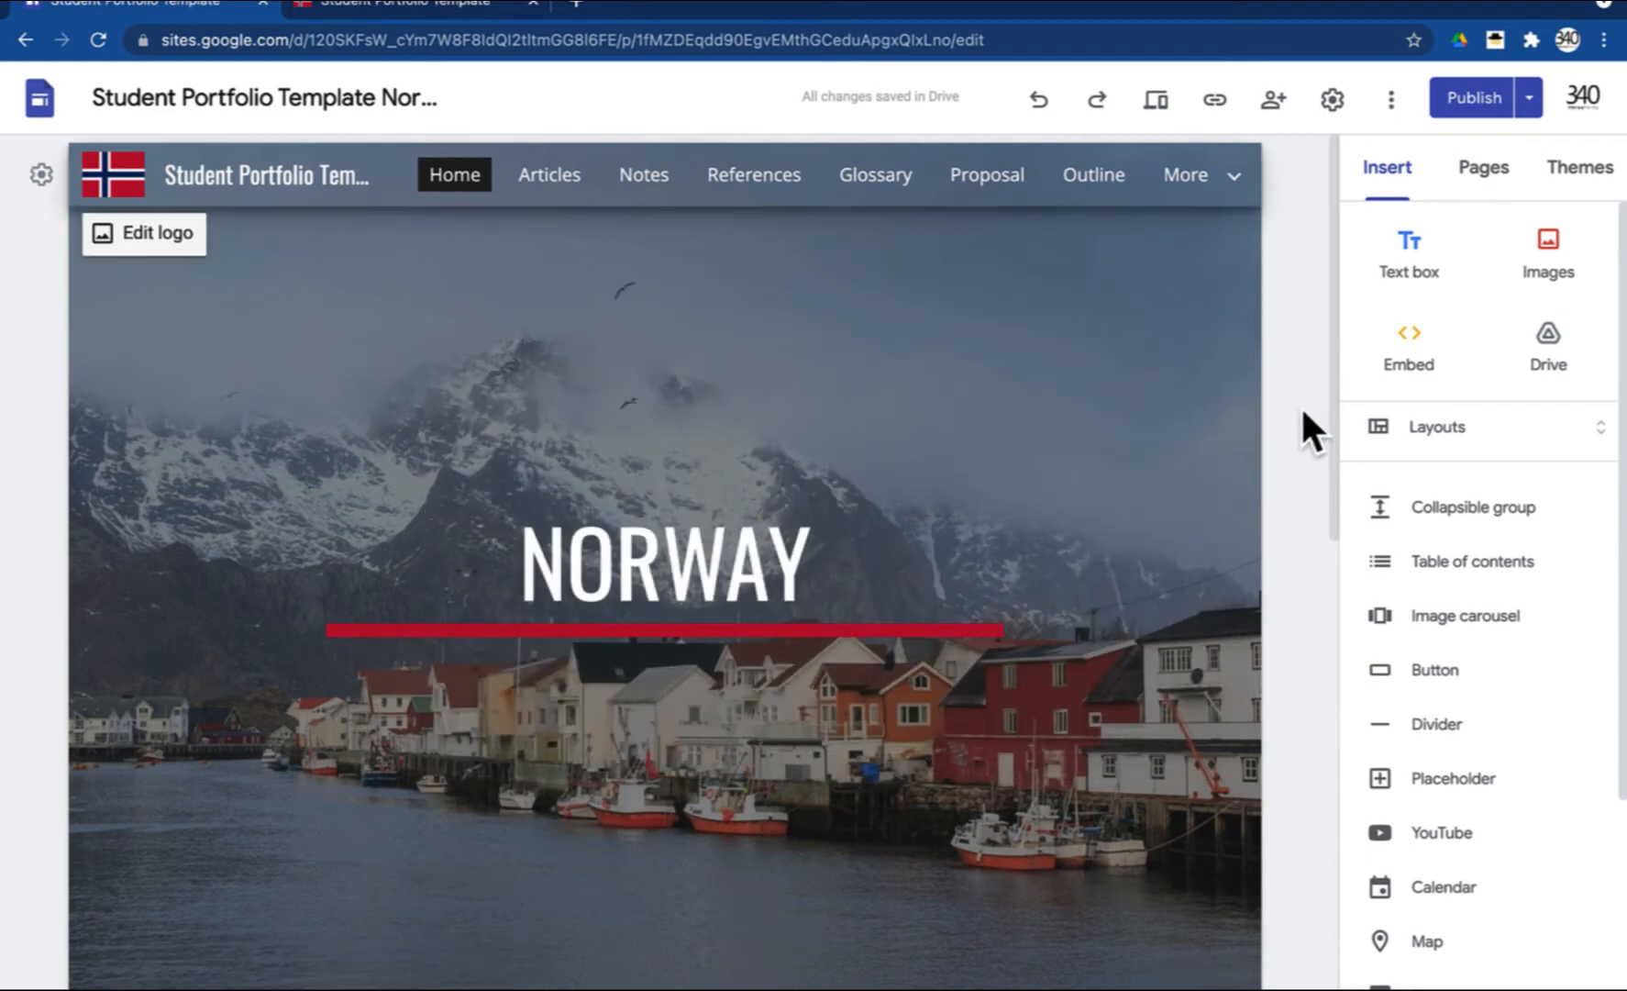
- Change the Home page header type to Banner, and set it back to Cover
scroll(745, 484, "down", 5)
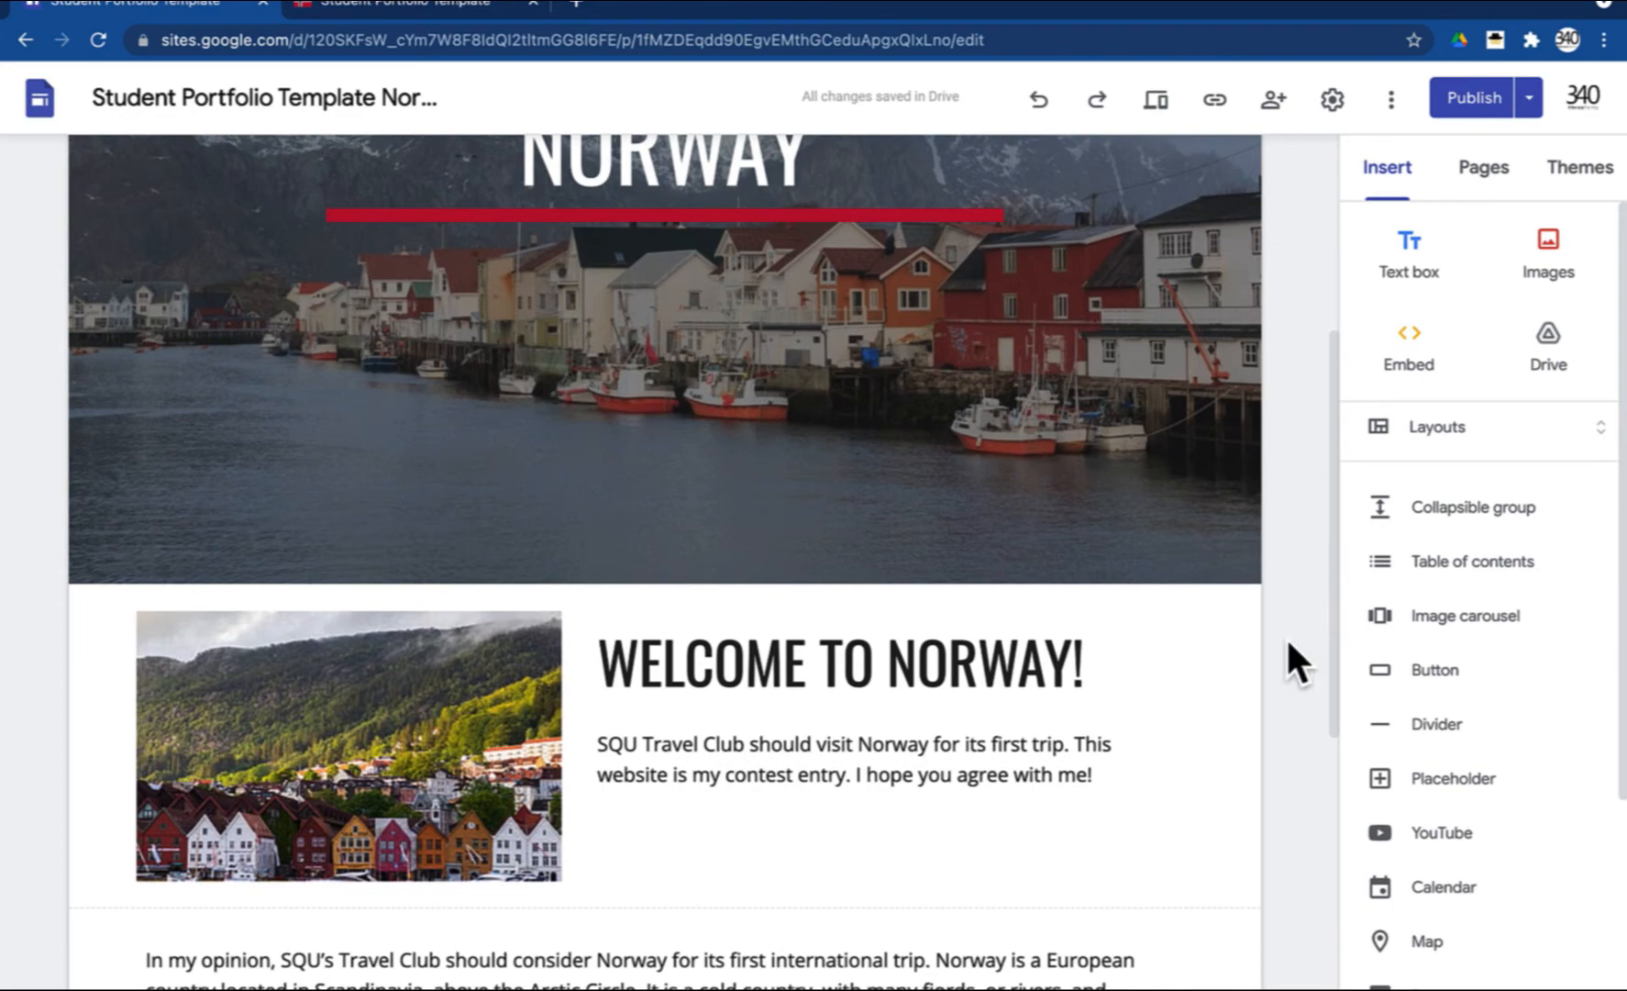
scroll(1287, 636, "up", 3)
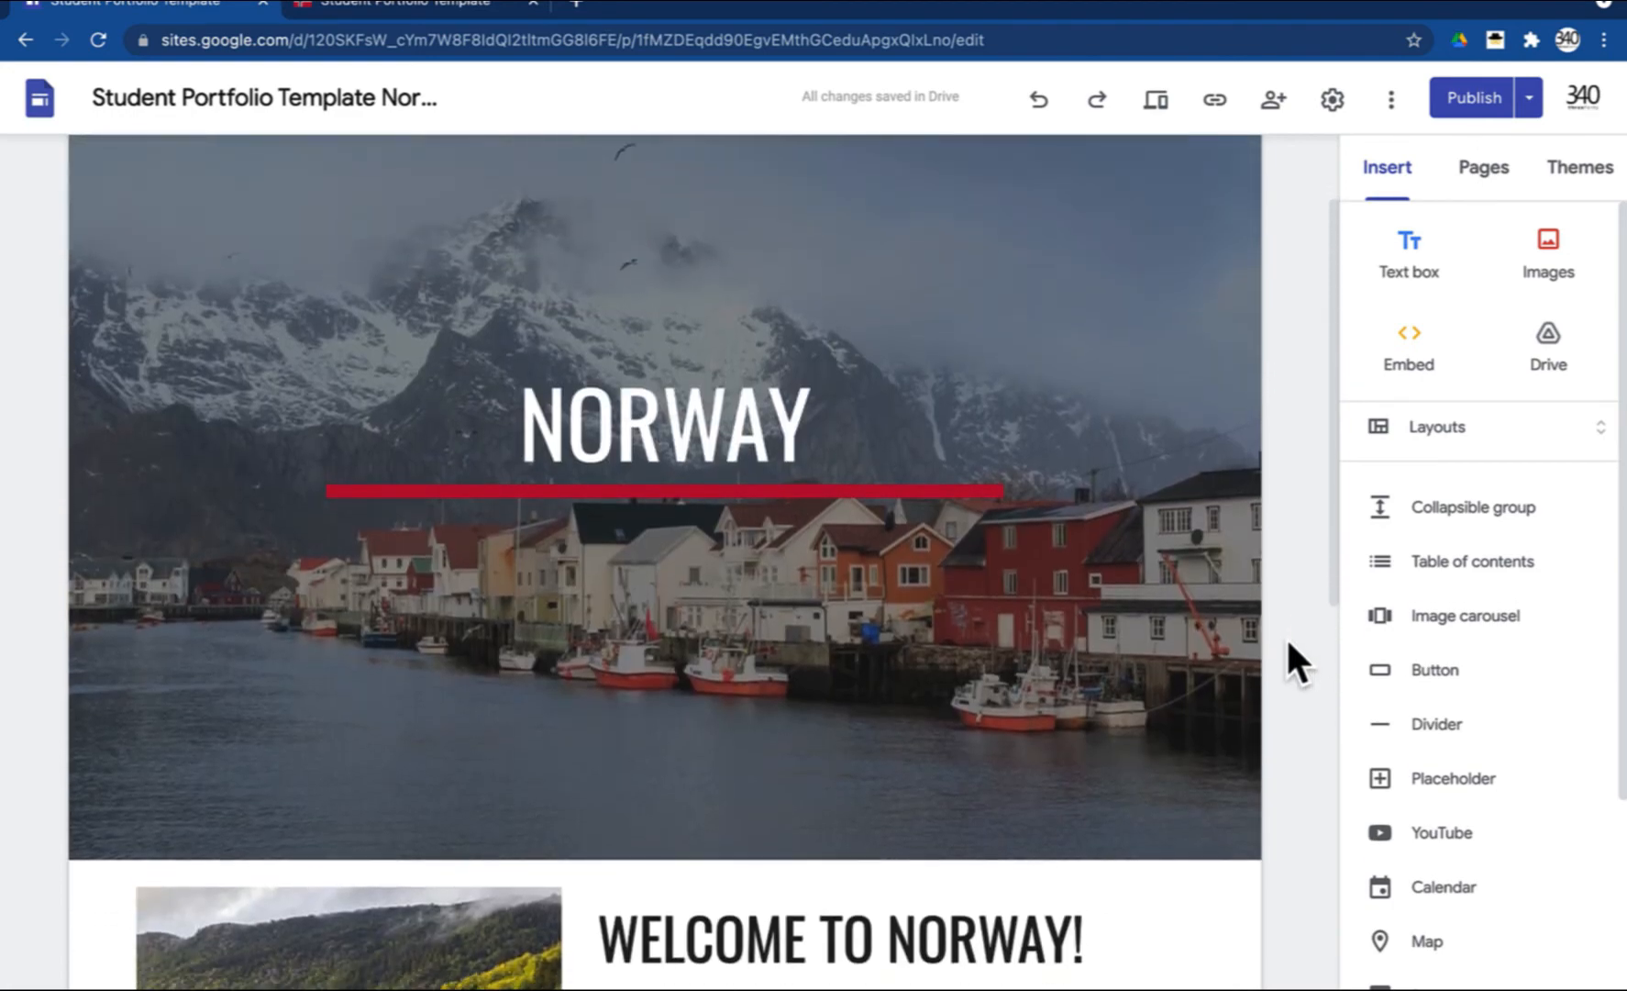
mouse_move(432, 701)
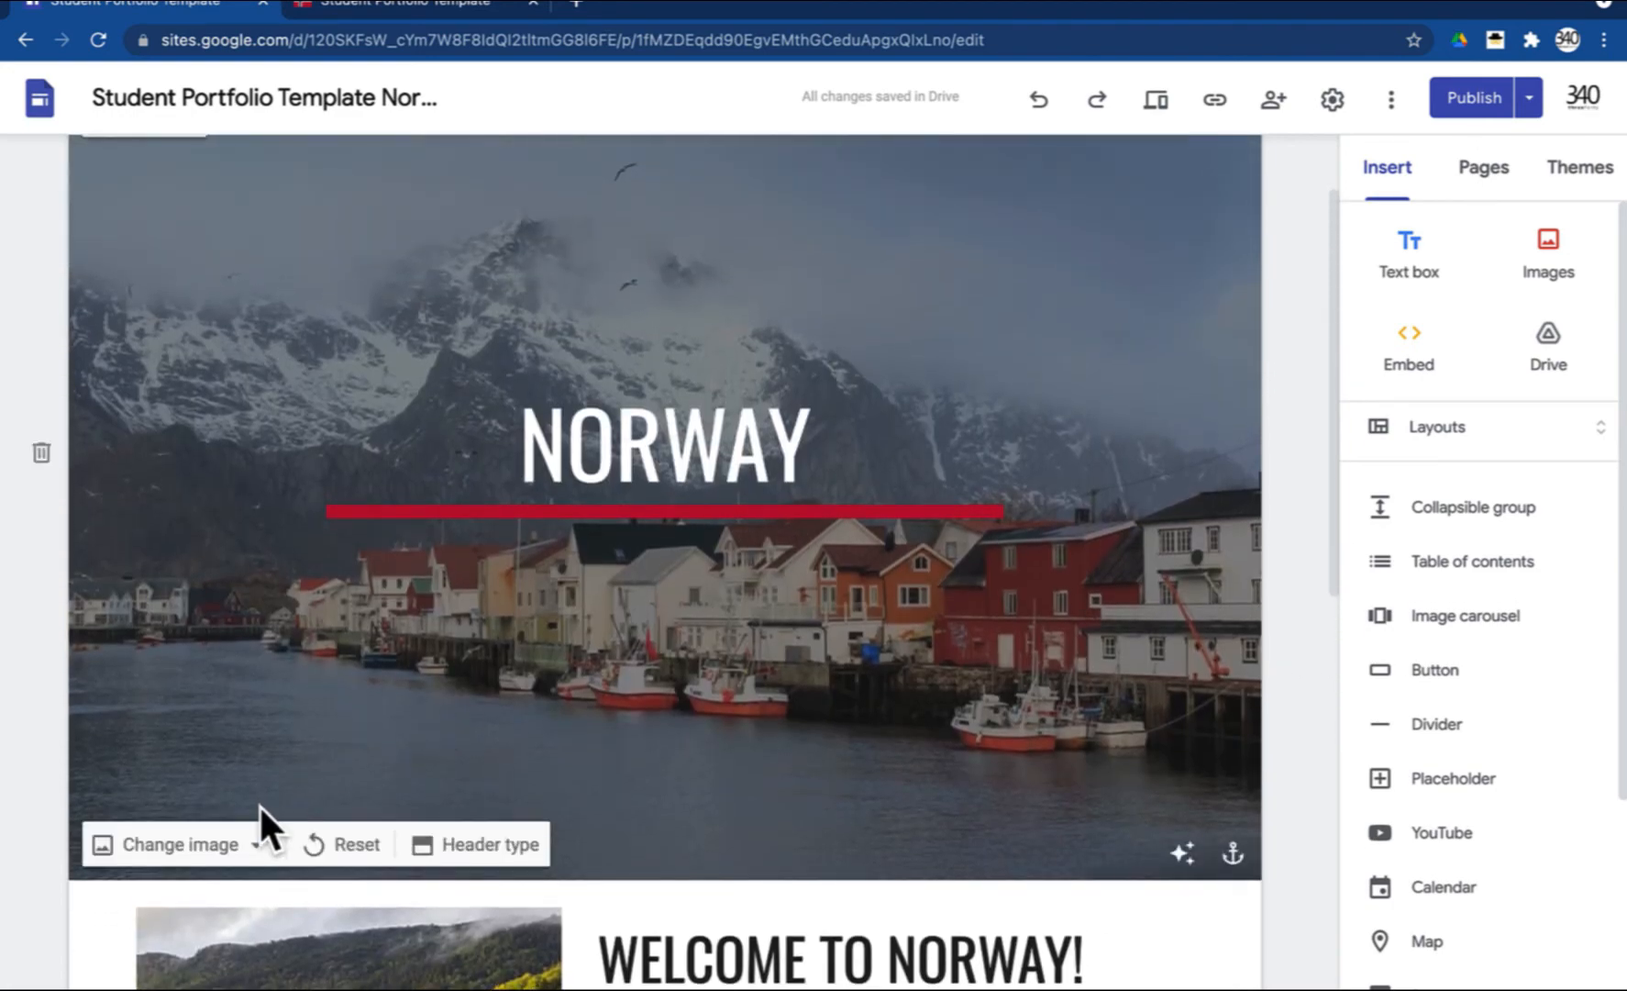
left_click(476, 845)
left_click(477, 848)
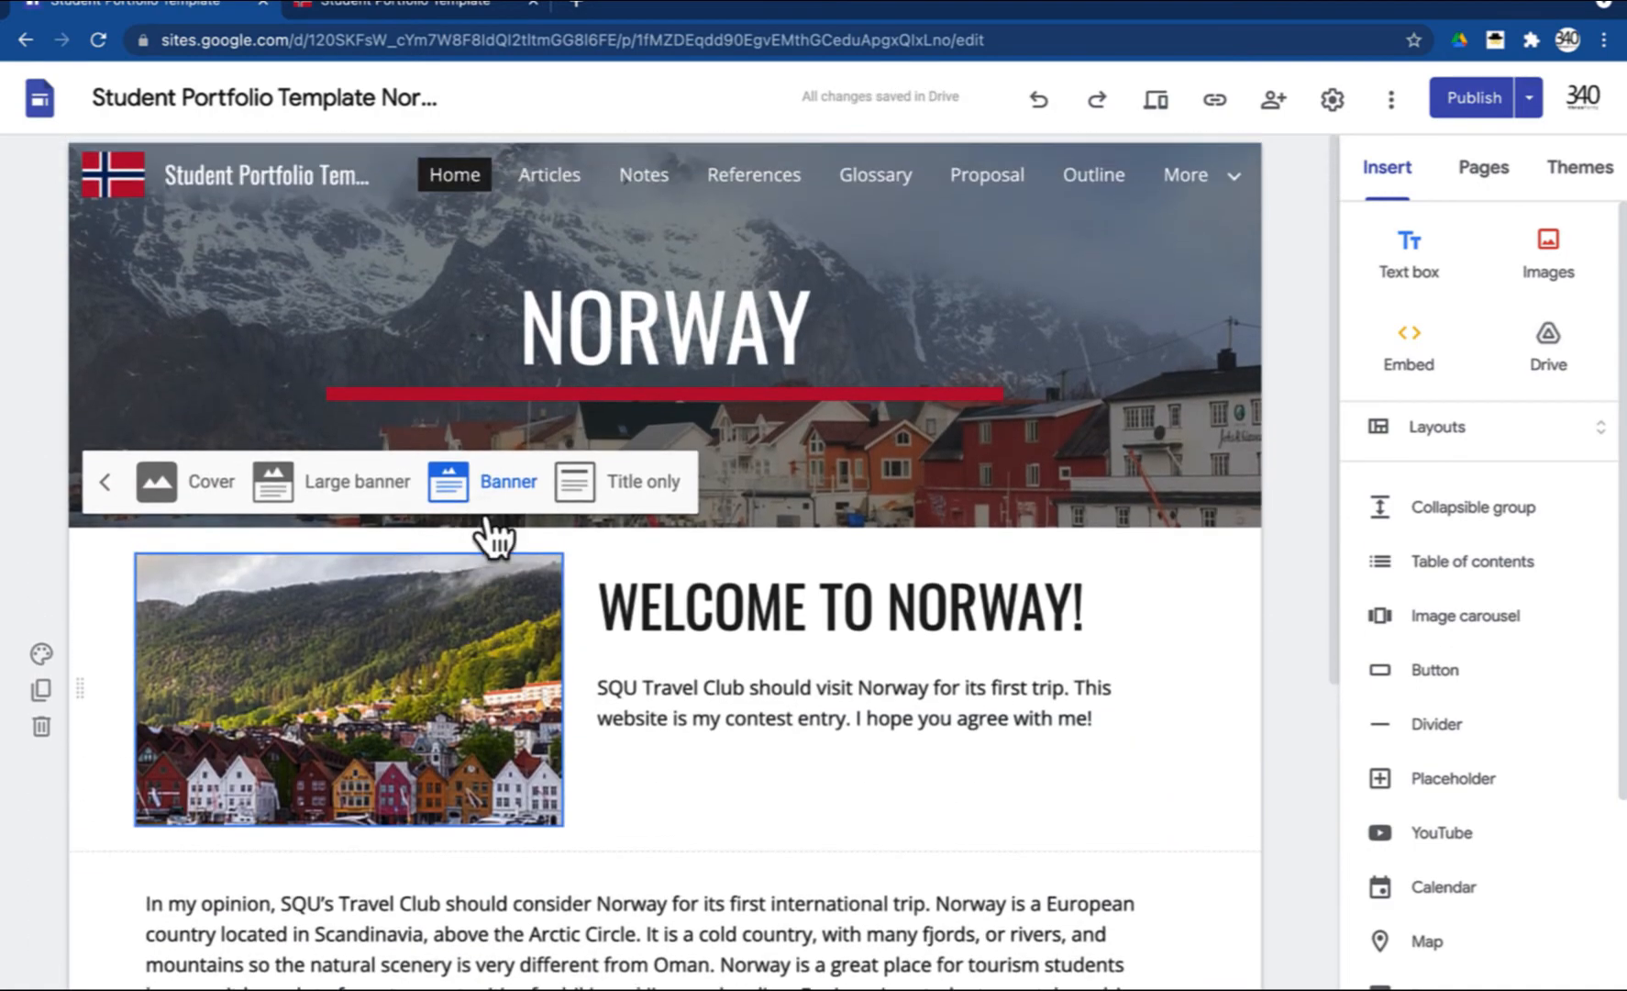
left_click(201, 487)
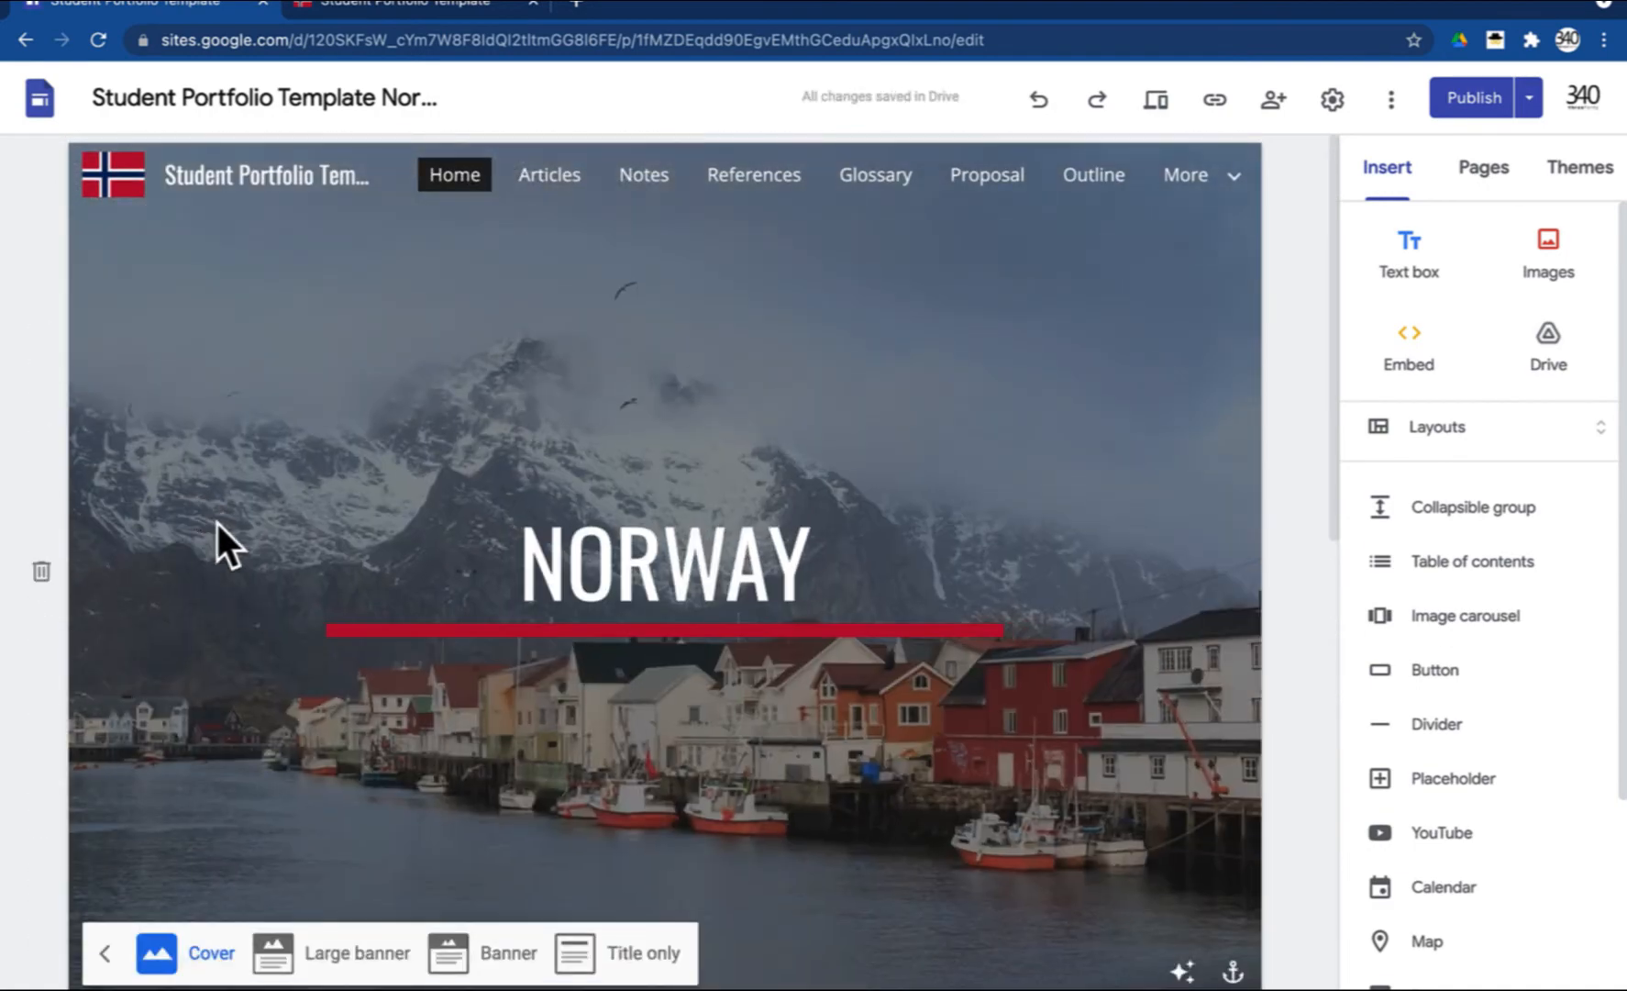
scroll(220, 530, "down", 1)
left_click(118, 839)
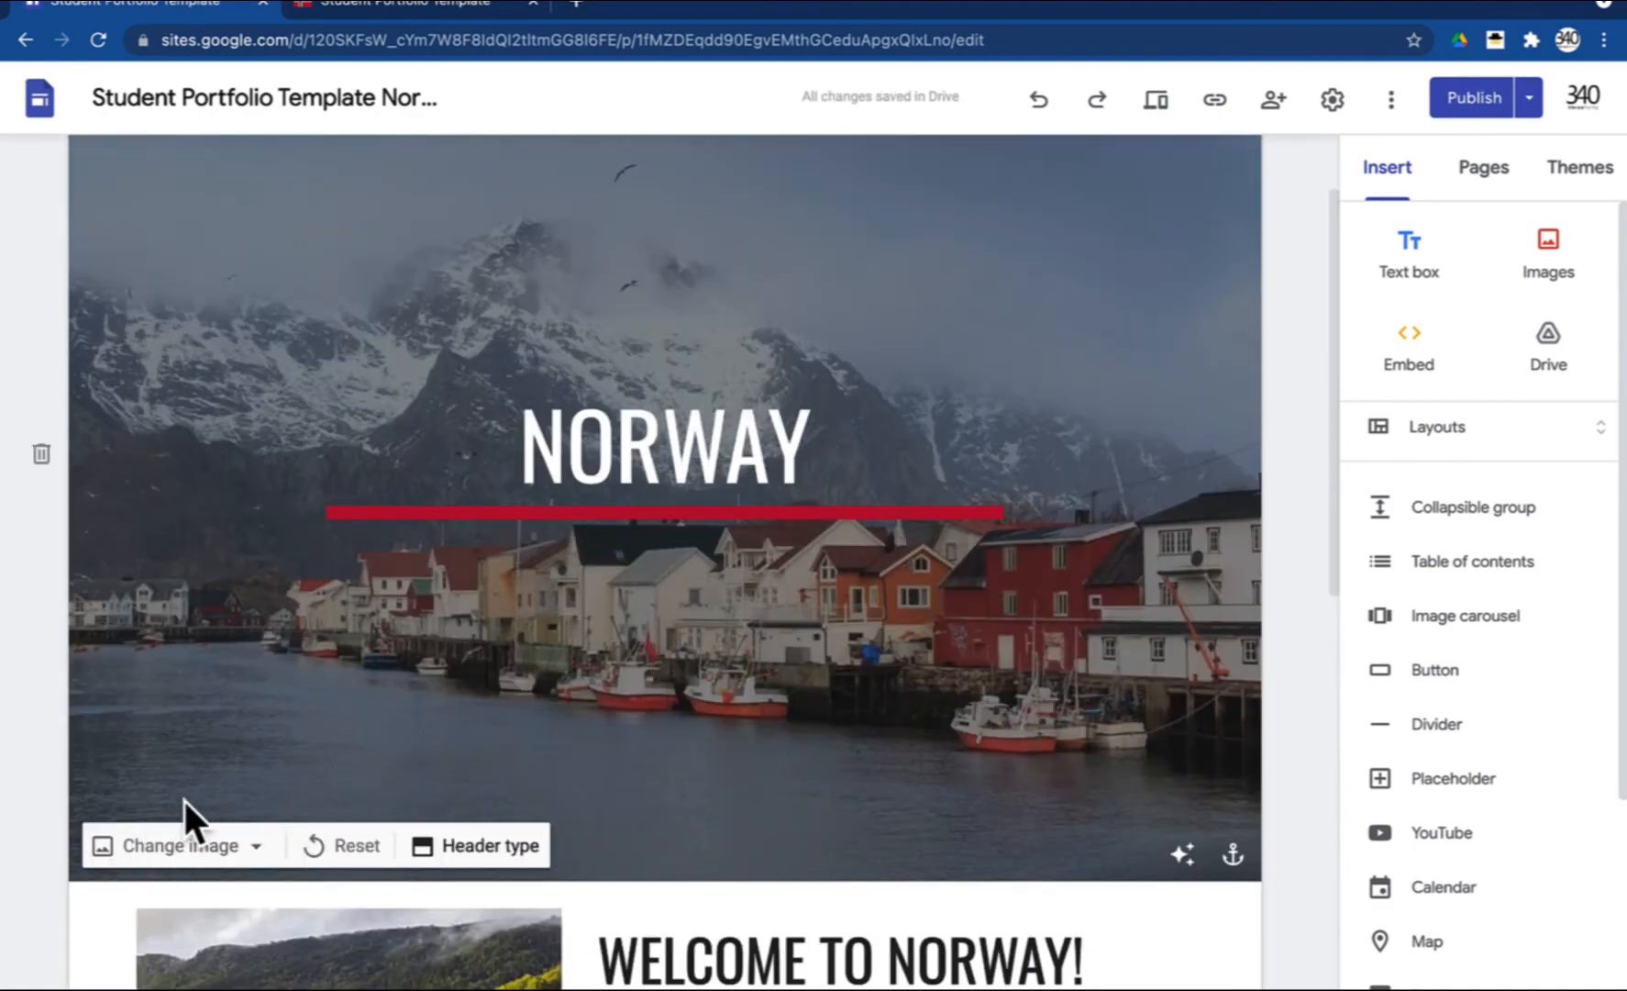
- Replace the Home header image with the snowy mountain lake night photo found through an image search for "norway"
left_click(262, 855)
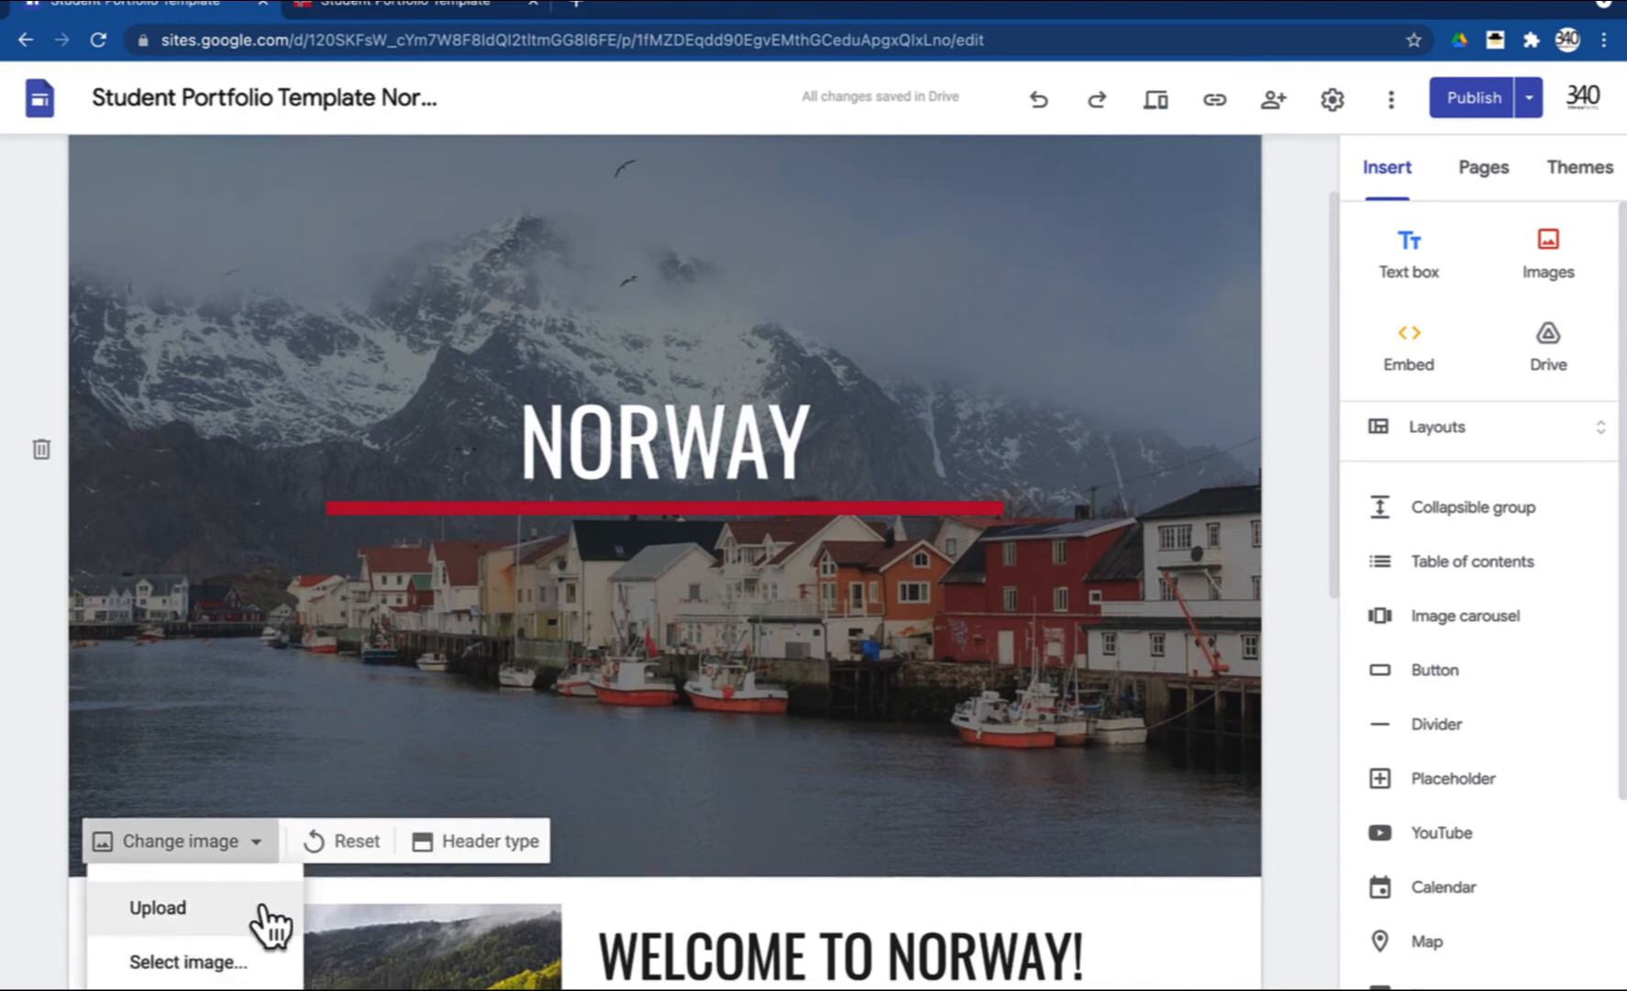
left_click(255, 965)
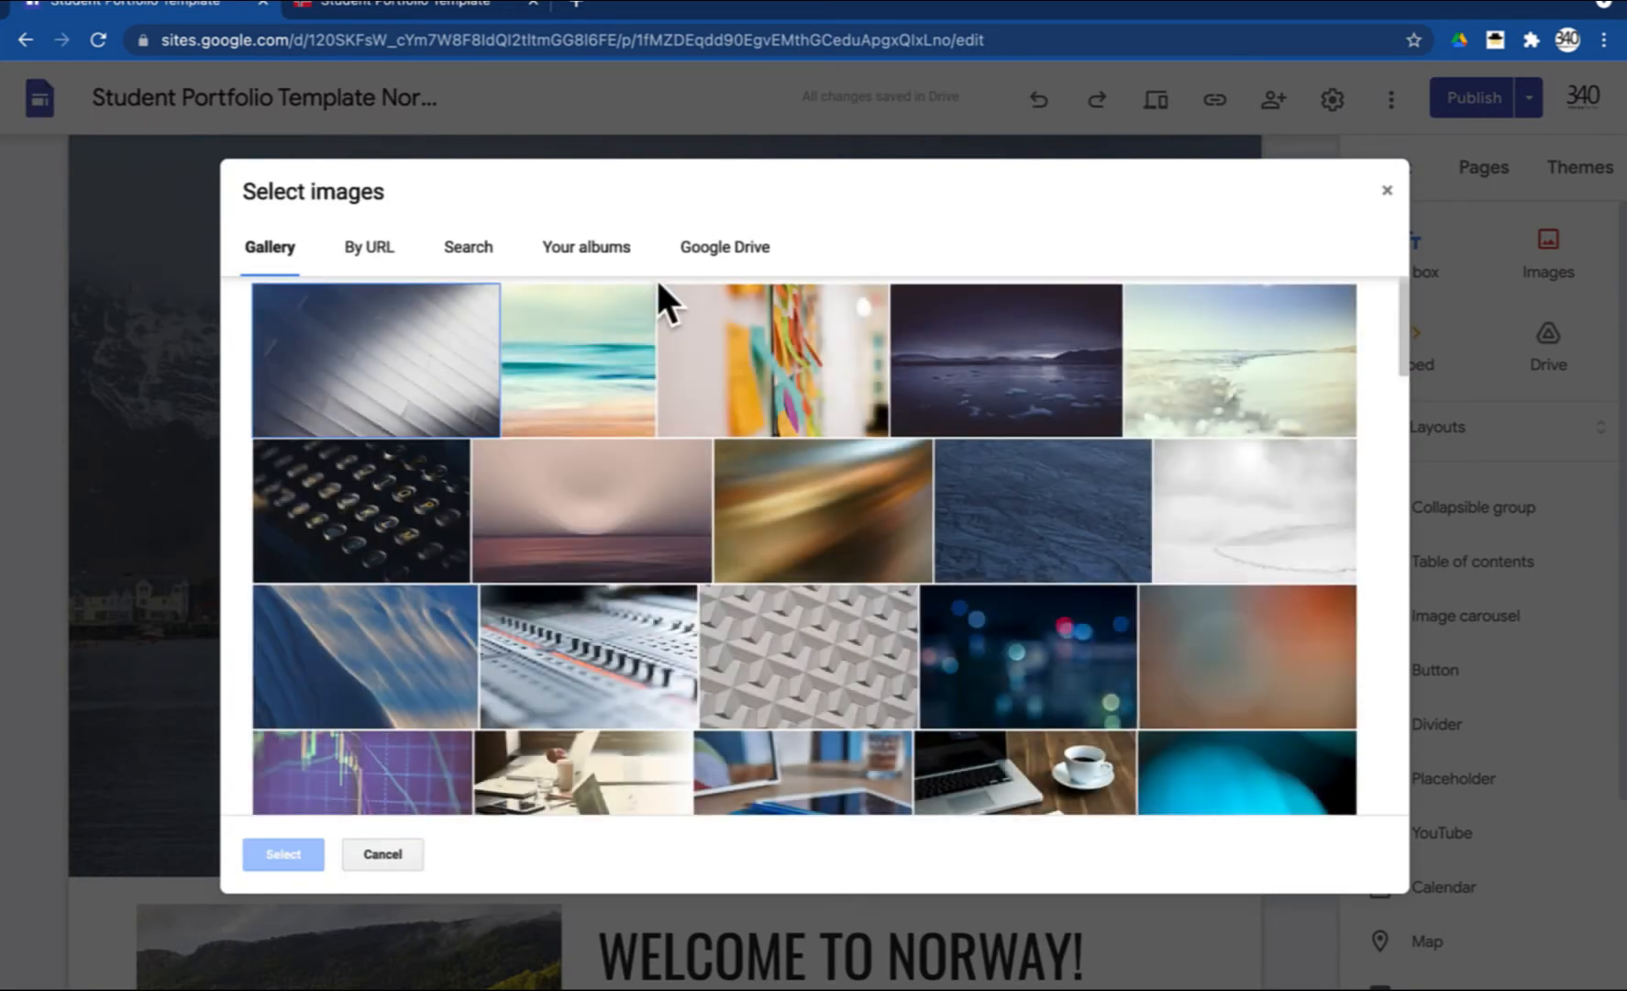
left_click(488, 257)
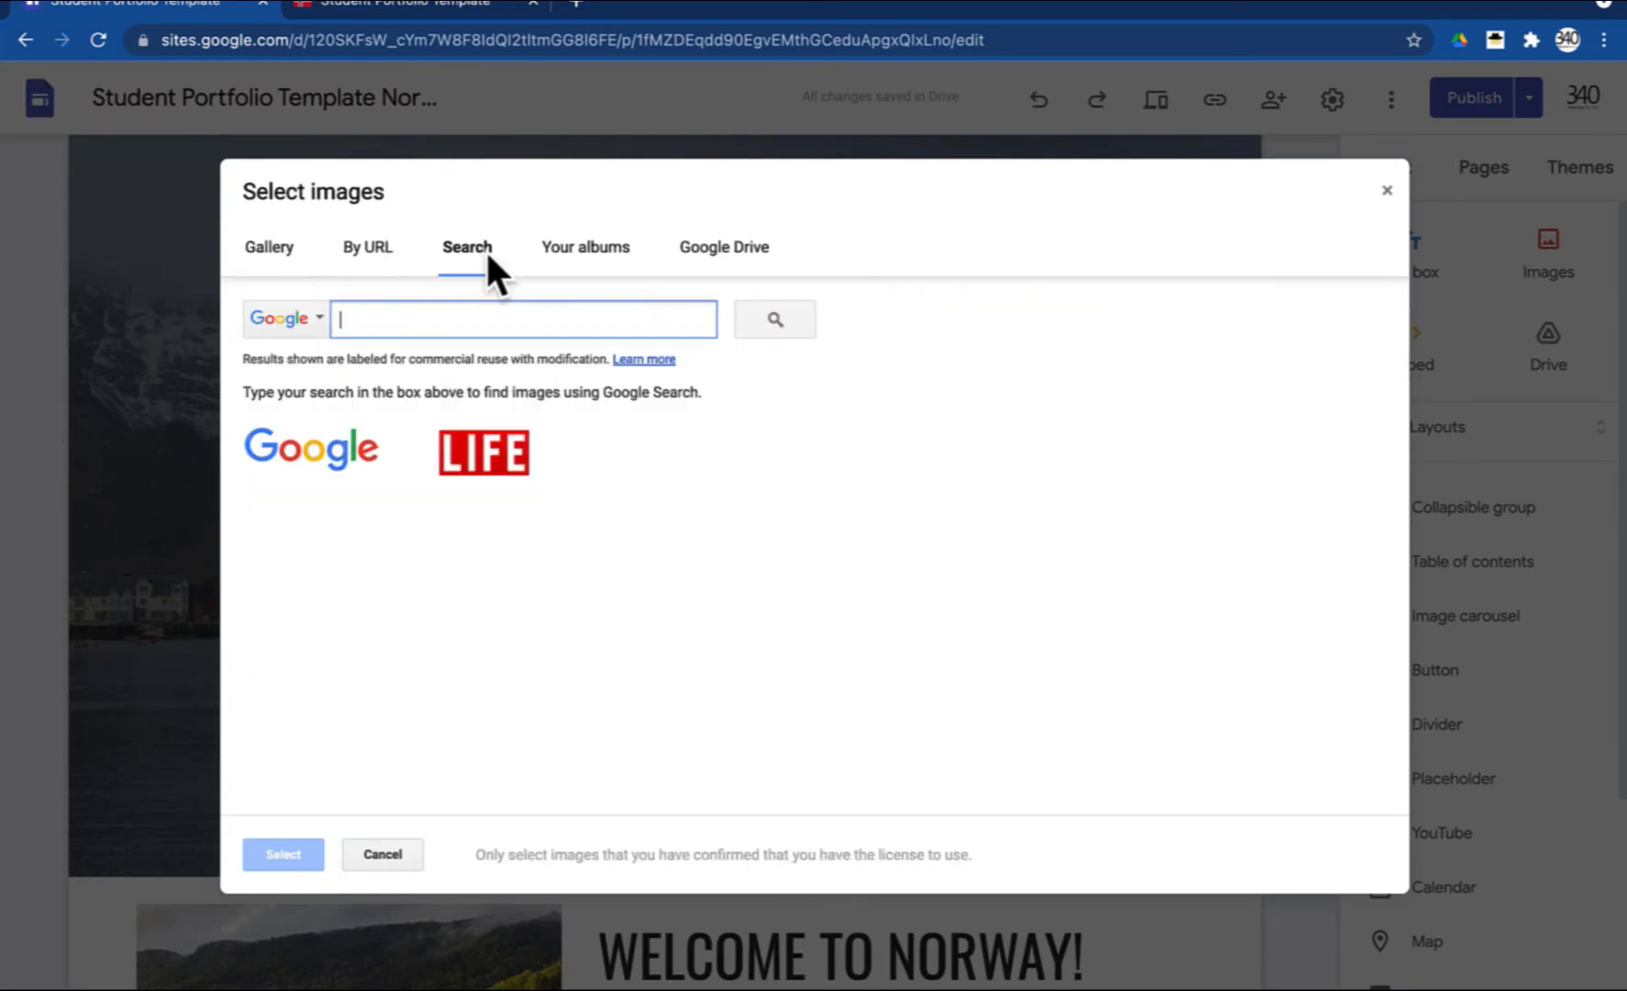
type("norway")
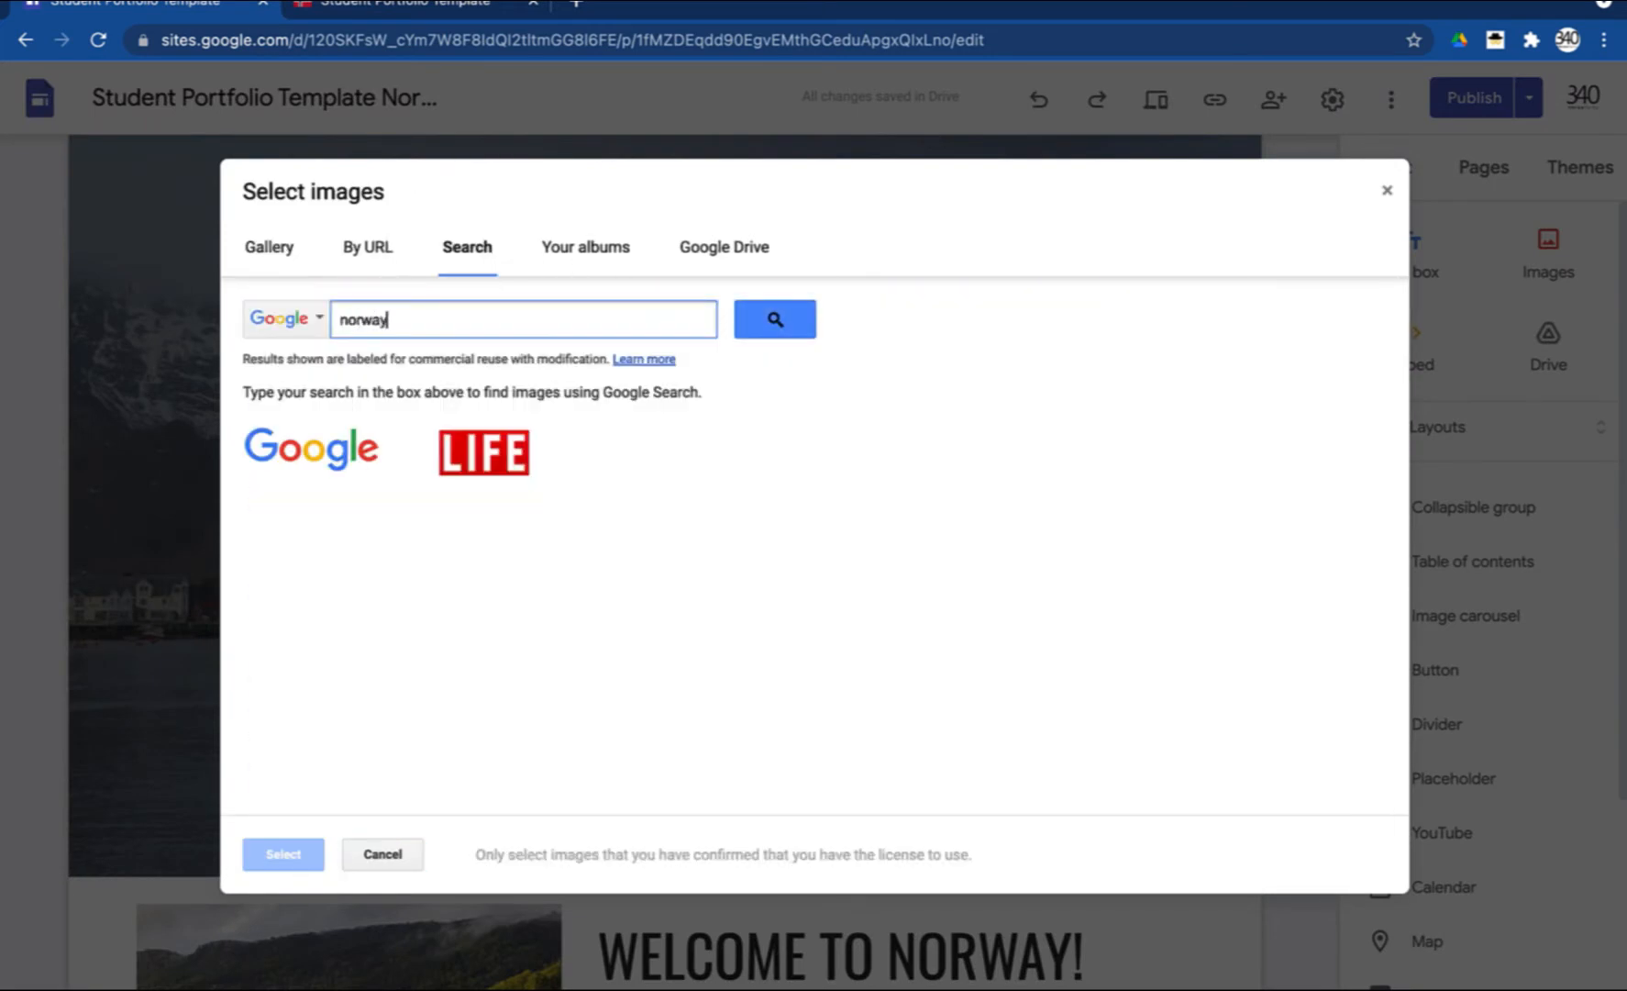
left_click(785, 317)
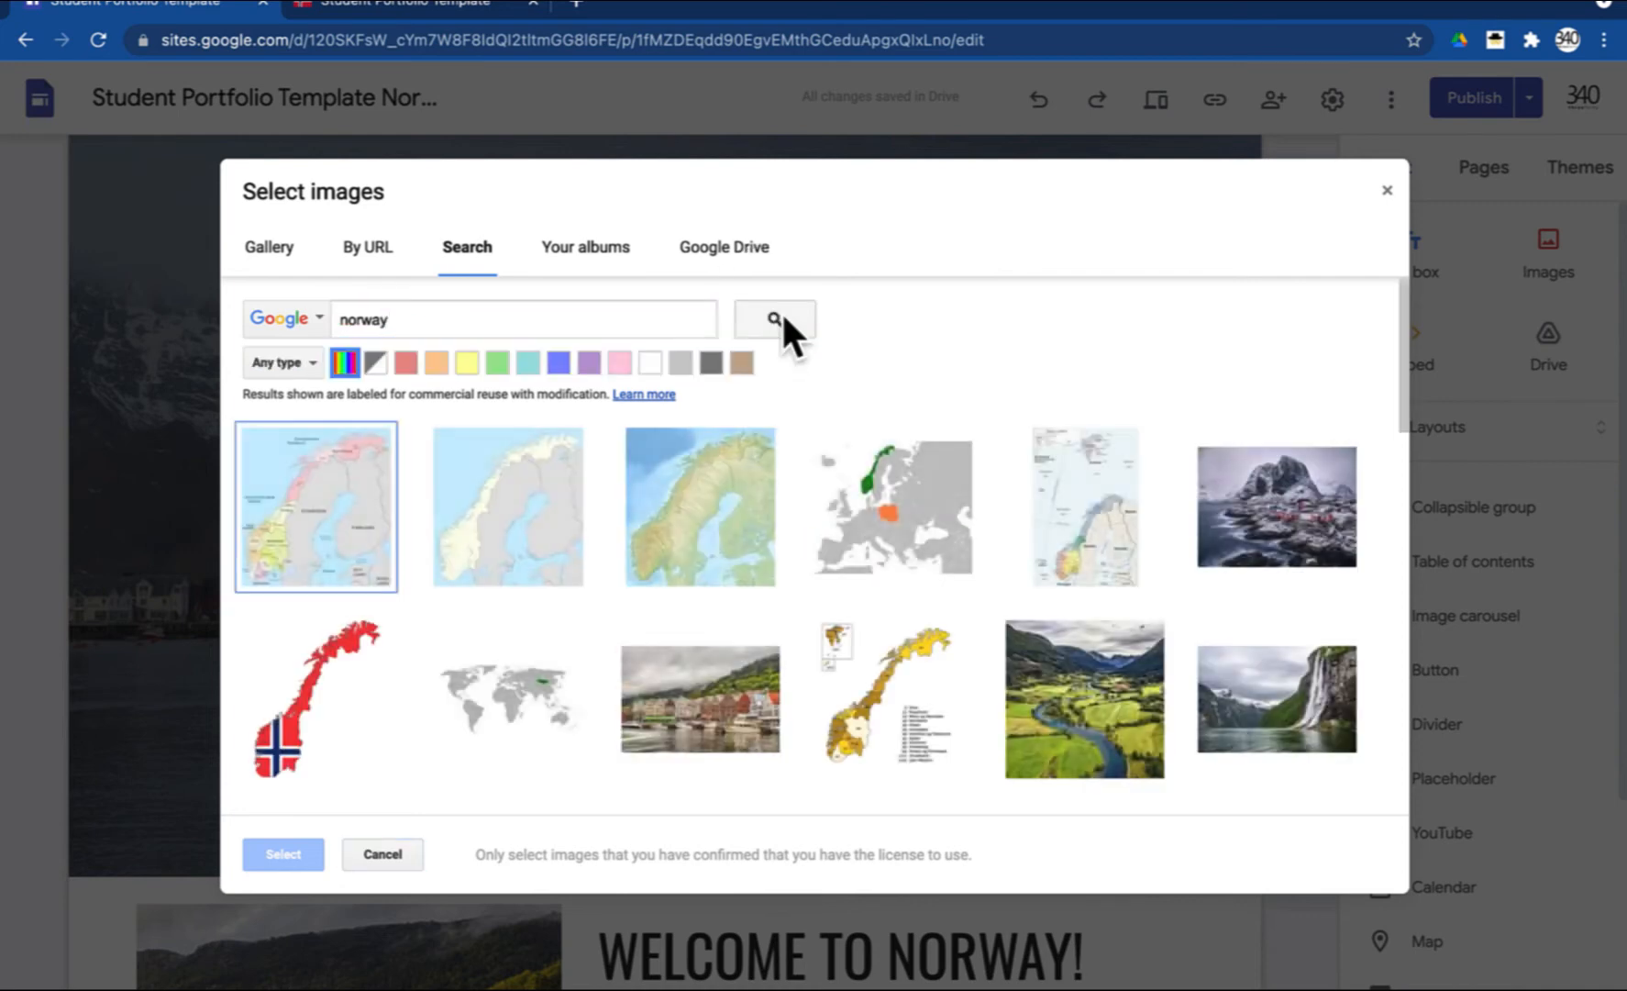
scroll(1029, 523, "down", 2)
scroll(1028, 525, "down", 5)
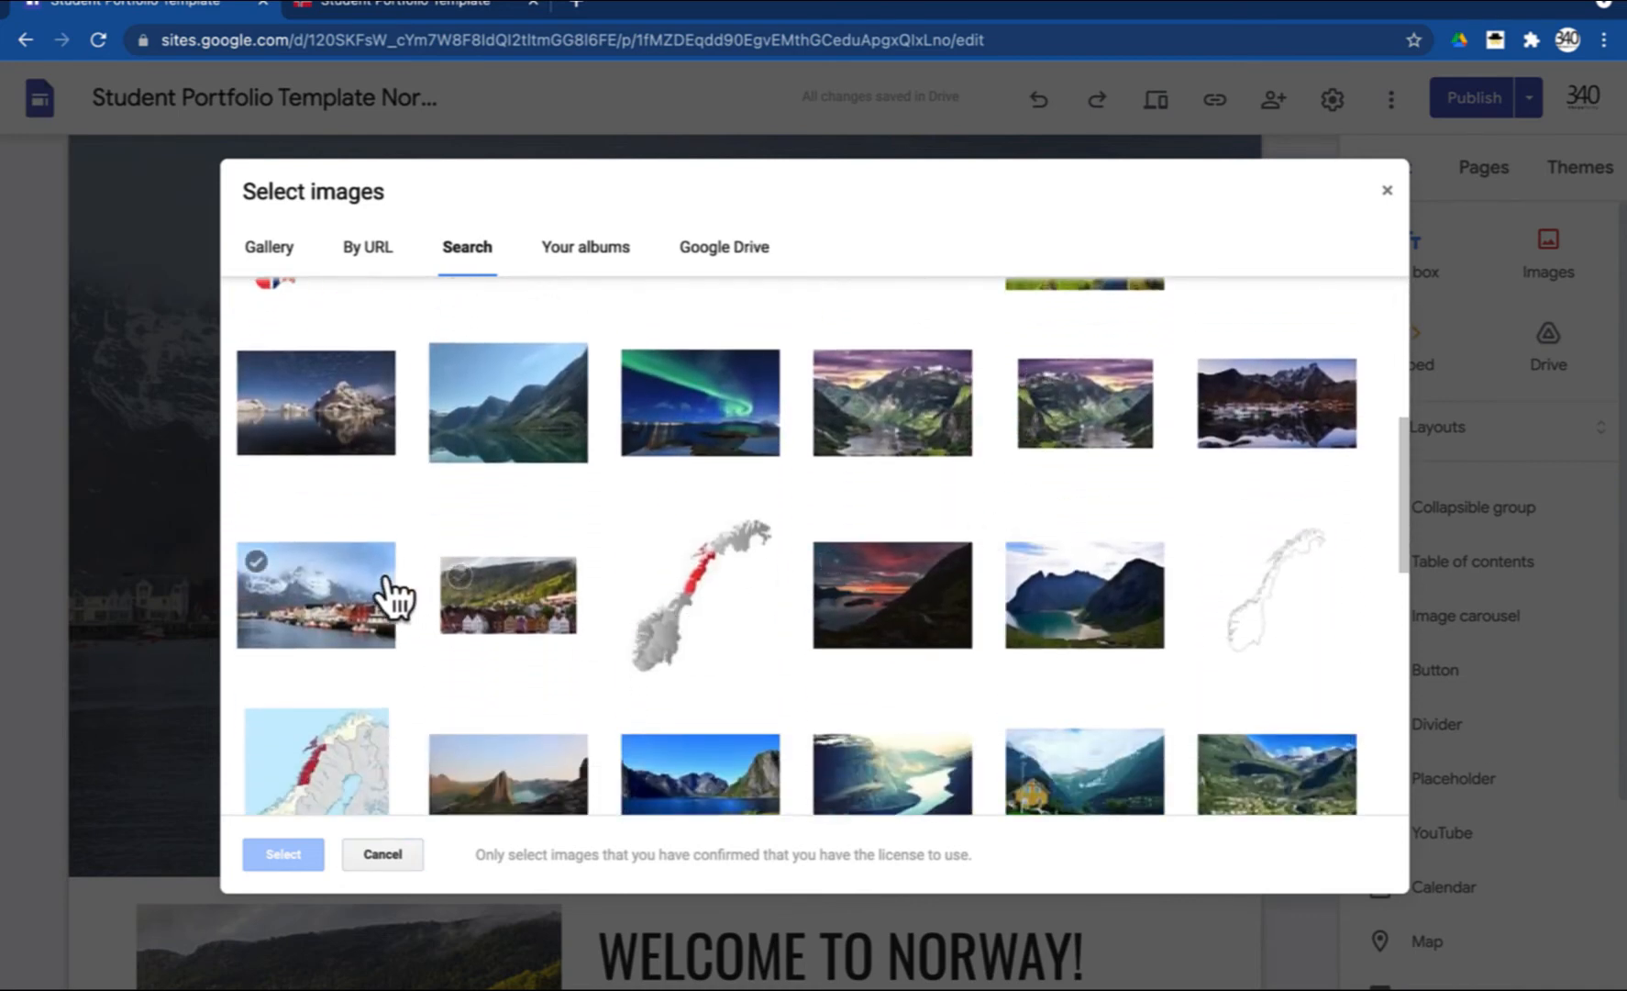
left_click(384, 431)
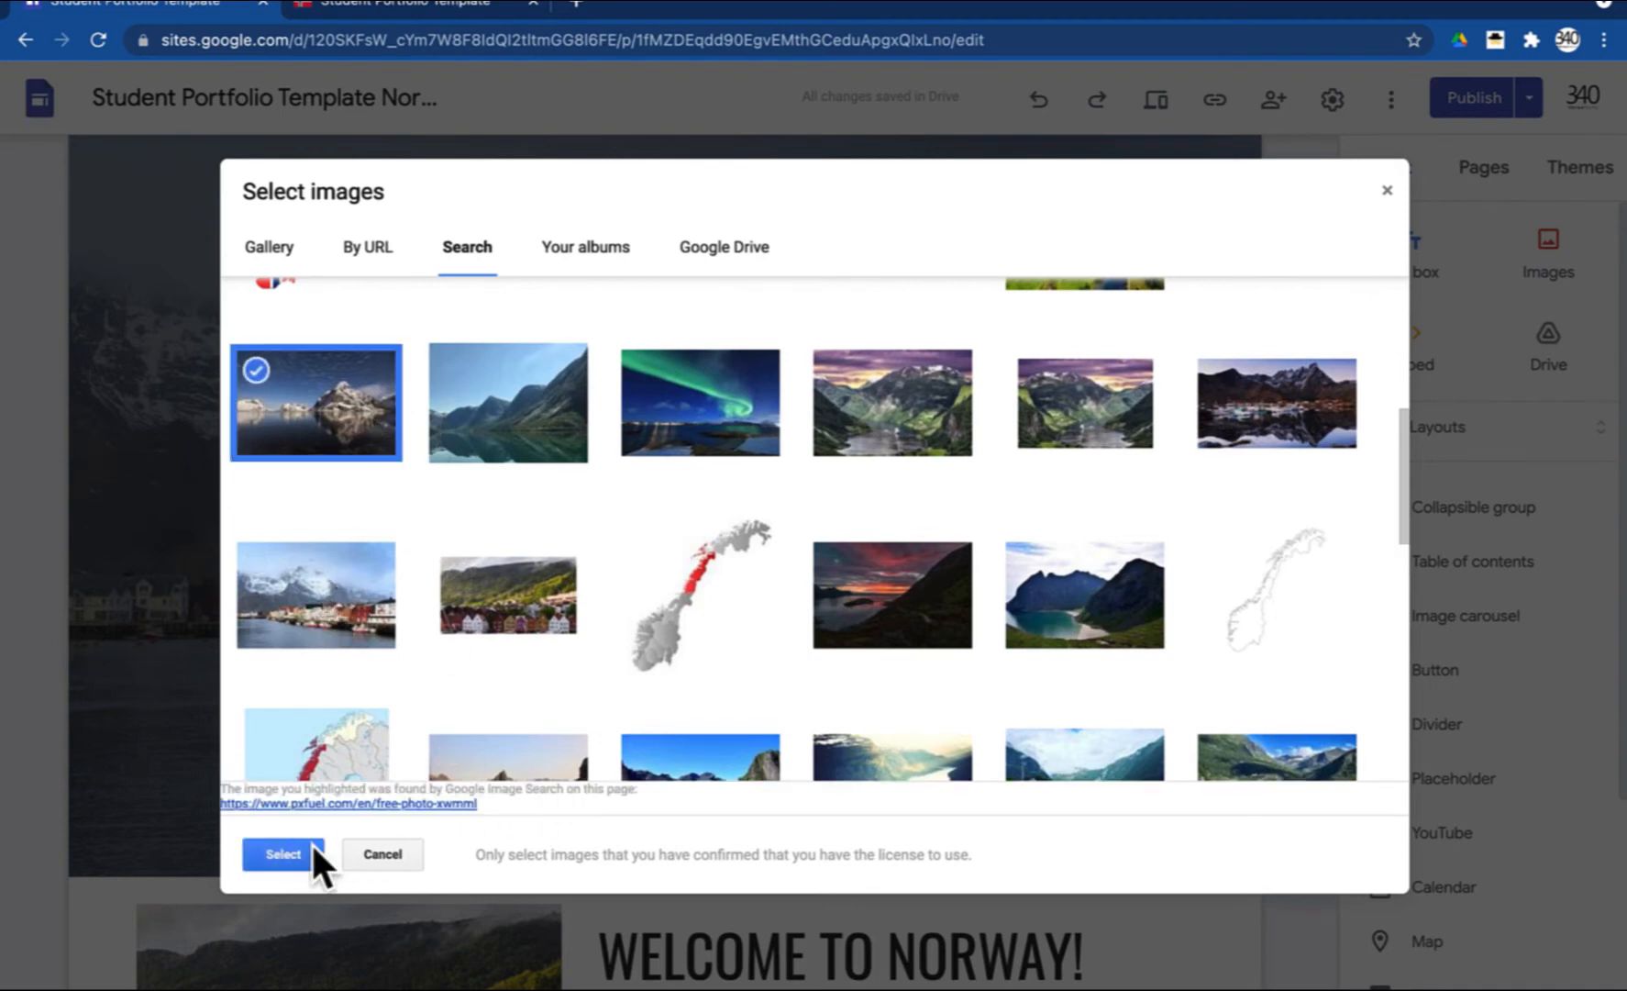
left_click(310, 855)
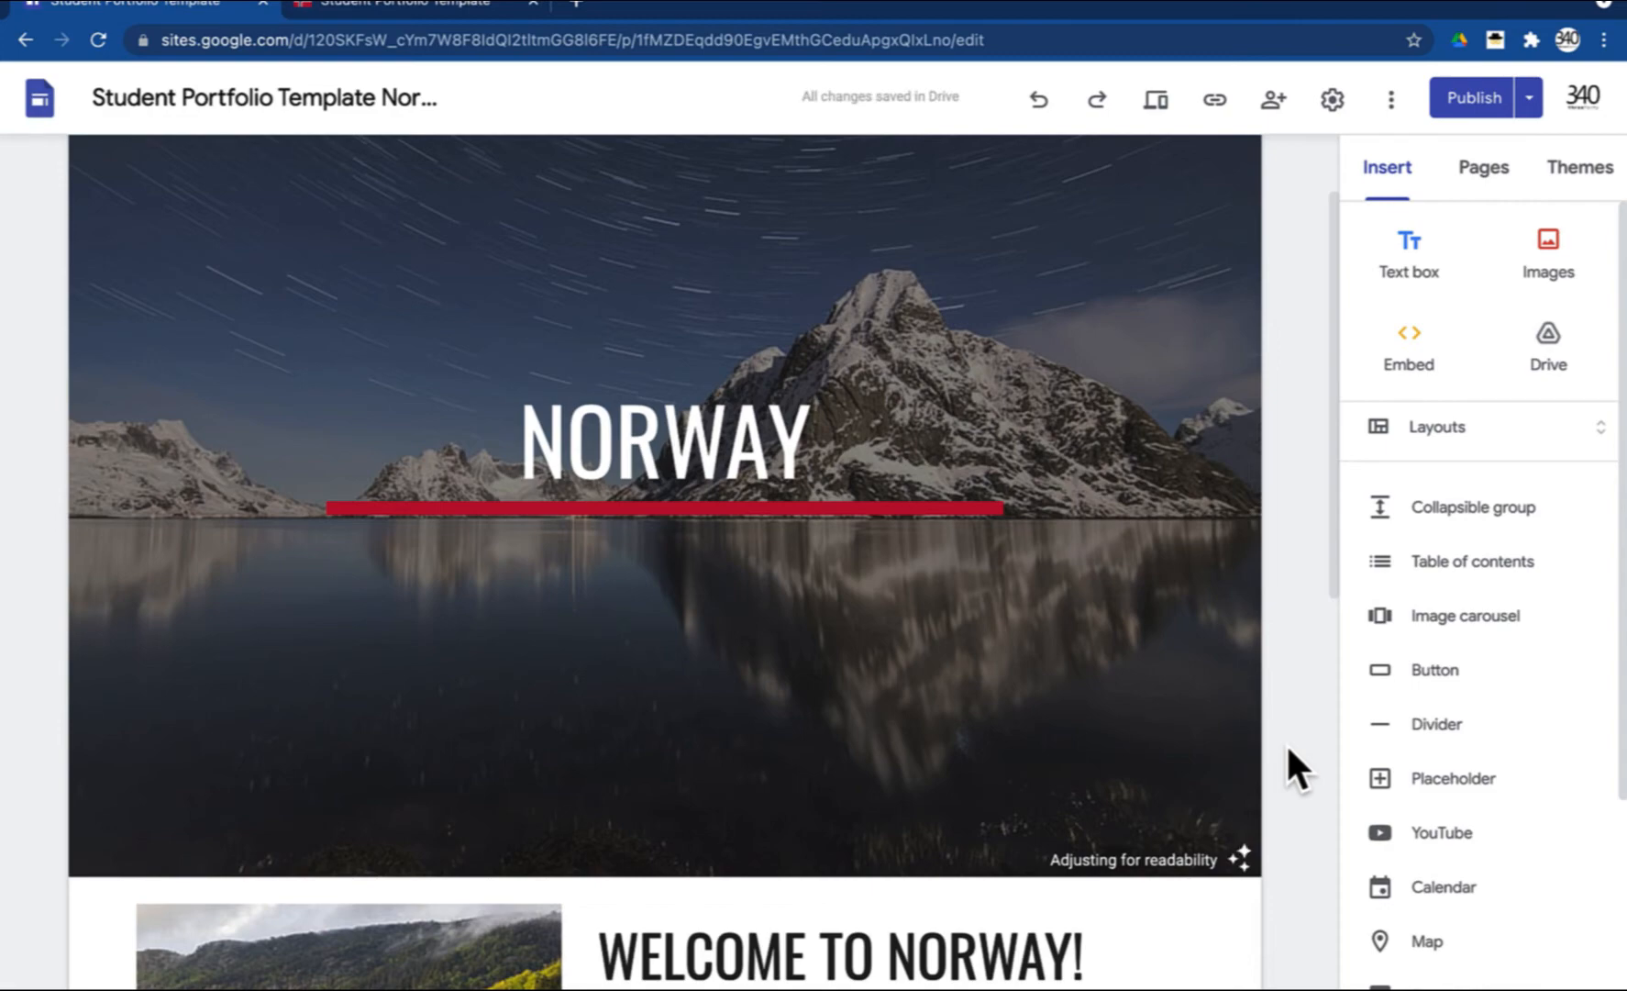
- Undo the Home header image replacement
key("ctrl+z")
scroll(1287, 742, "down", 7)
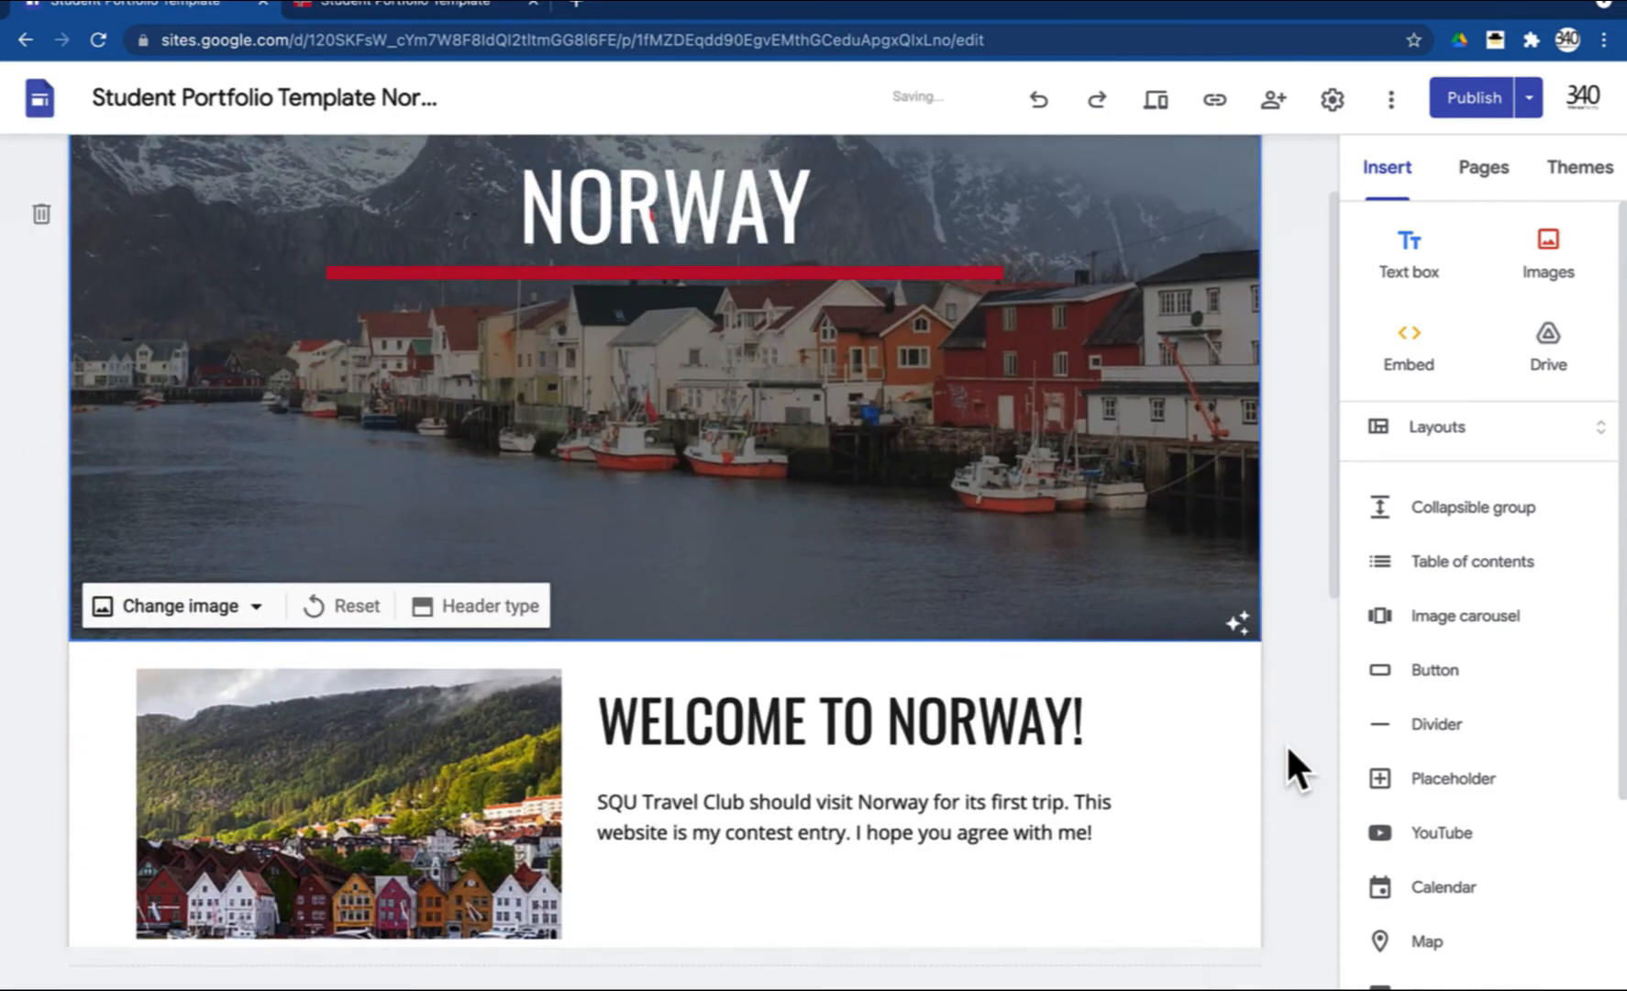
scroll(1287, 742, "down", 2)
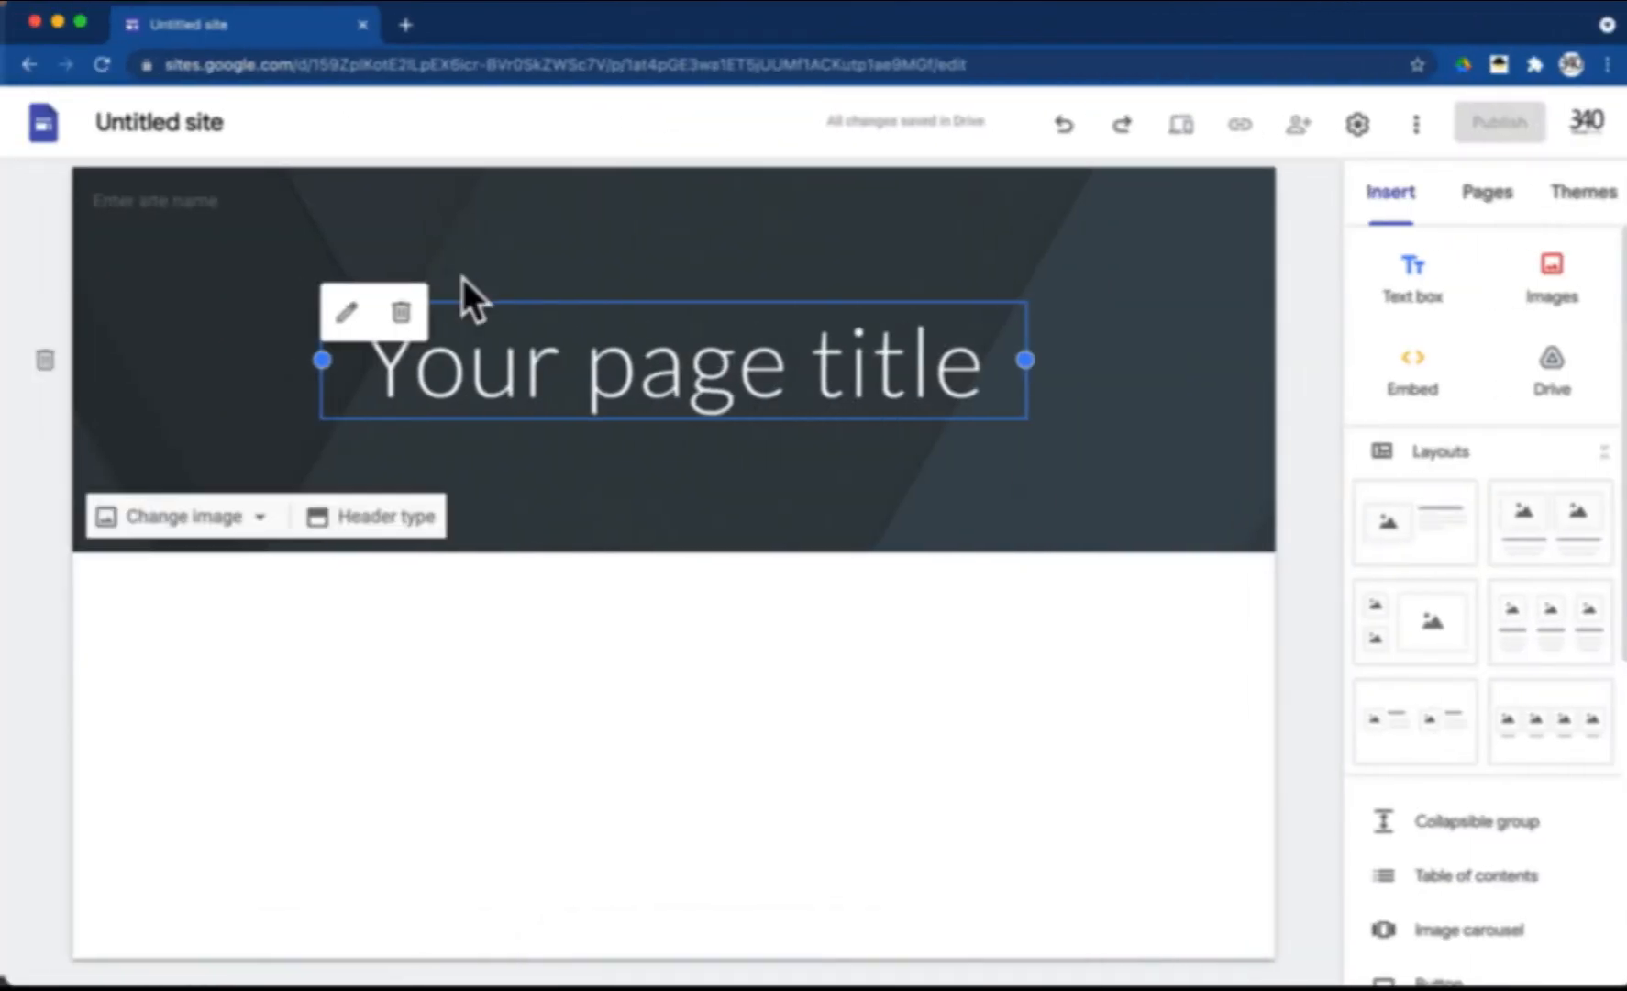
- In the new untitled site, set the page title to "Norway" and enter "Norway" as the site name
left_click(680, 401)
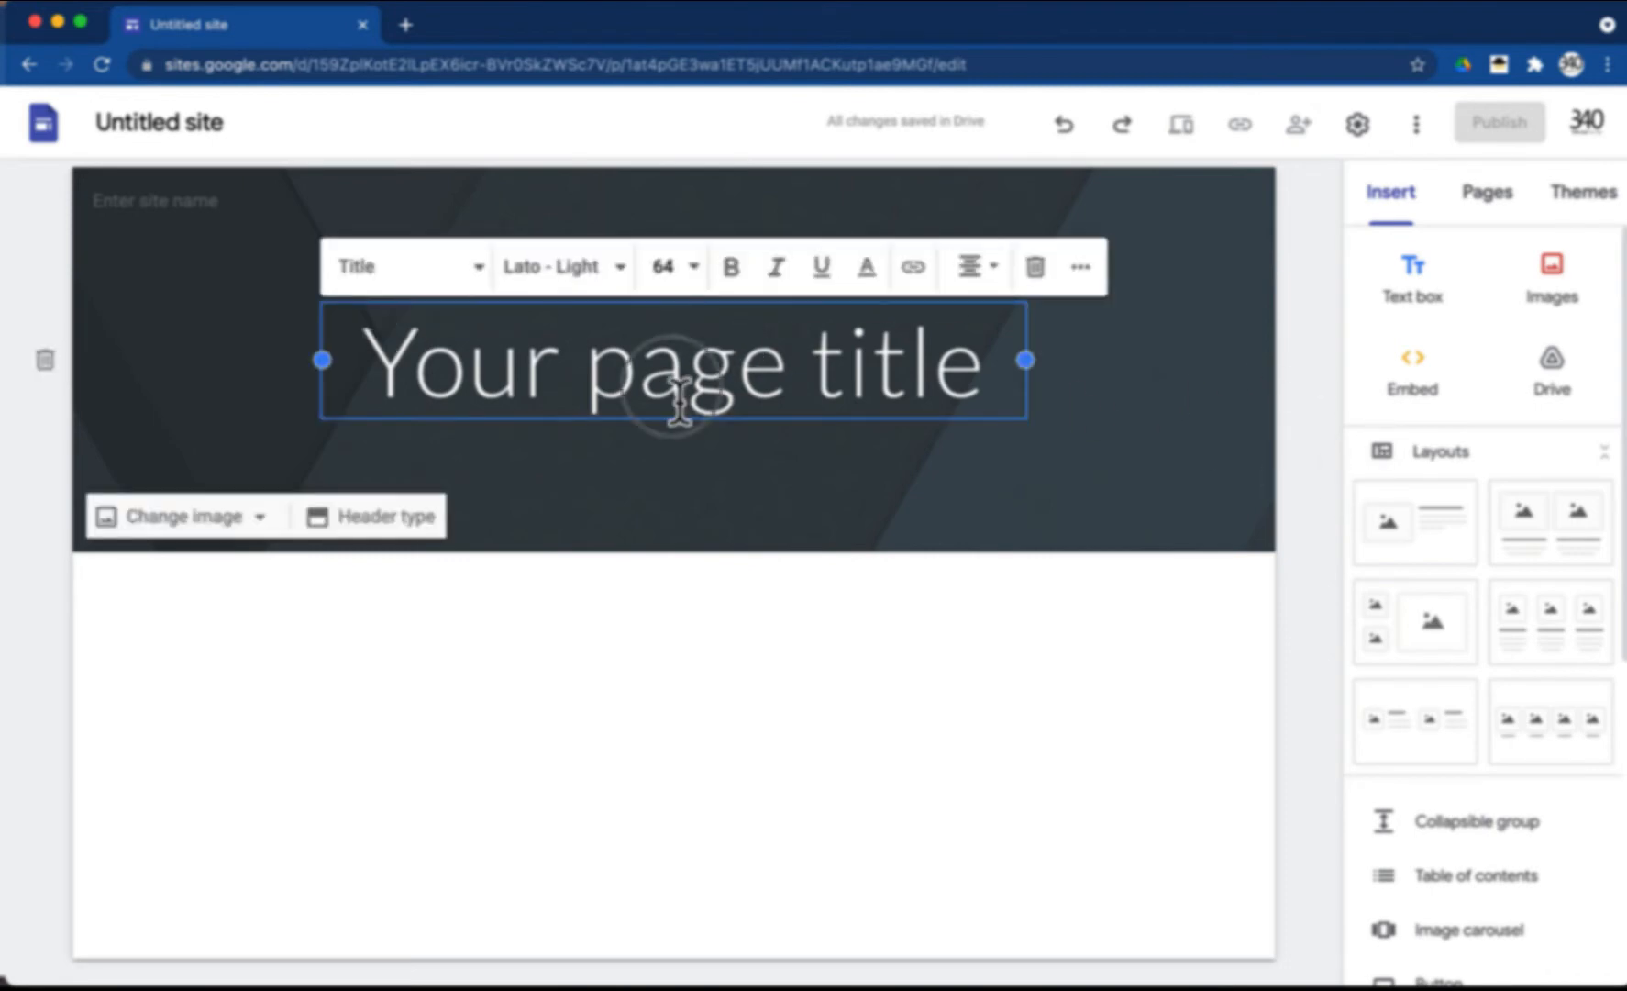
triple_click(680, 401)
type("Norway")
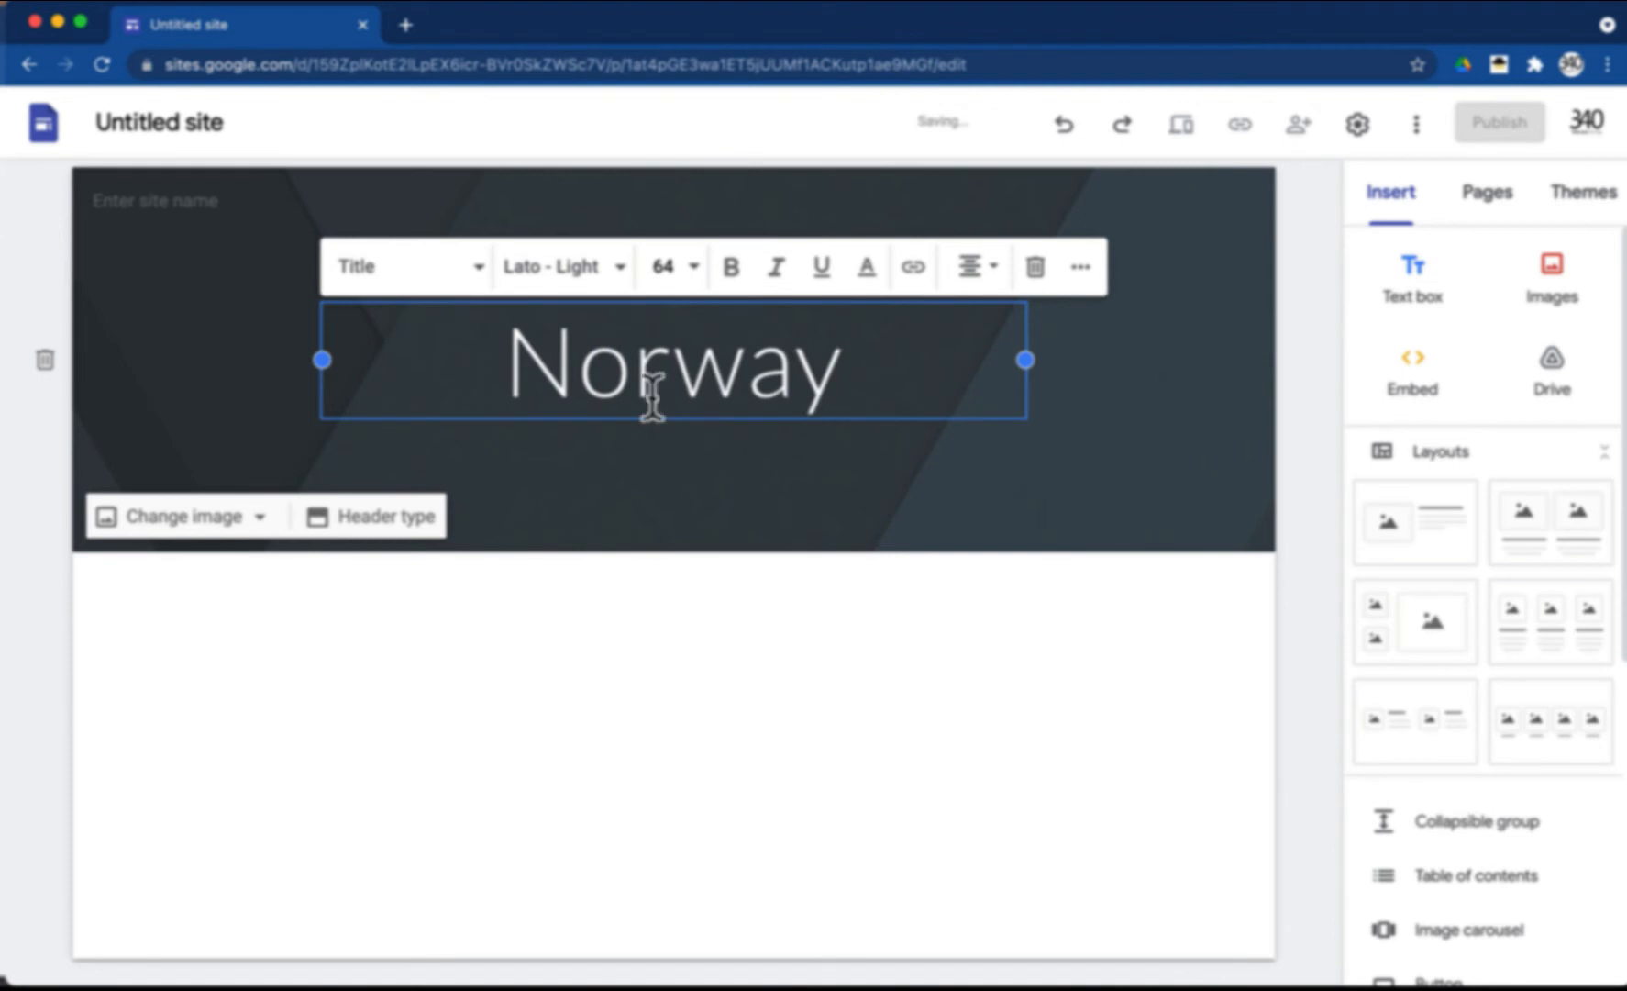
left_click(139, 211)
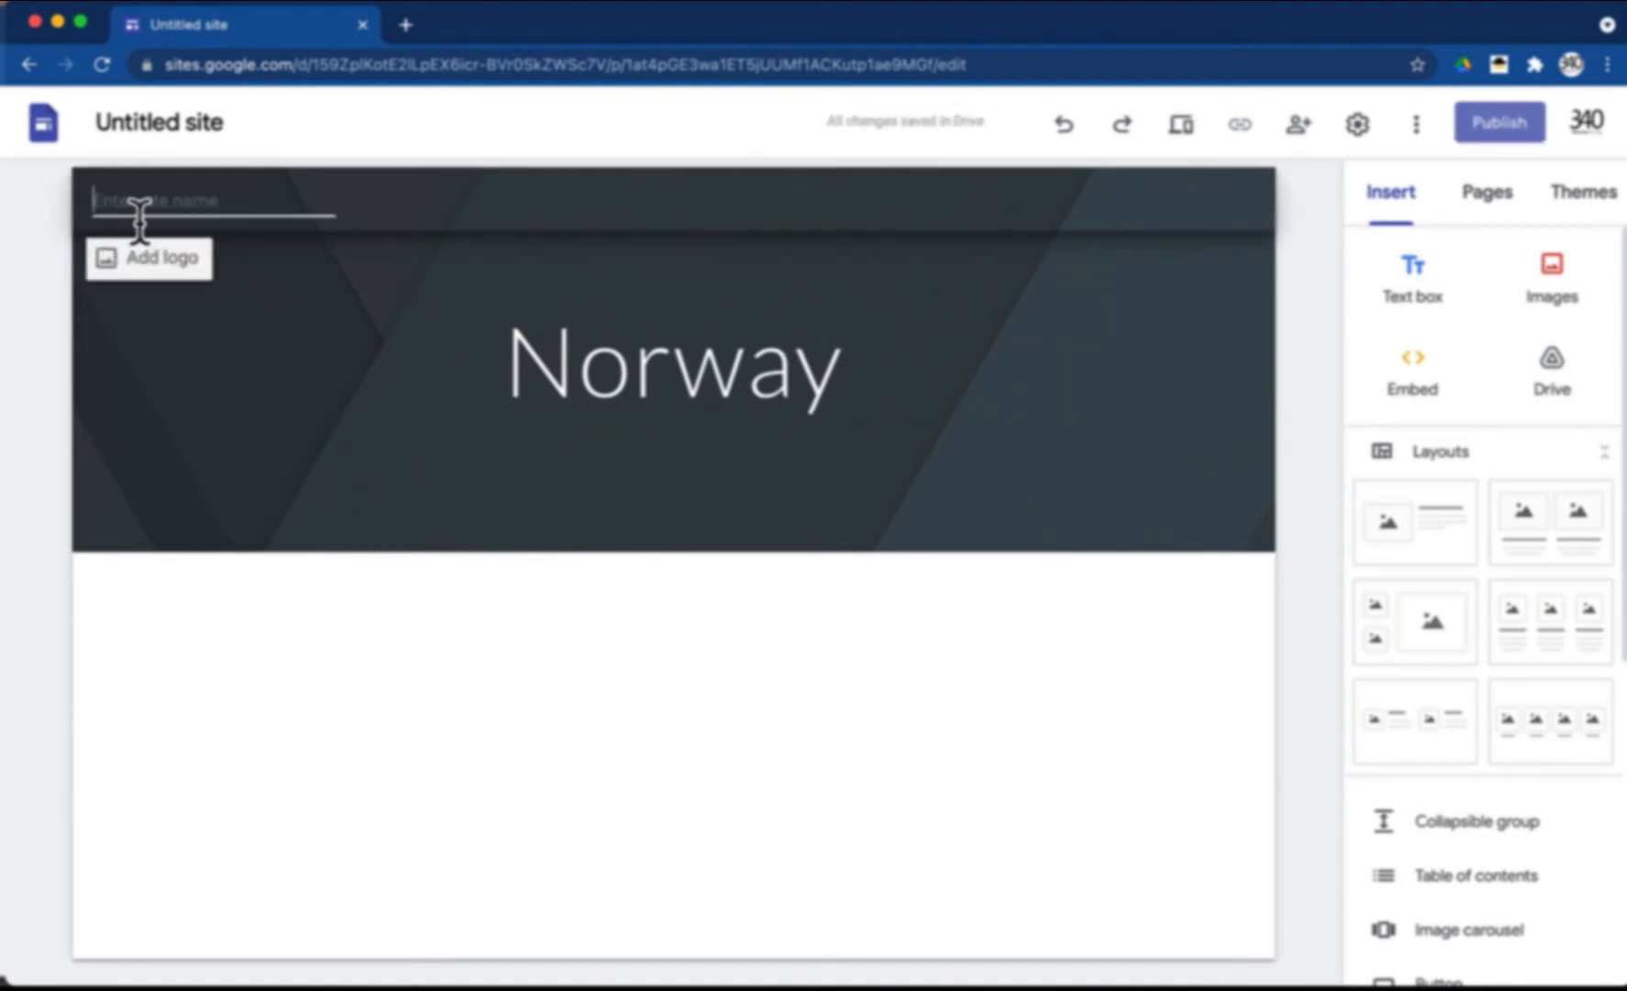
type("Norway")
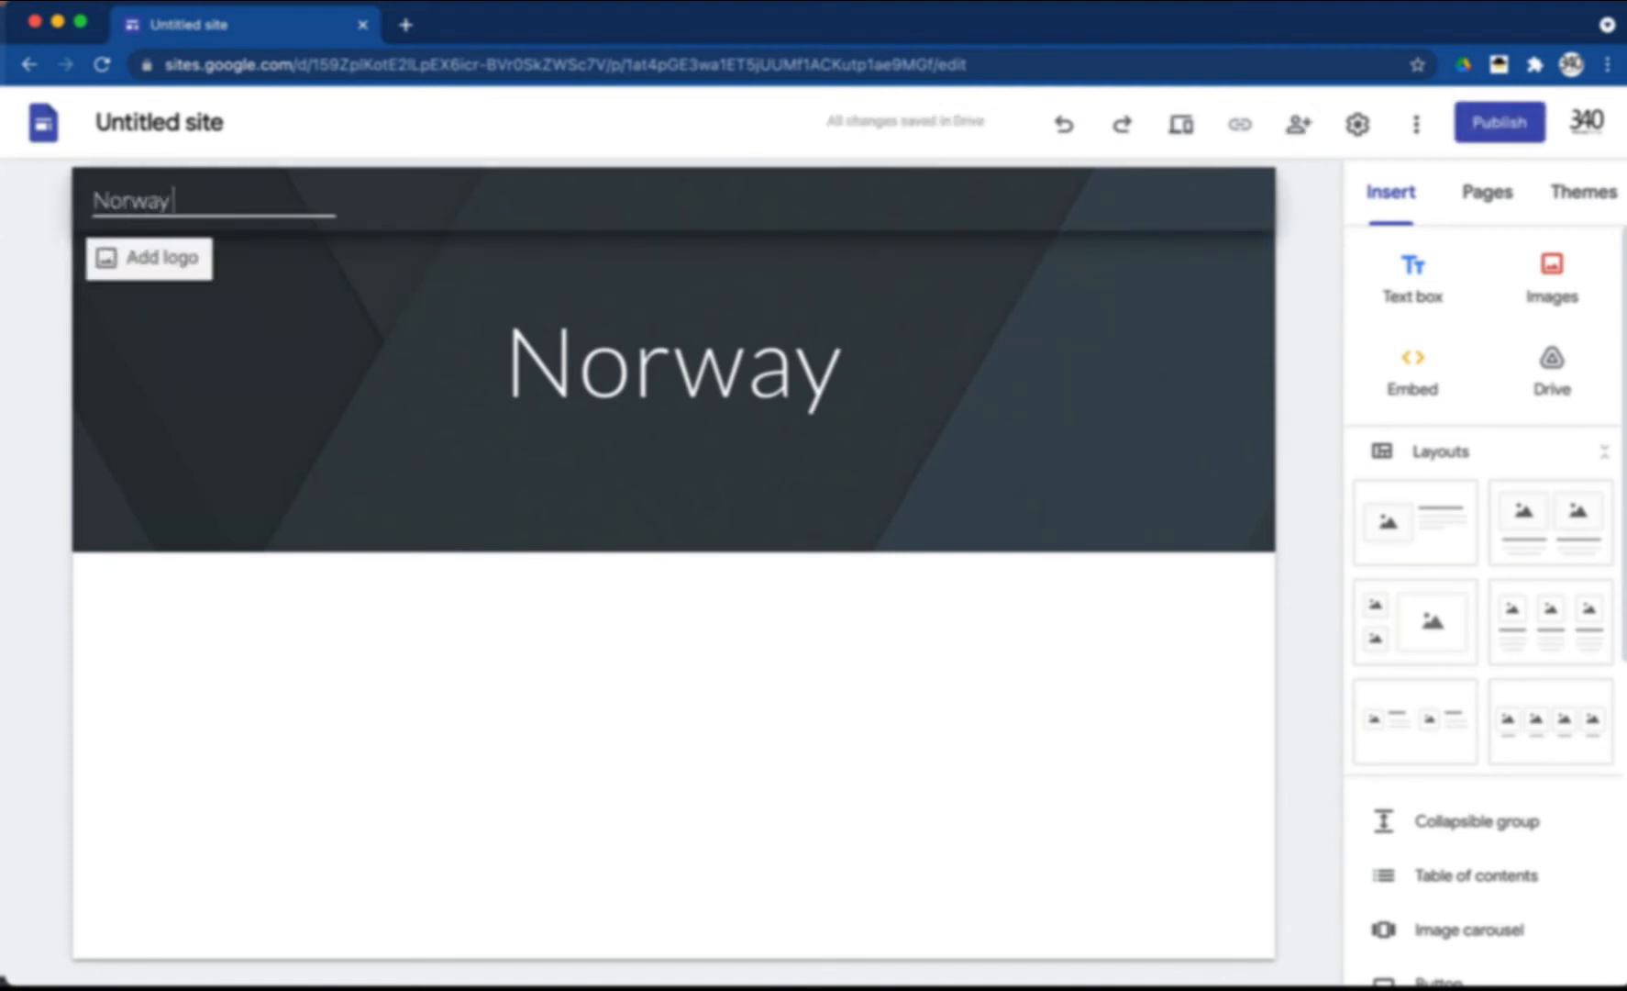
- Complete the site name as "Norway Student Project"
type(" Student Proj")
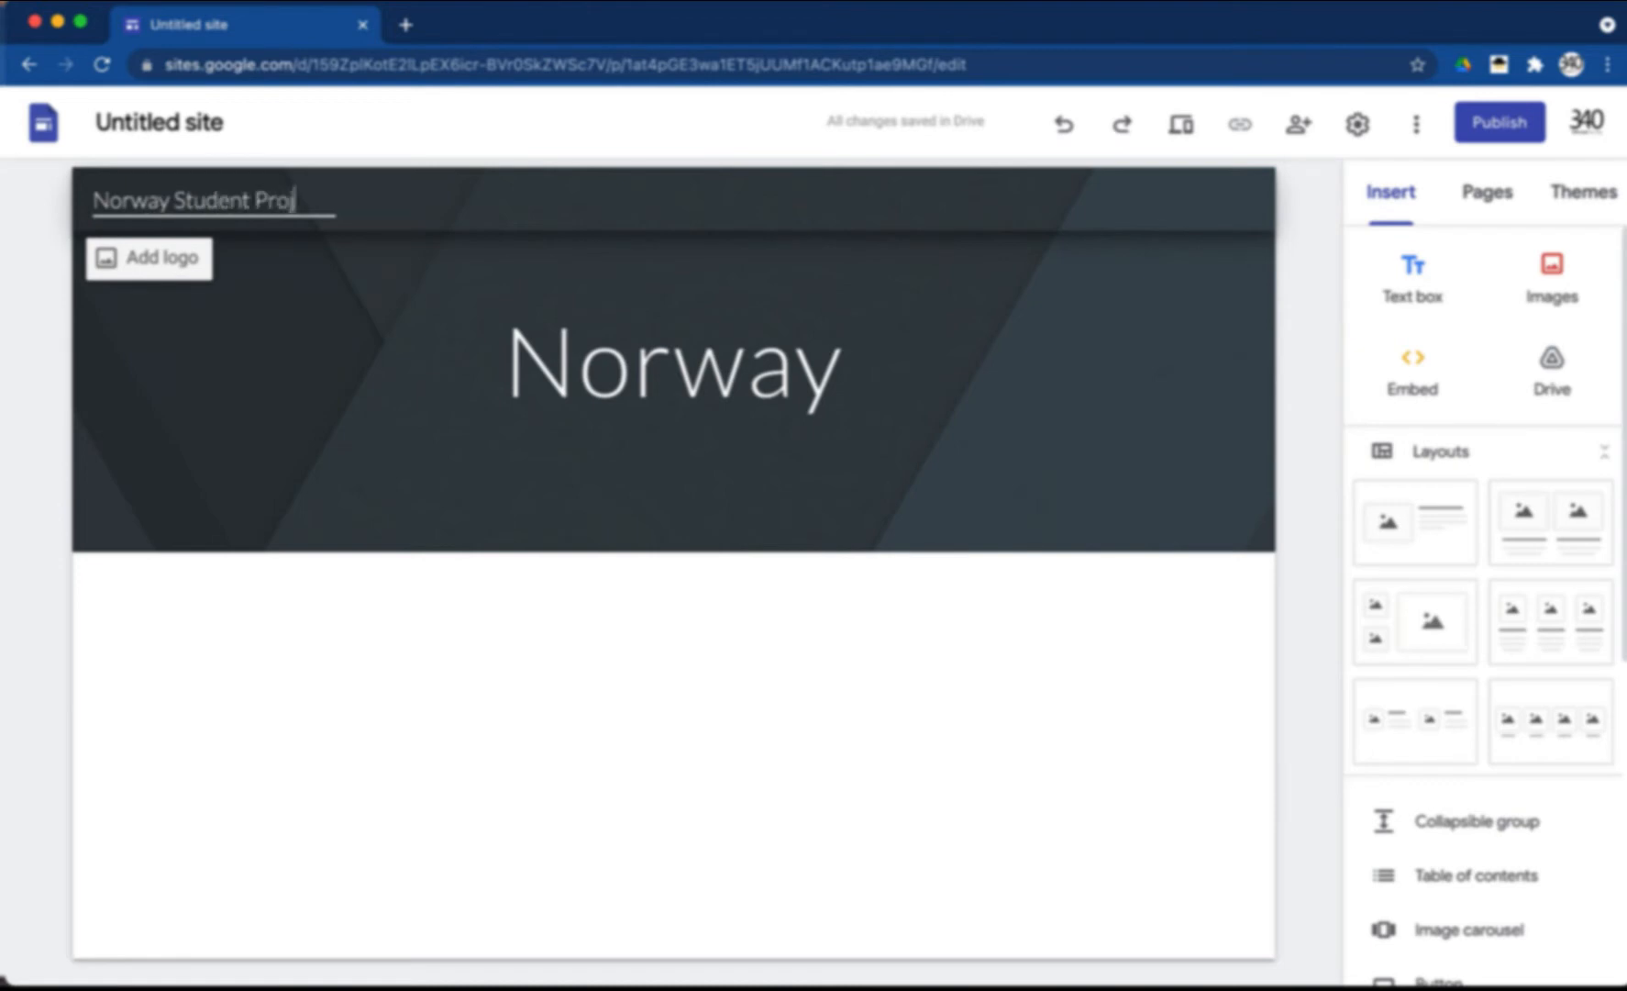
type("ect")
key("Return")
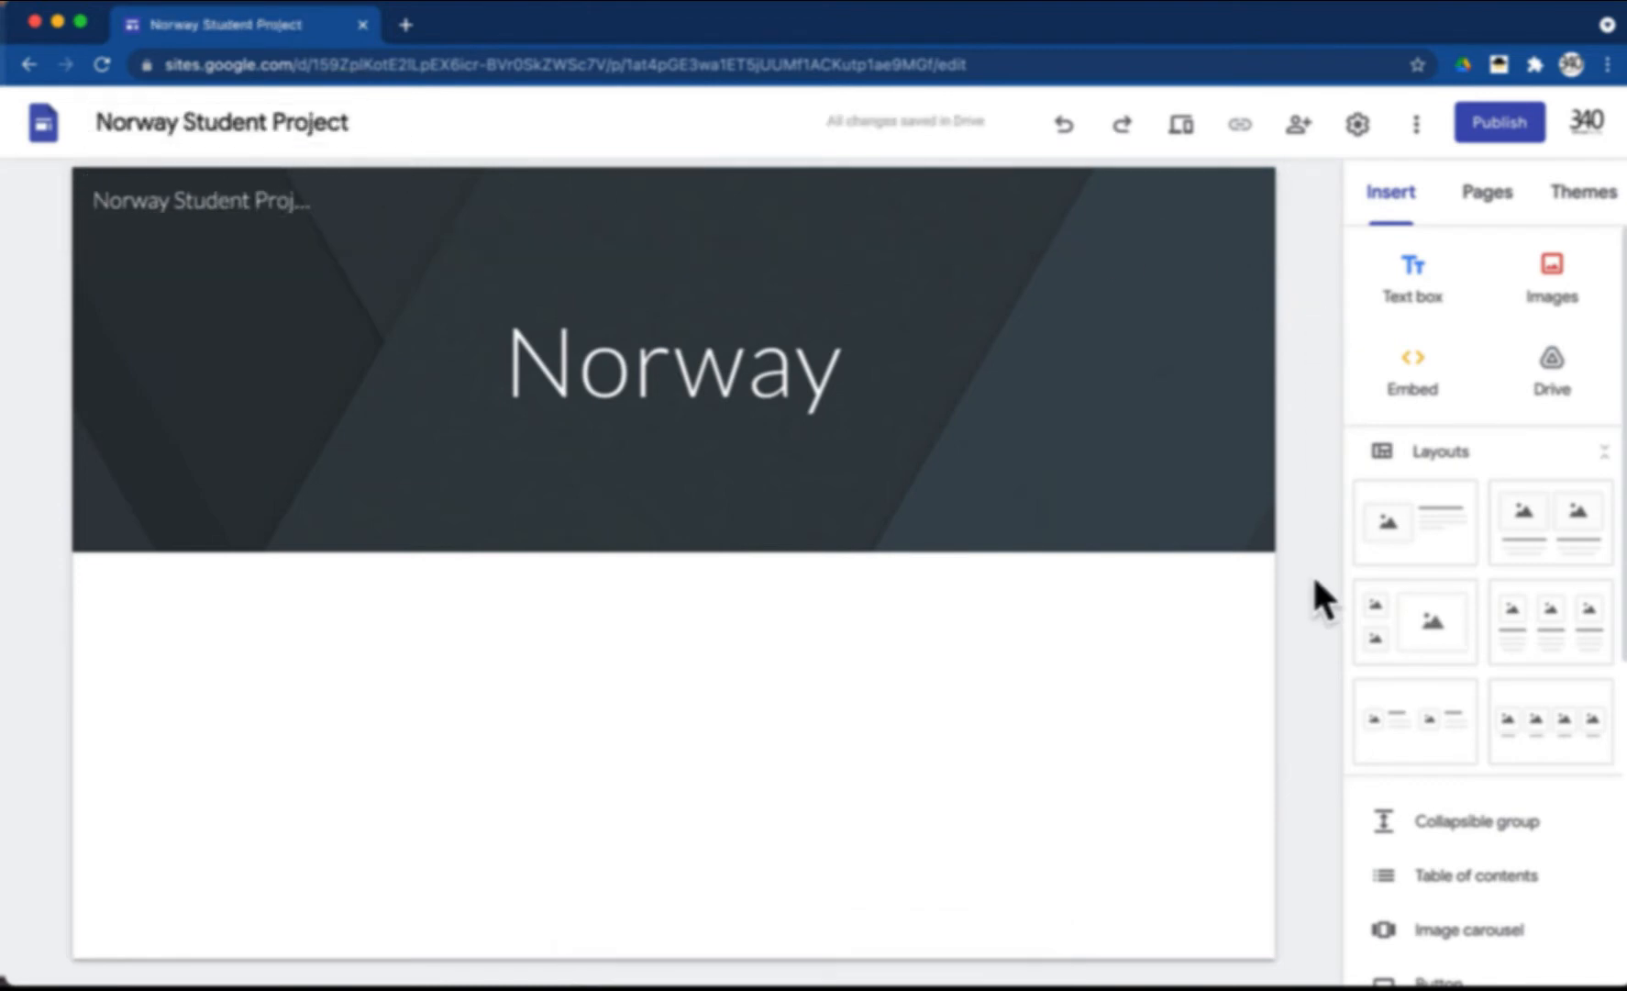
- Add a new page named "Outline" to the site
left_click(1518, 208)
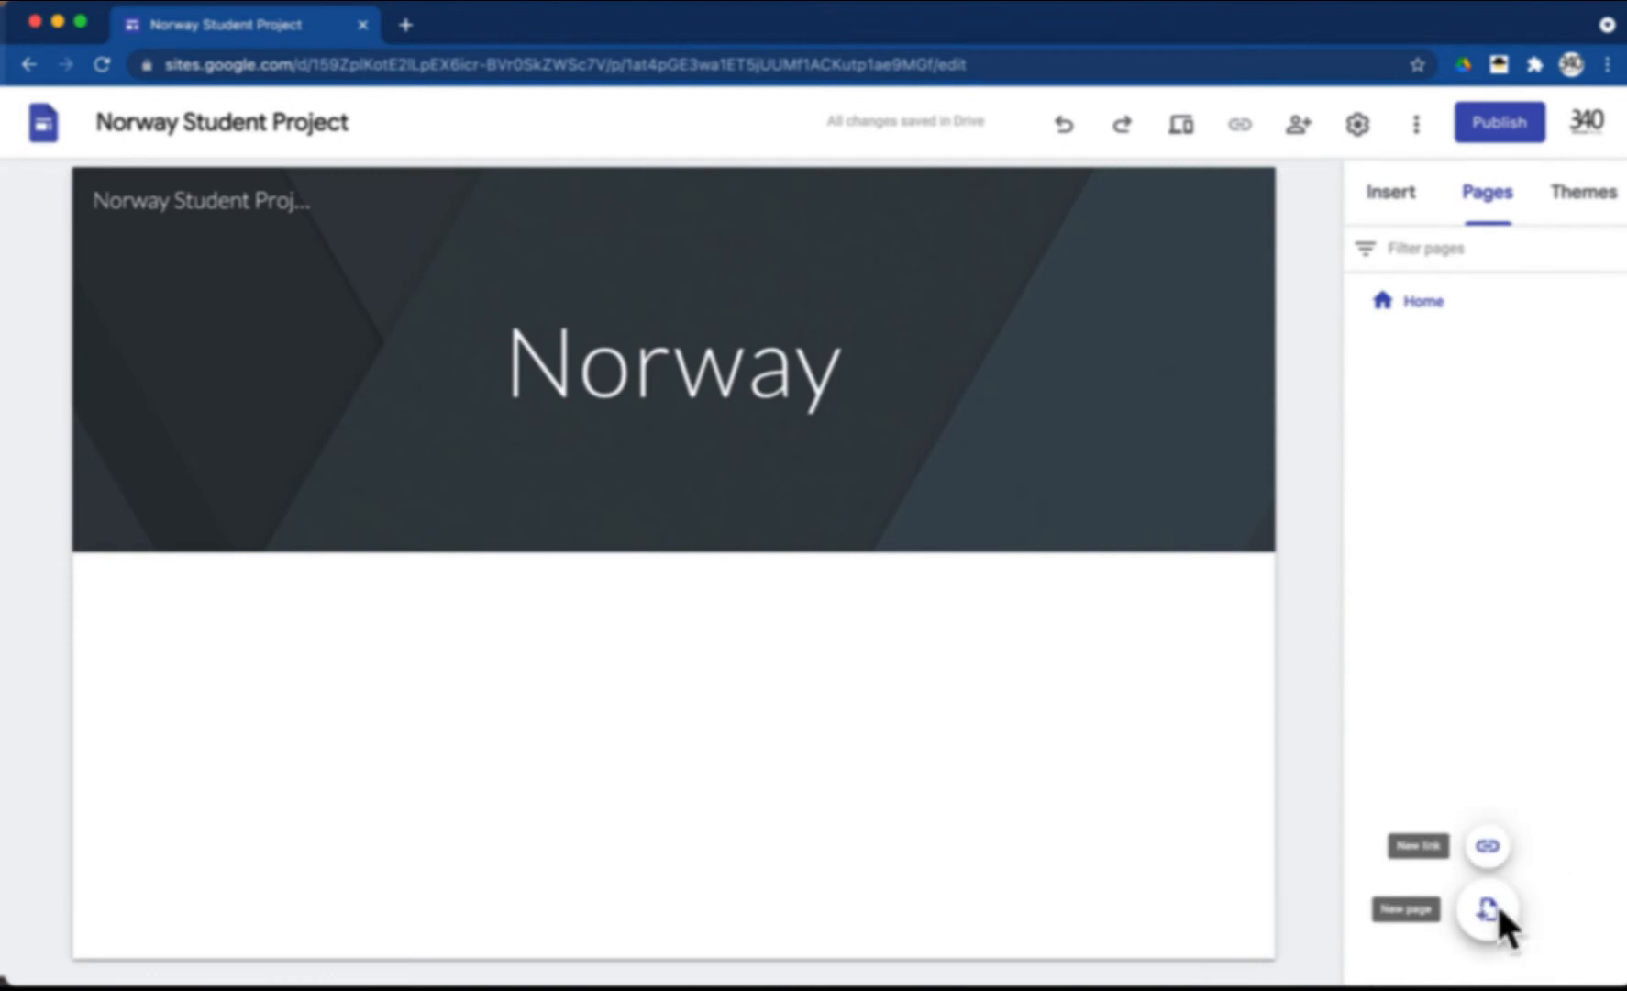
left_click(1497, 904)
type("Outline")
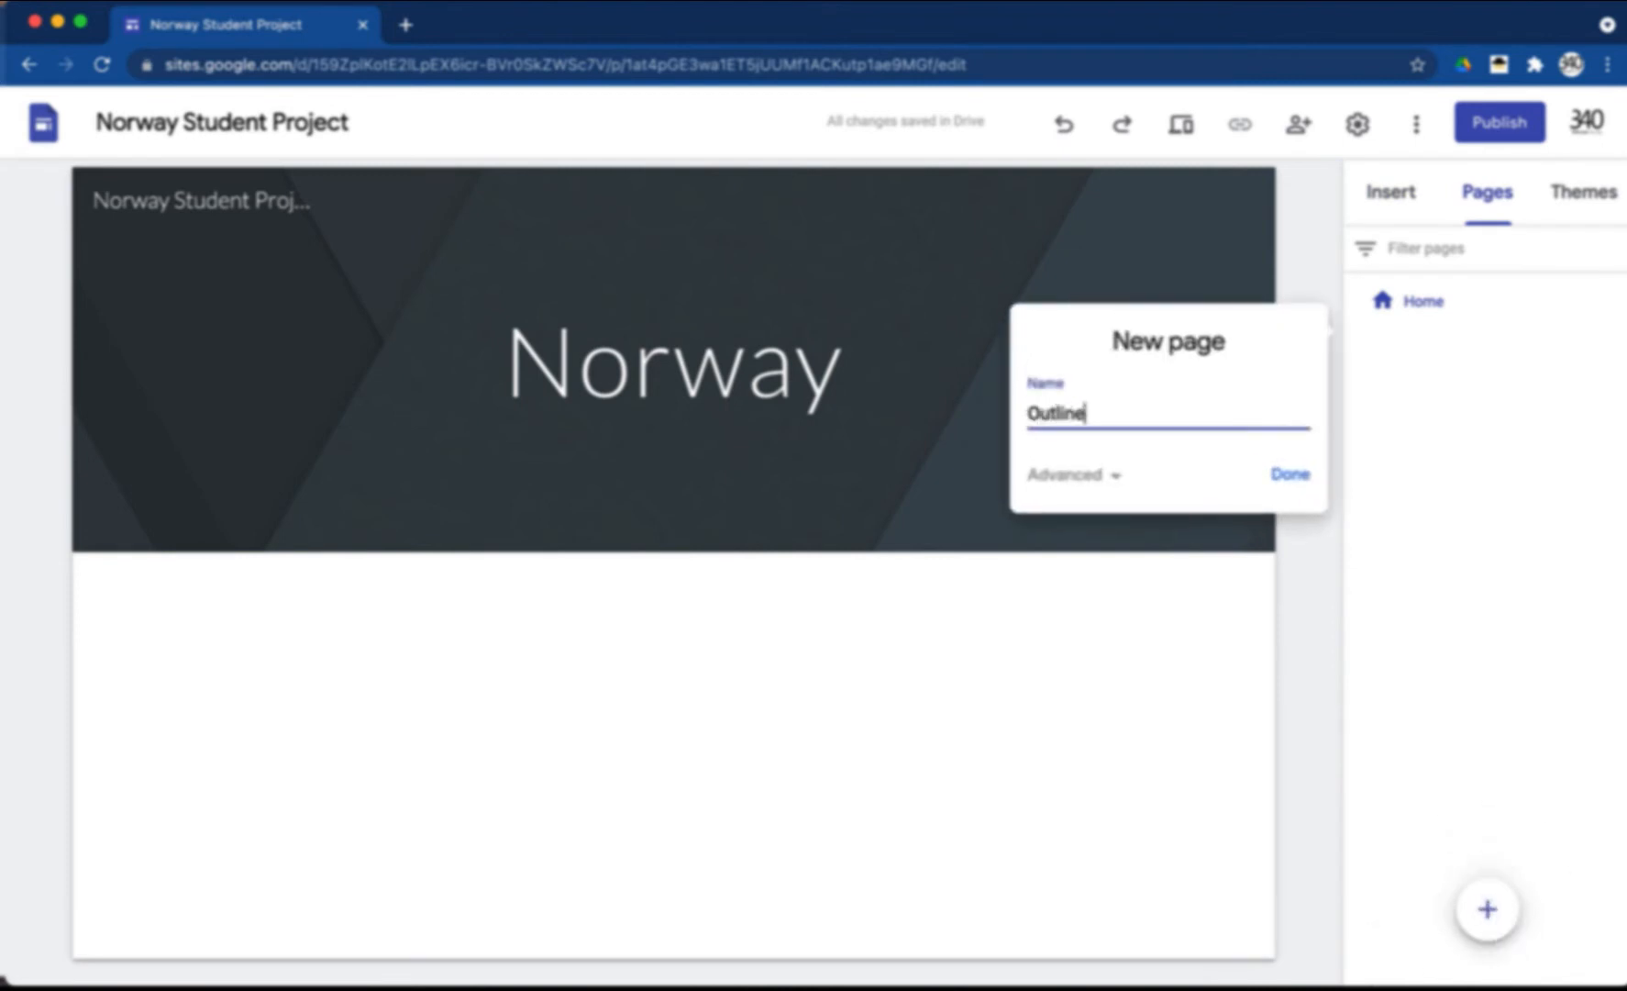
left_click(1291, 475)
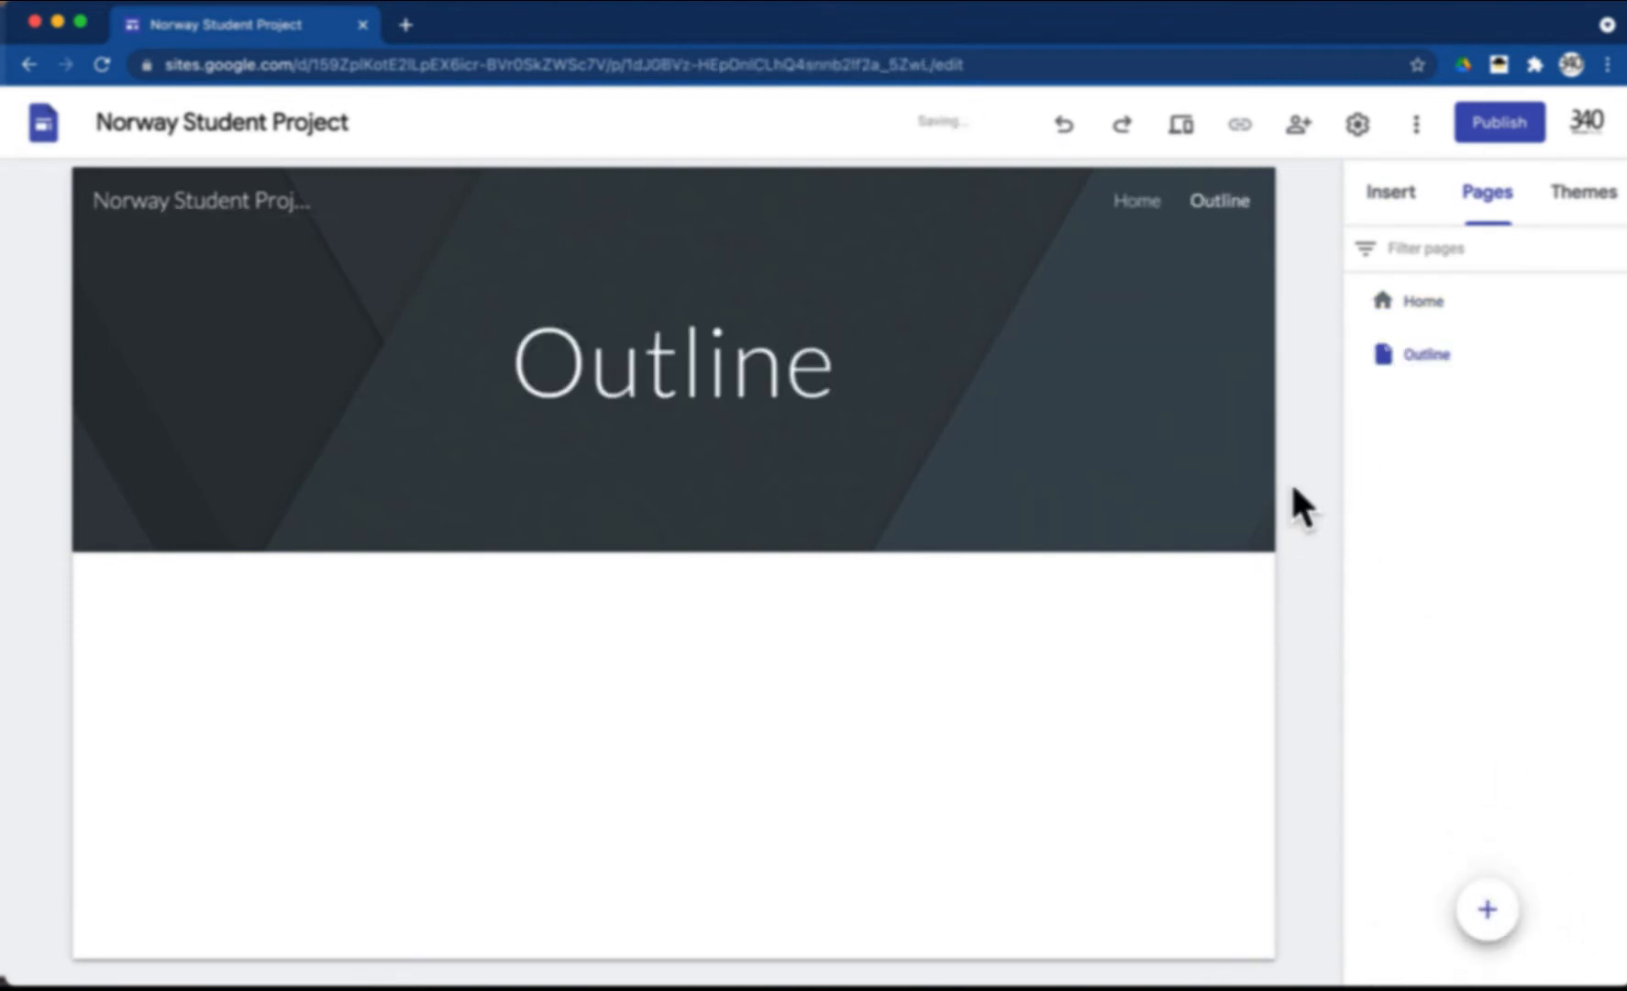
- Replace the Outline page's header image with the green fjord valley photo under a purple sky, found through an image search for "norway"
mouse_move(851, 454)
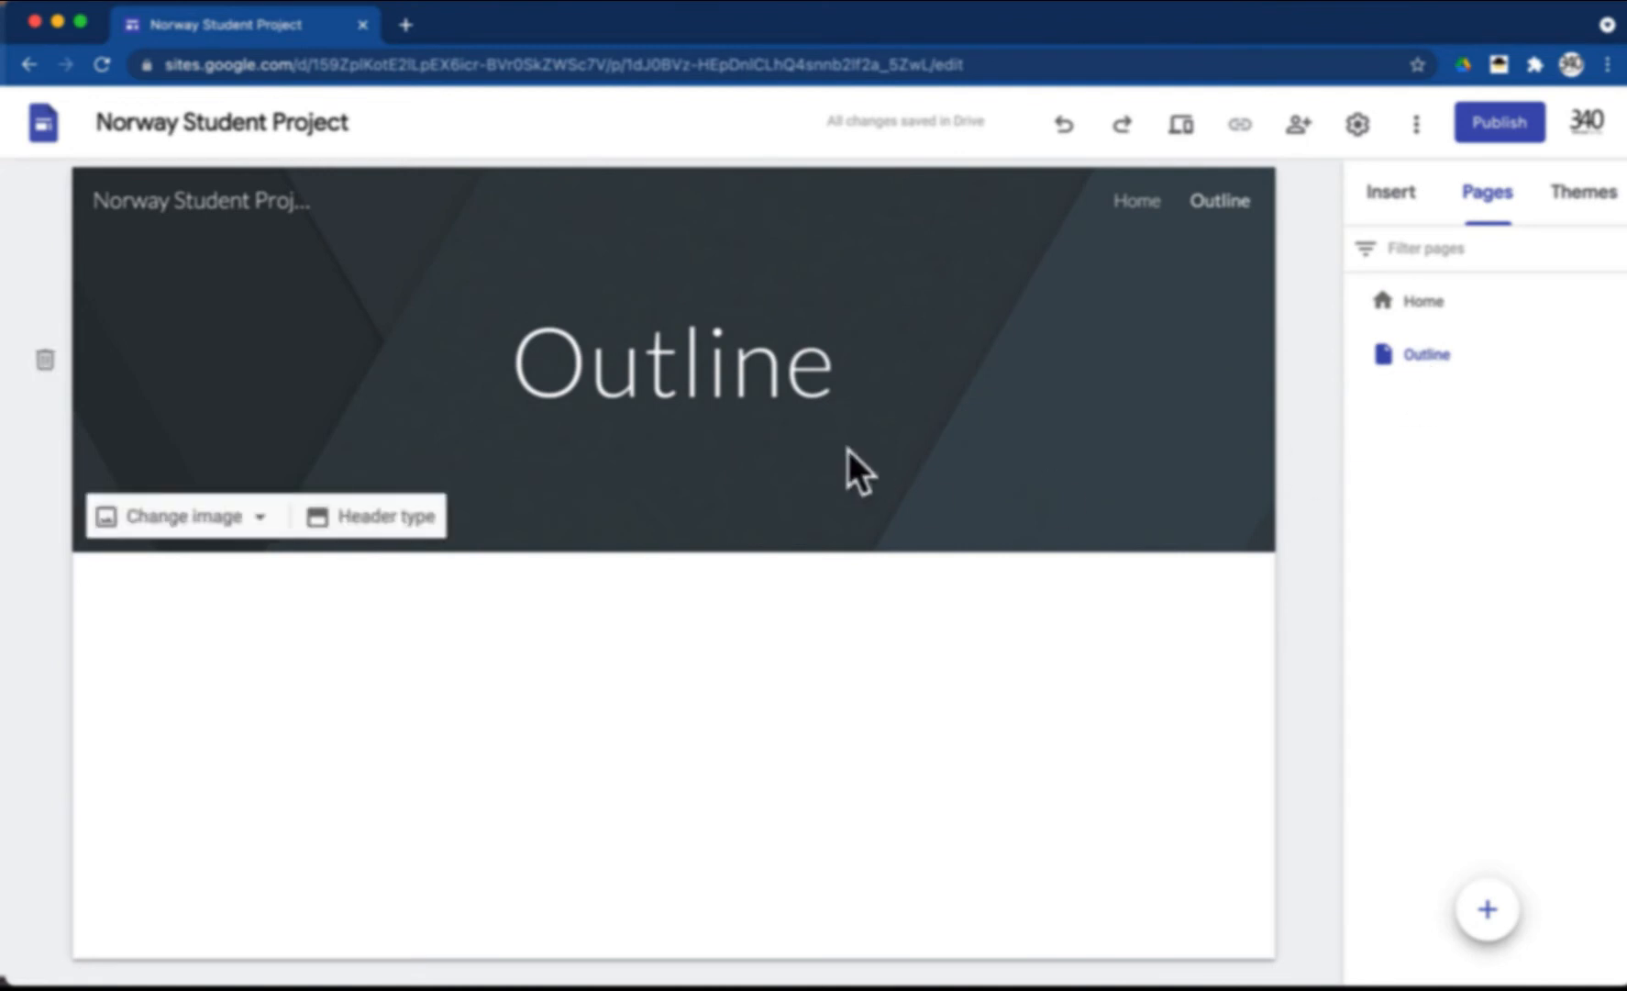
left_click(273, 516)
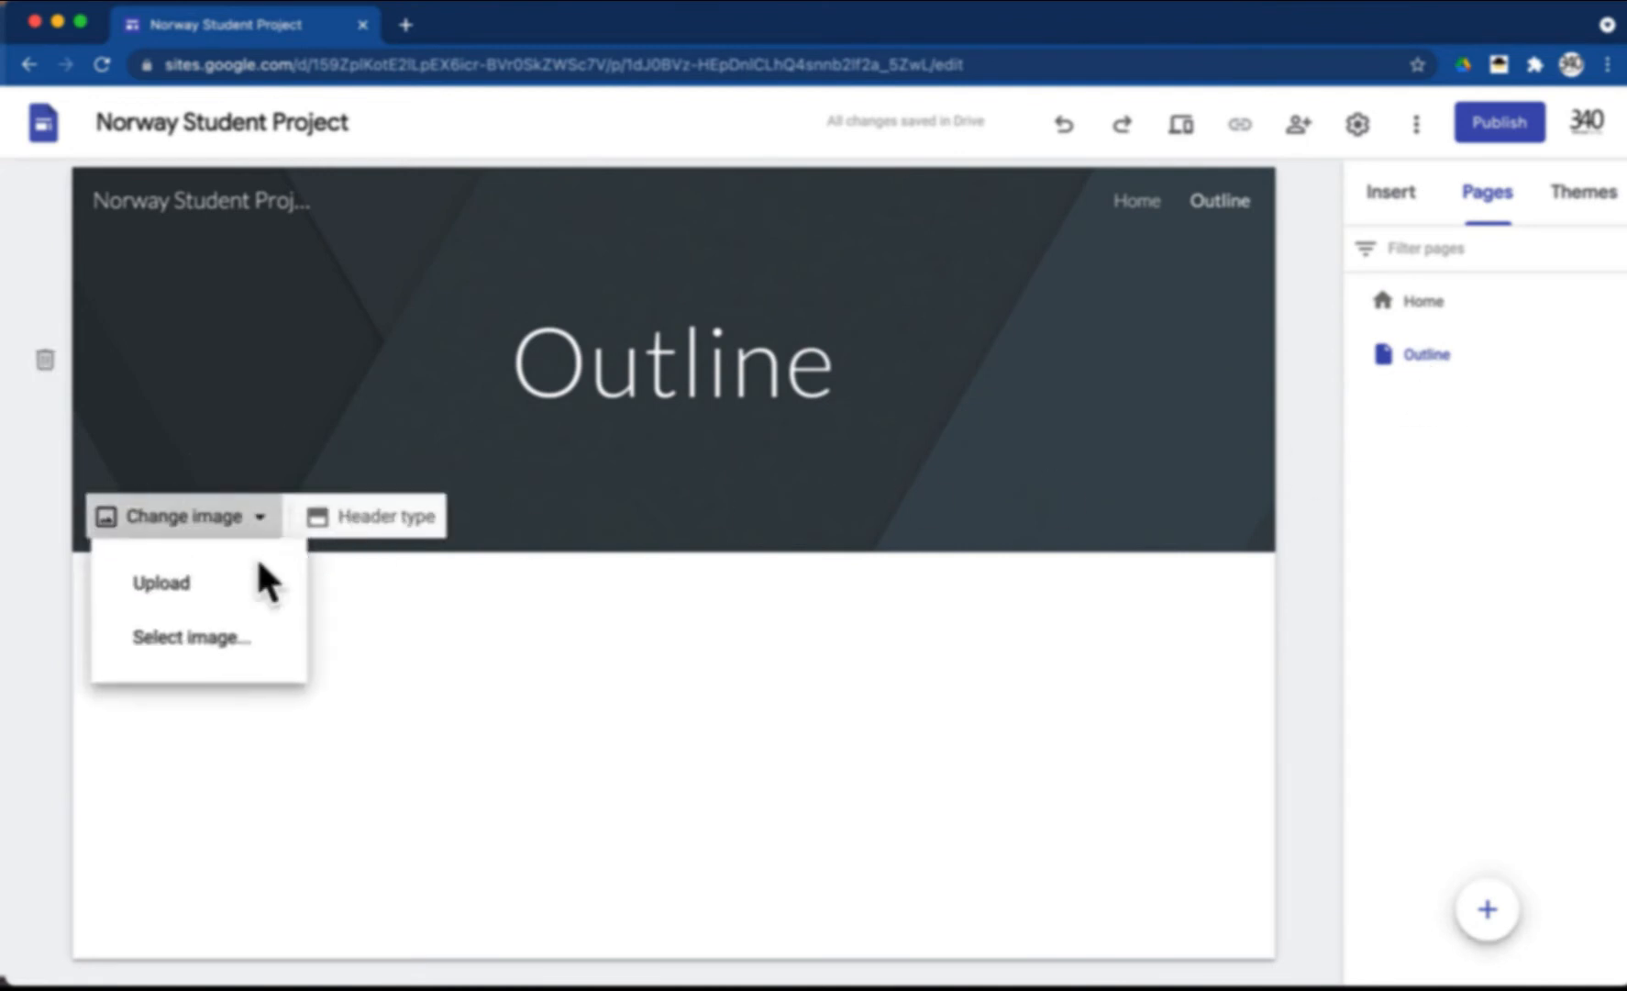
left_click(254, 667)
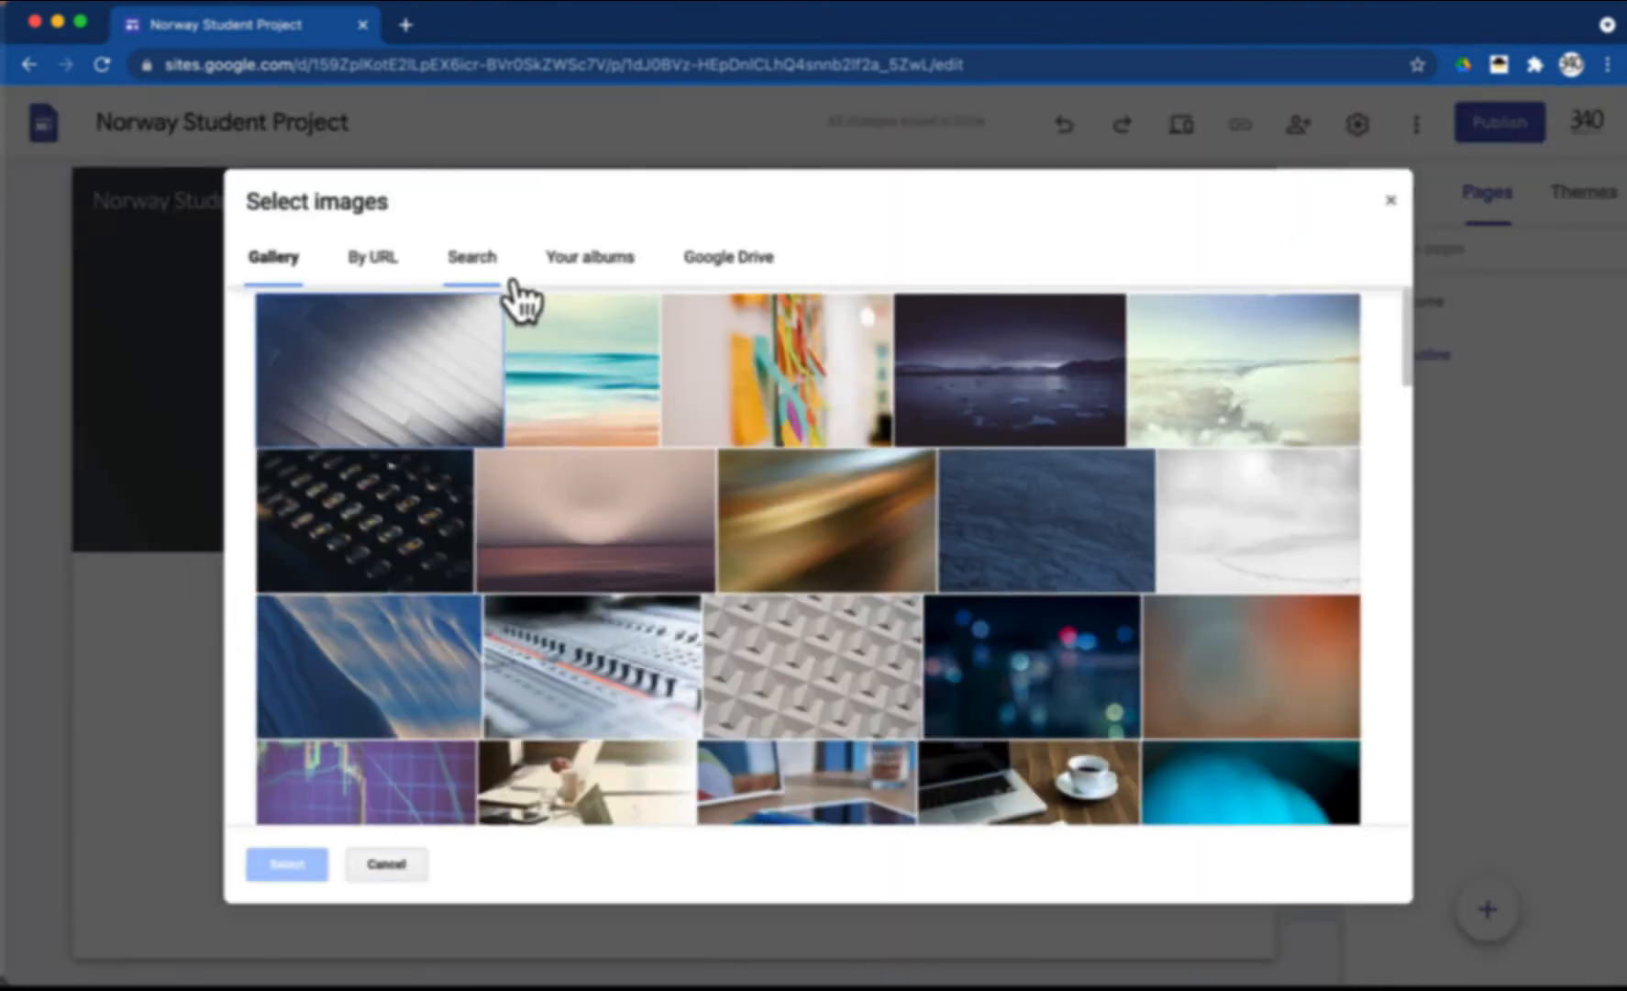
left_click(498, 268)
type("nore")
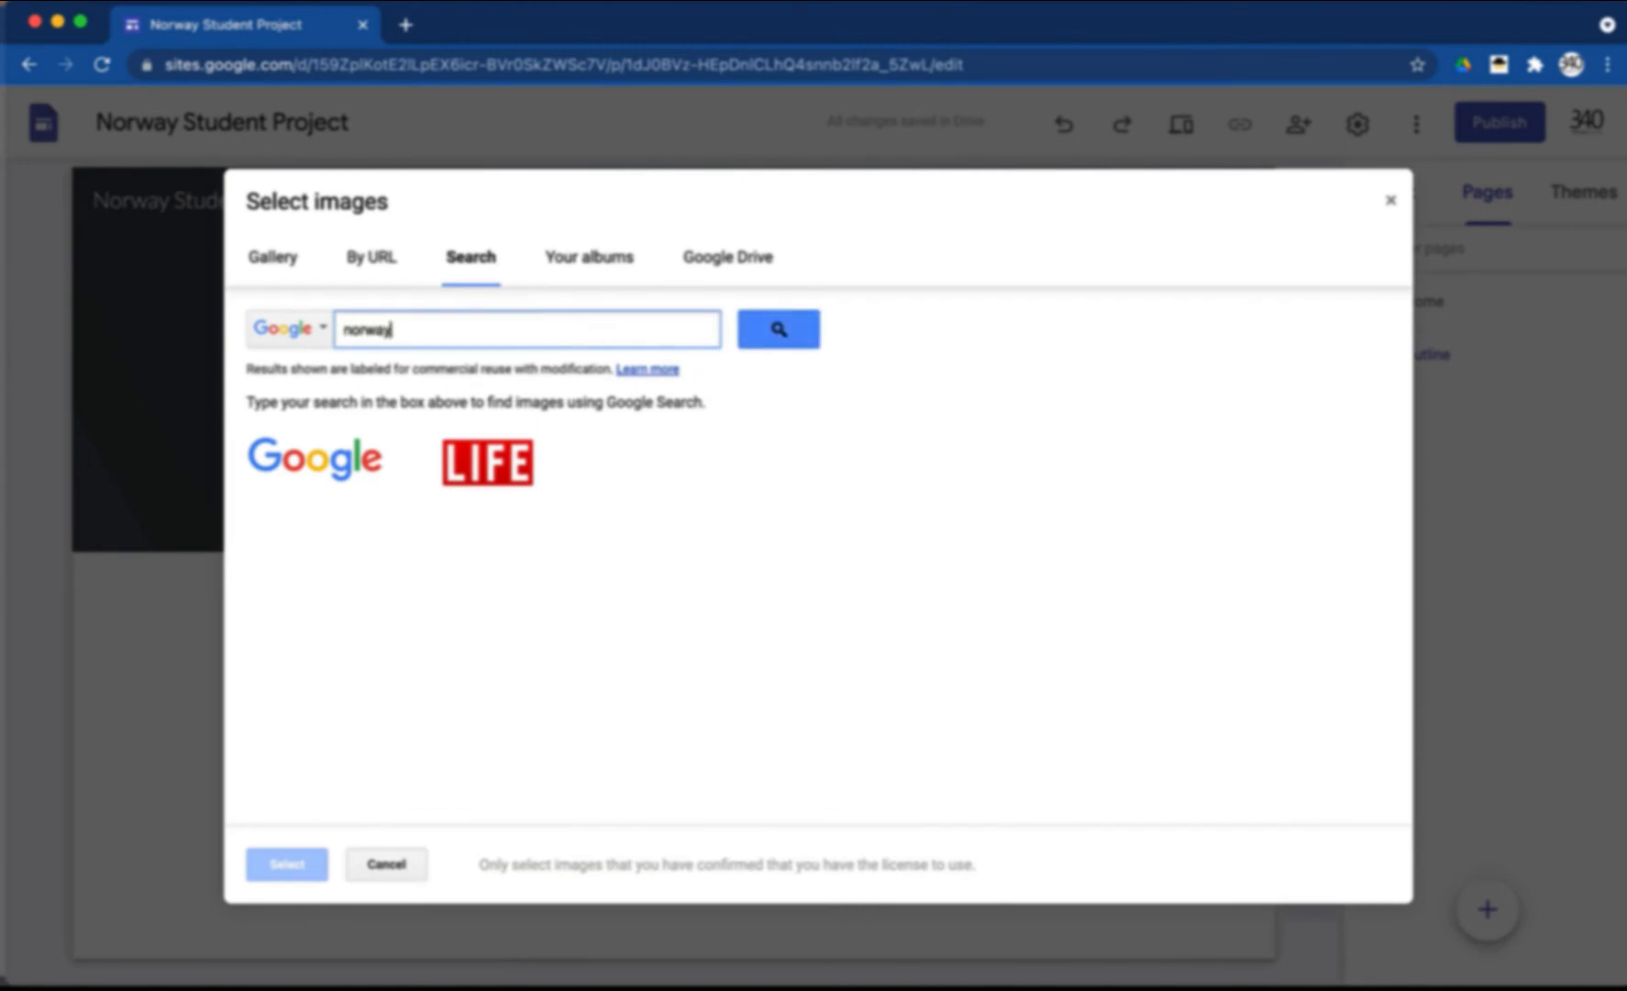
left_click(778, 328)
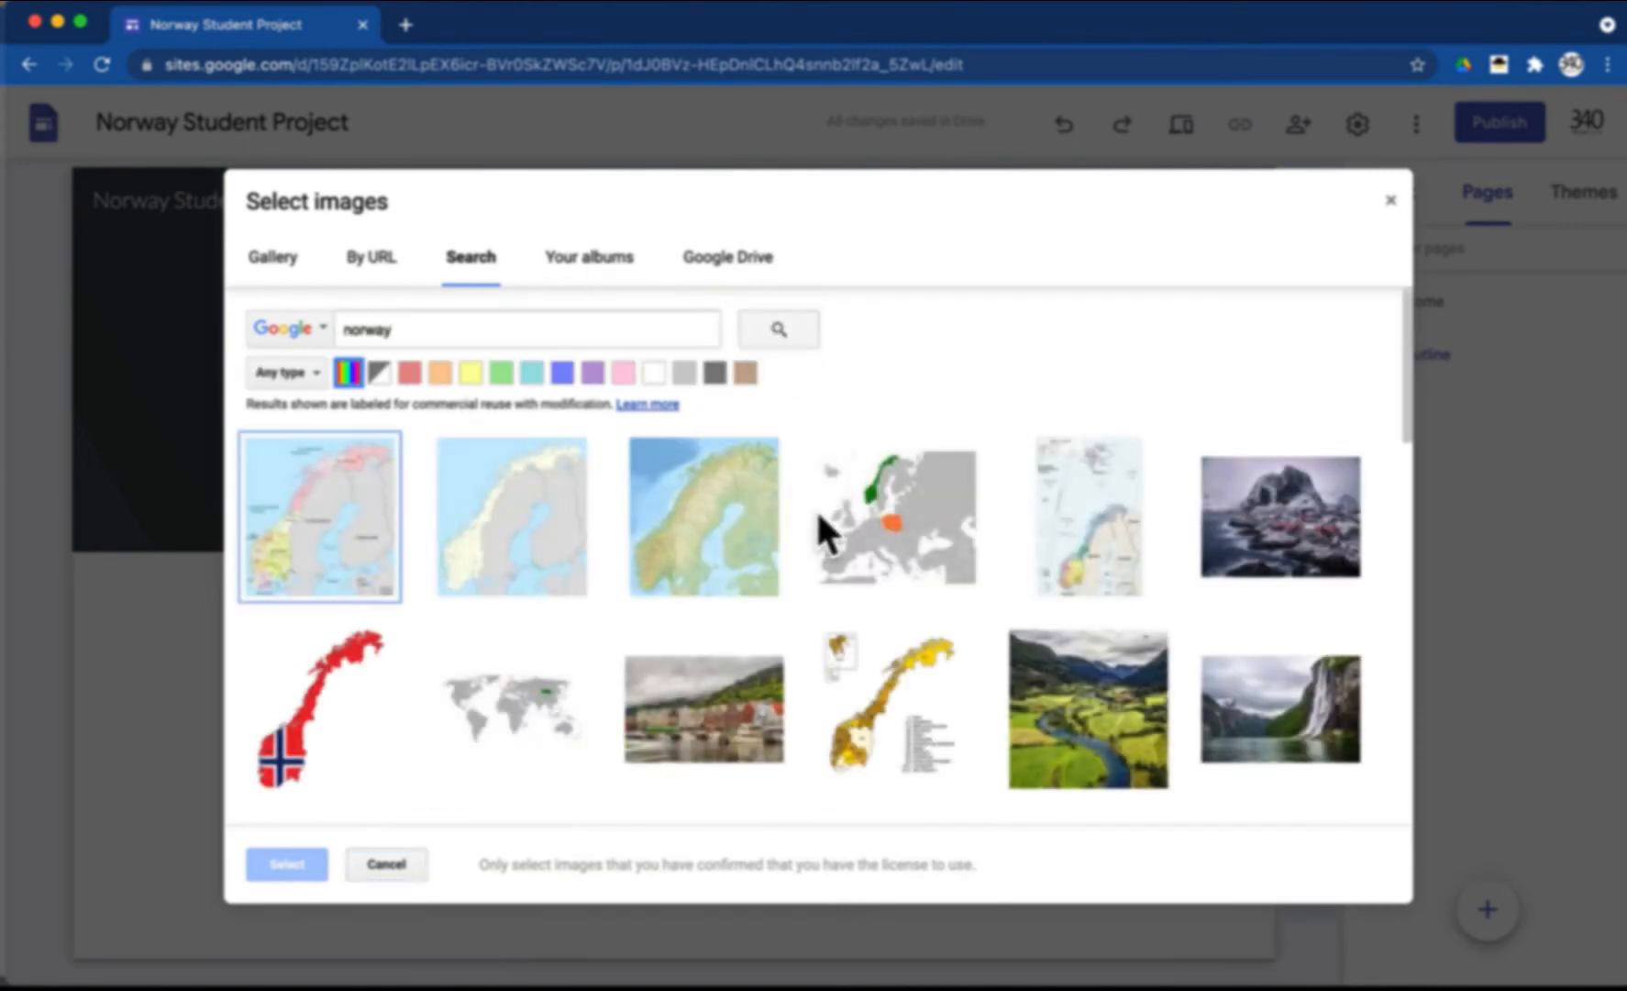
scroll(909, 614, "down", 1)
scroll(916, 619, "down", 5)
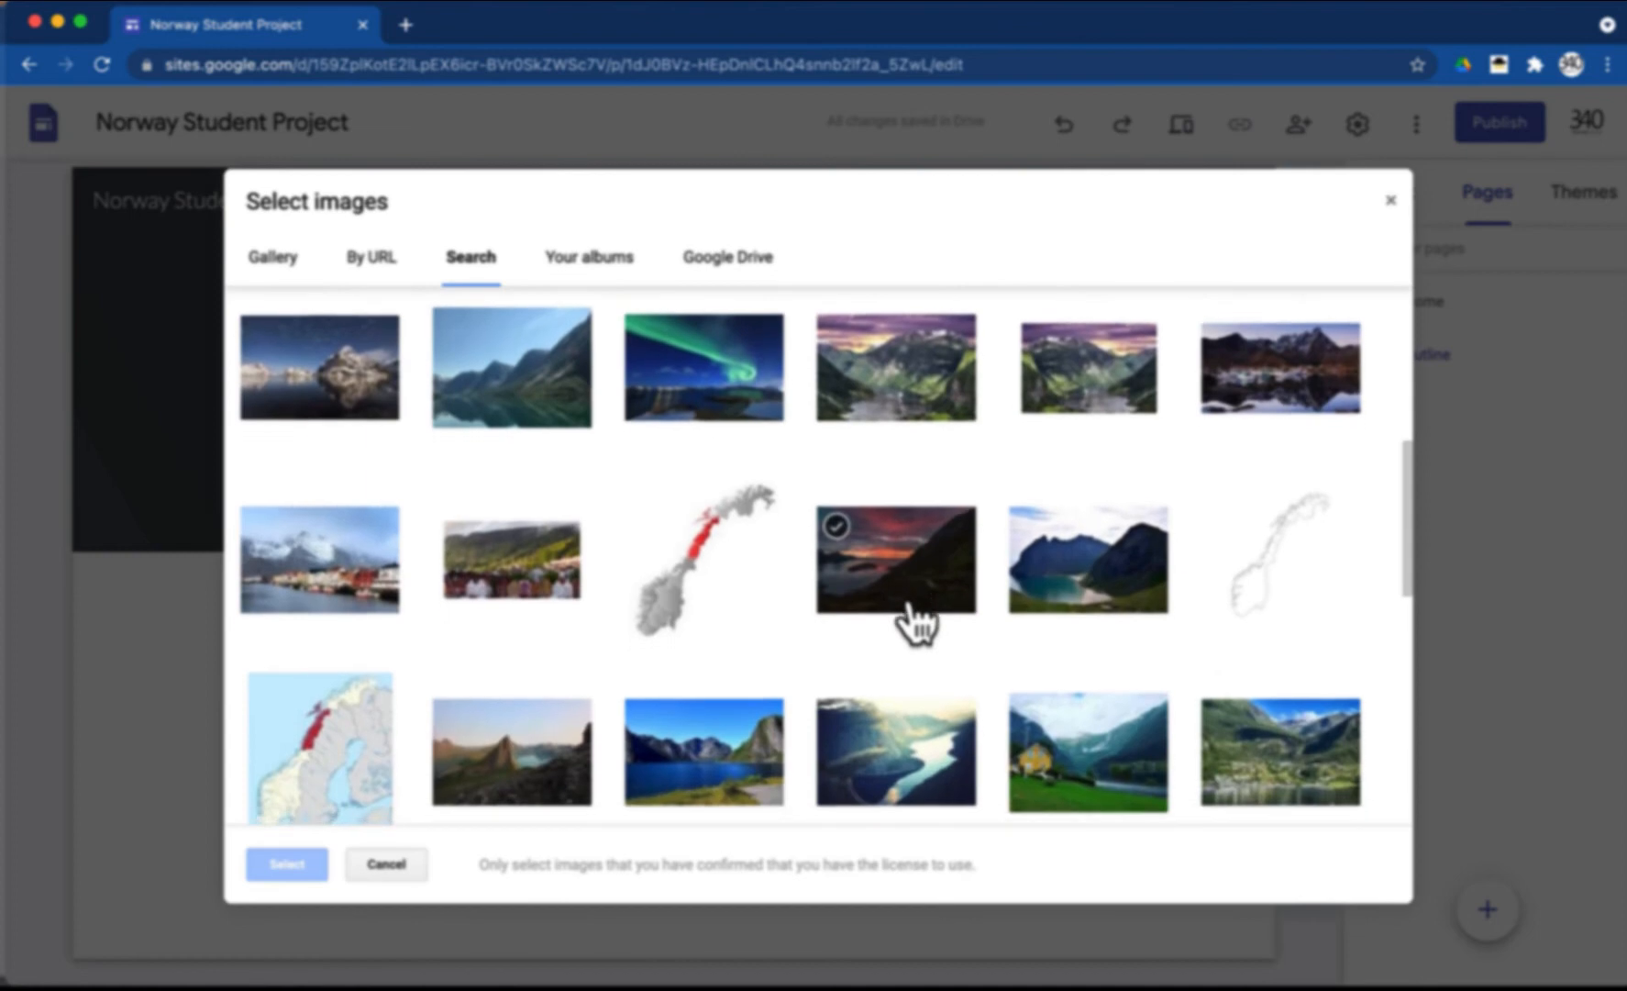
left_click(897, 403)
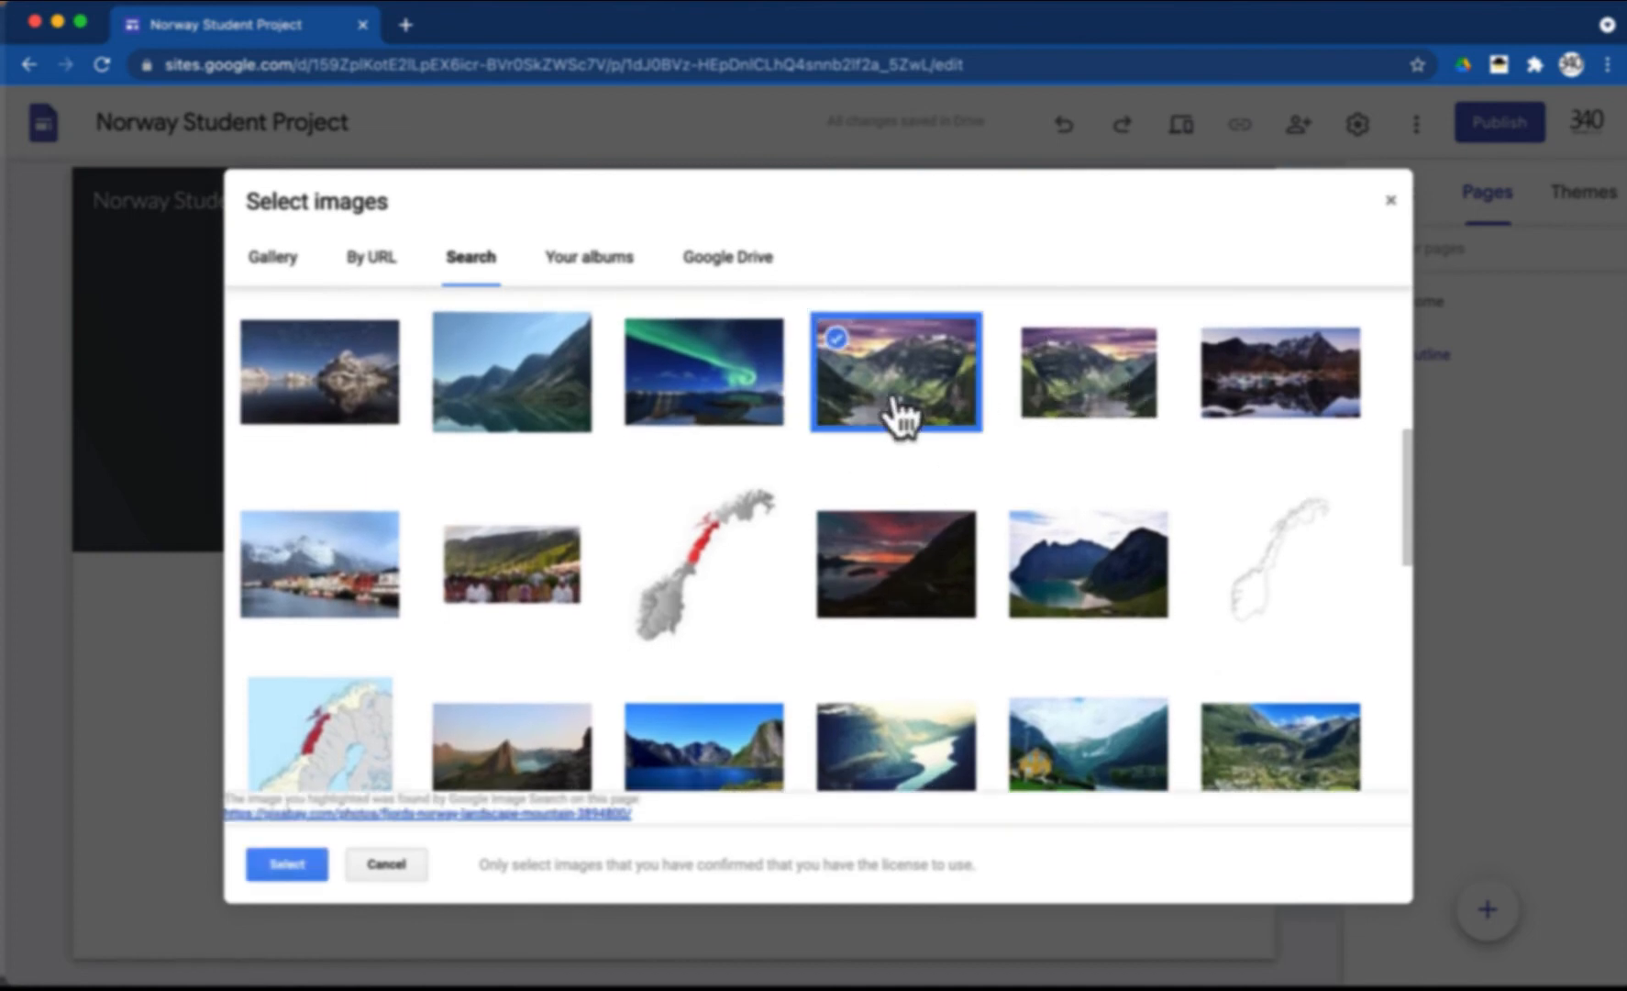
left_click(286, 871)
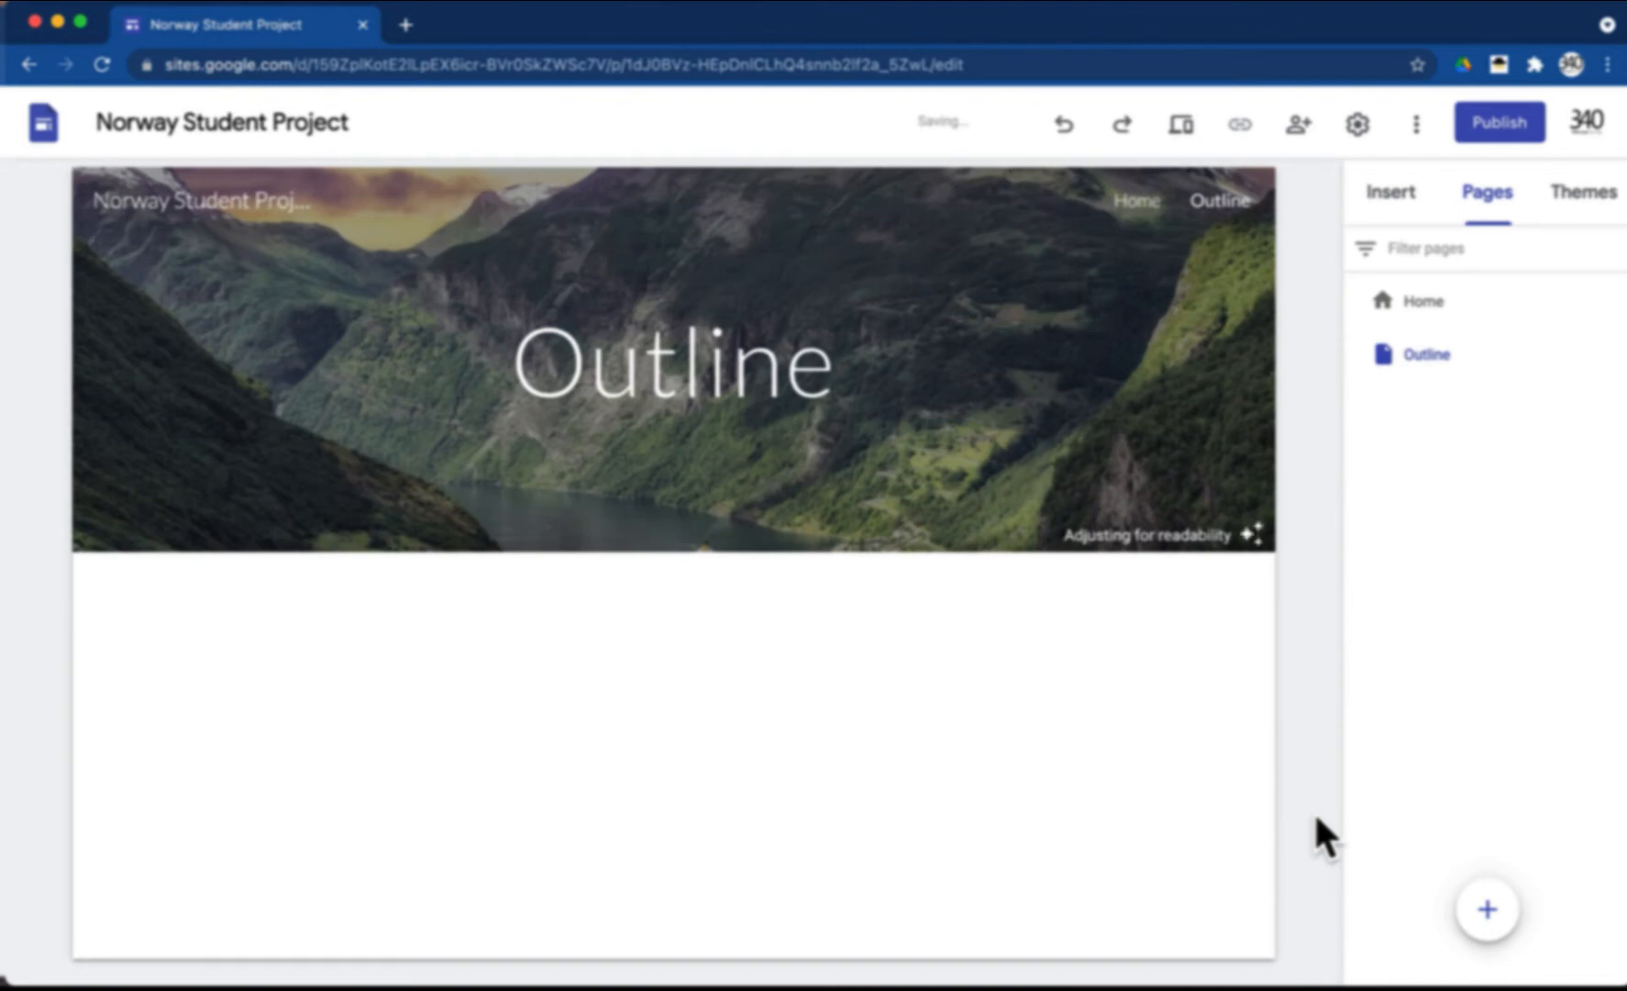
- Insert a text box below the header reading "Outline" and apply the Title style to it
left_click(1408, 209)
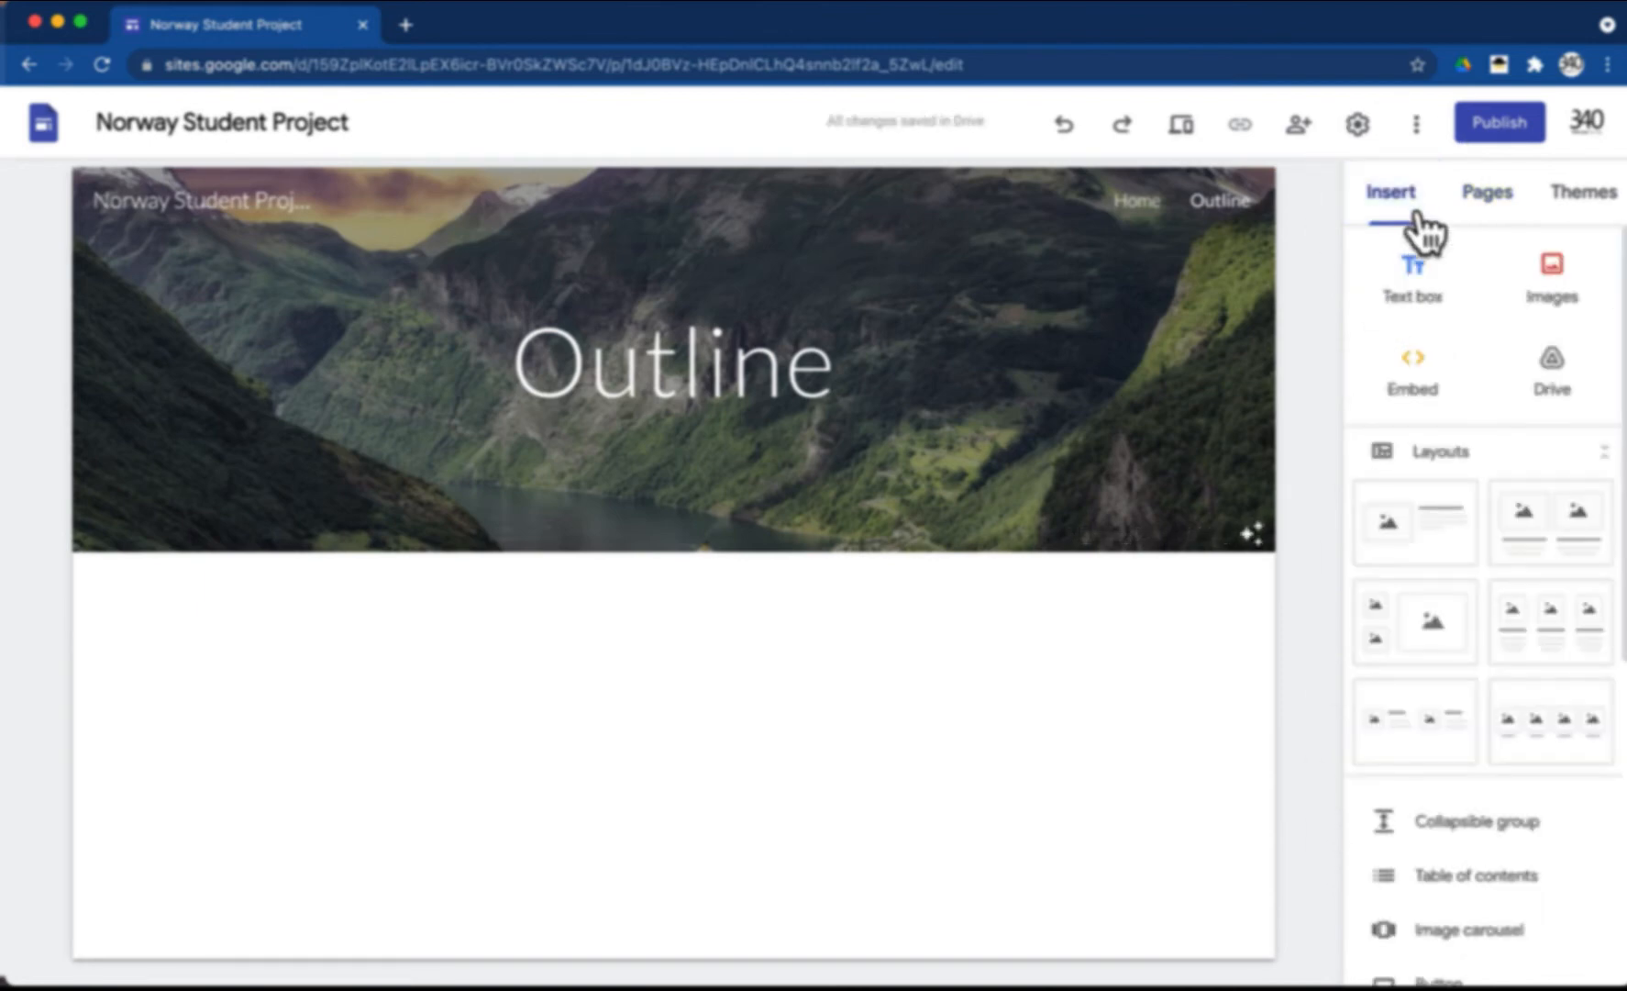
left_click(1440, 294)
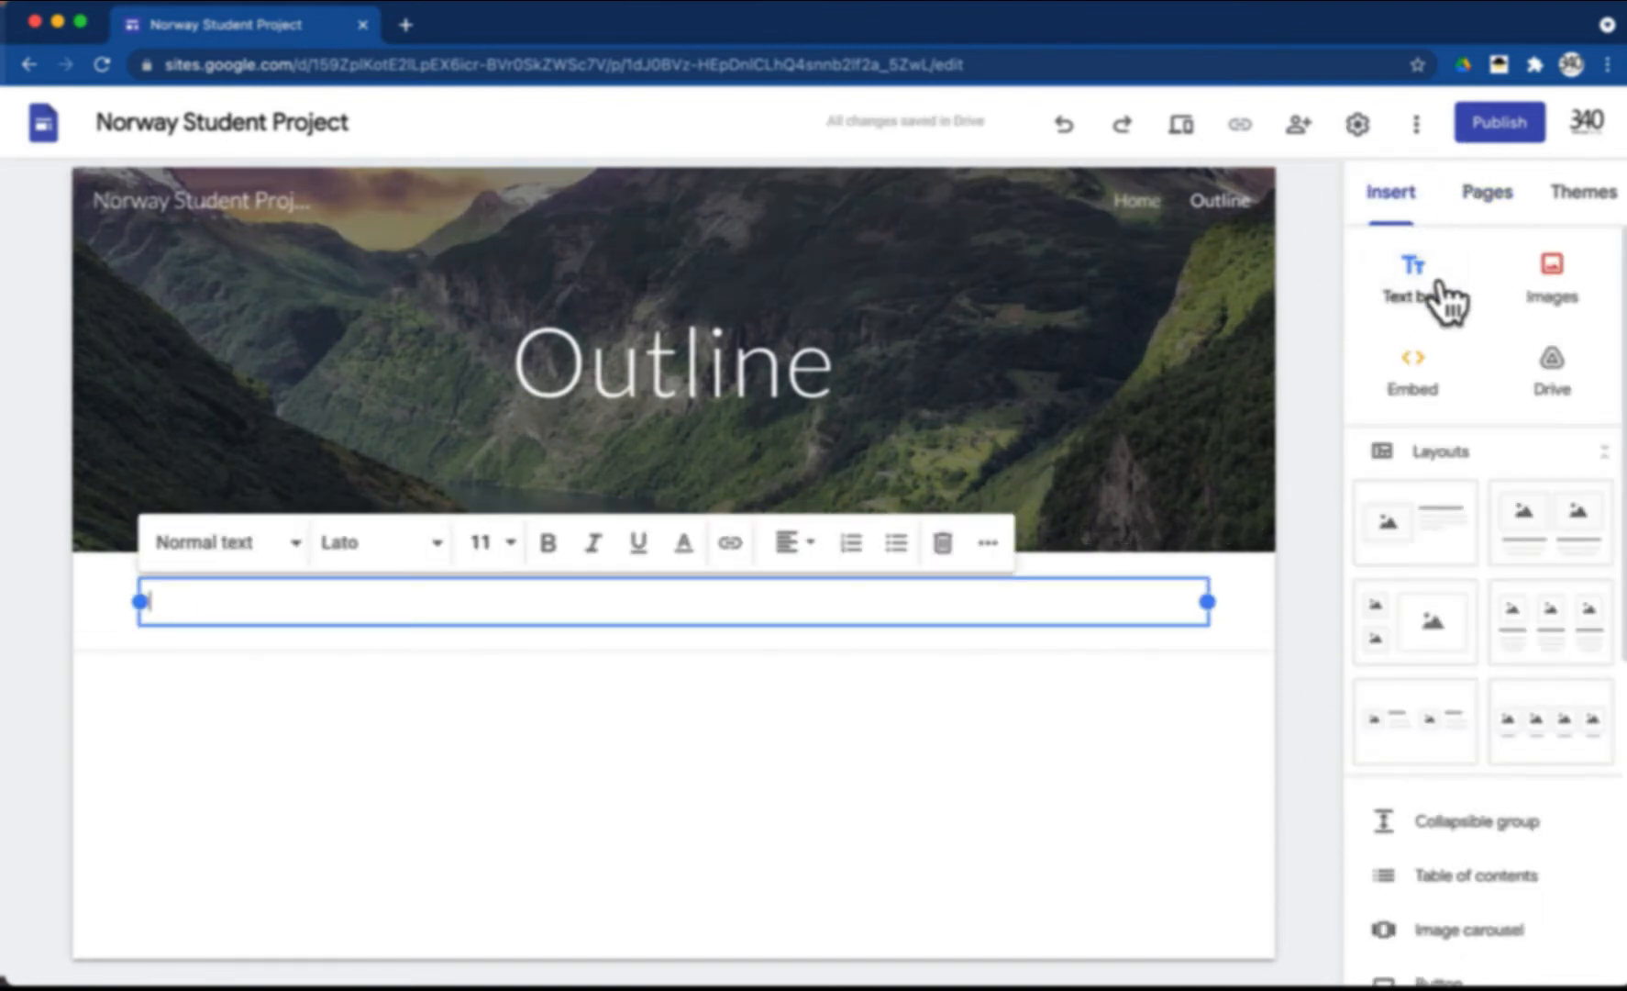
type("o")
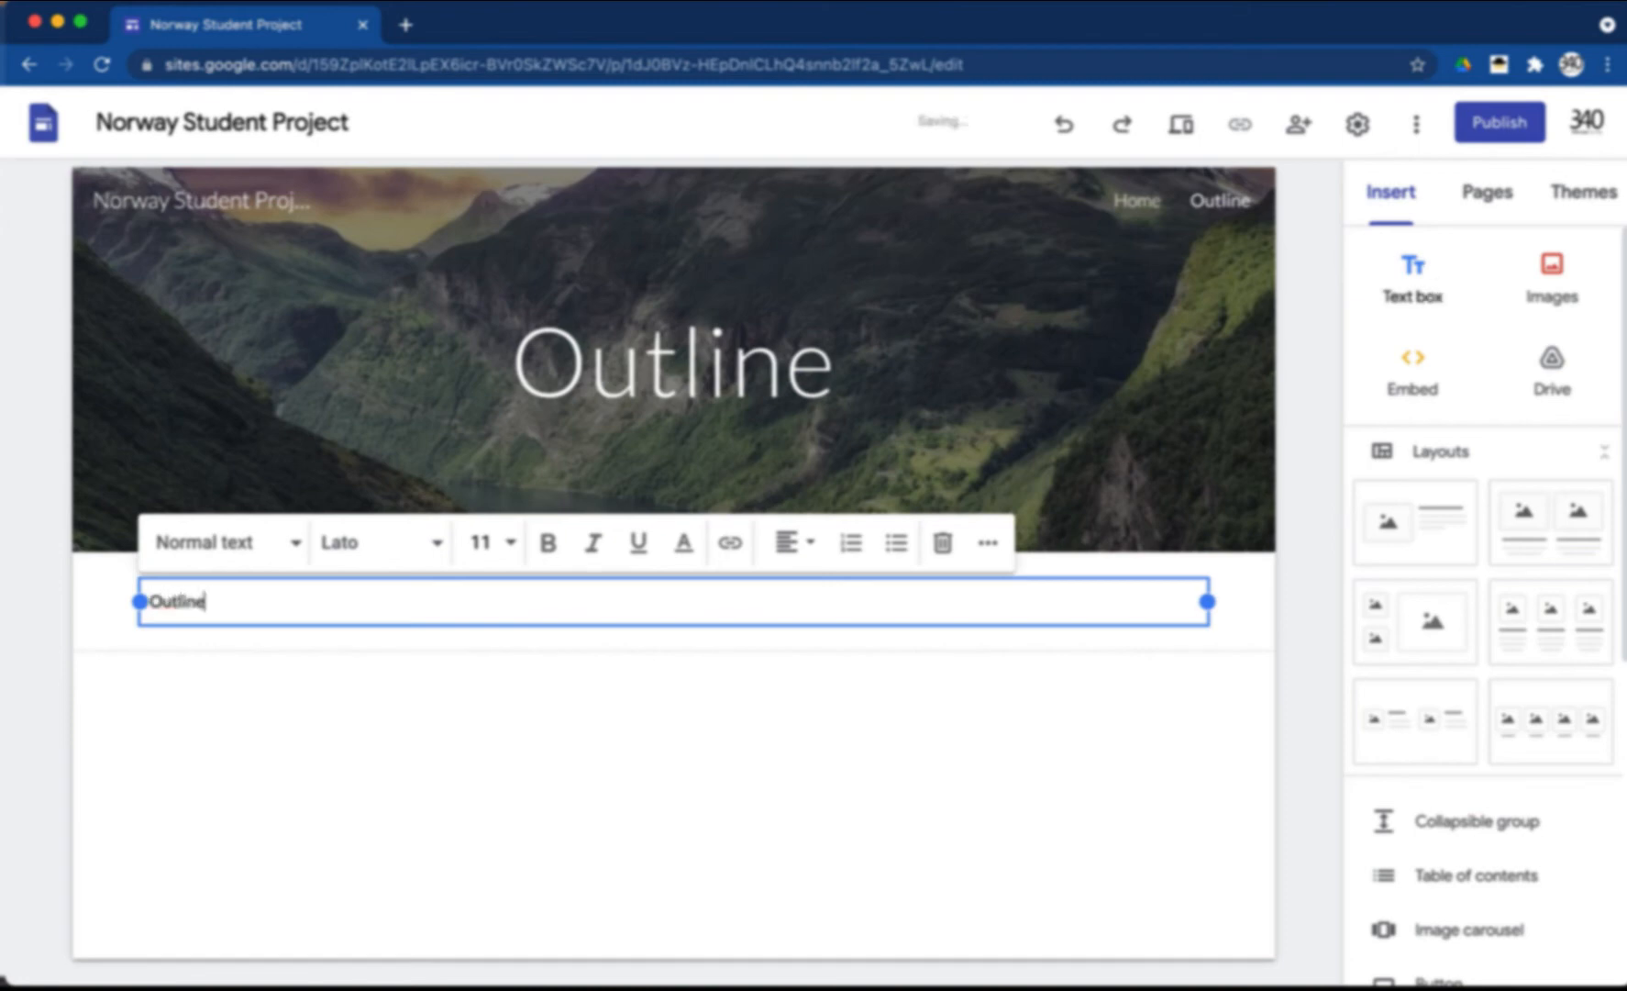
left_click(307, 548)
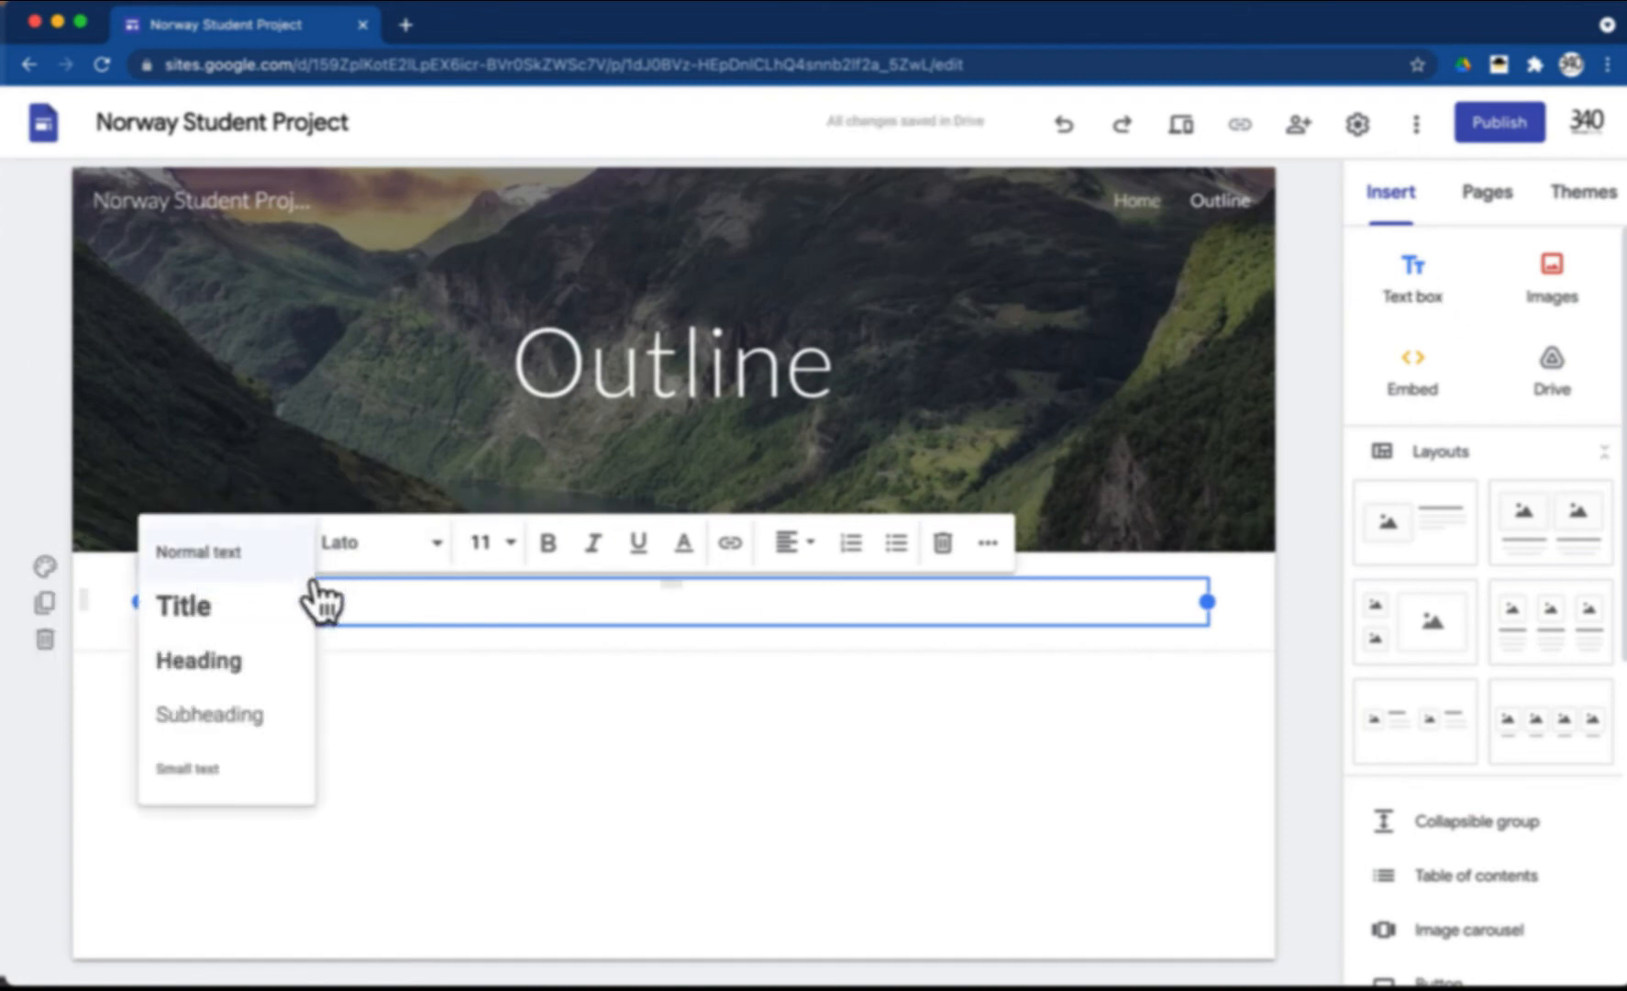
left_click(303, 613)
left_click(796, 758)
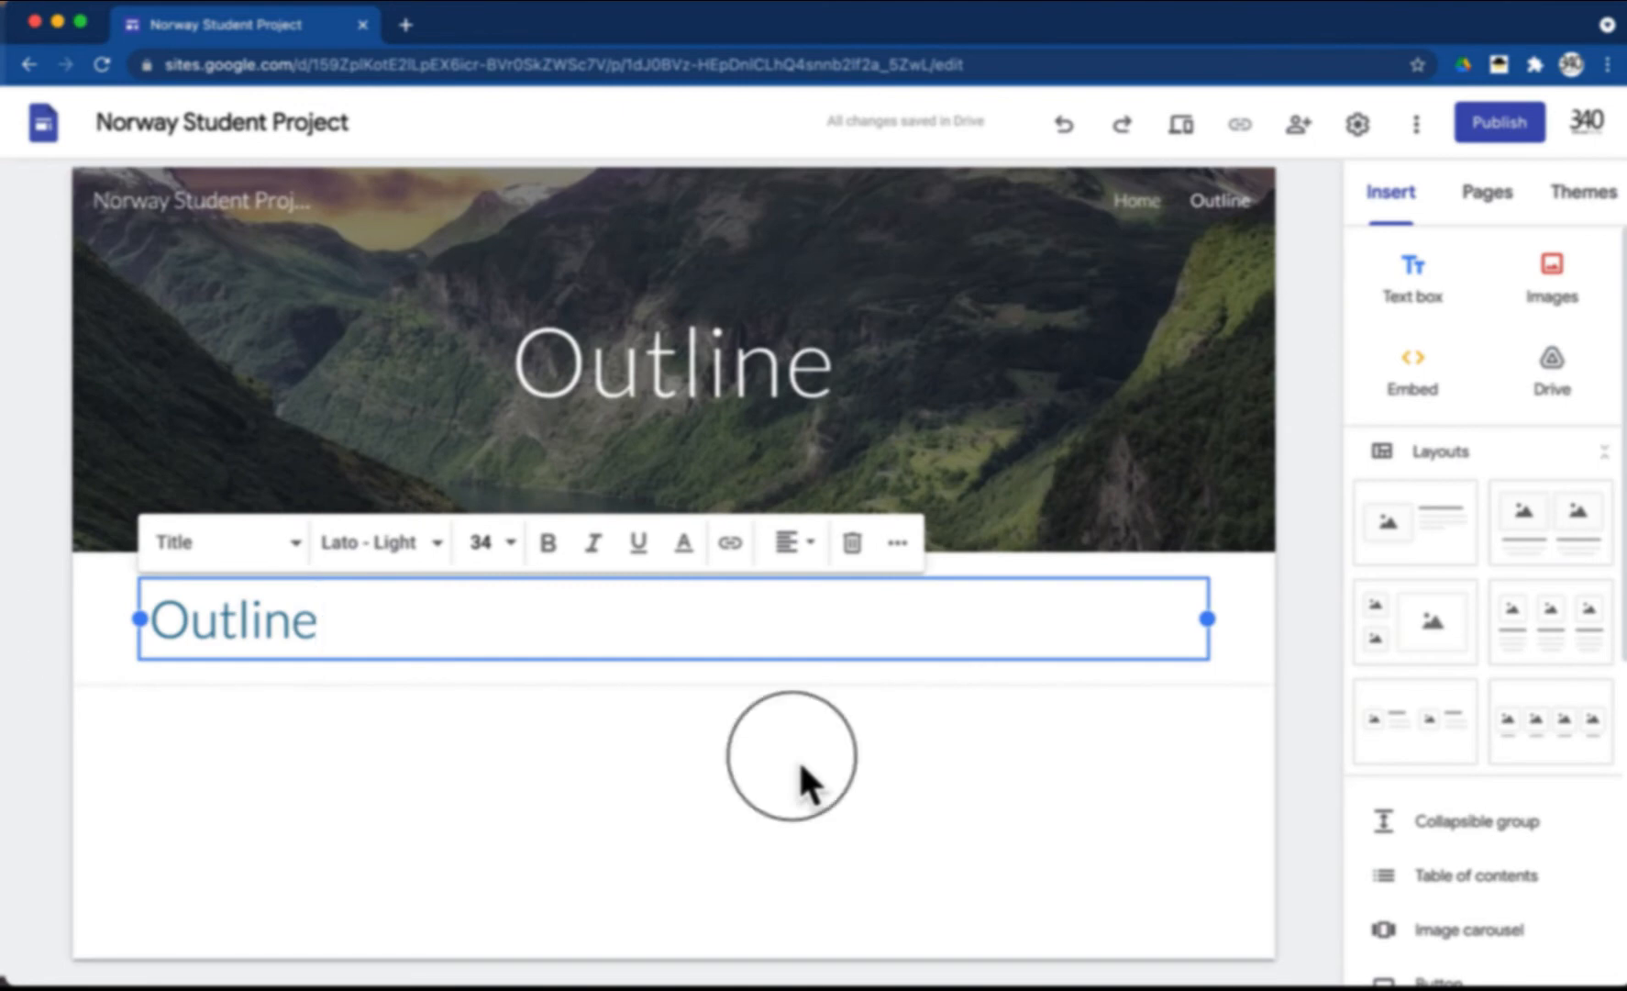
- Insert the blue and green aurora photo over a snowy coast from a Google image search for "norway northern lights"
left_click(1572, 277)
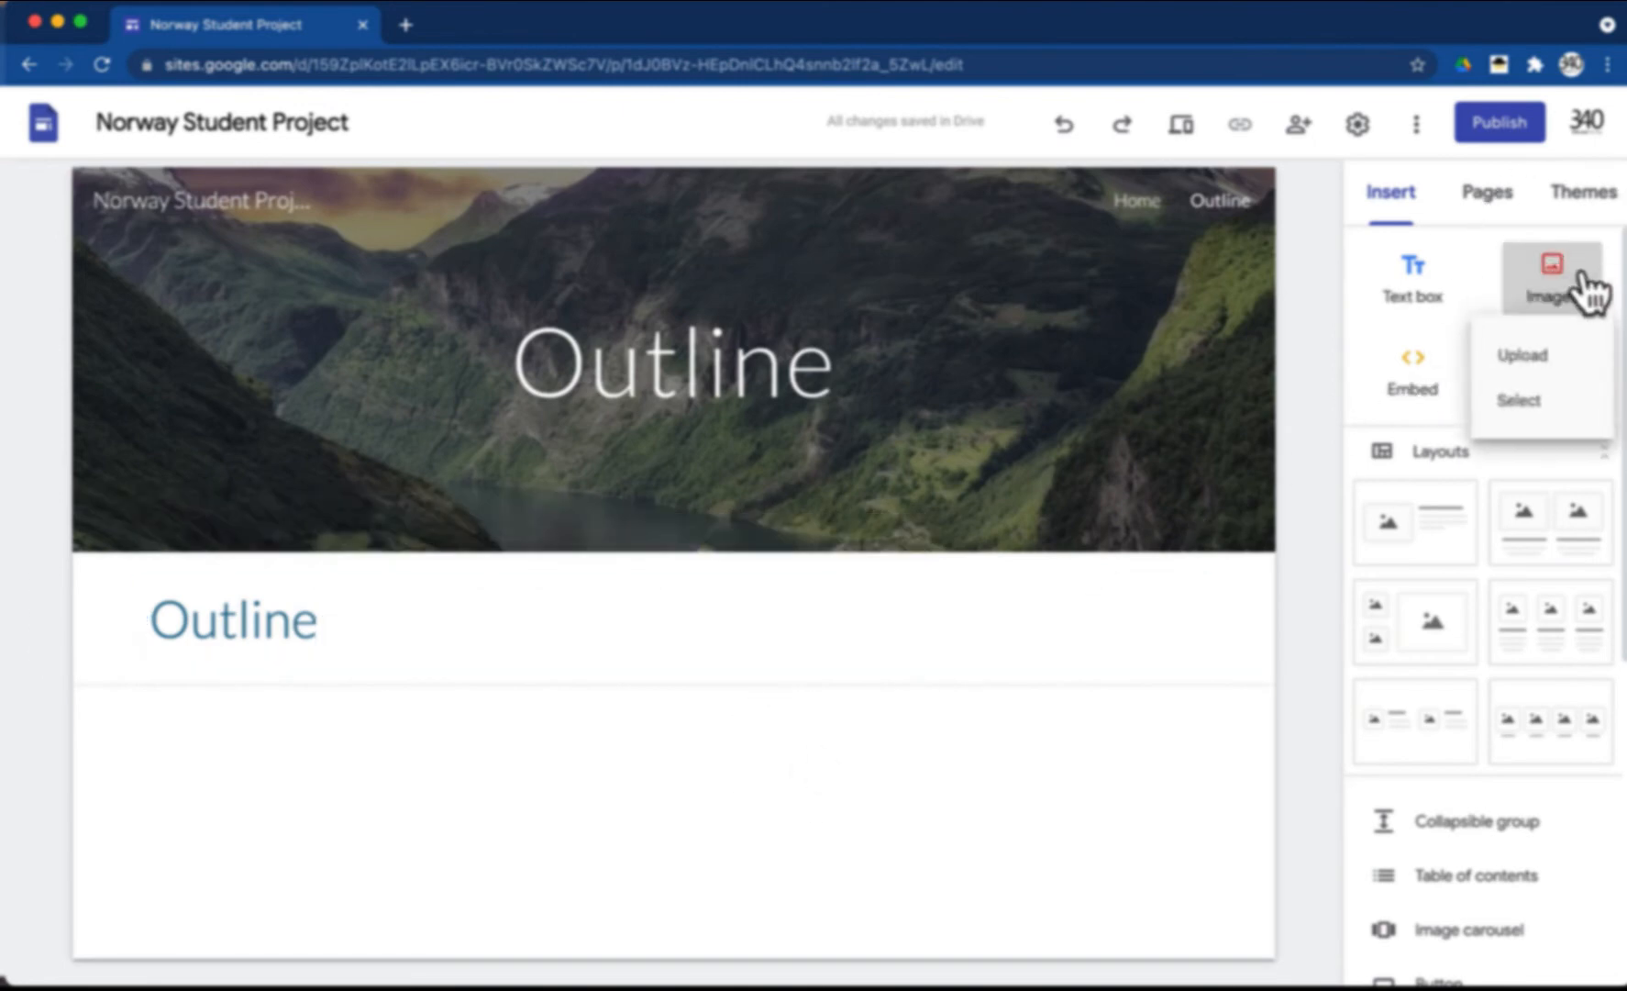
left_click(1550, 404)
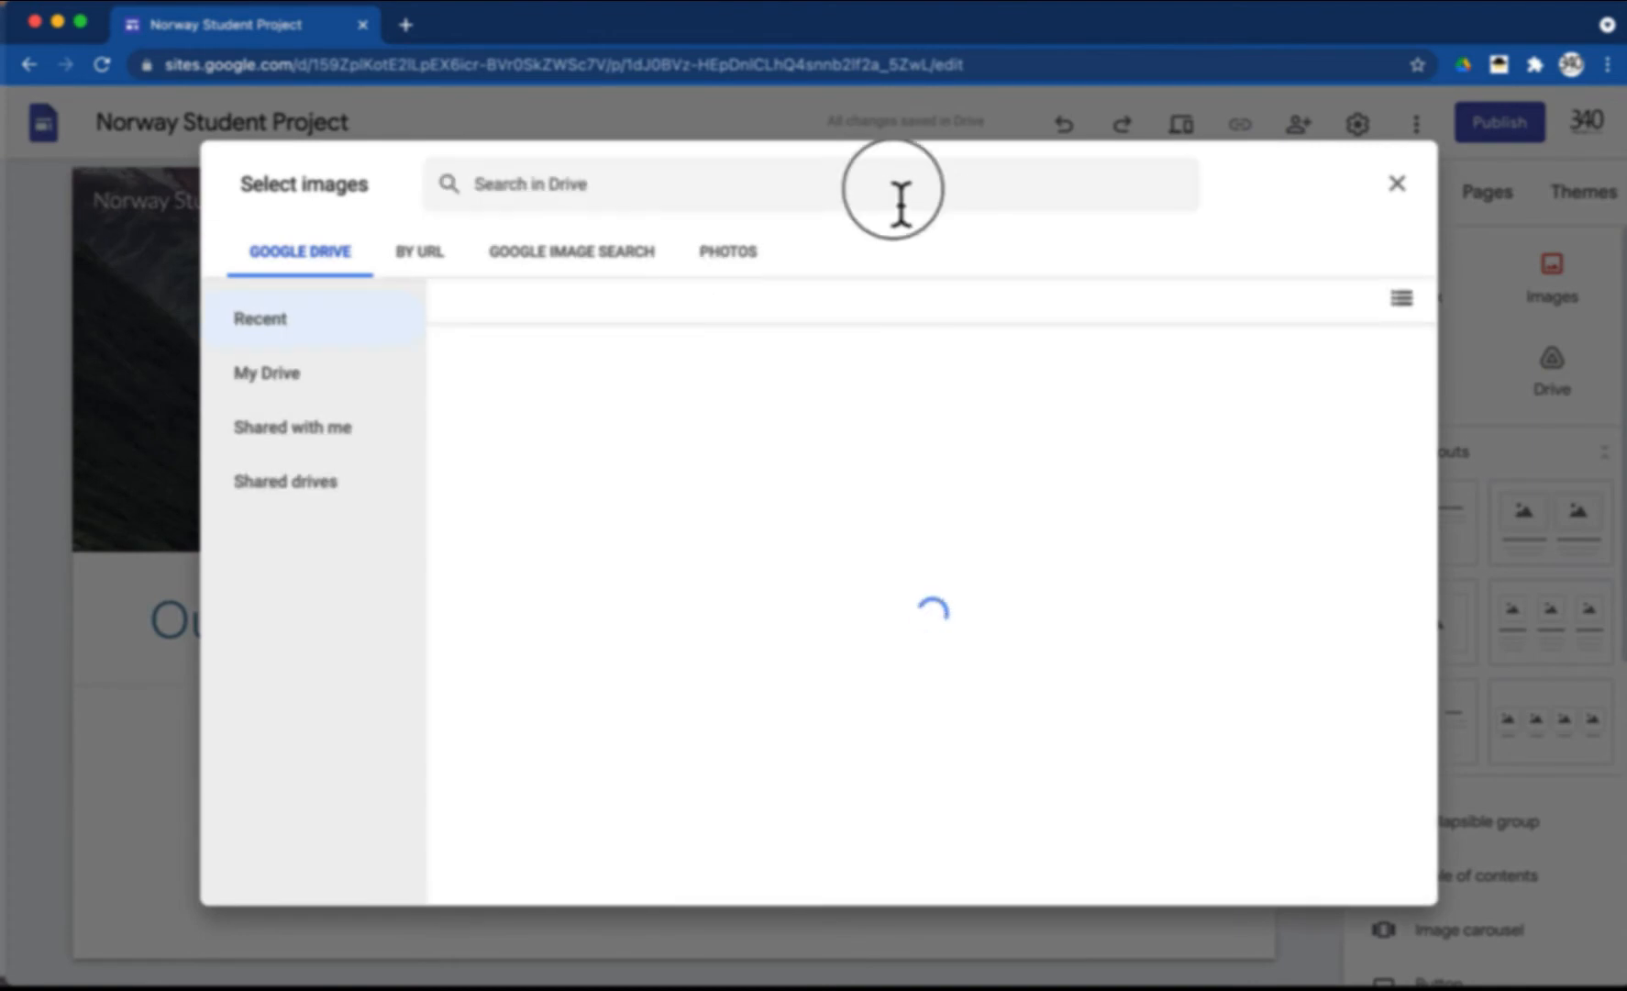
left_click(642, 268)
type("nor")
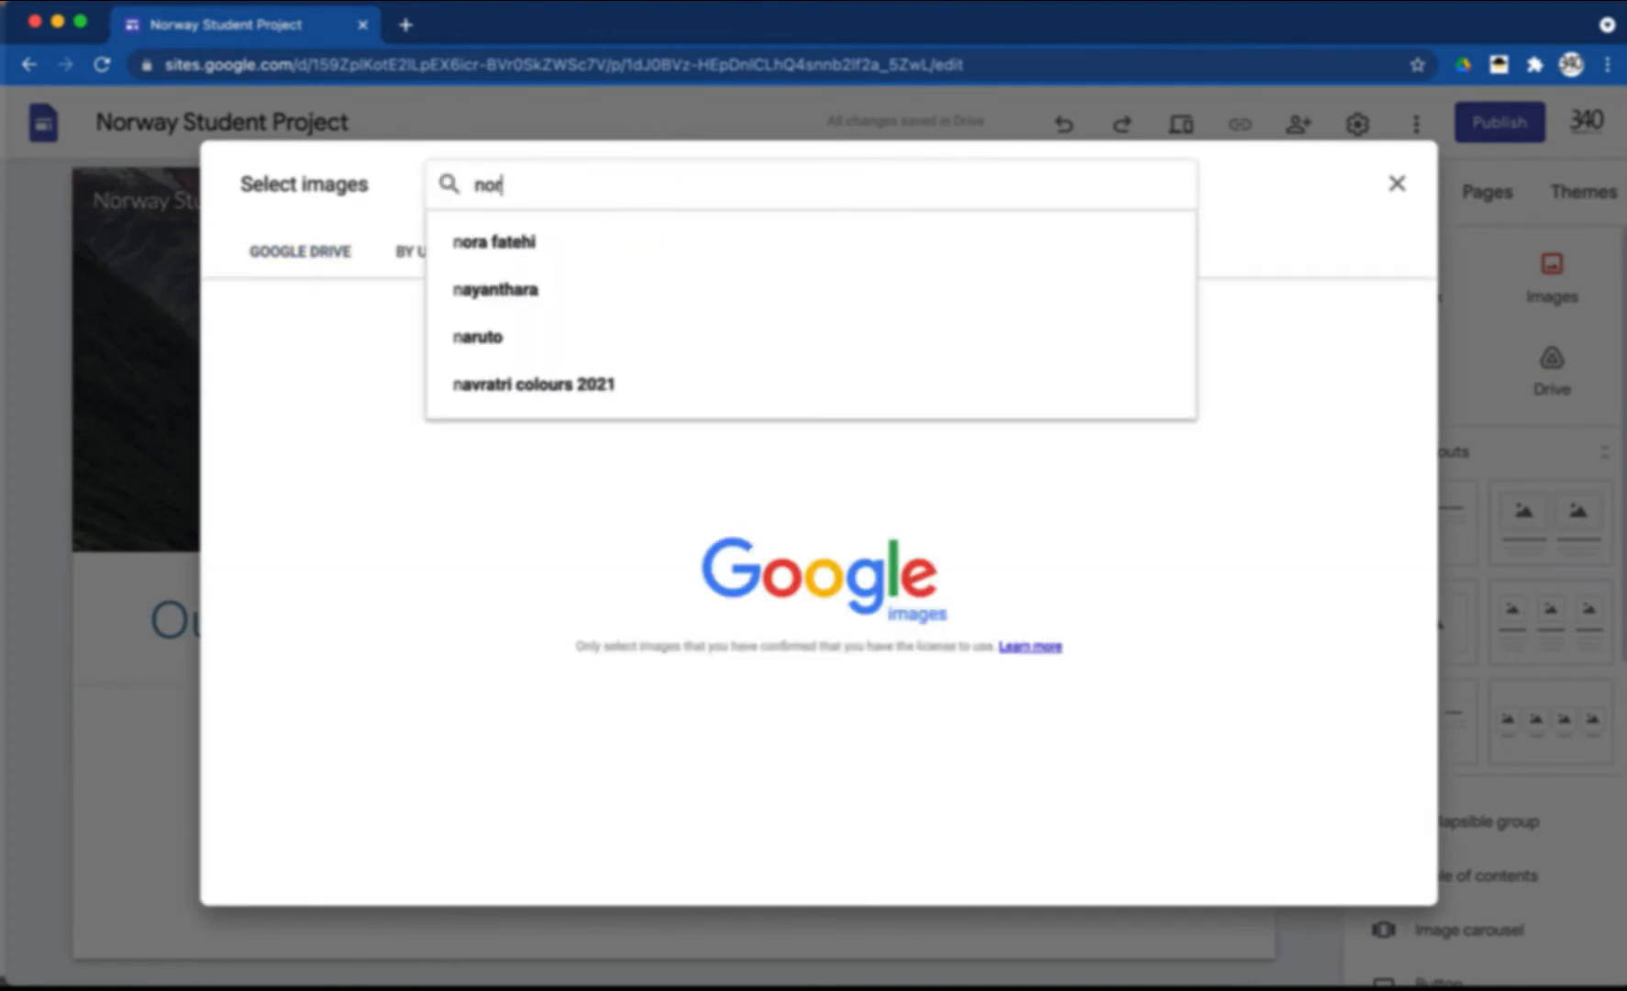
type("way northern l")
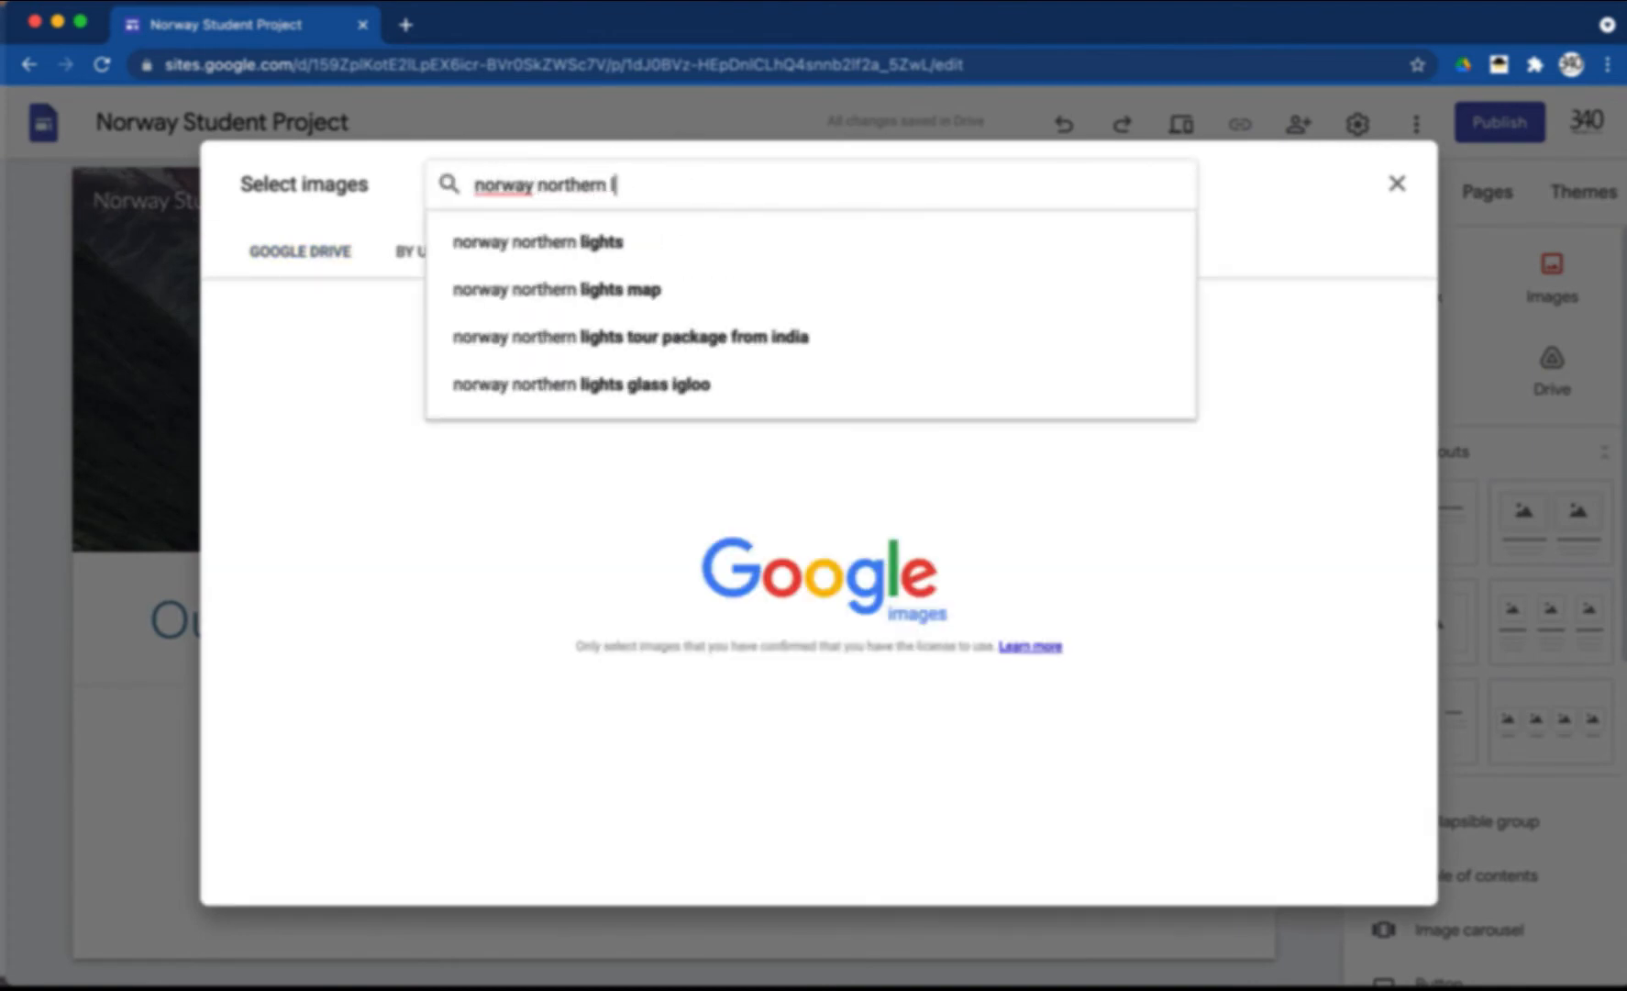
type("ights")
key("Return")
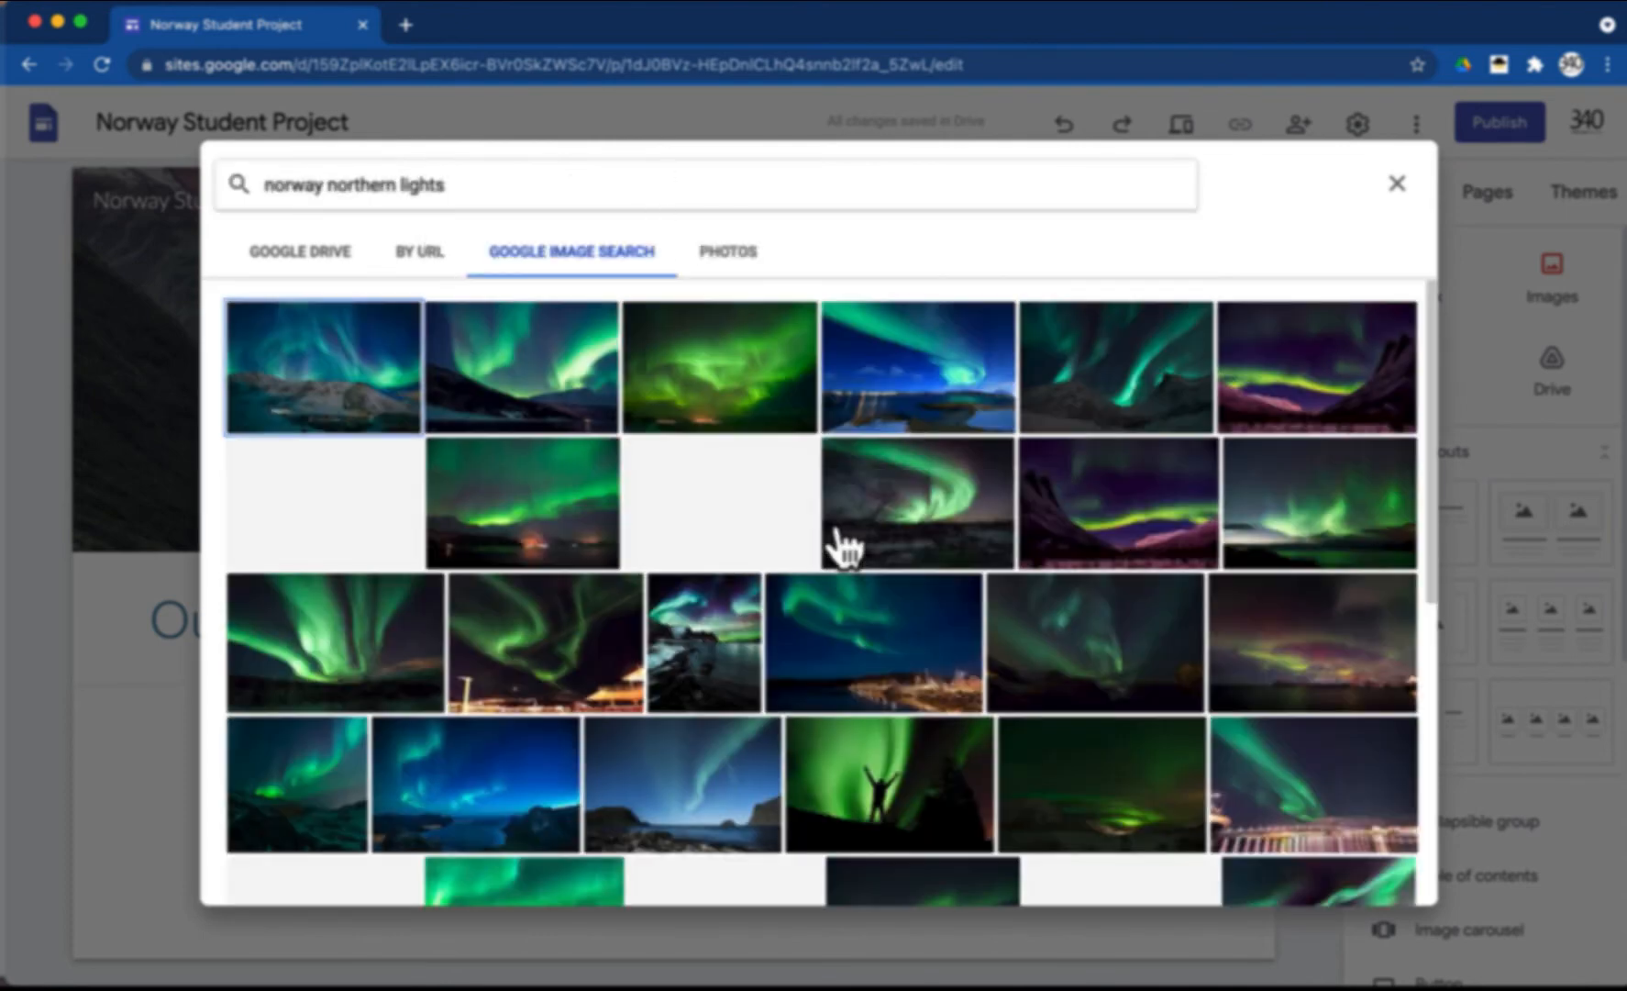
left_click(927, 390)
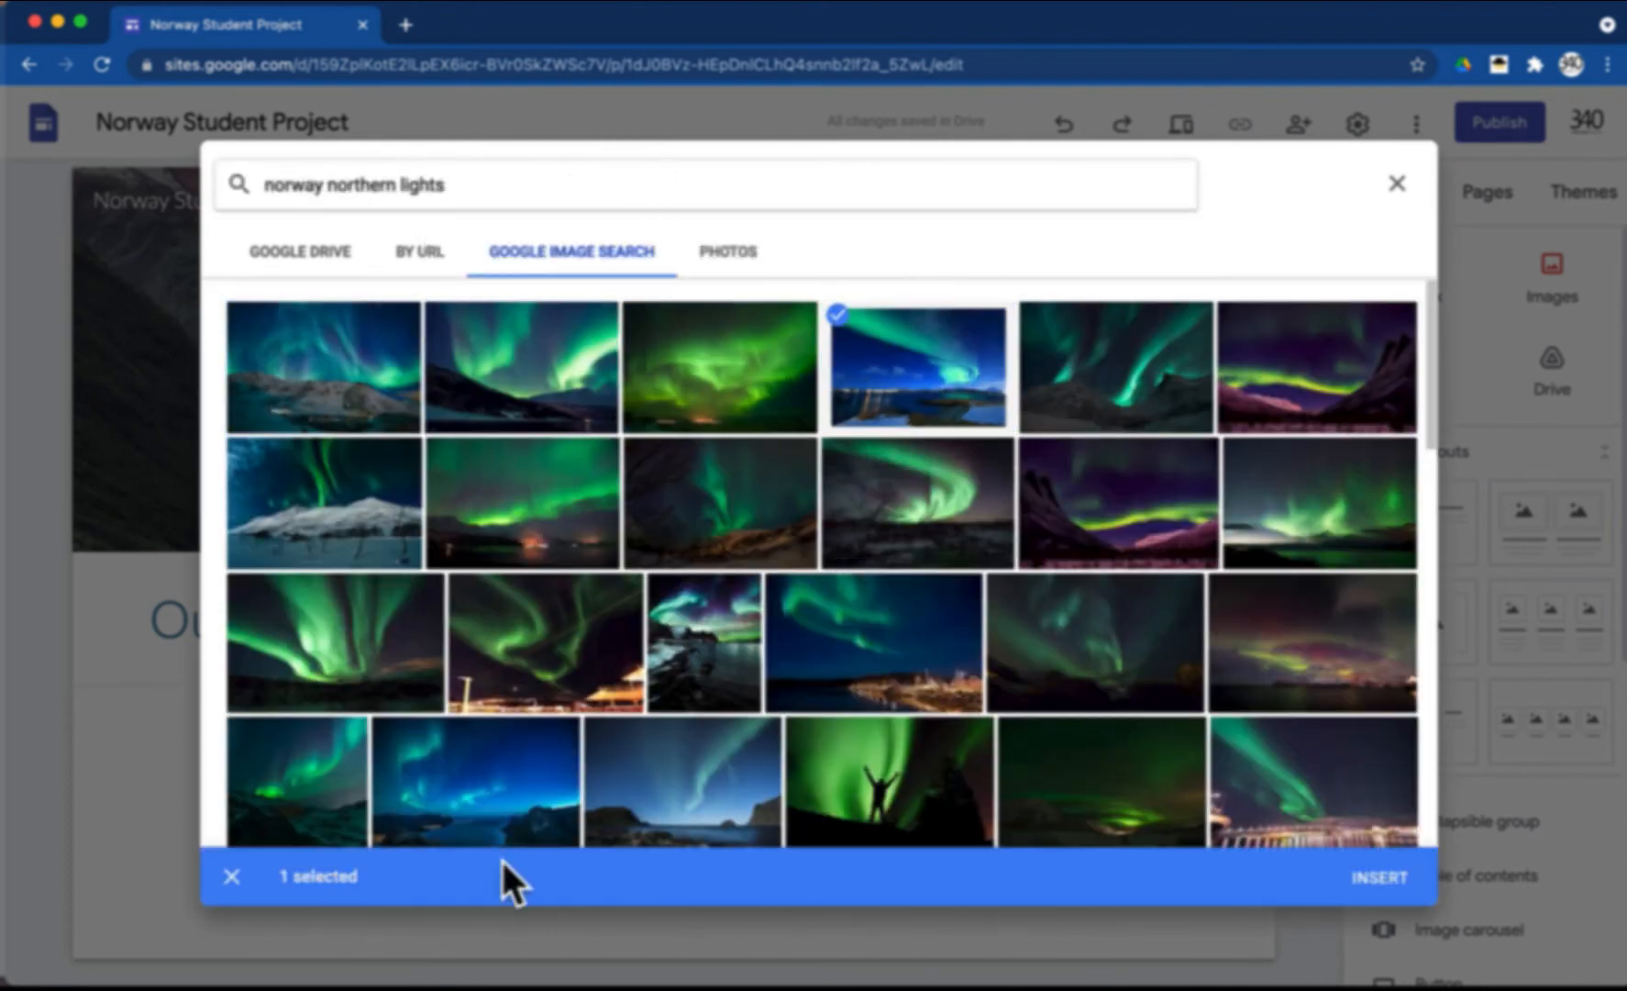
left_click(1378, 877)
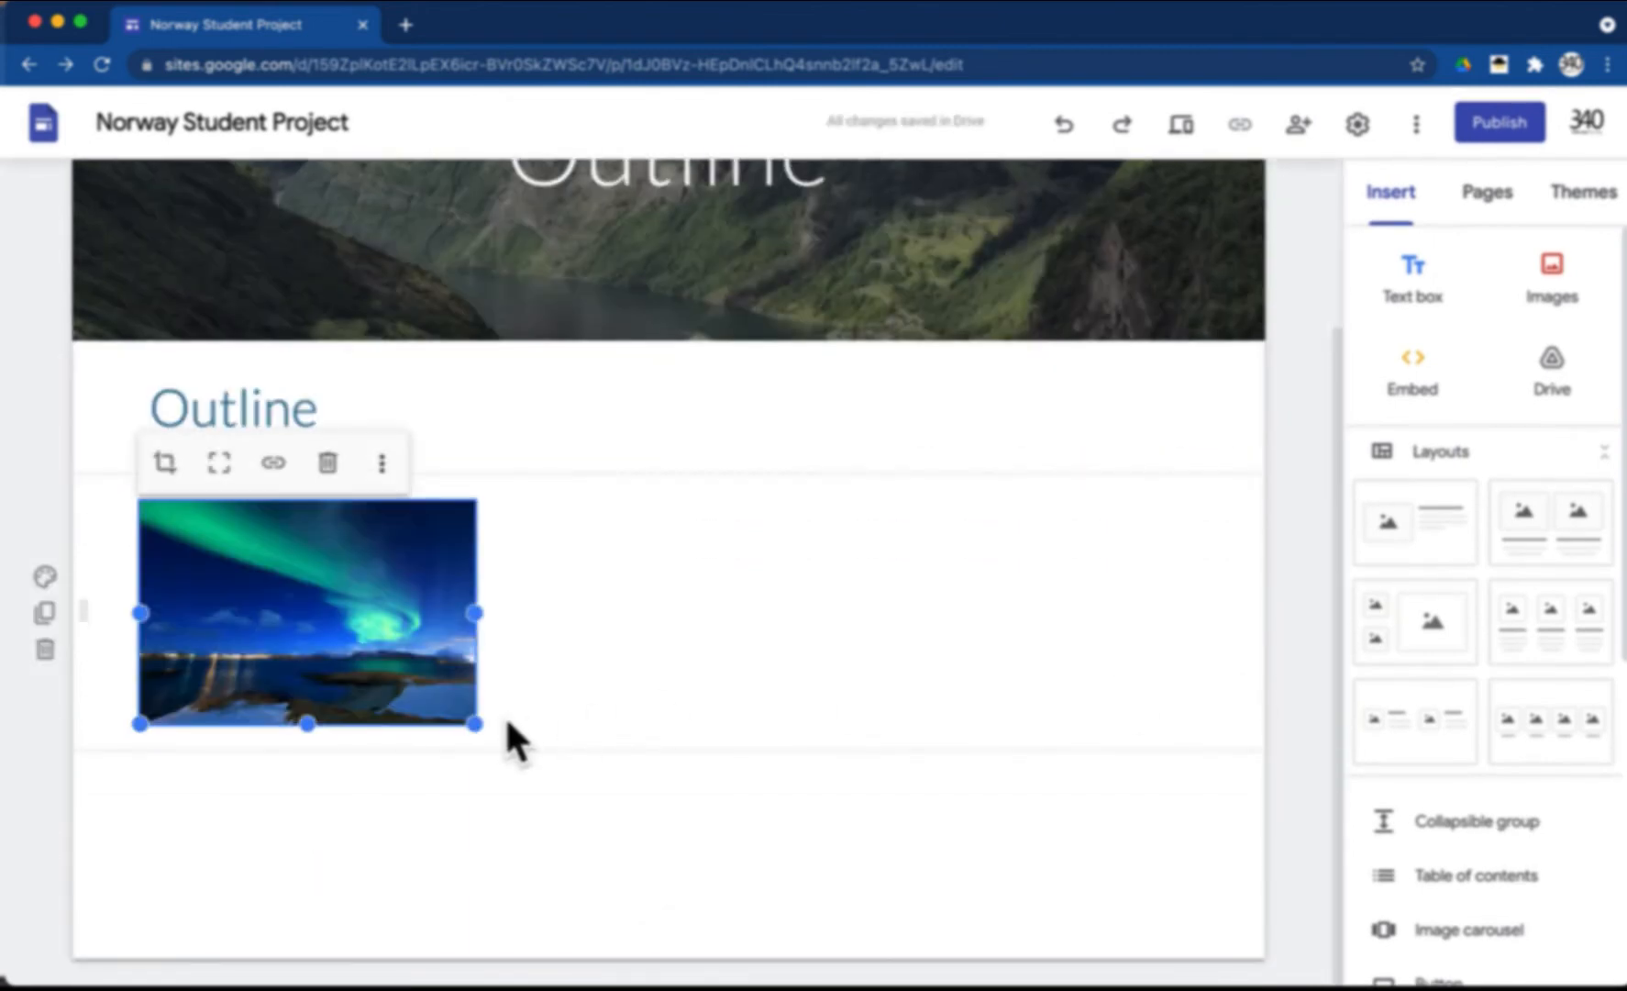
- Enlarge the northern lights photo to the full content width and move it directly above the Outline title
left_click_drag(477, 727, 633, 853)
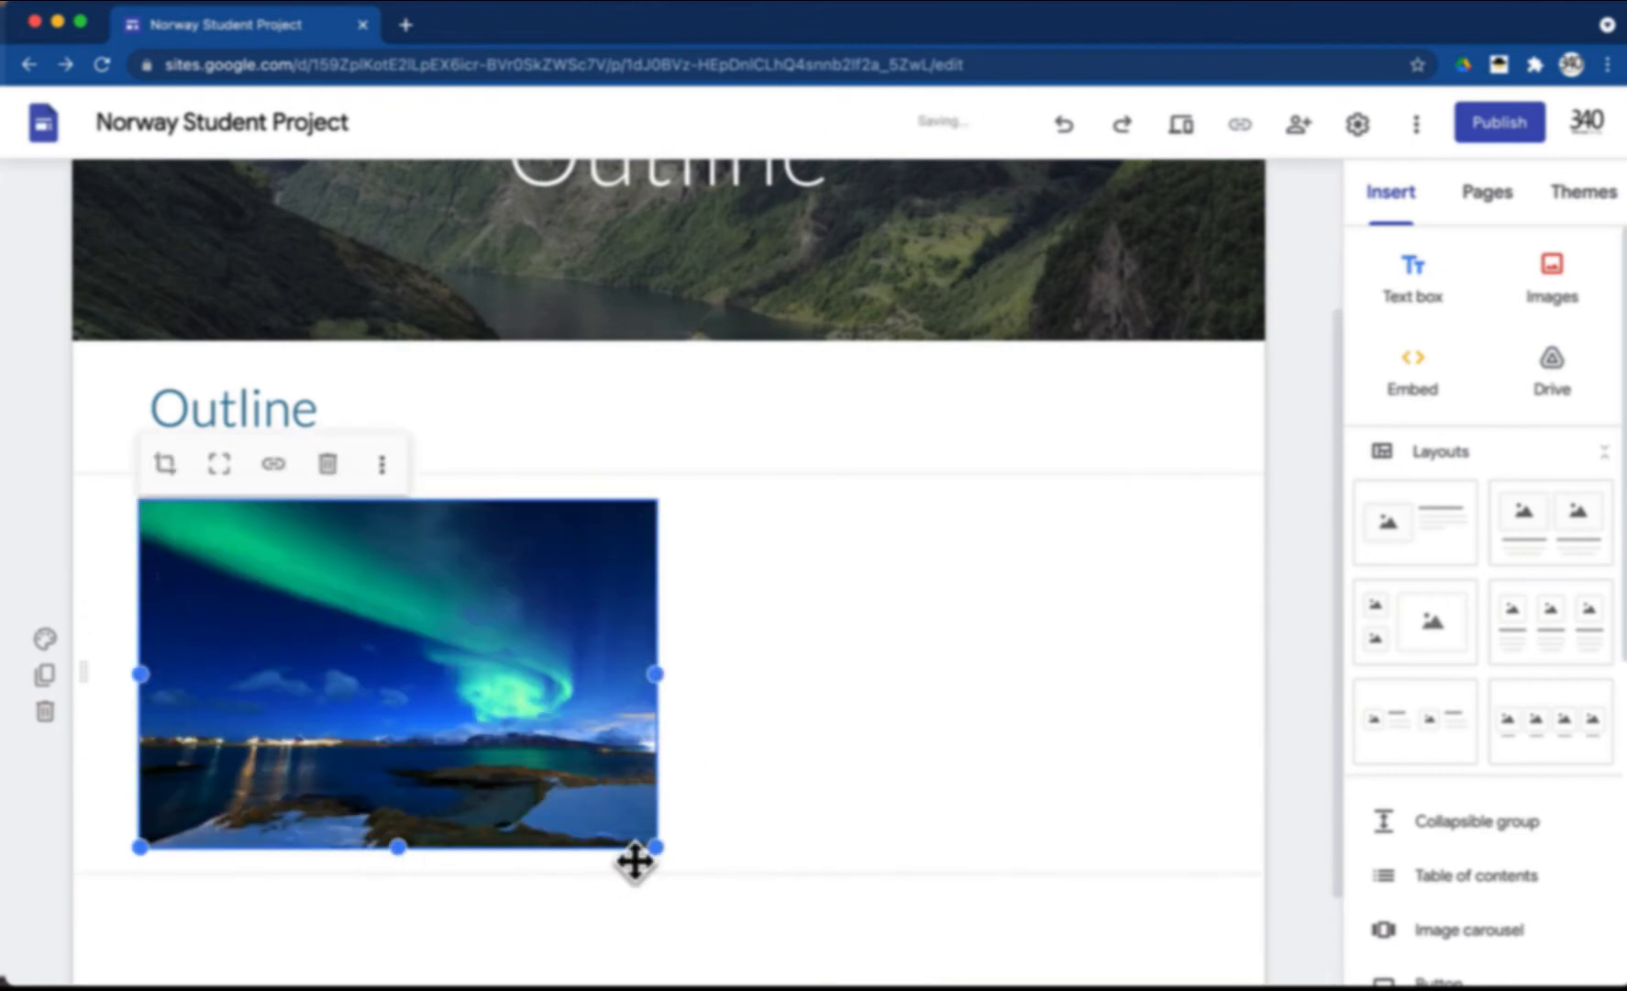
left_click_drag(404, 622, 403, 400)
scroll(523, 642, "down", 5)
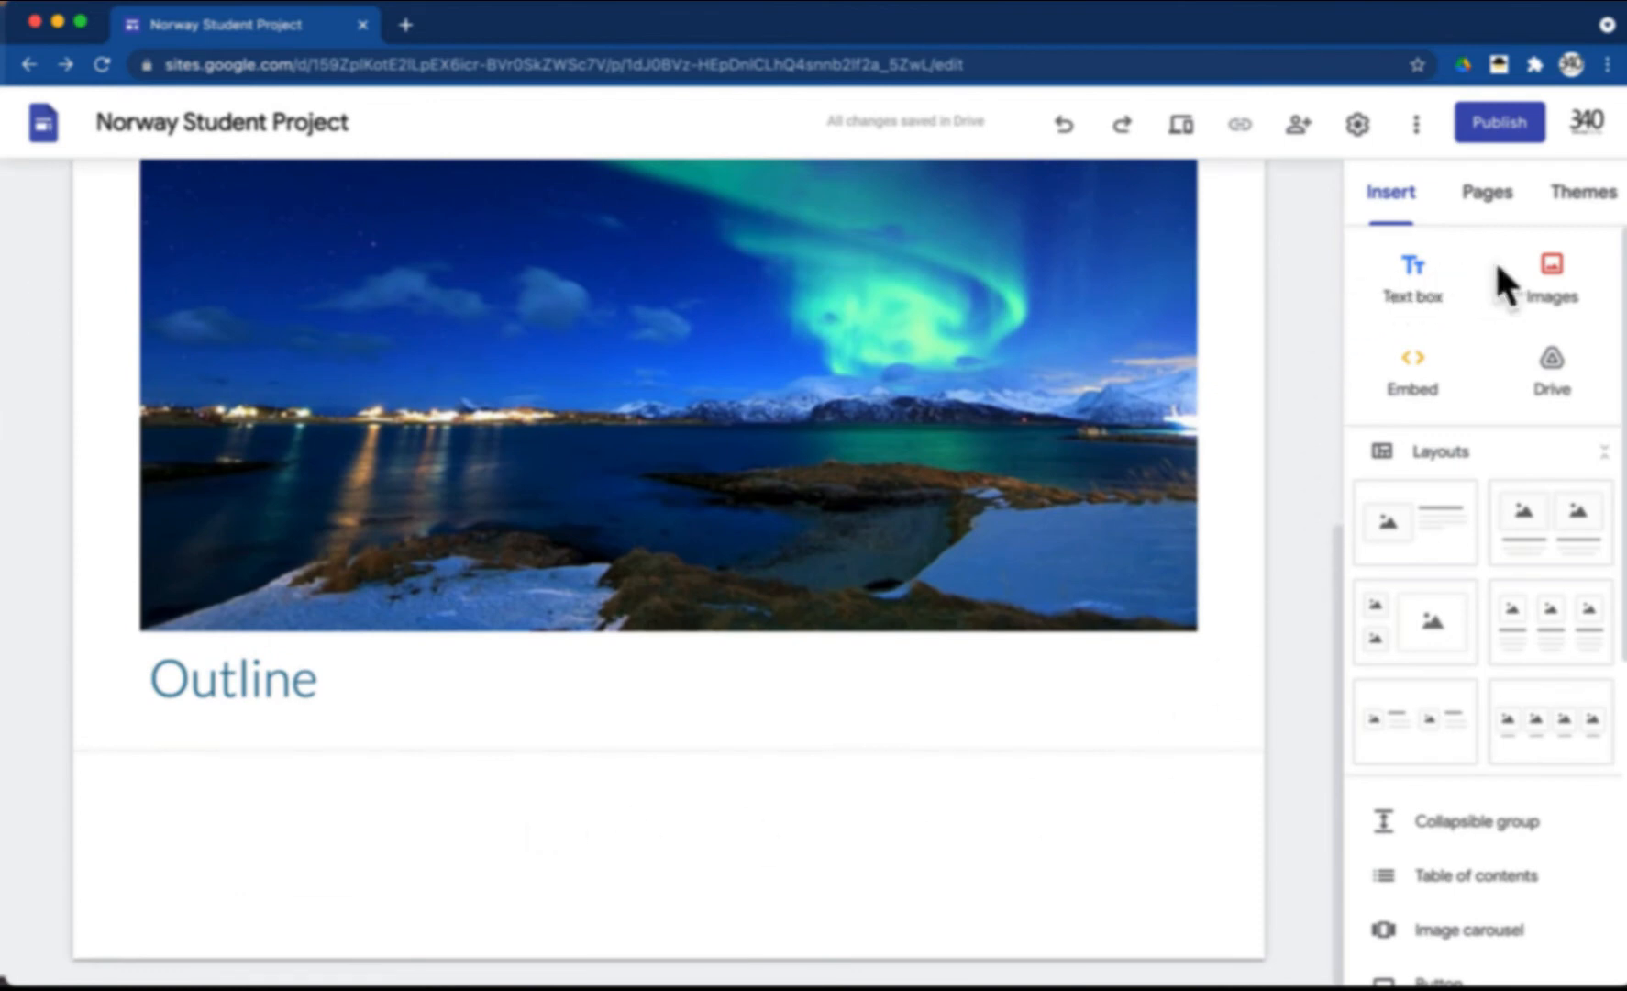
- Insert the outline document with the Norwegian flag from the Drive folder 0340 Project > Week 9 Task 7 Outline below the title
left_click(1567, 376)
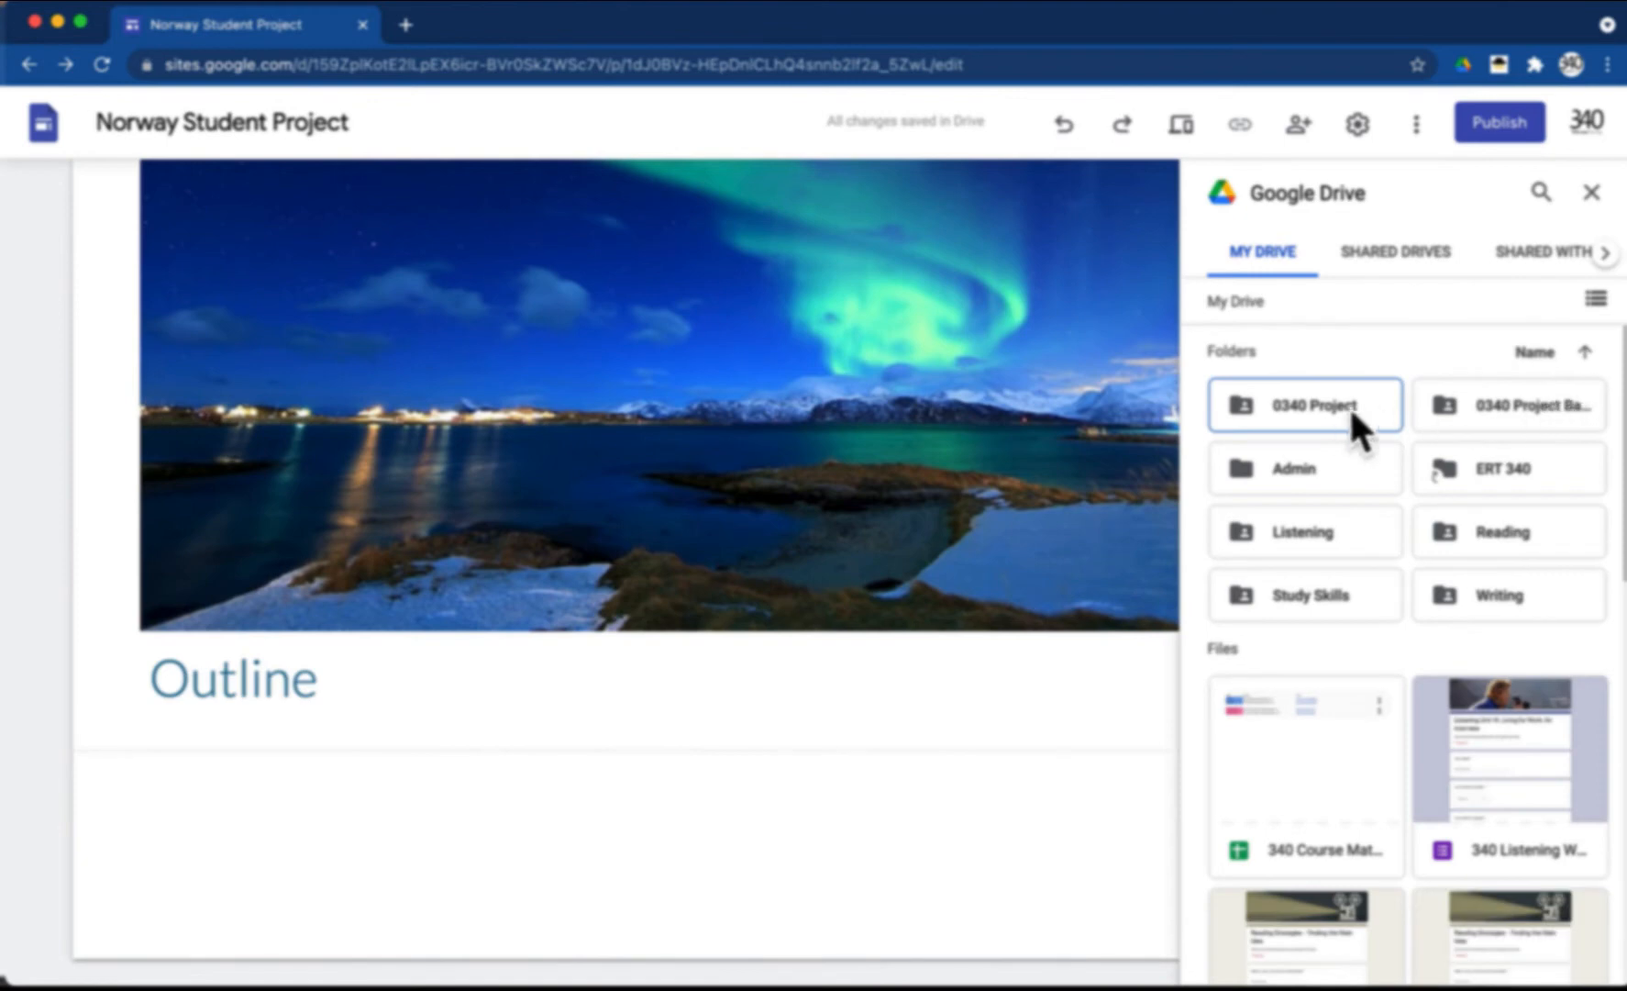
left_click(1352, 412)
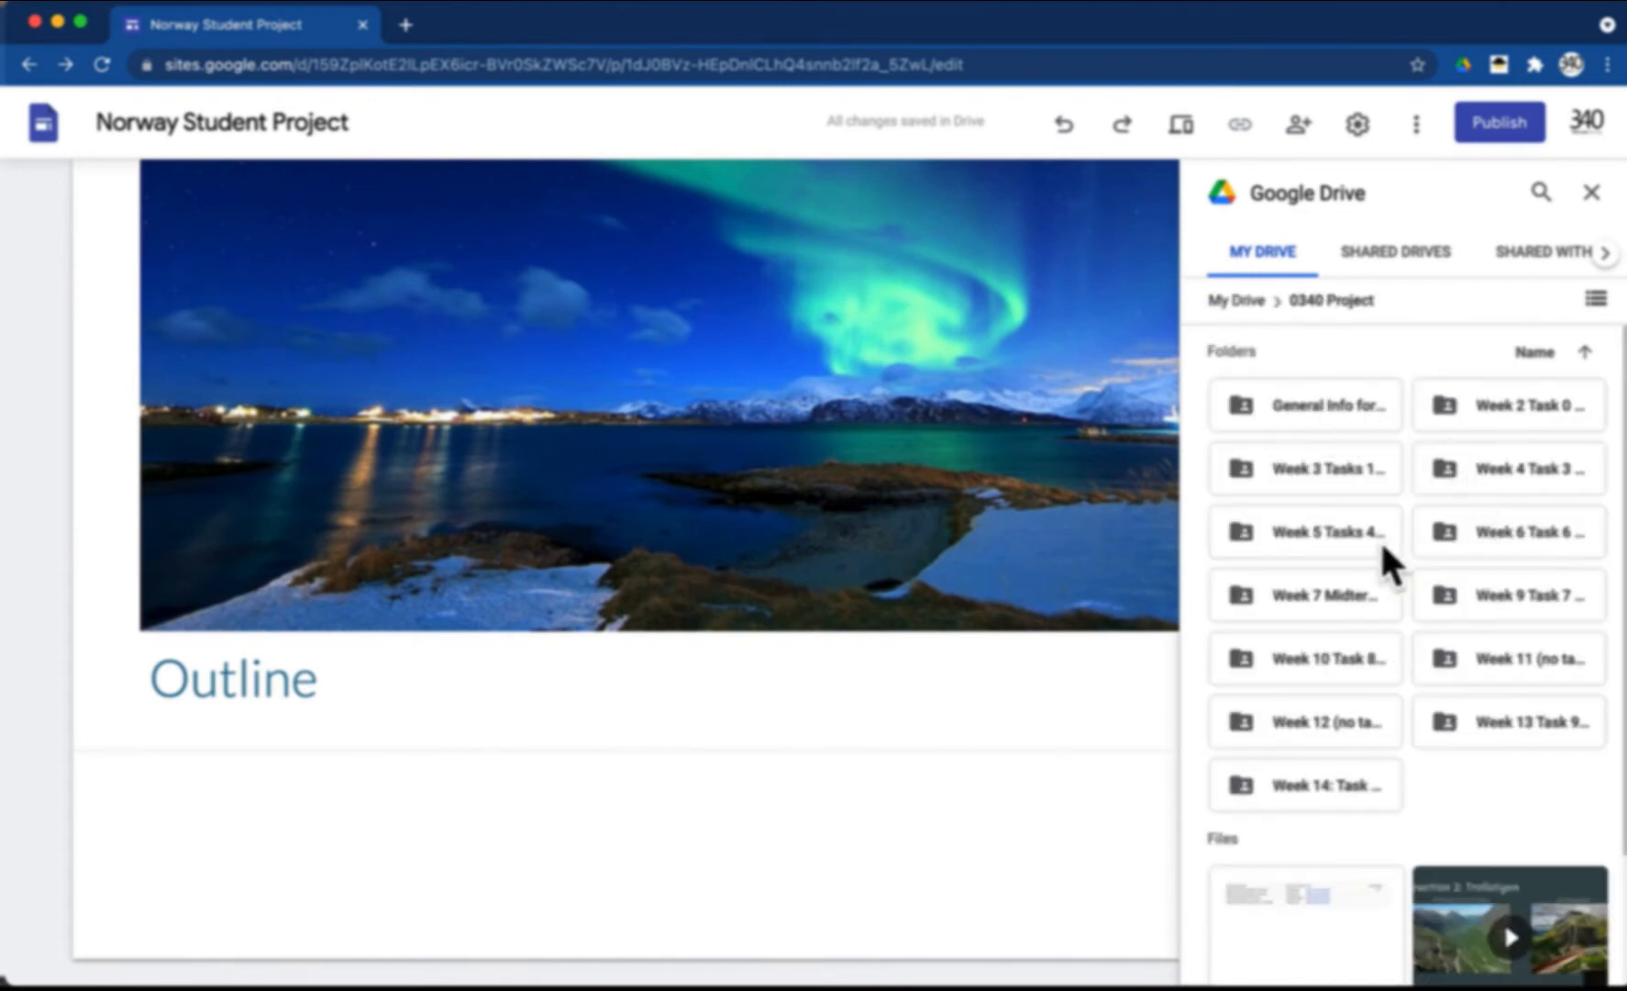
left_click(1489, 598)
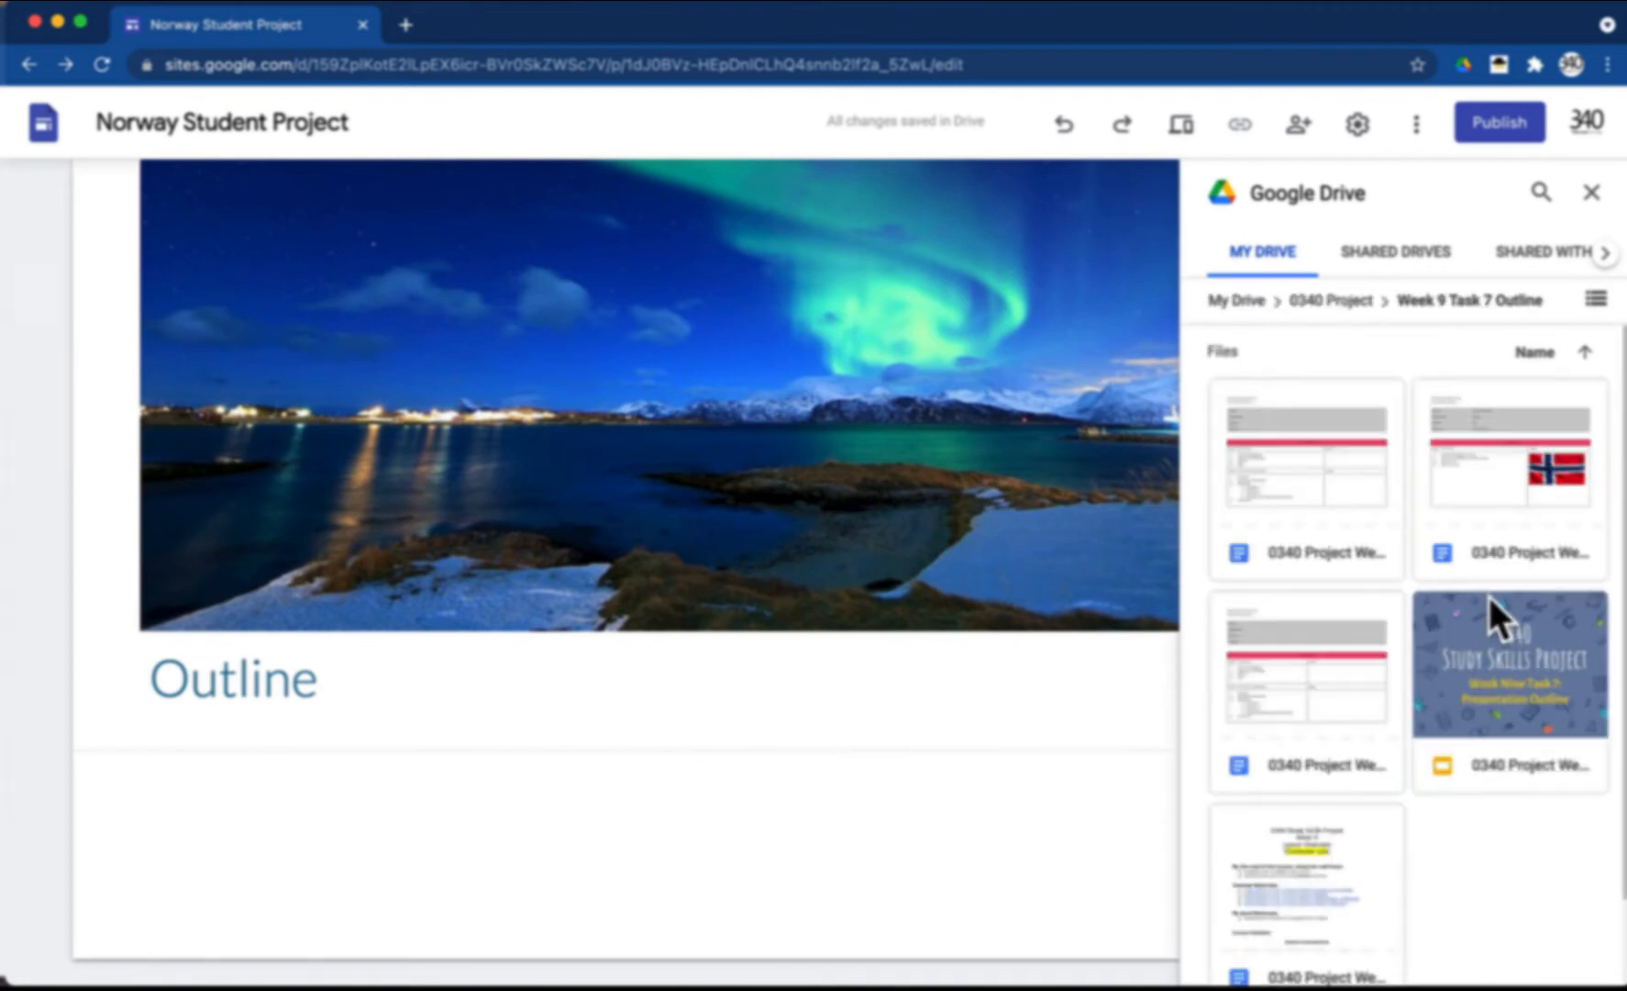
scroll(1490, 838, "down", 2)
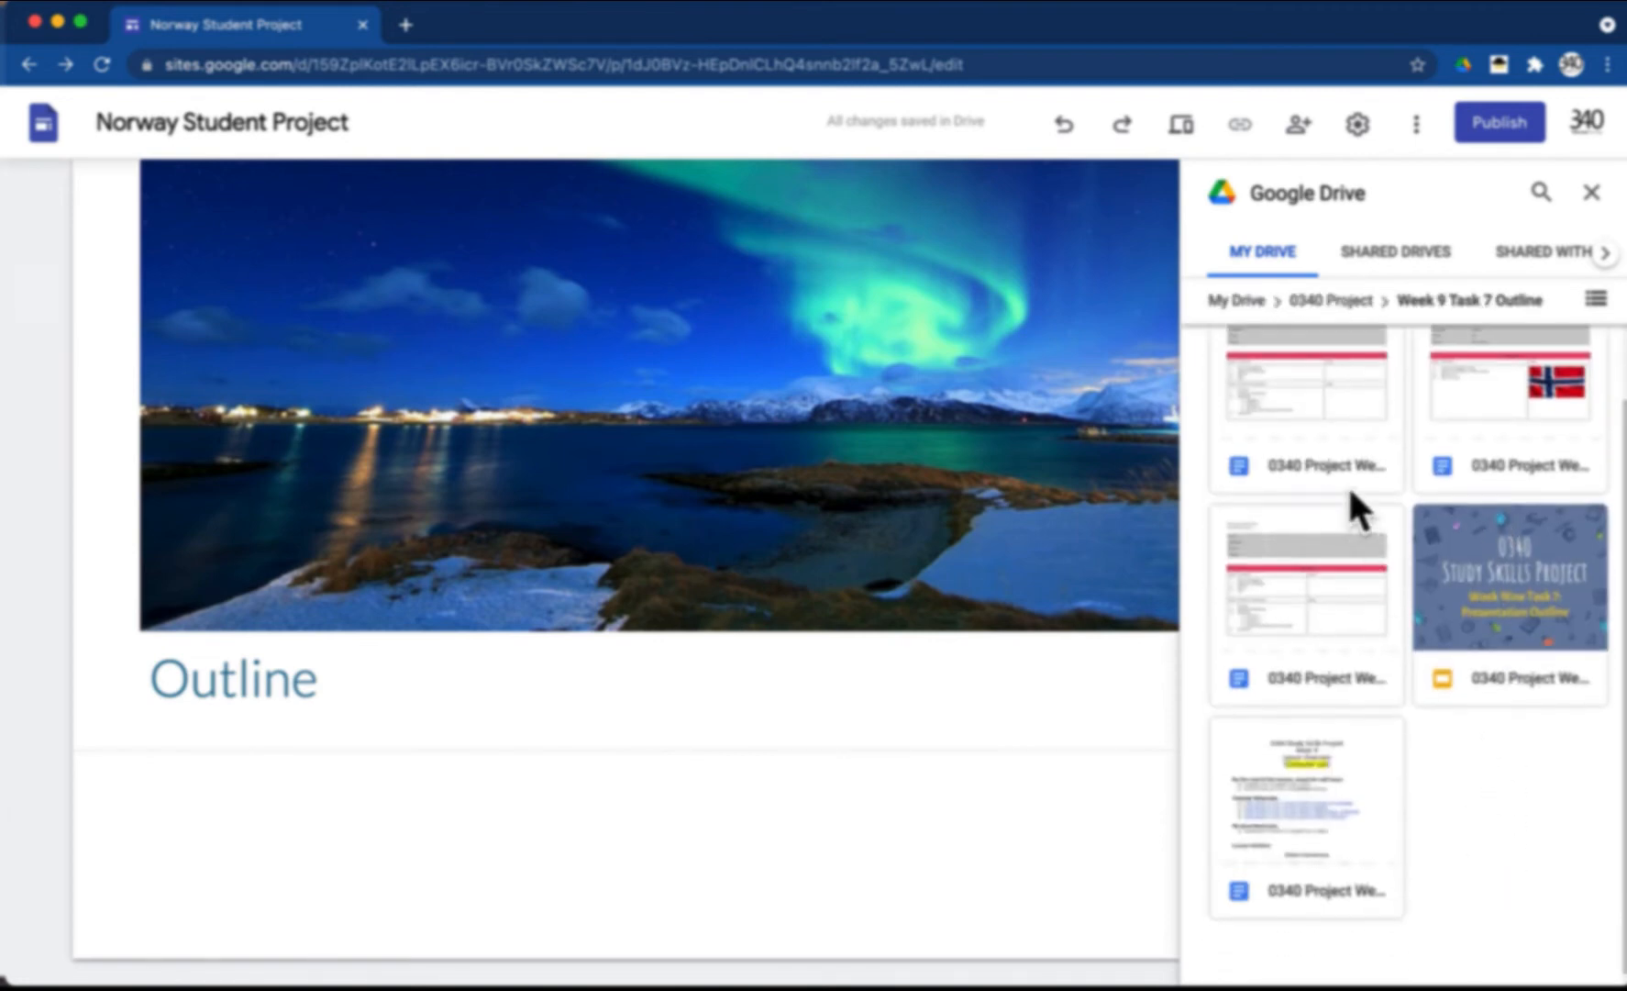
left_click(1468, 451)
left_click(1584, 965)
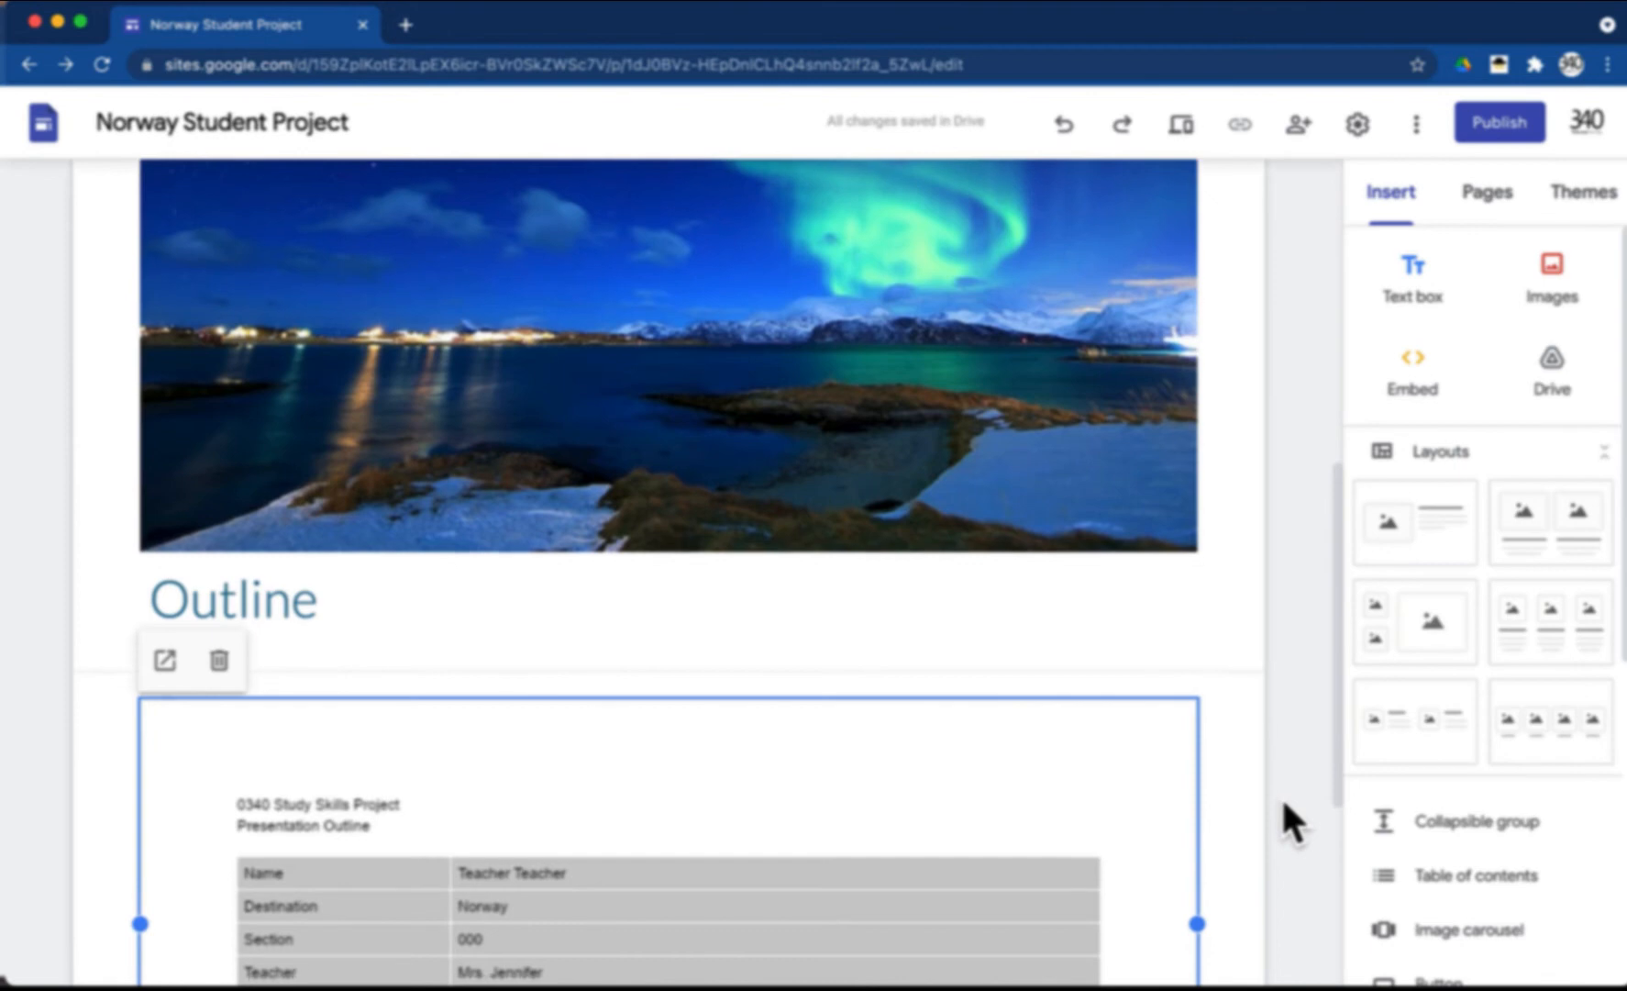
- Extend the embedded outline document's frame downward until it shows the whole Introduction table, and check the result
scroll(1280, 796, "down", 5)
left_click_drag(669, 724, 671, 986)
scroll(676, 740, "down", 5)
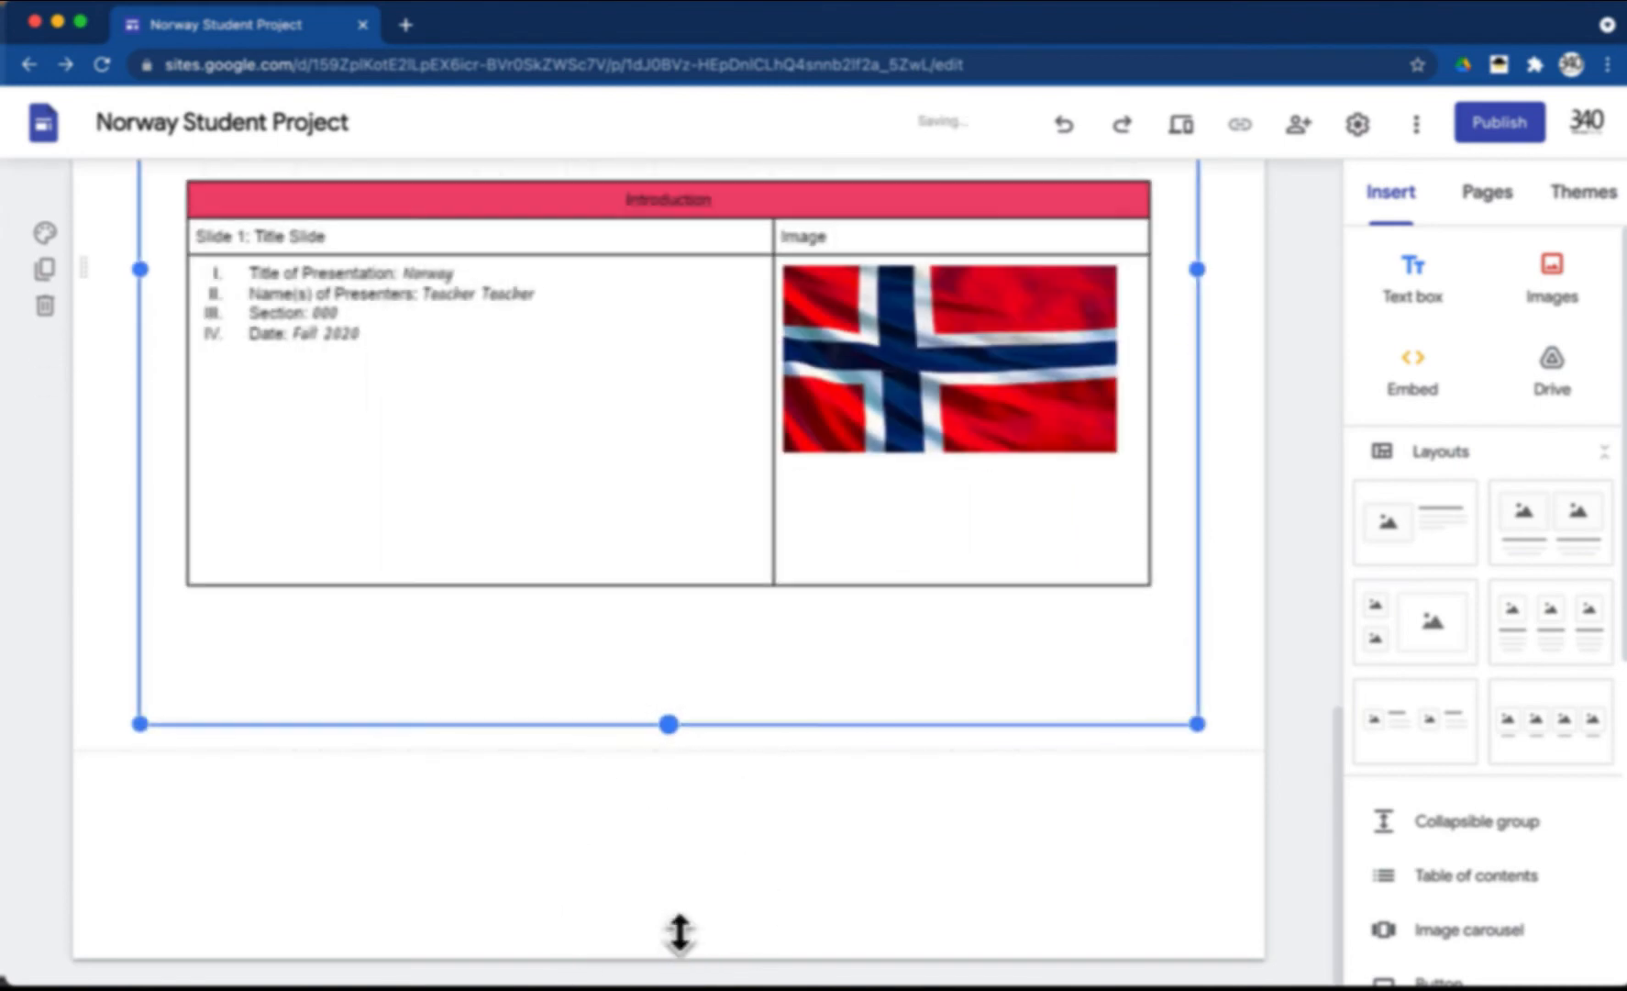
scroll(1175, 701, "up", 5)
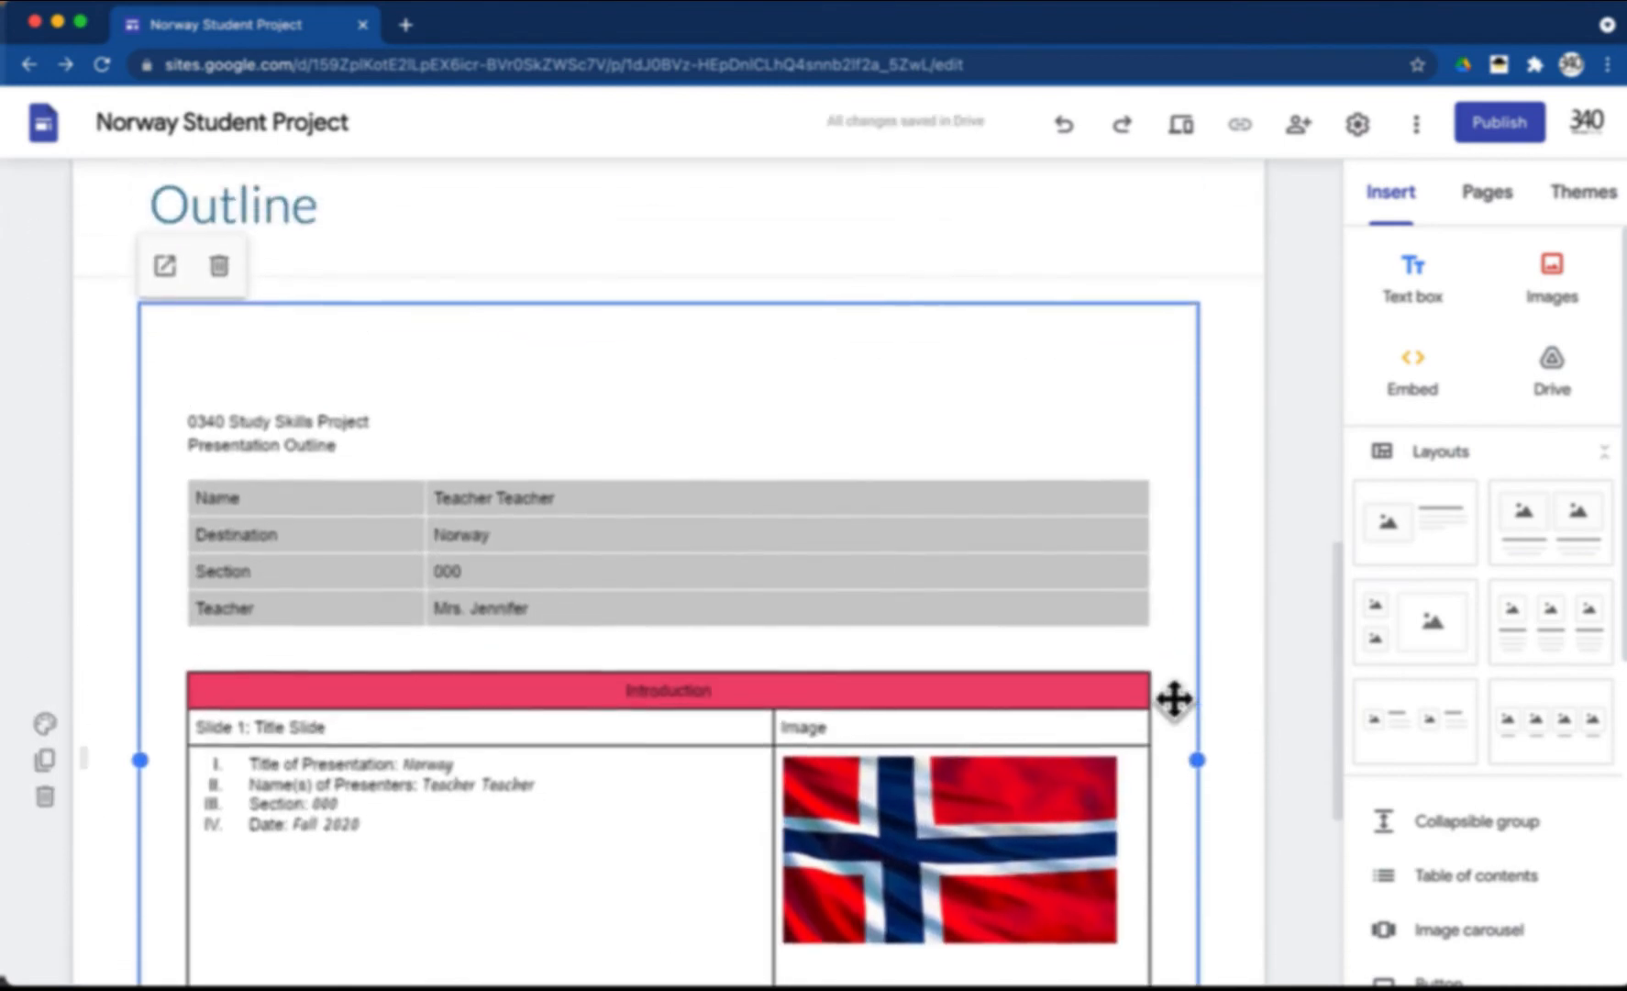
scroll(1185, 626, "down", 2)
scroll(1187, 625, "down", 2)
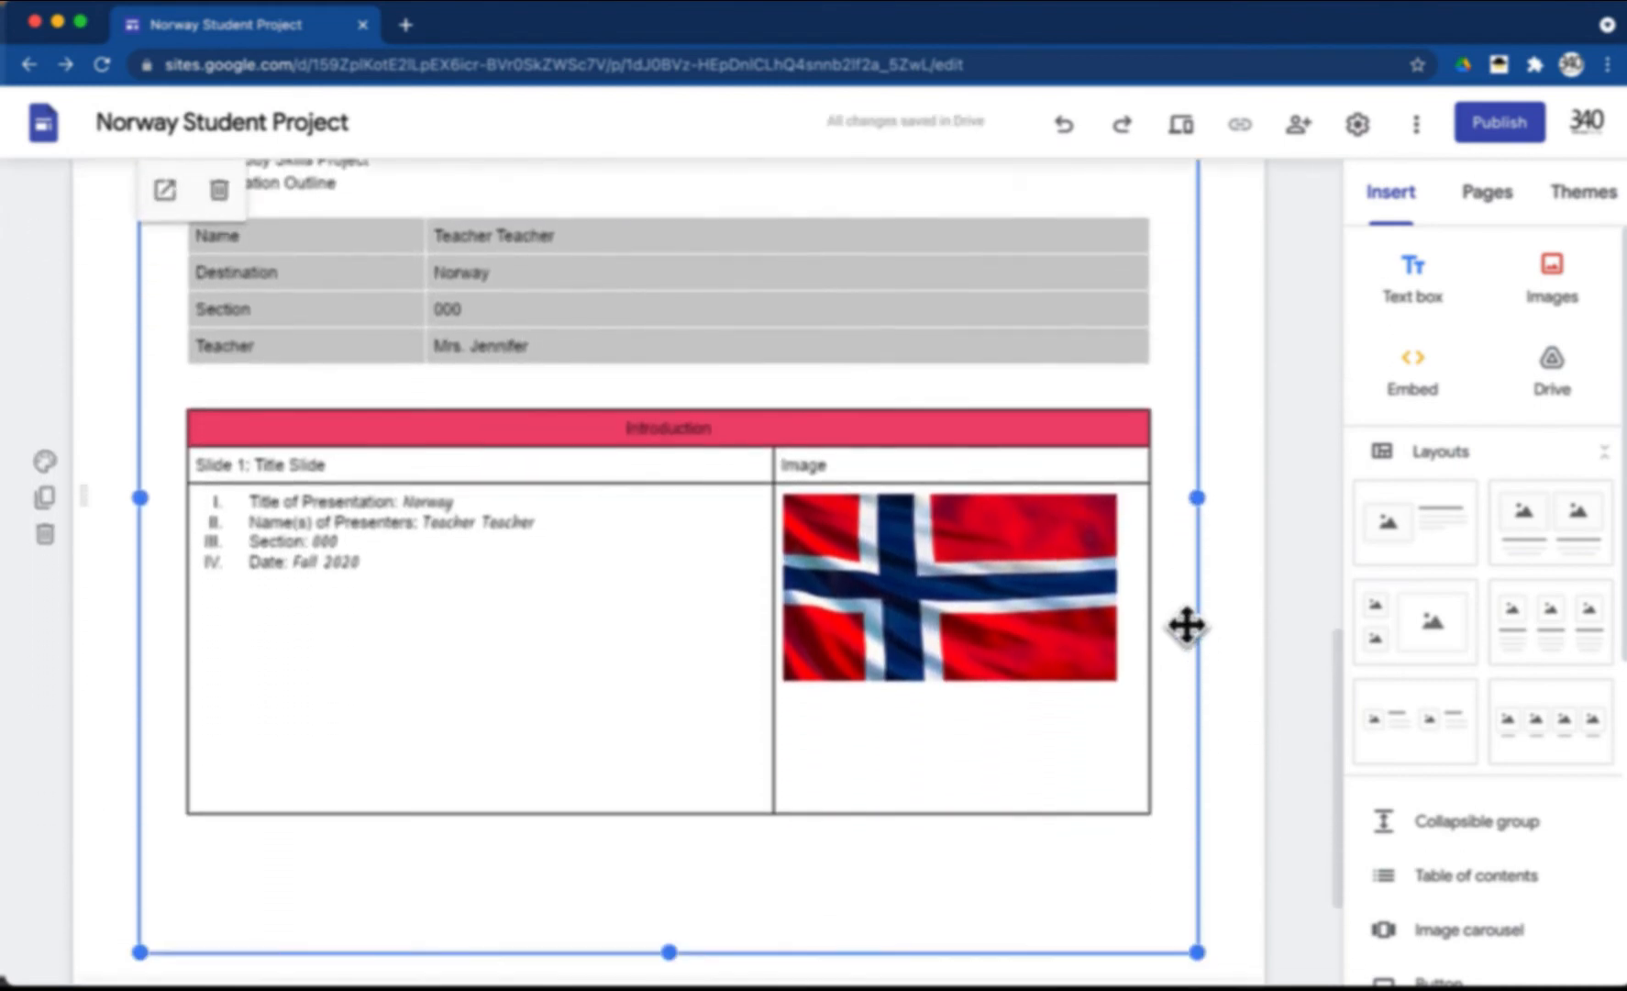
- Try the embedded outline document's frame at half width, then restore the full content width with enough height to show the whole Introduction table
left_click_drag(1198, 954, 655, 529)
scroll(890, 690, "down", 2)
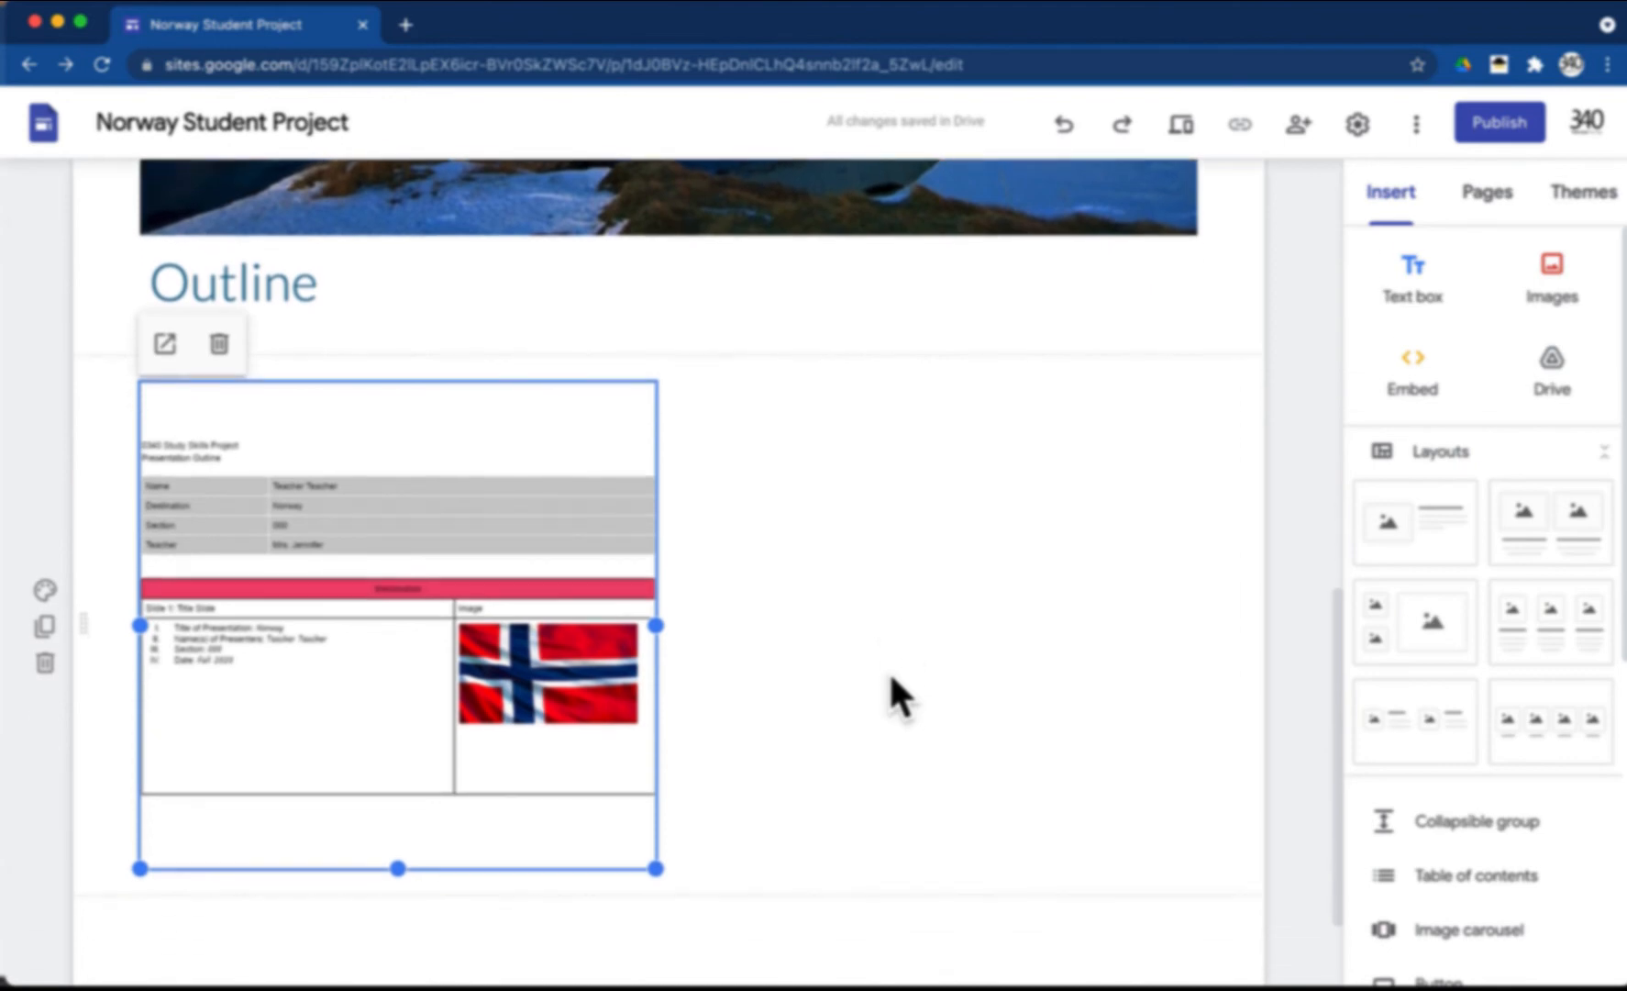
left_click_drag(657, 625, 1198, 627)
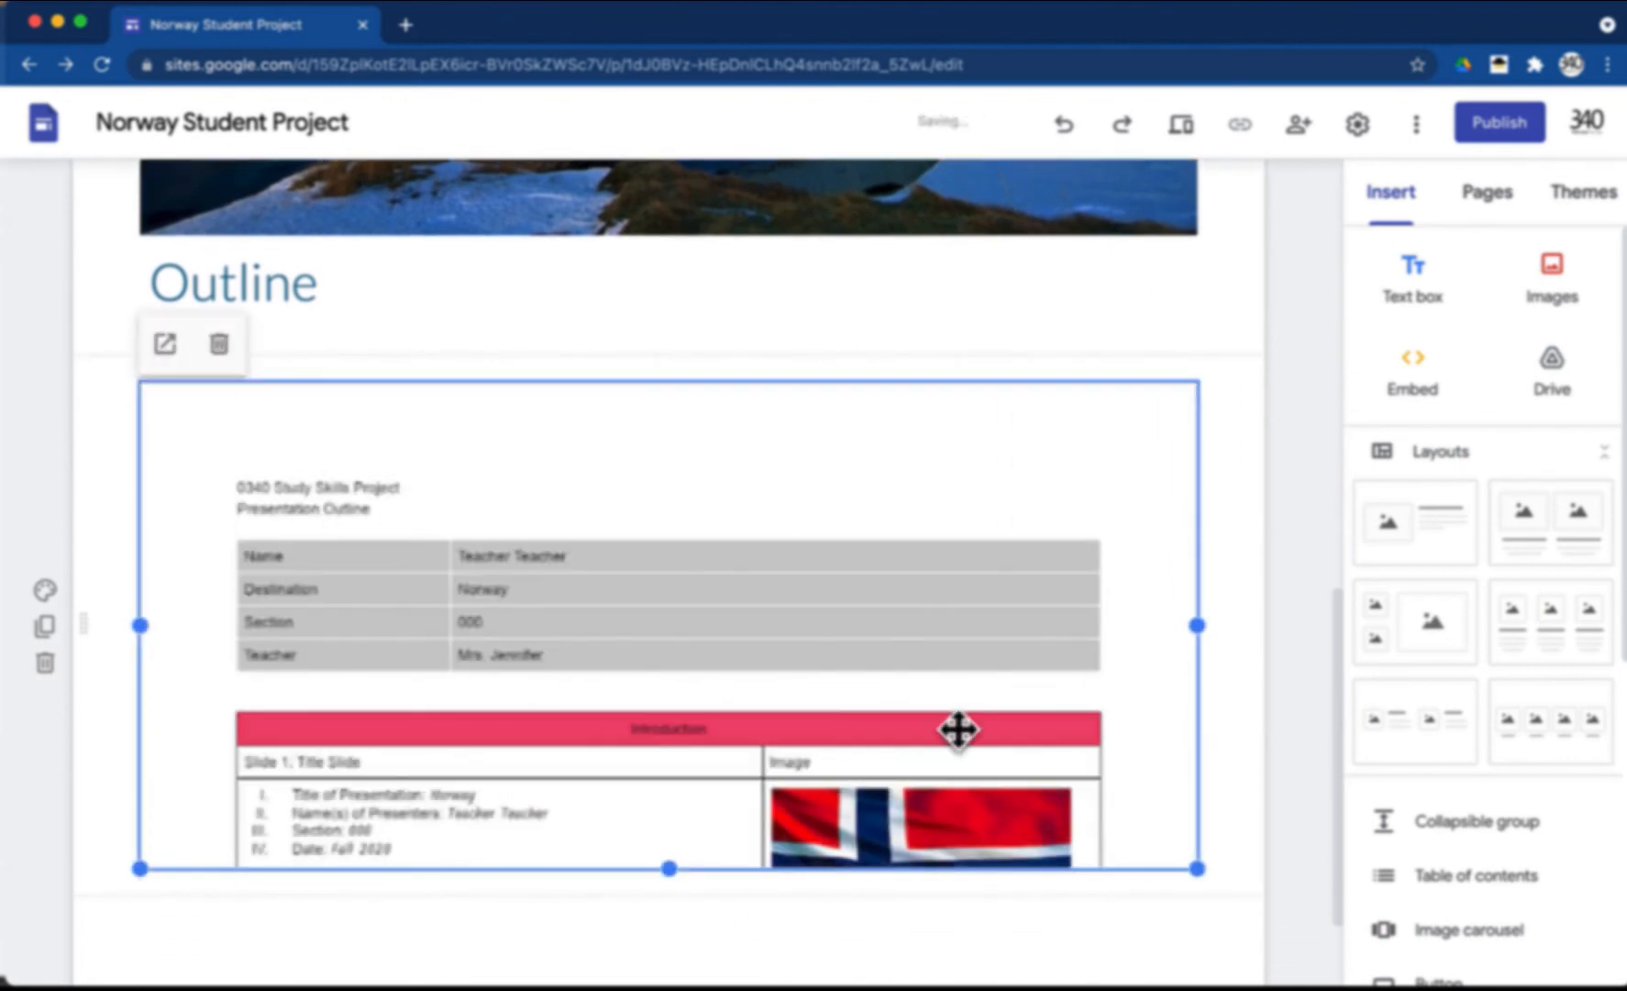
scroll(958, 726, "down", 3)
left_click_drag(679, 745, 714, 963)
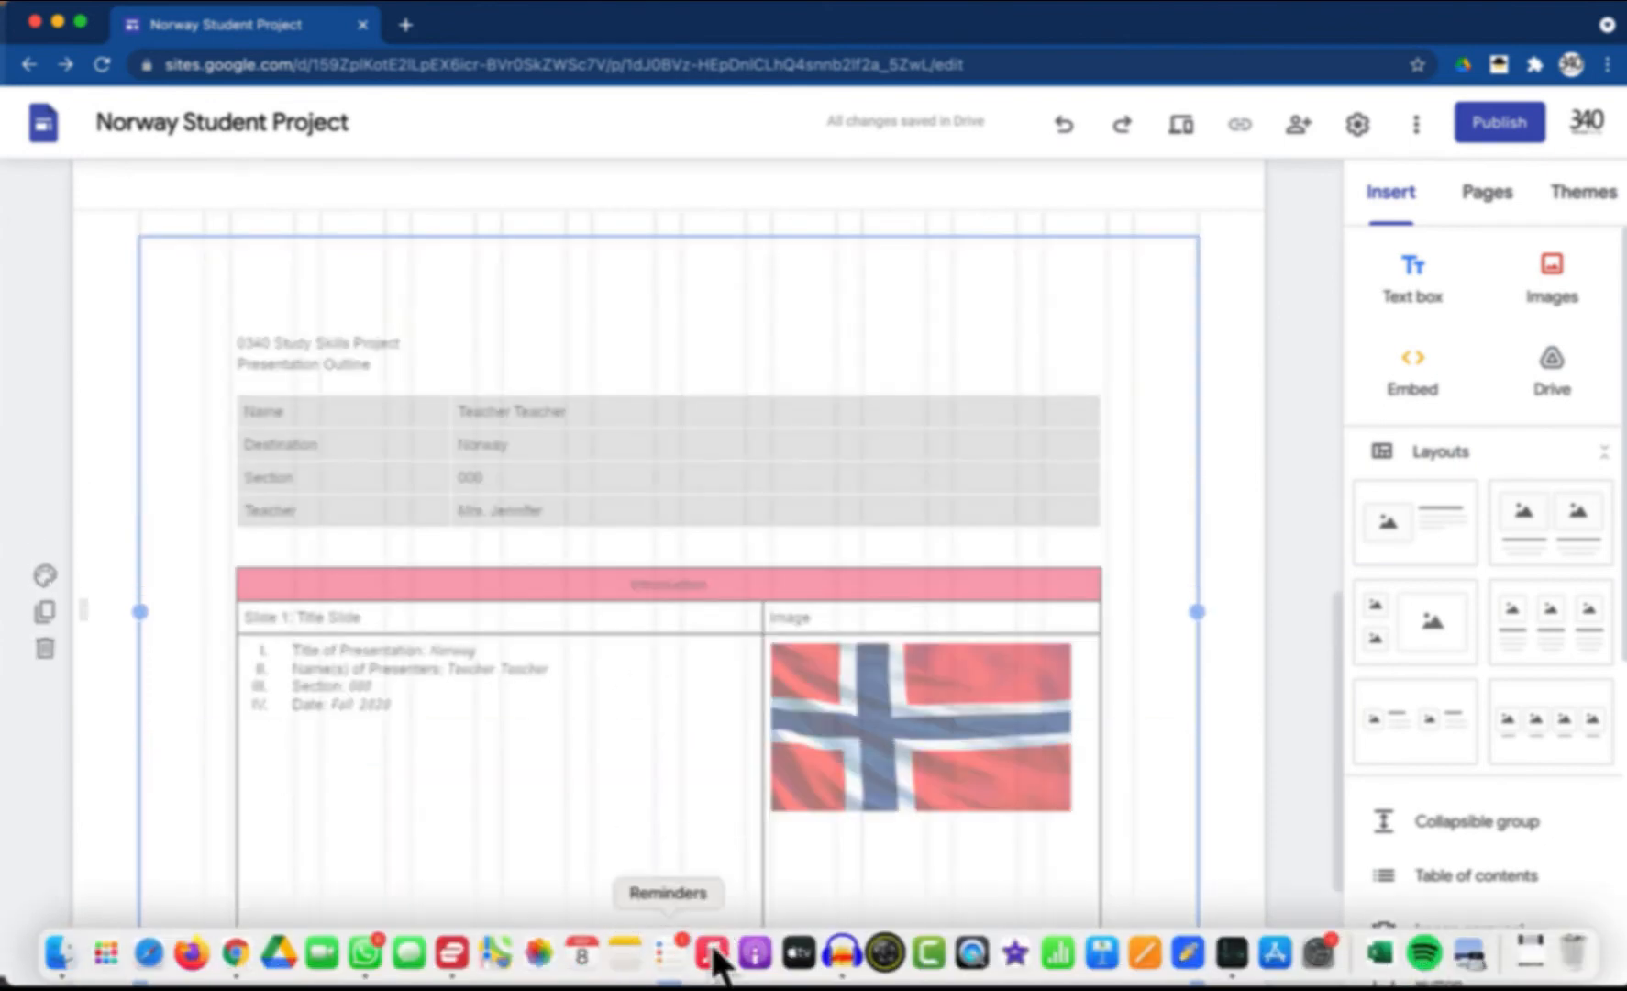
left_click(1265, 586)
- Show the site's page list and look over the Outline page from its header down to the Outline title
scroll(1265, 587, "up", 4)
scroll(1261, 280, "up", 5)
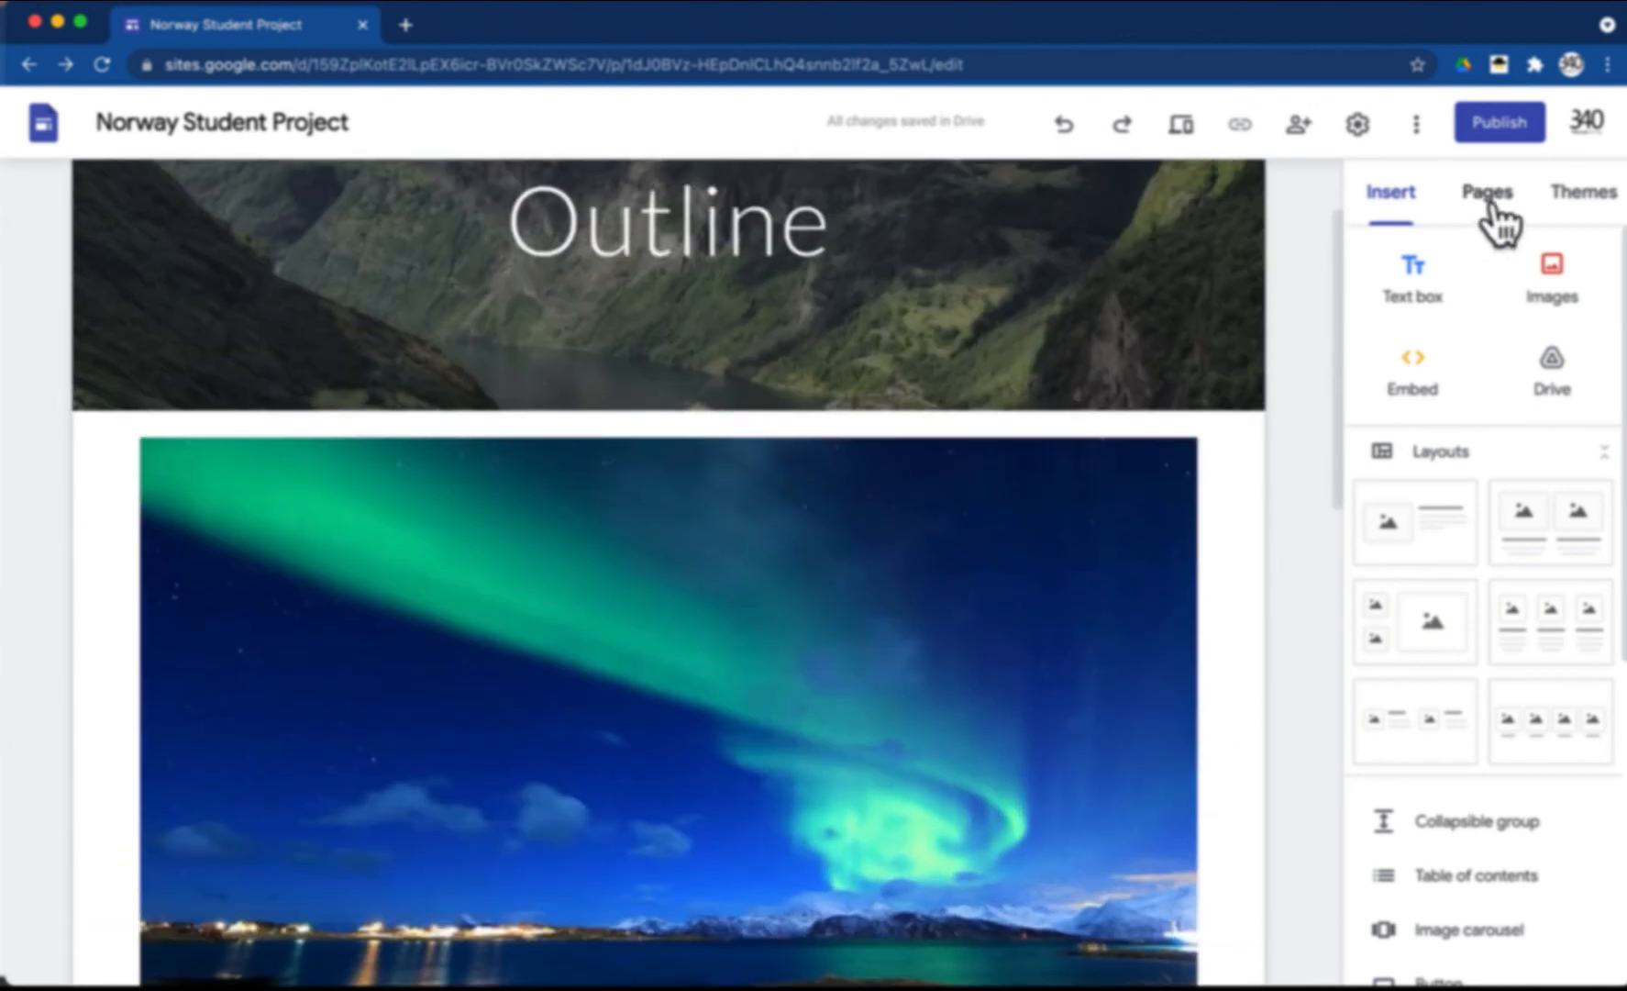
left_click(1487, 207)
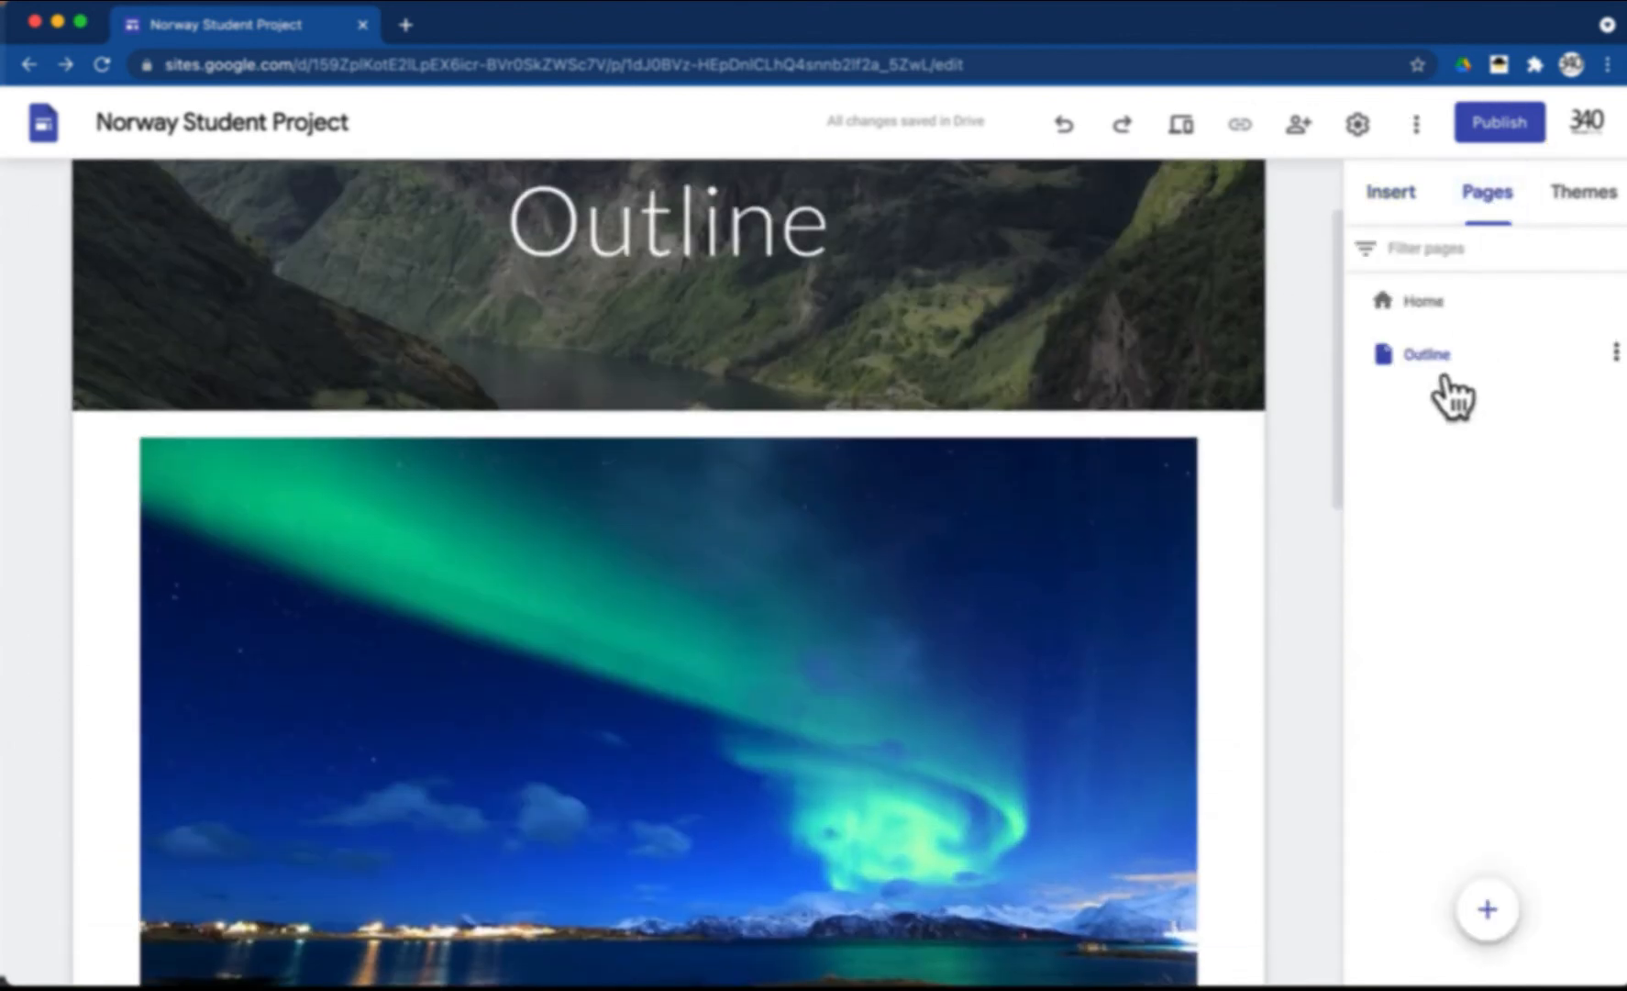
scroll(1284, 399, "up", 2)
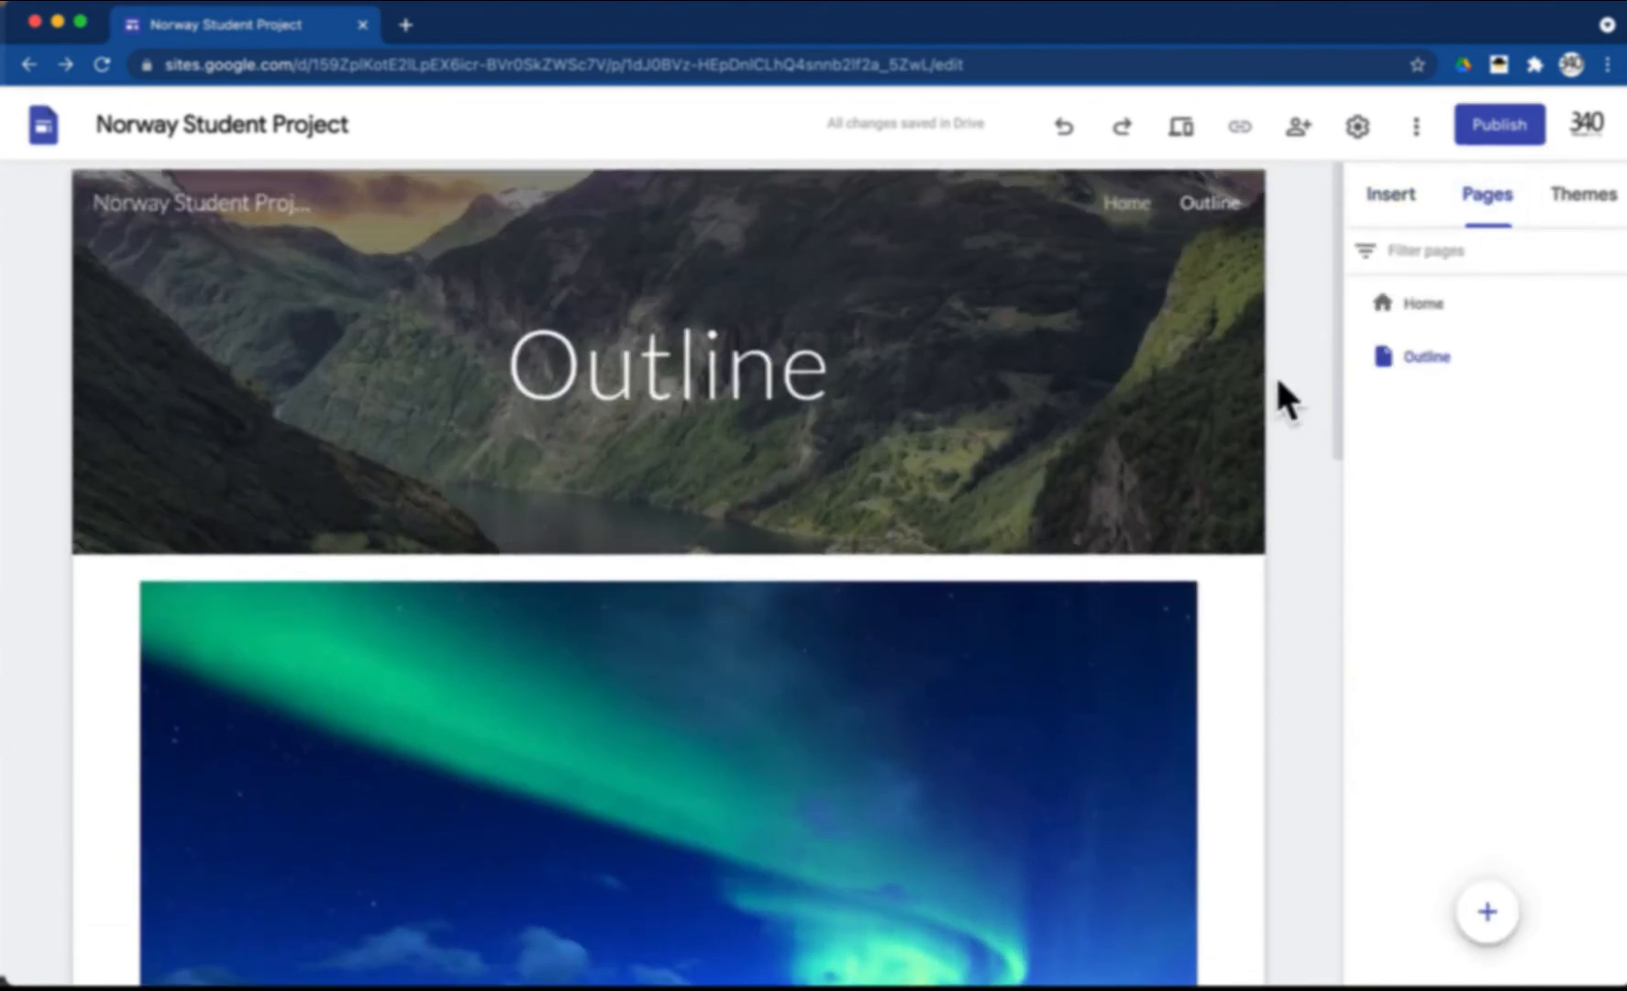
scroll(1239, 604, "down", 5)
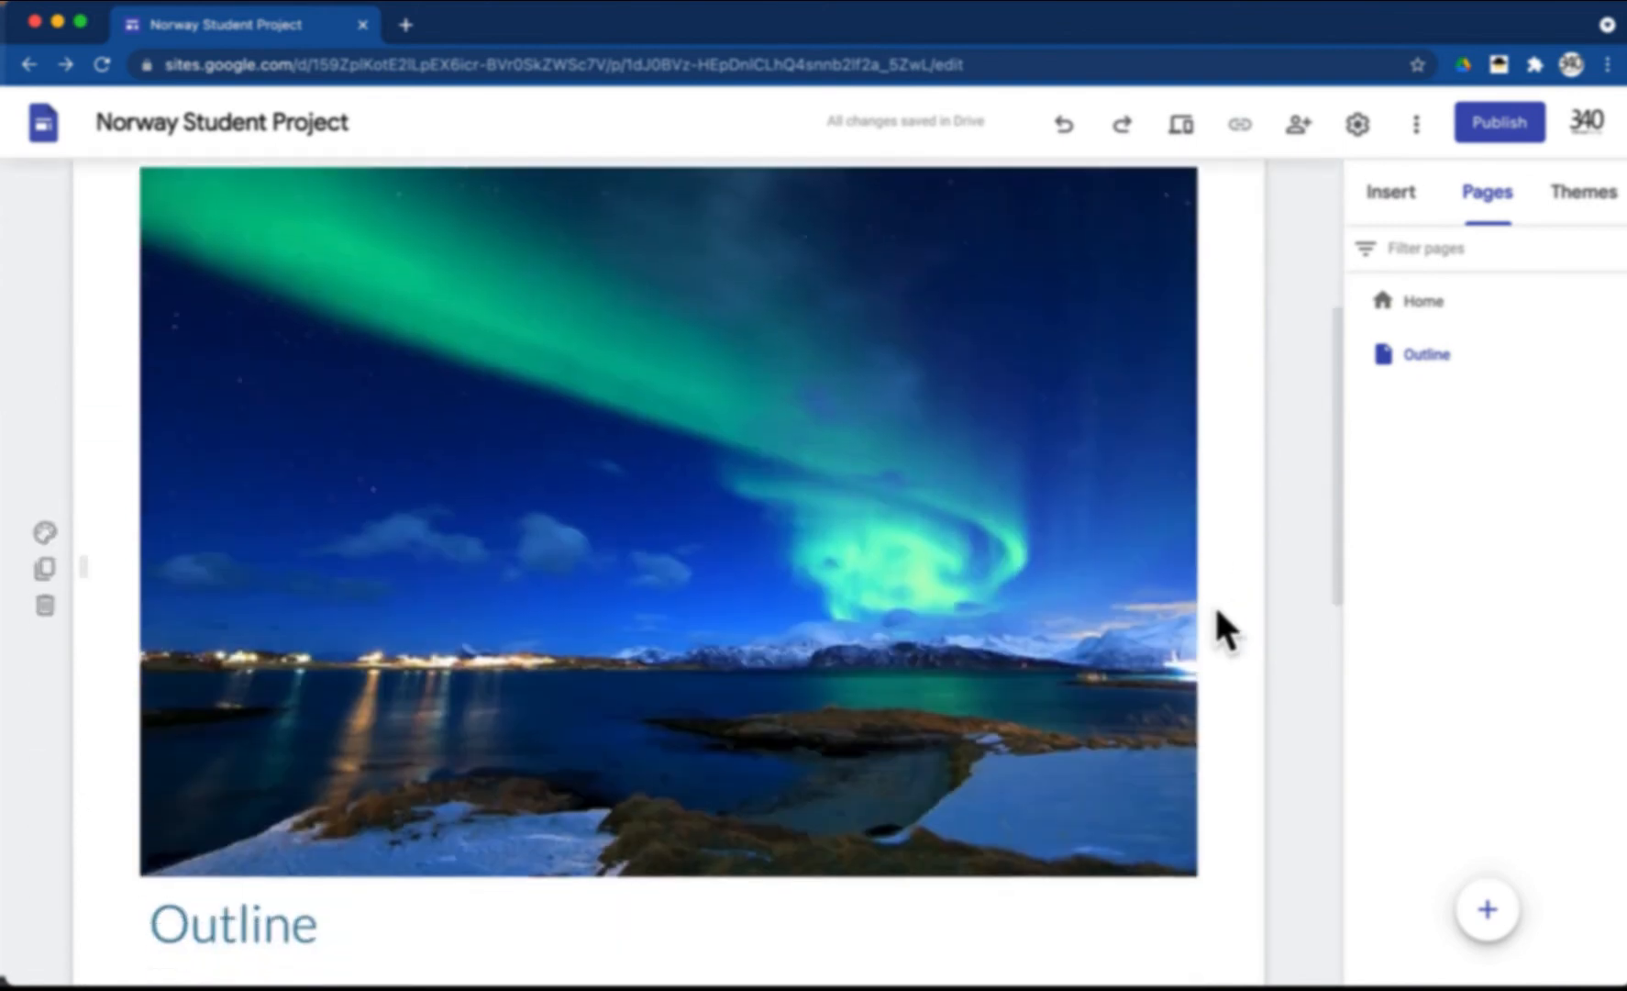
- Move the Outline title above the northern lights photo, directly below the page header
left_click(871, 644)
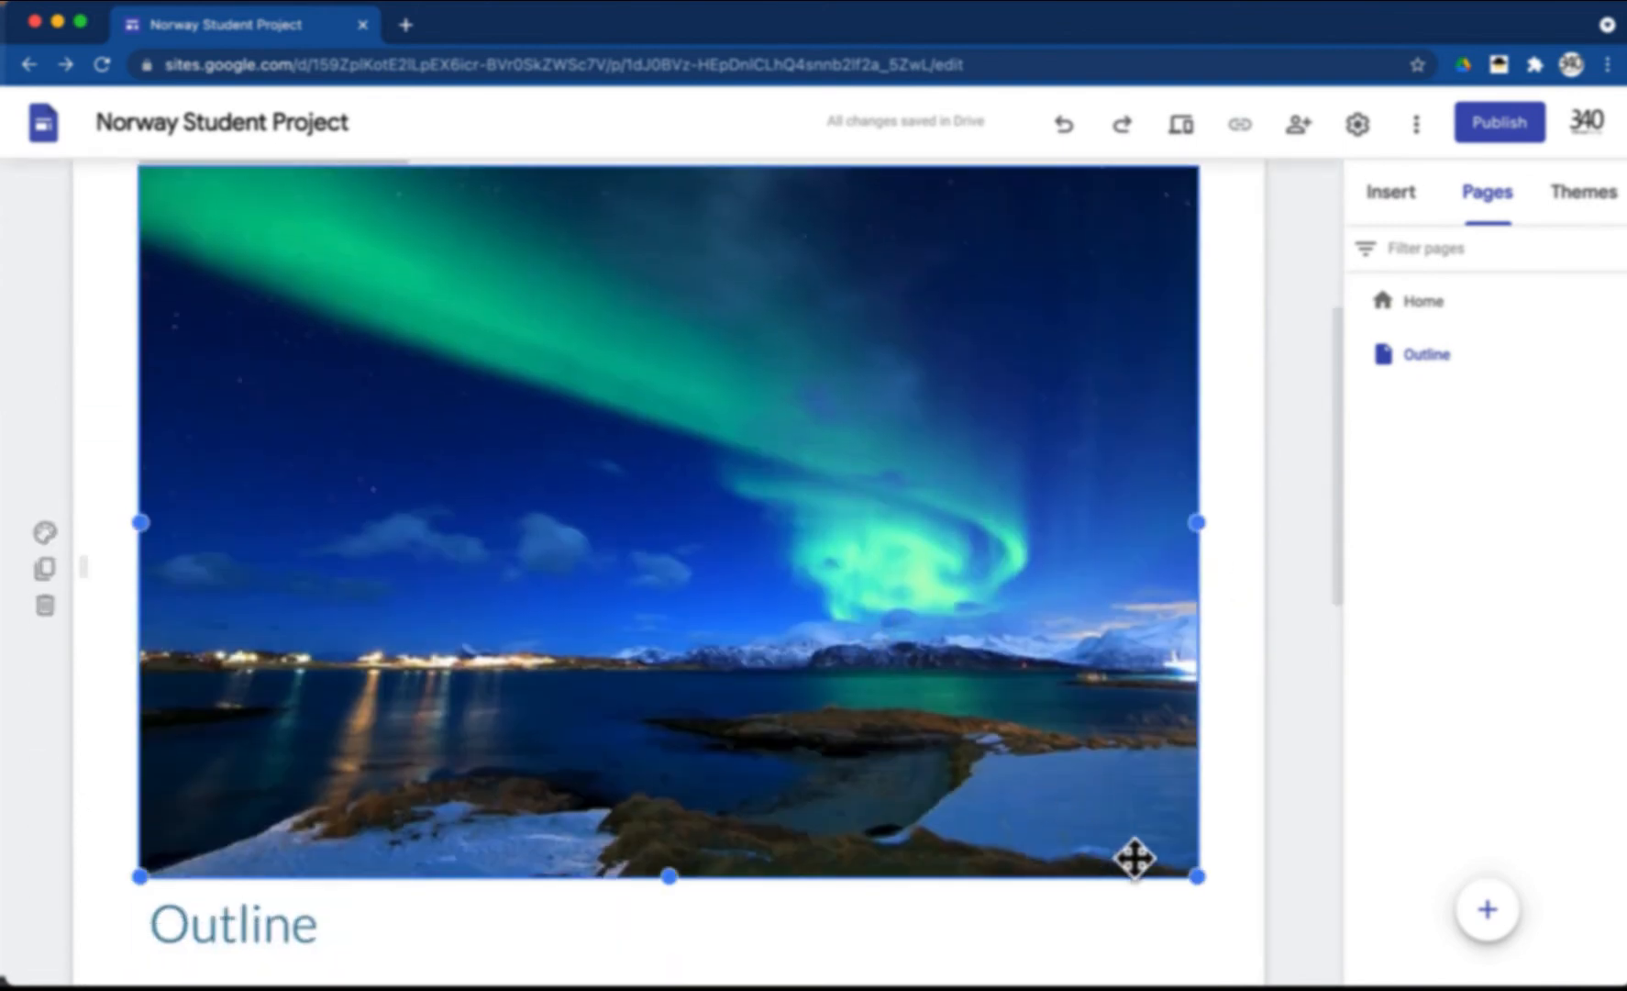
left_click(447, 908)
left_click(159, 900)
left_click_drag(159, 900, 266, 556)
left_click(494, 690)
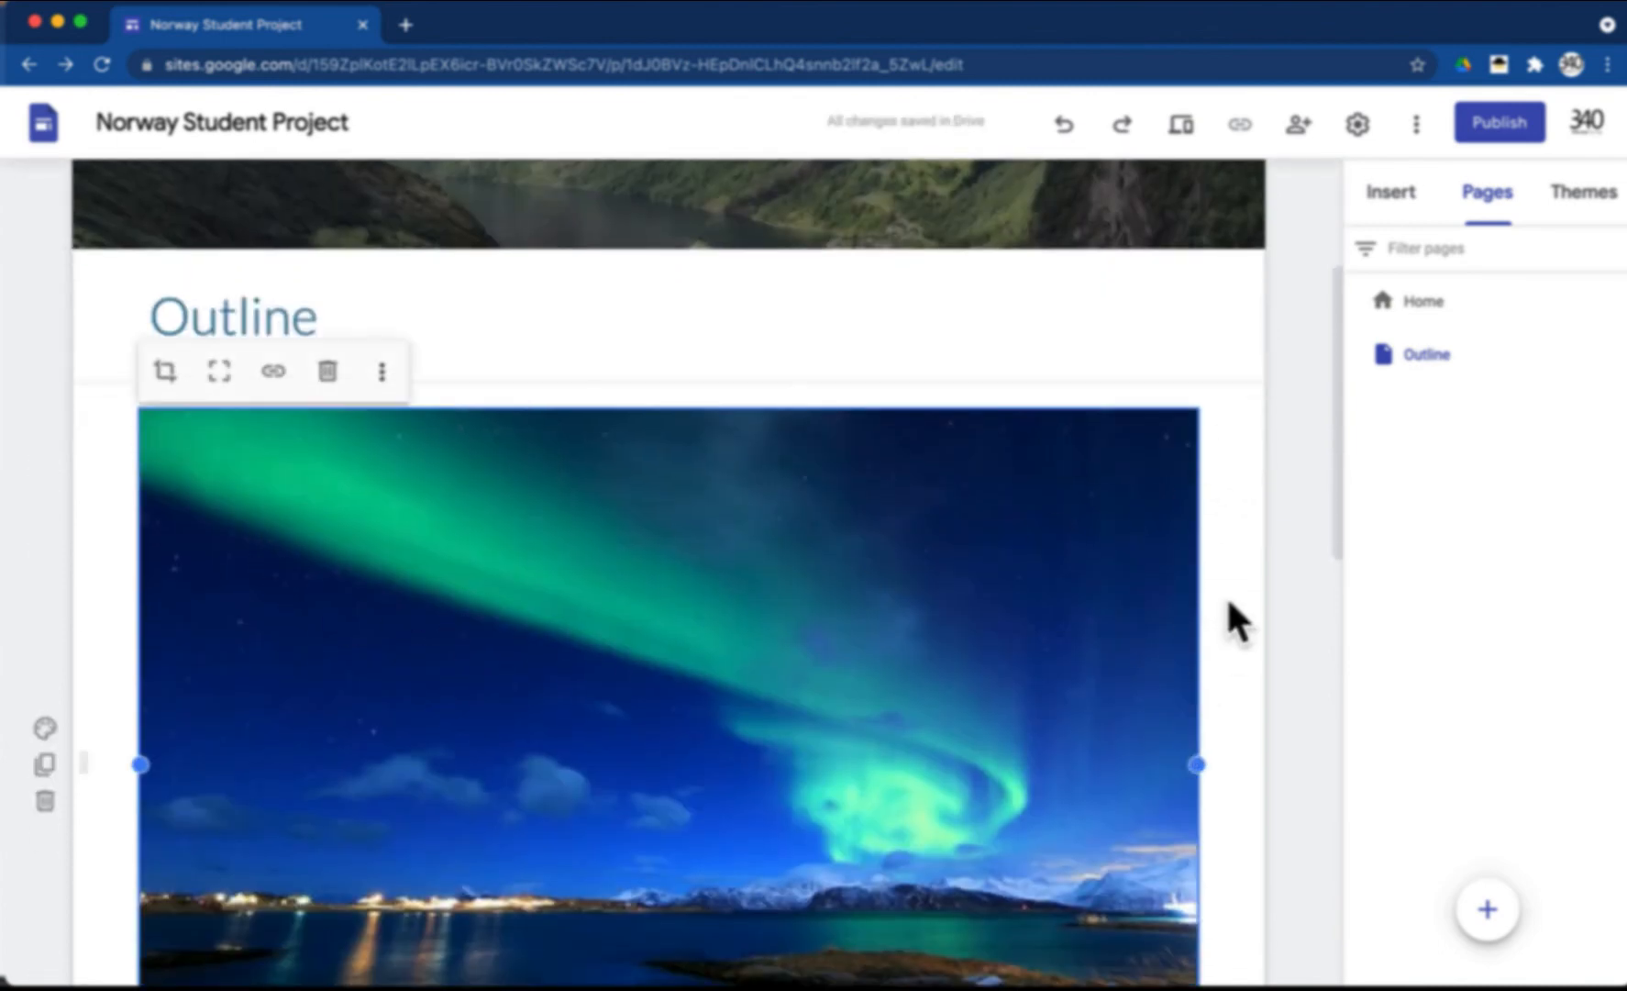
- Shrink the northern lights photo to about half the content width and reduce its height until the whole picture shows
scroll(1220, 642, "down", 6)
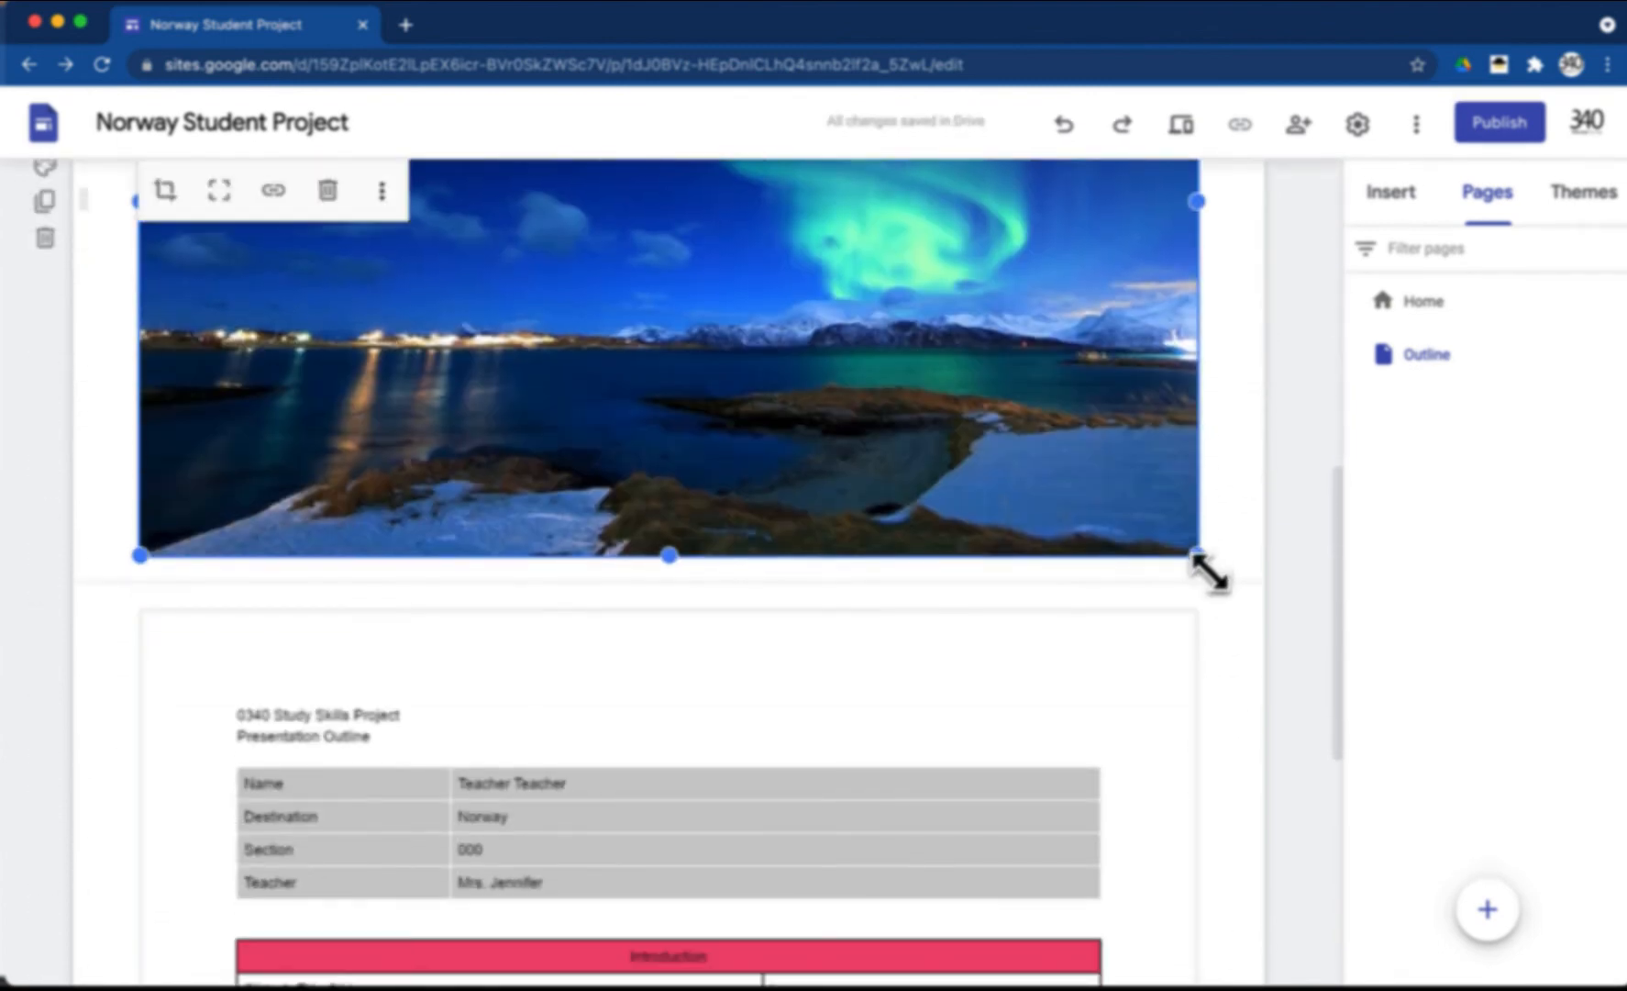
left_click_drag(1197, 555, 667, 565)
scroll(734, 679, "down", 4)
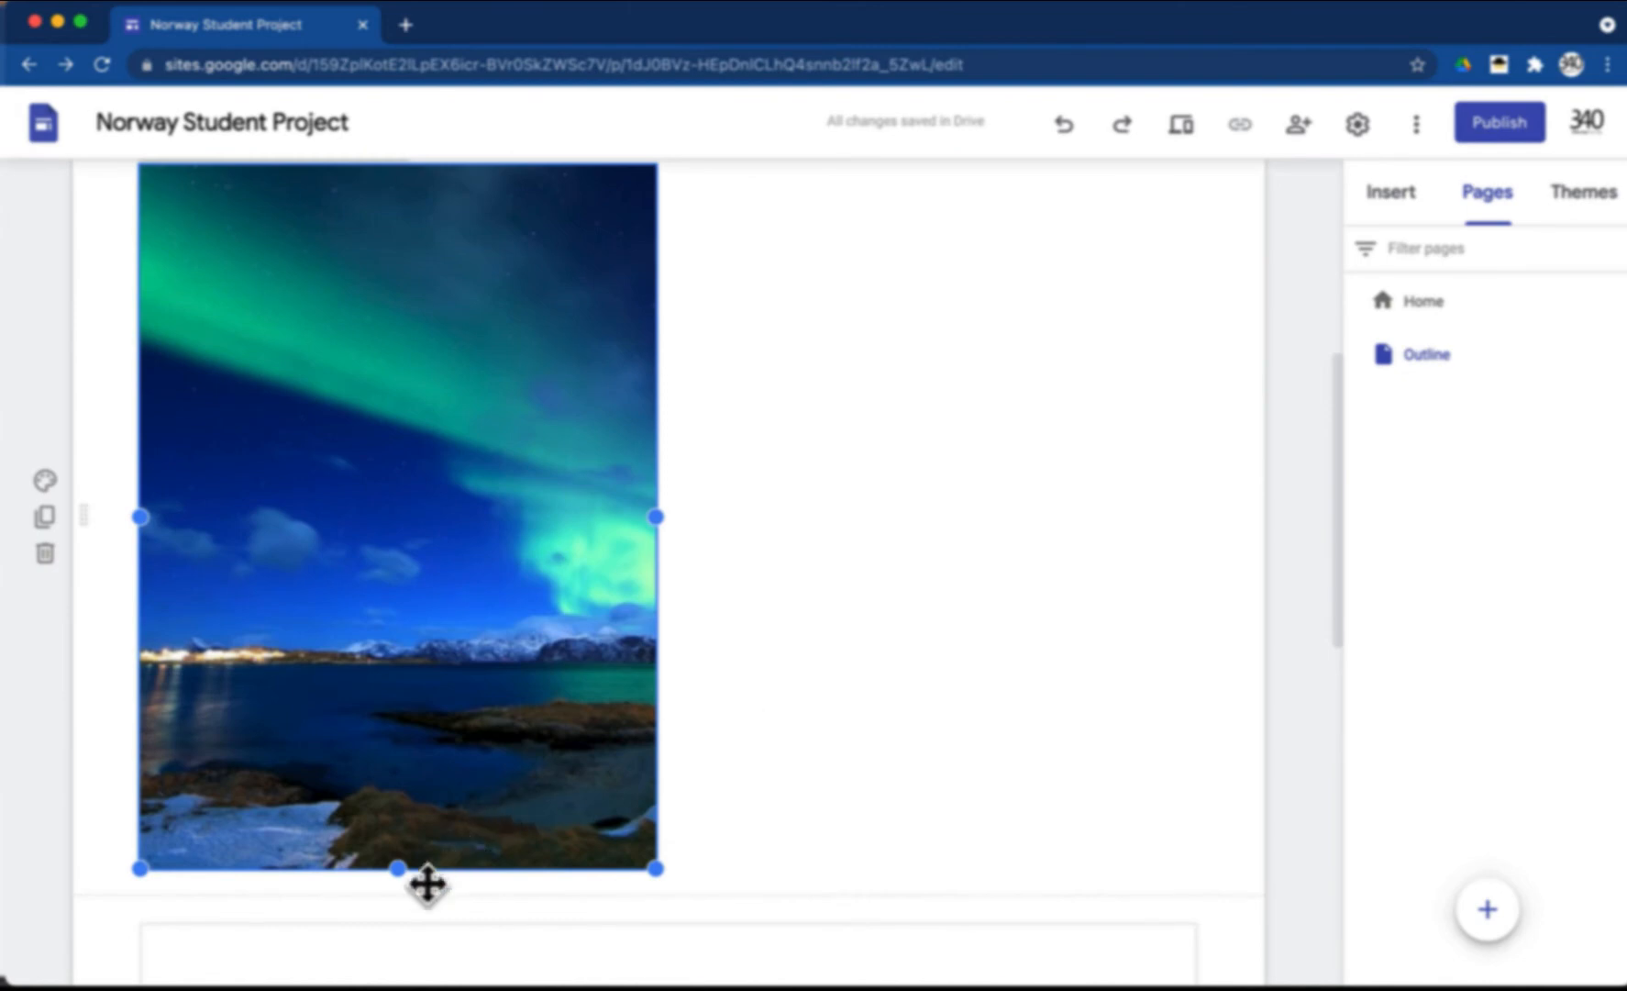
left_click_drag(428, 884, 442, 523)
left_click(790, 691)
right_click(790, 683)
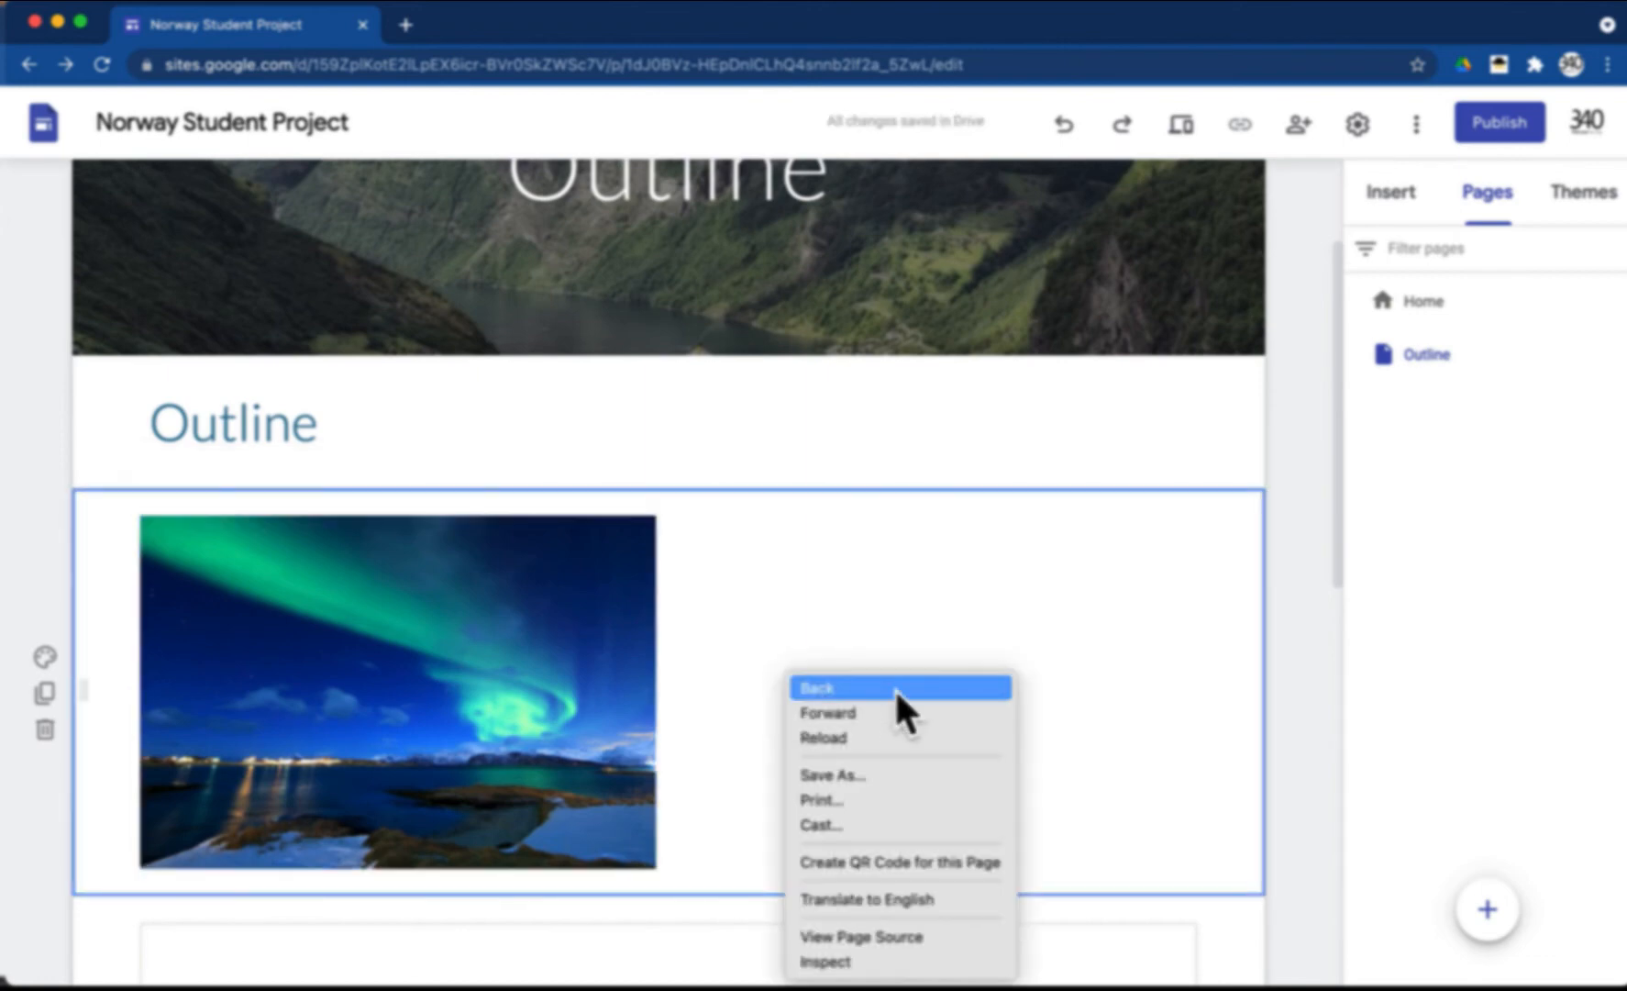
left_click(1286, 636)
- Review the whole Outline page from the header to the end of the embedded outline document
scroll(1285, 636, "down", 10)
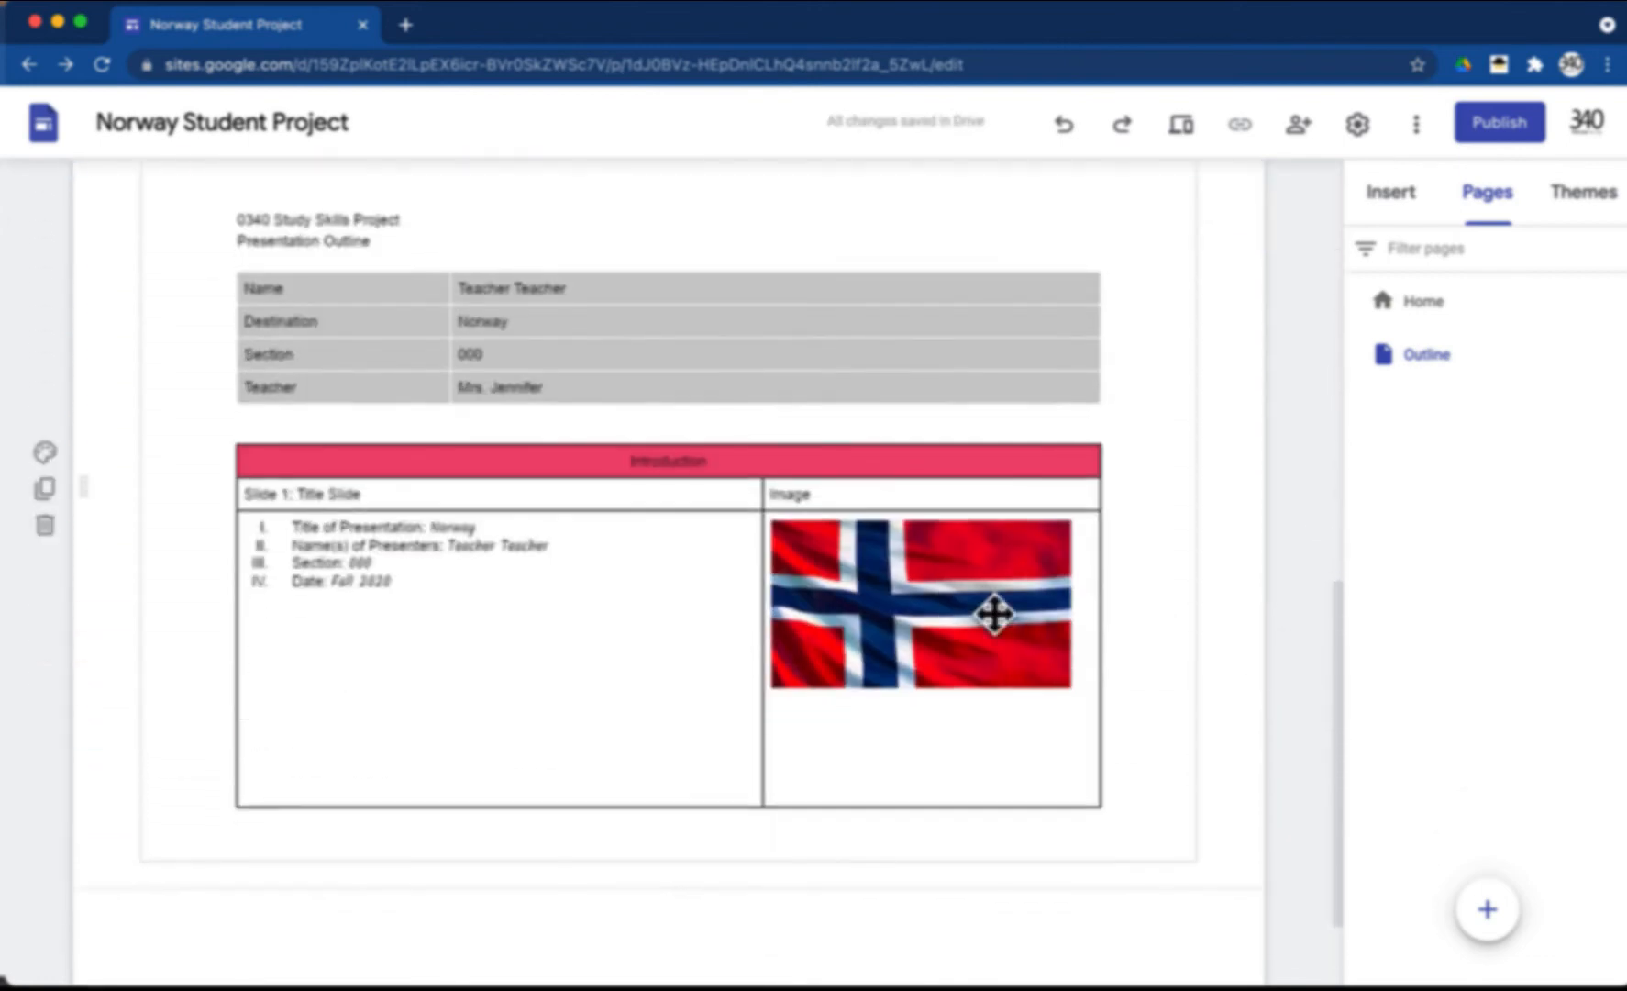
scroll(1261, 483, "up", 10)
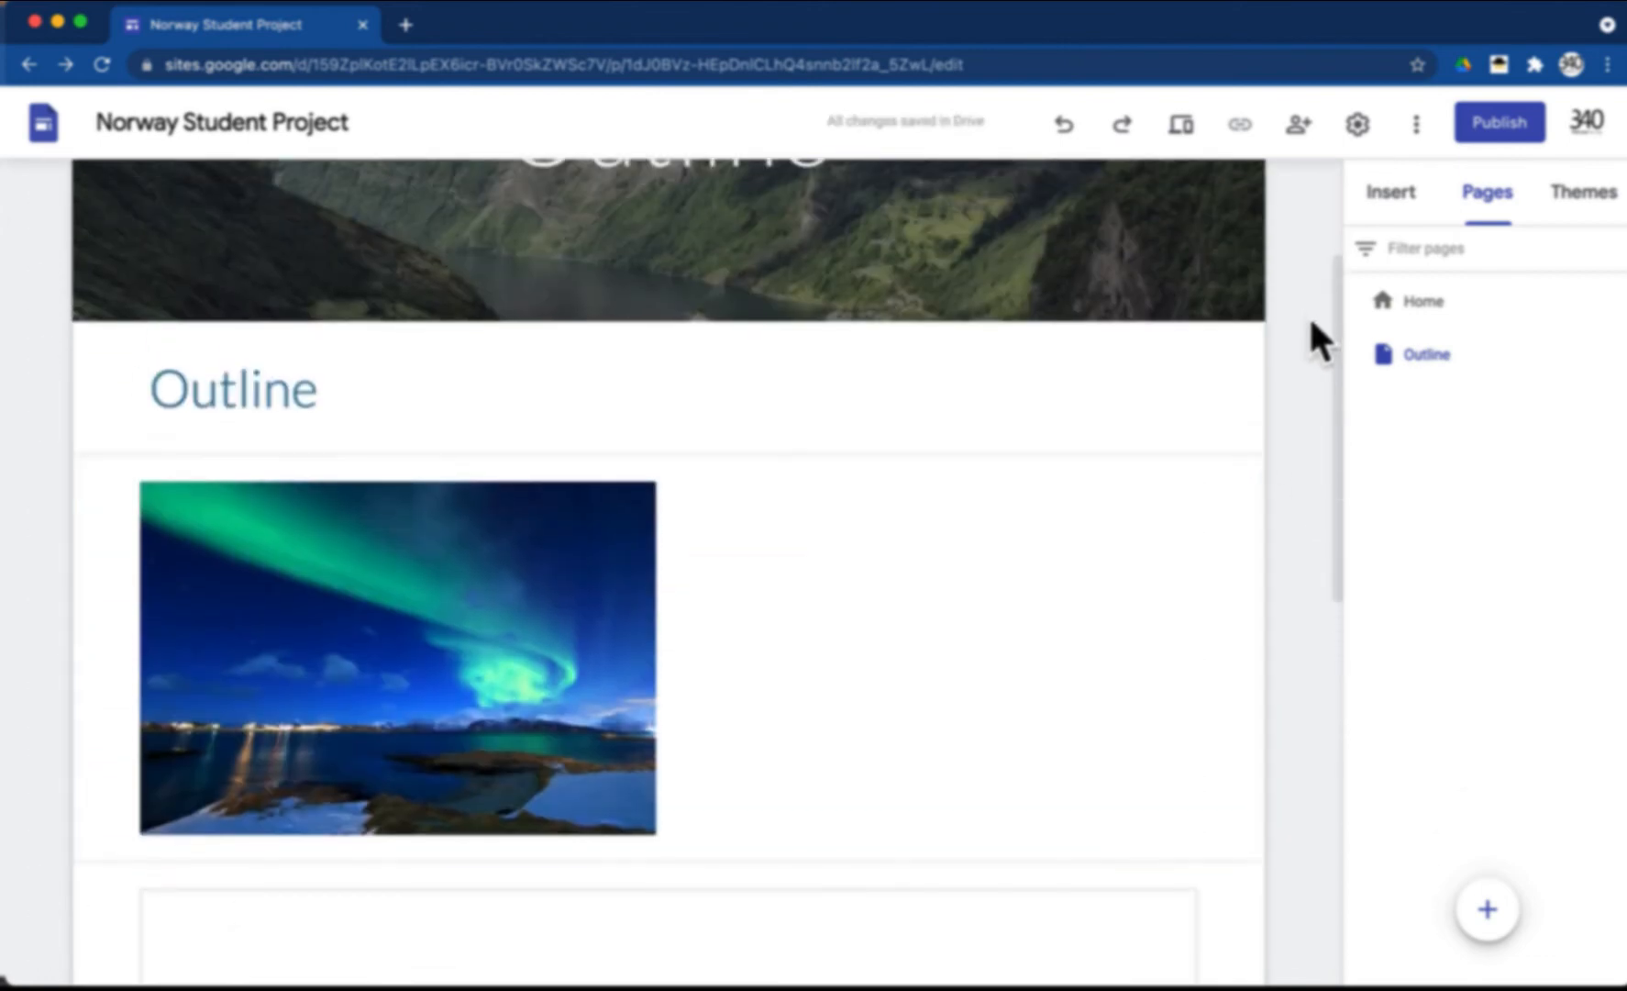
scroll(1307, 640, "down", 10)
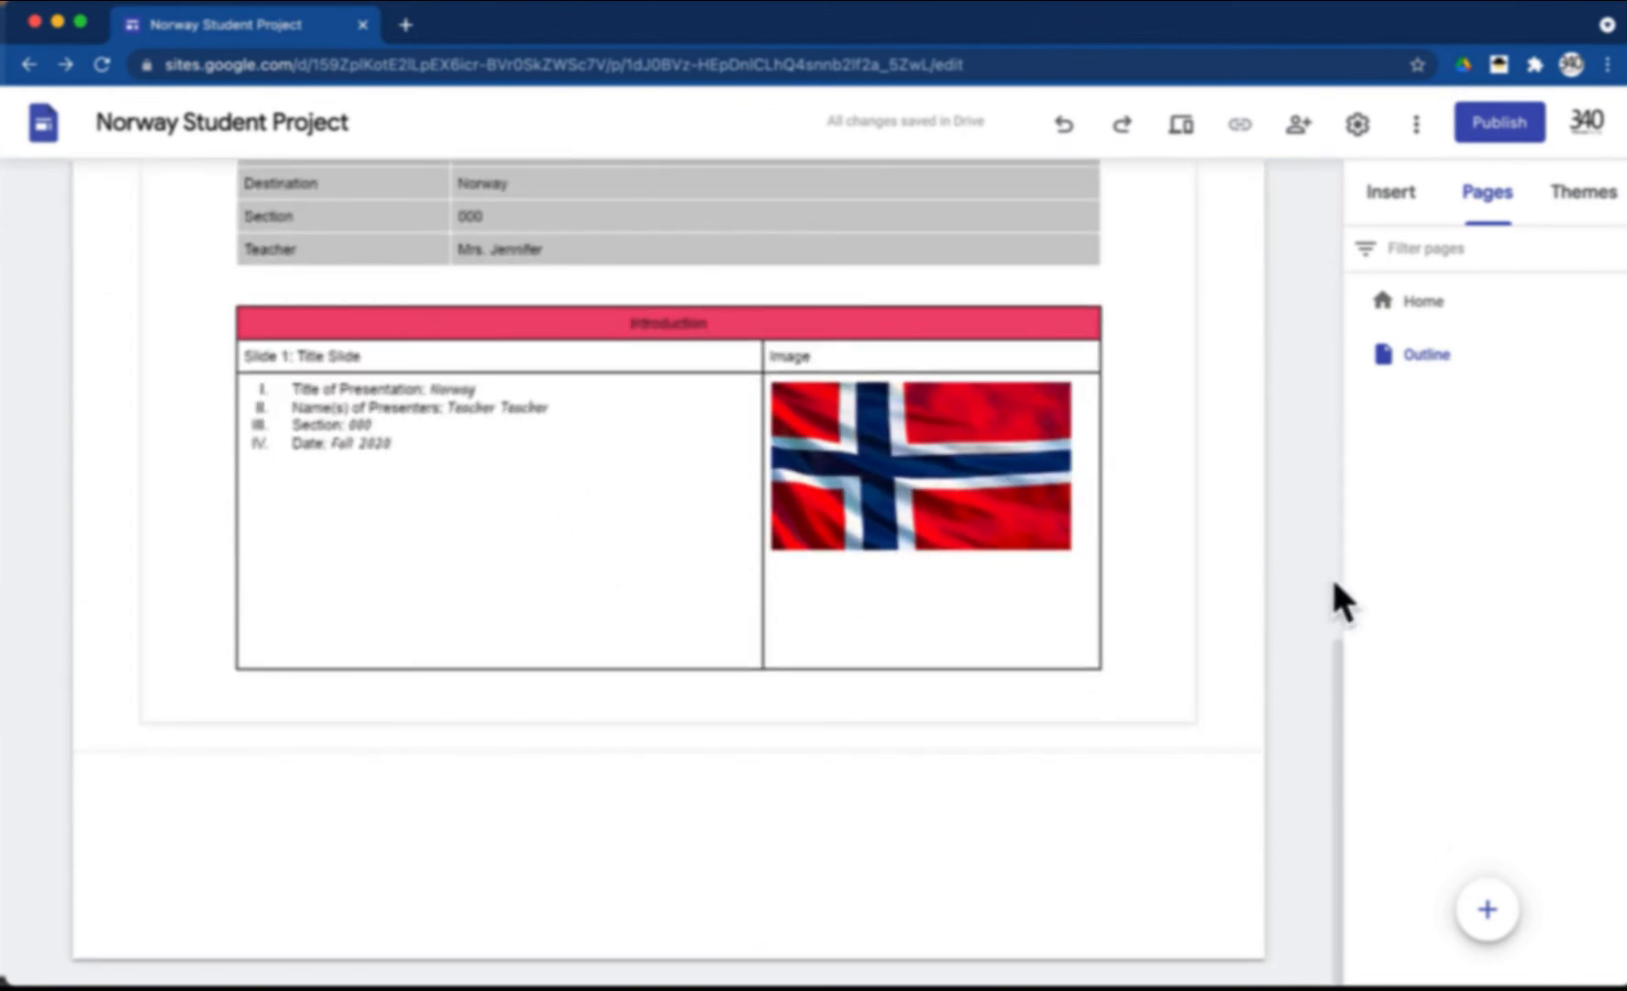
scroll(1331, 575, "up", 10)
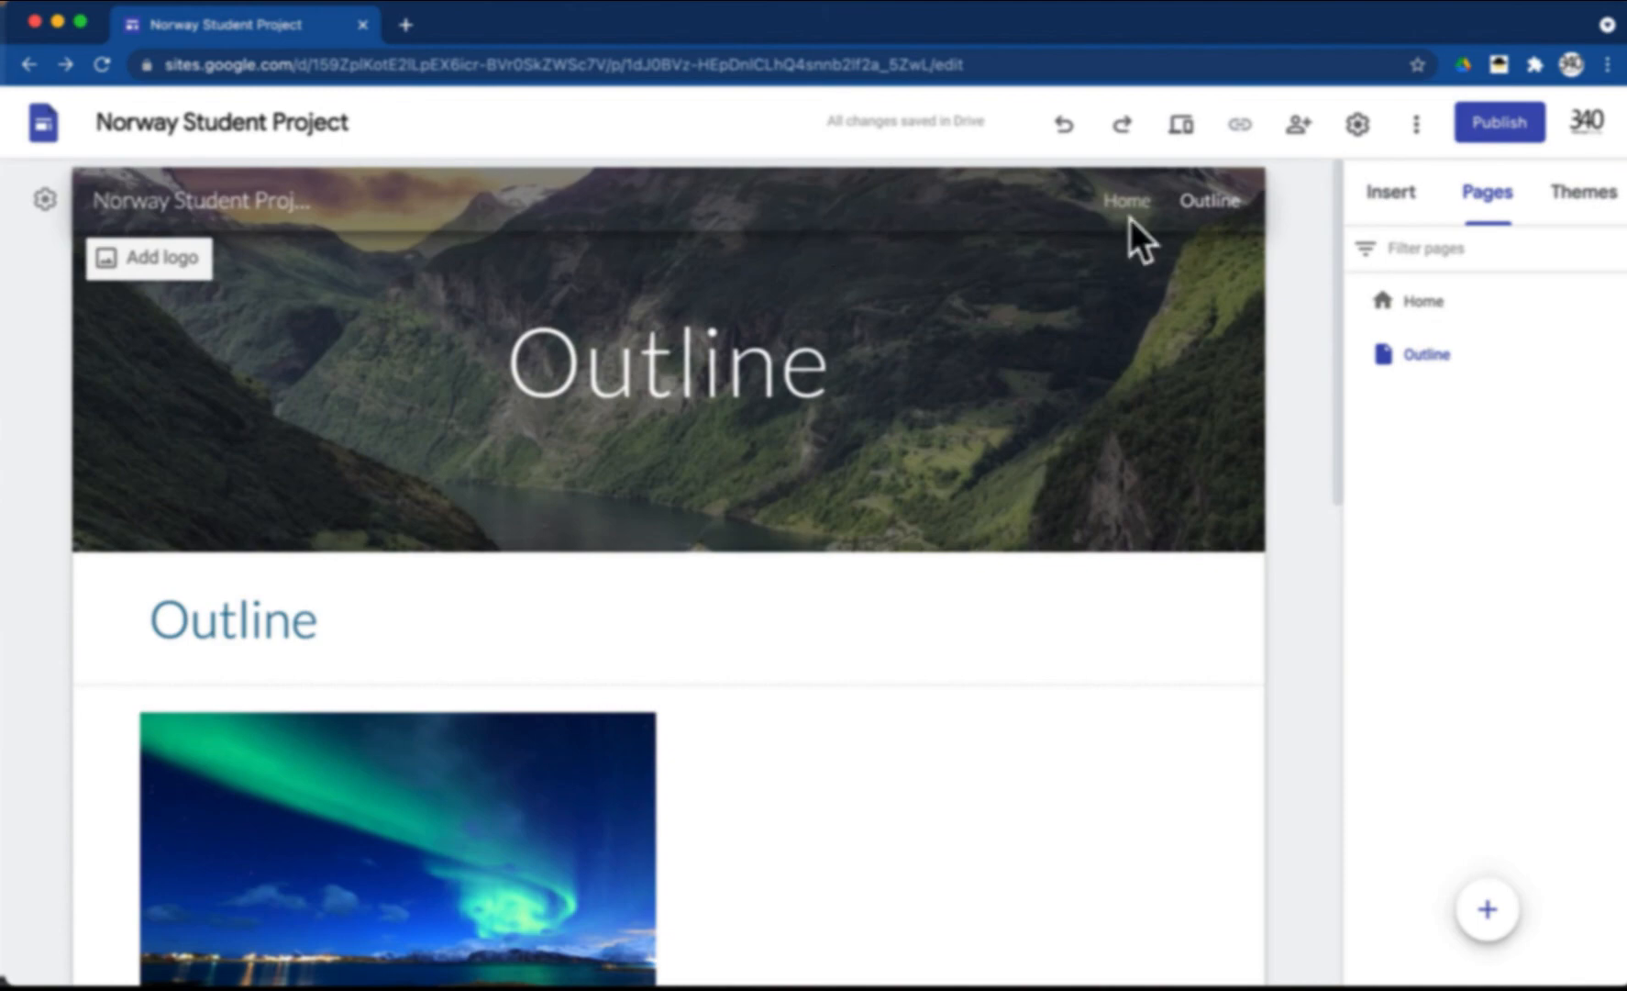
- Switch to the Student Portfolio Template Norway site to look over its home page, and return to the Norway Student Project site
key("ctrl+Right")
scroll(1277, 508, "up", 10)
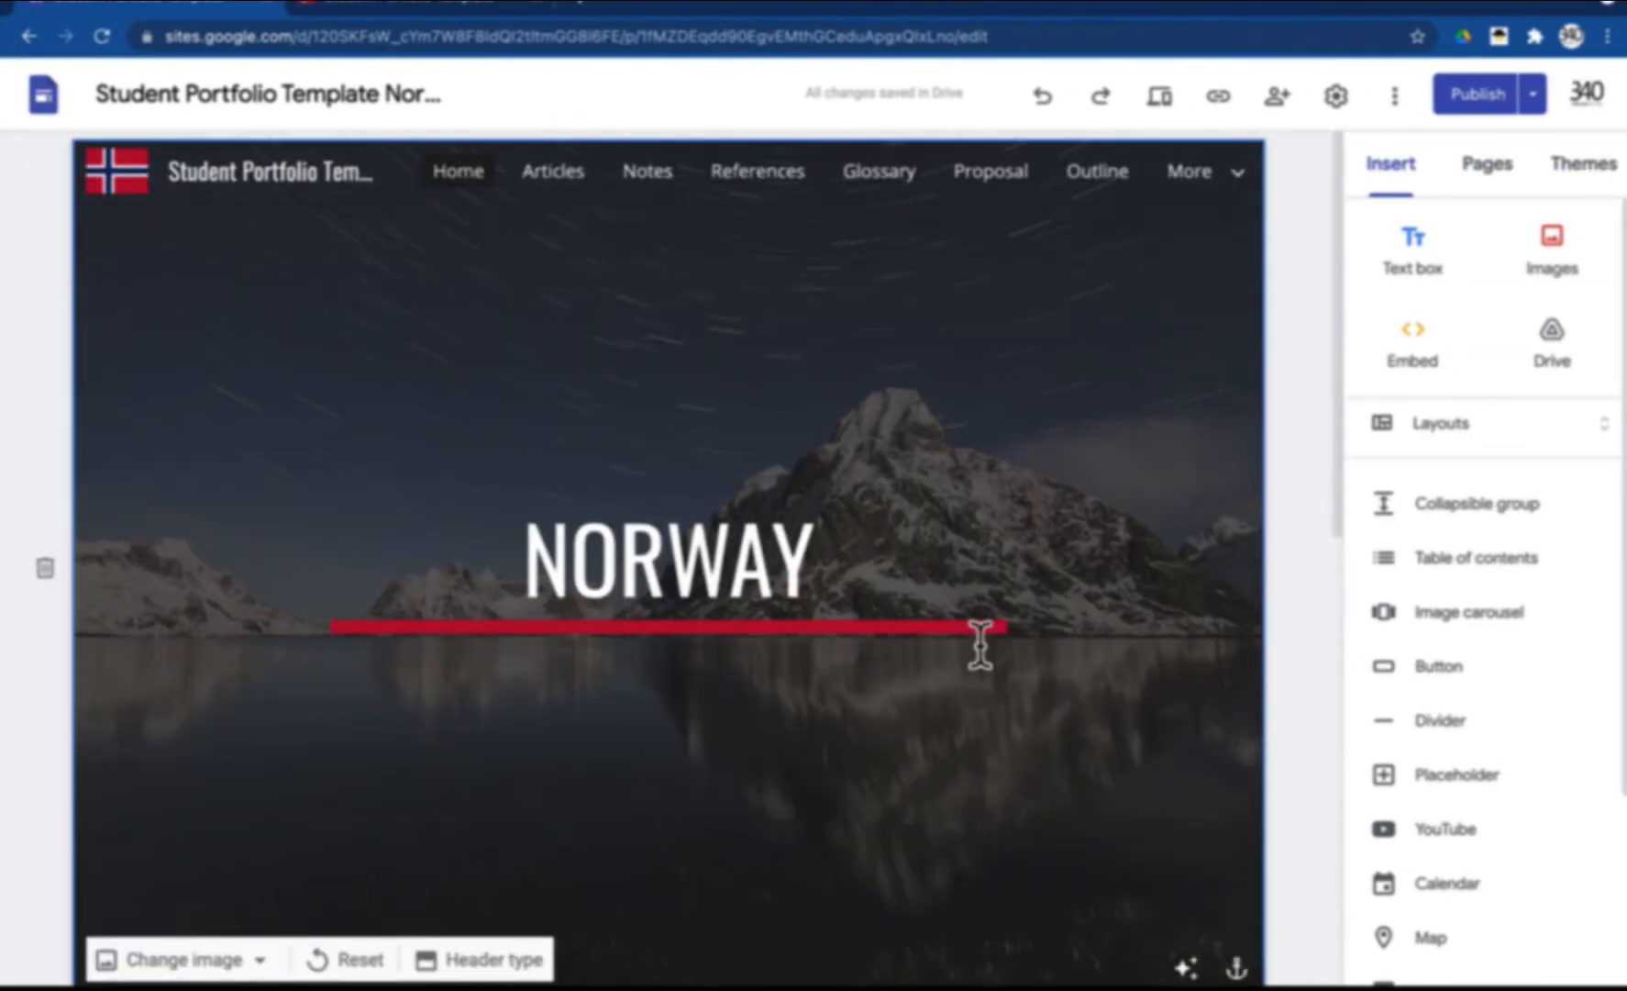
scroll(973, 647, "down", 5)
scroll(959, 647, "down", 2)
scroll(961, 651, "up", 6)
key("ctrl+Left")
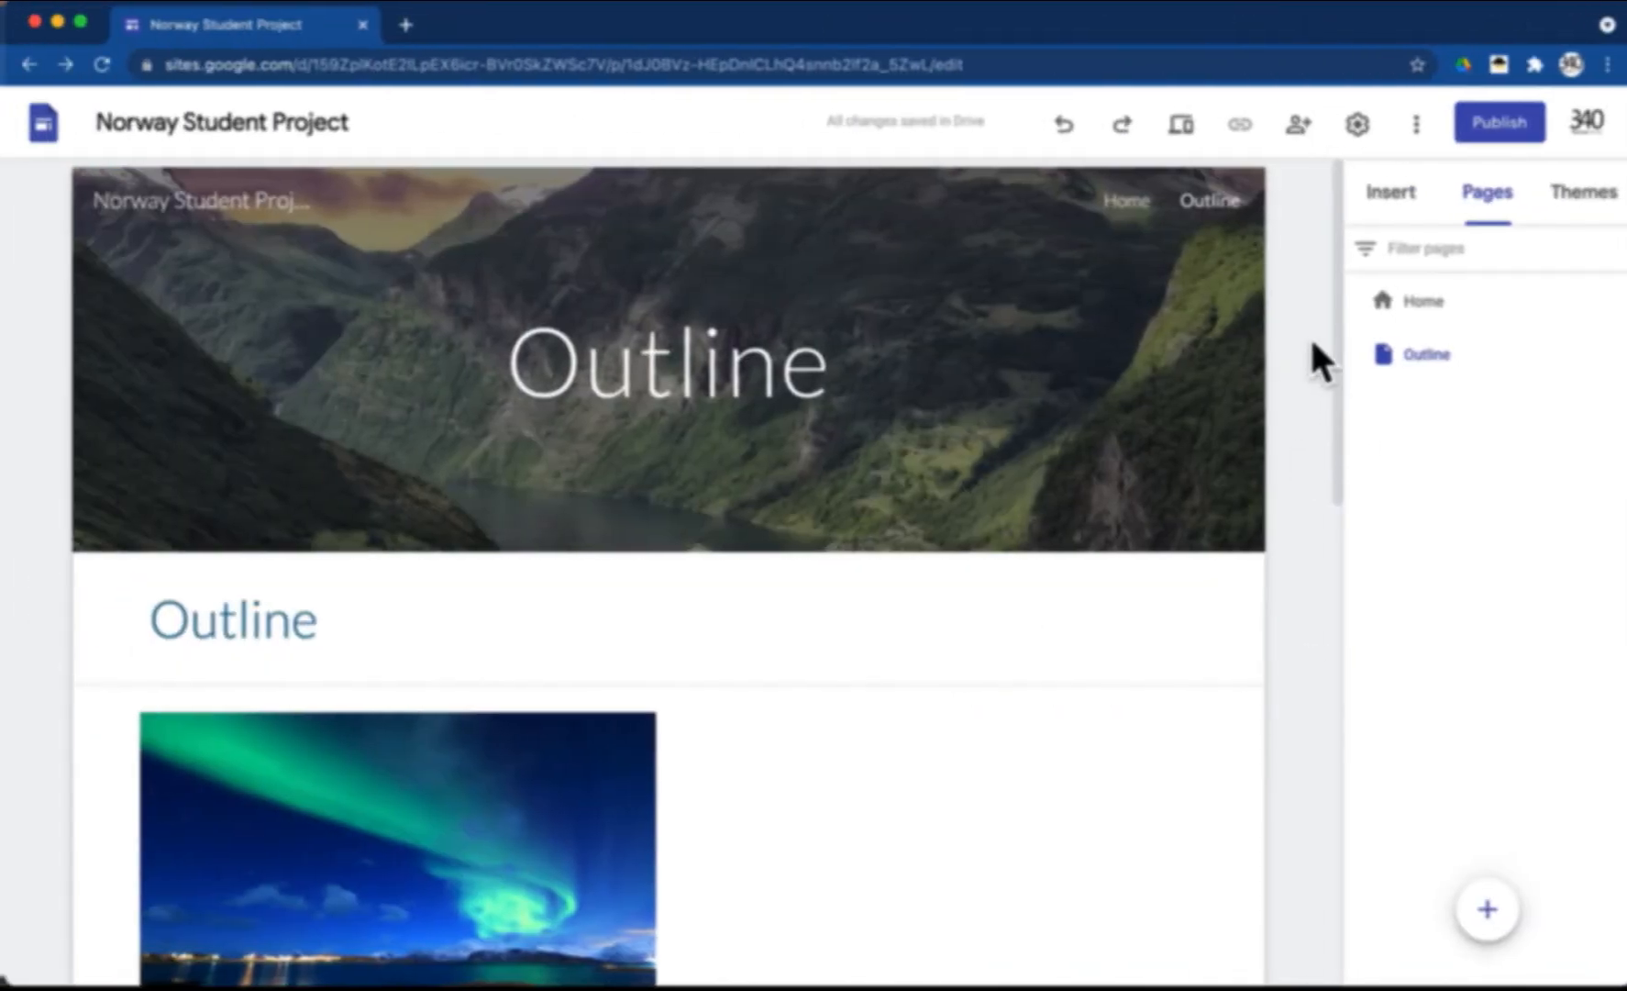
- Share the site with the first suggested contact as Editor, leaving Notify people enabled, and send the invitation
left_click(1322, 137)
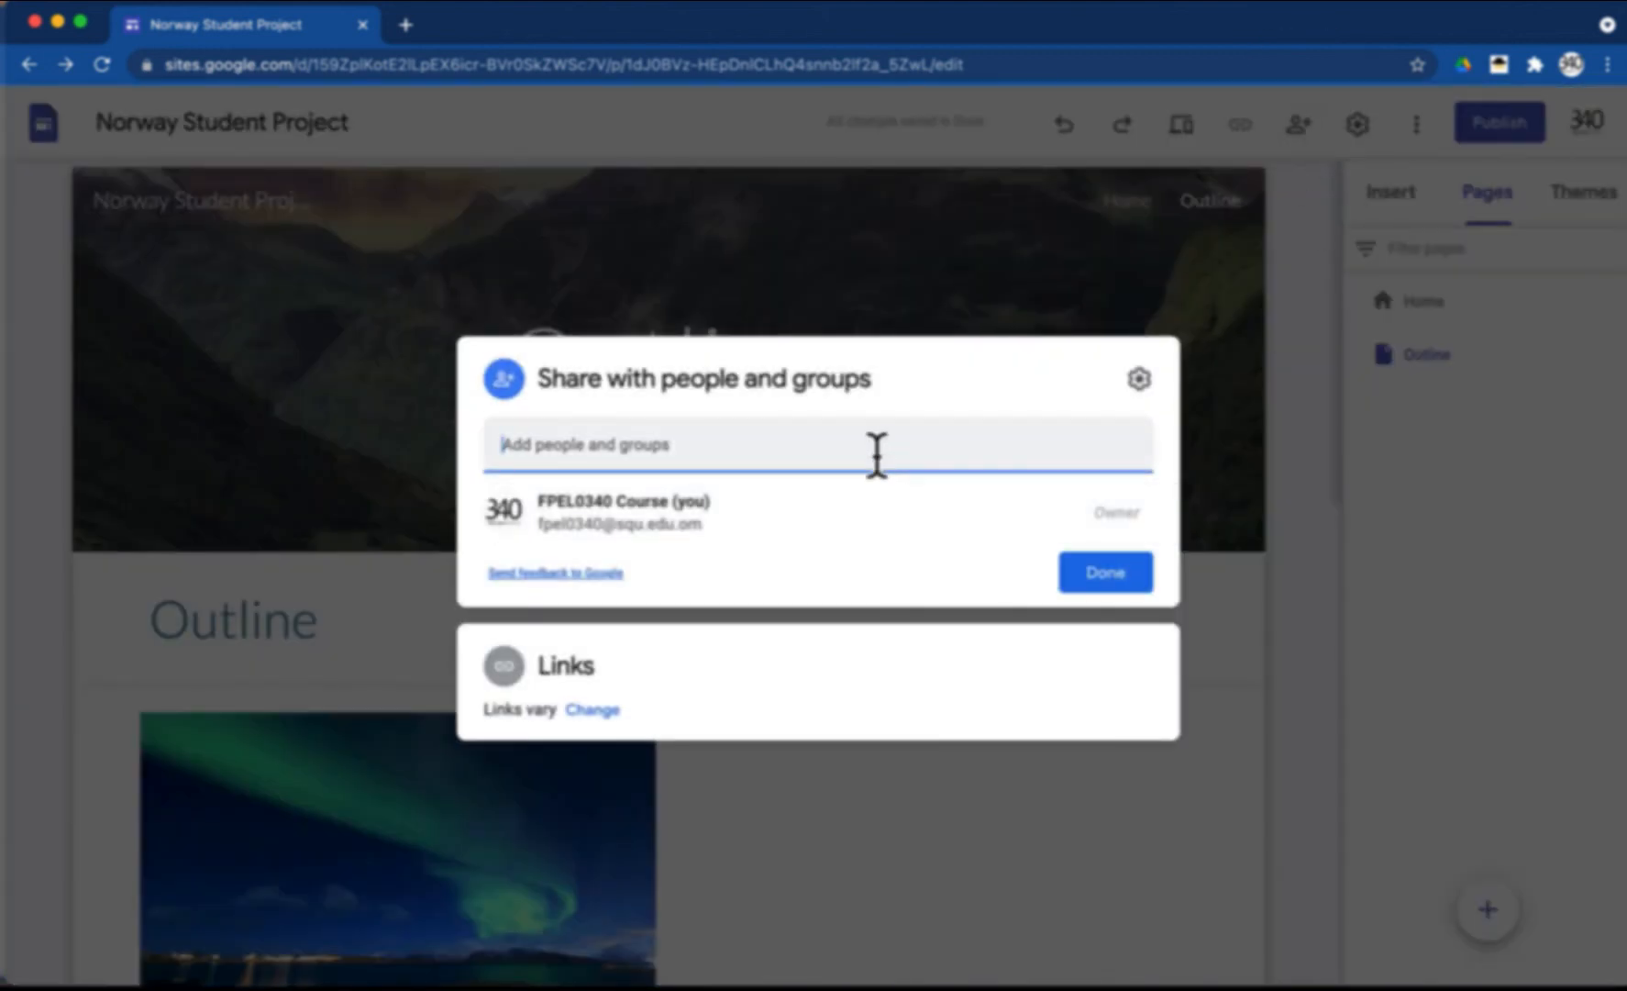
left_click(877, 454)
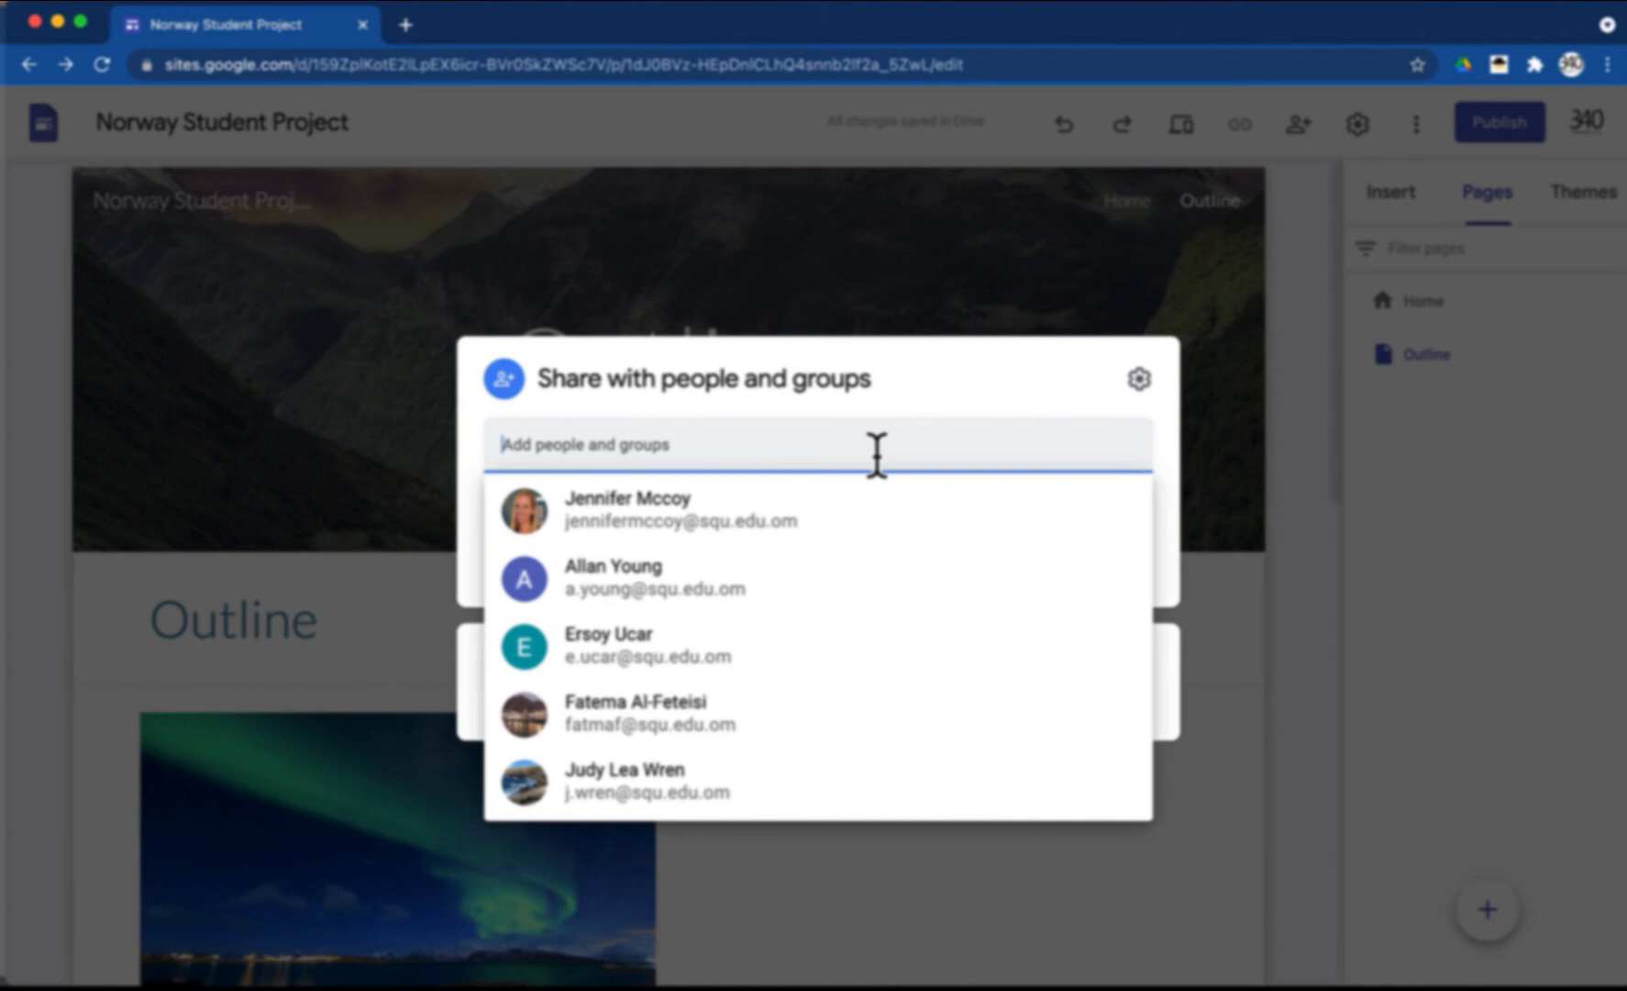
left_click(848, 523)
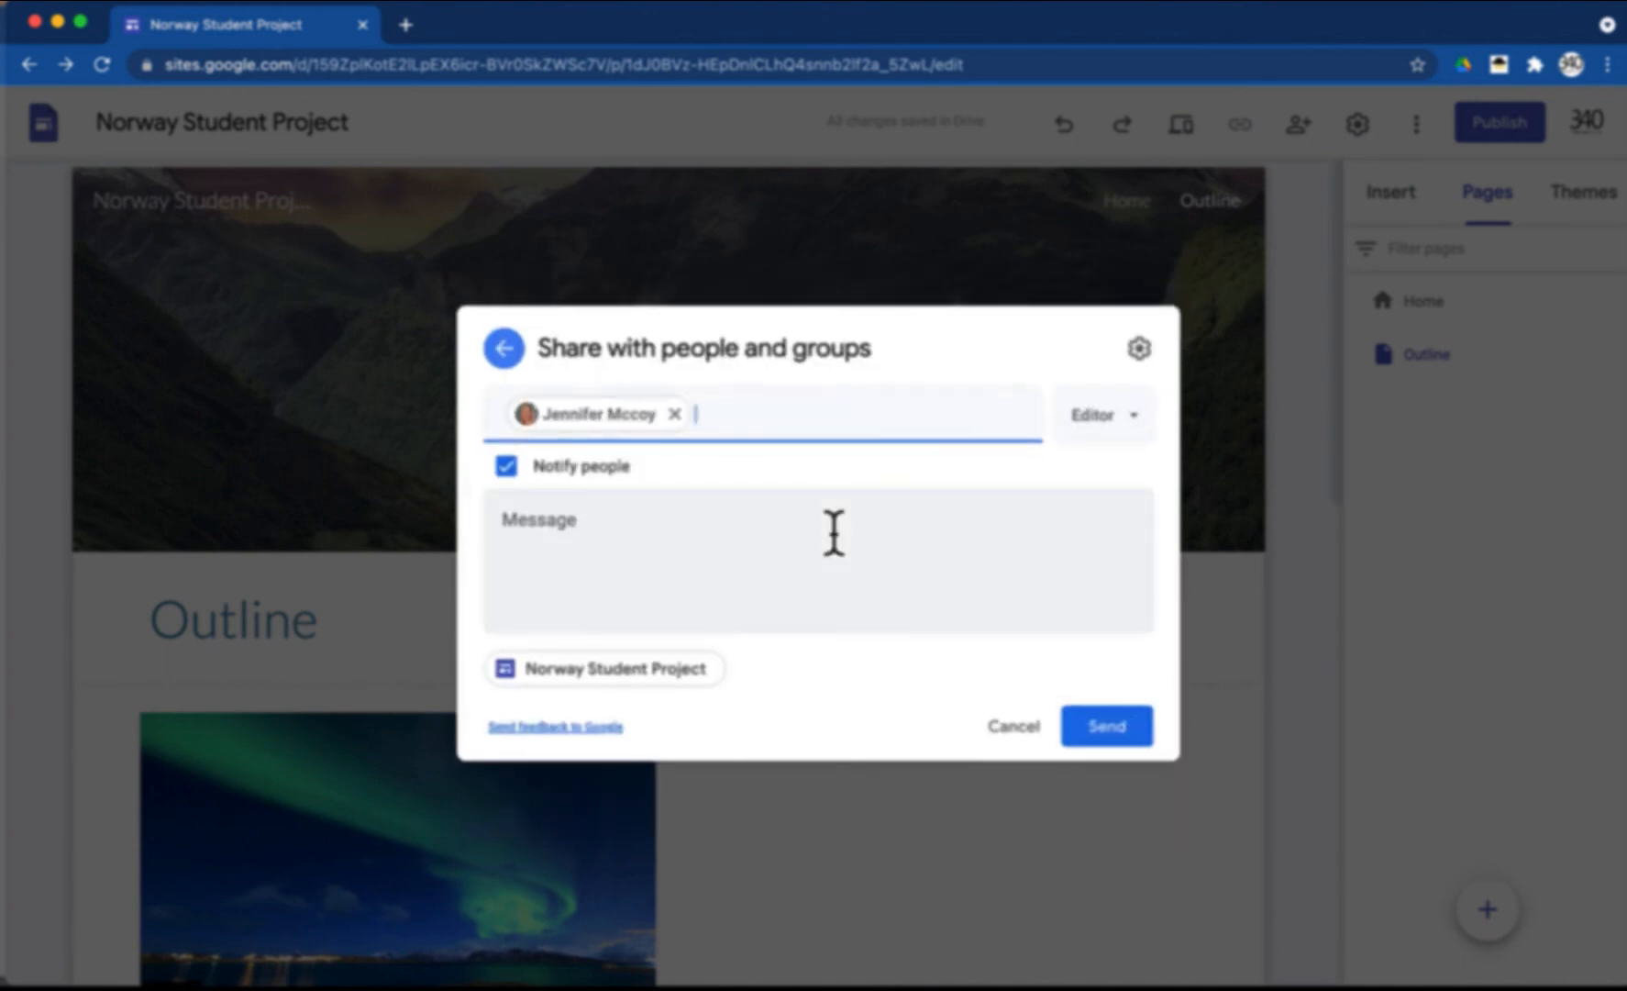
left_click(1154, 437)
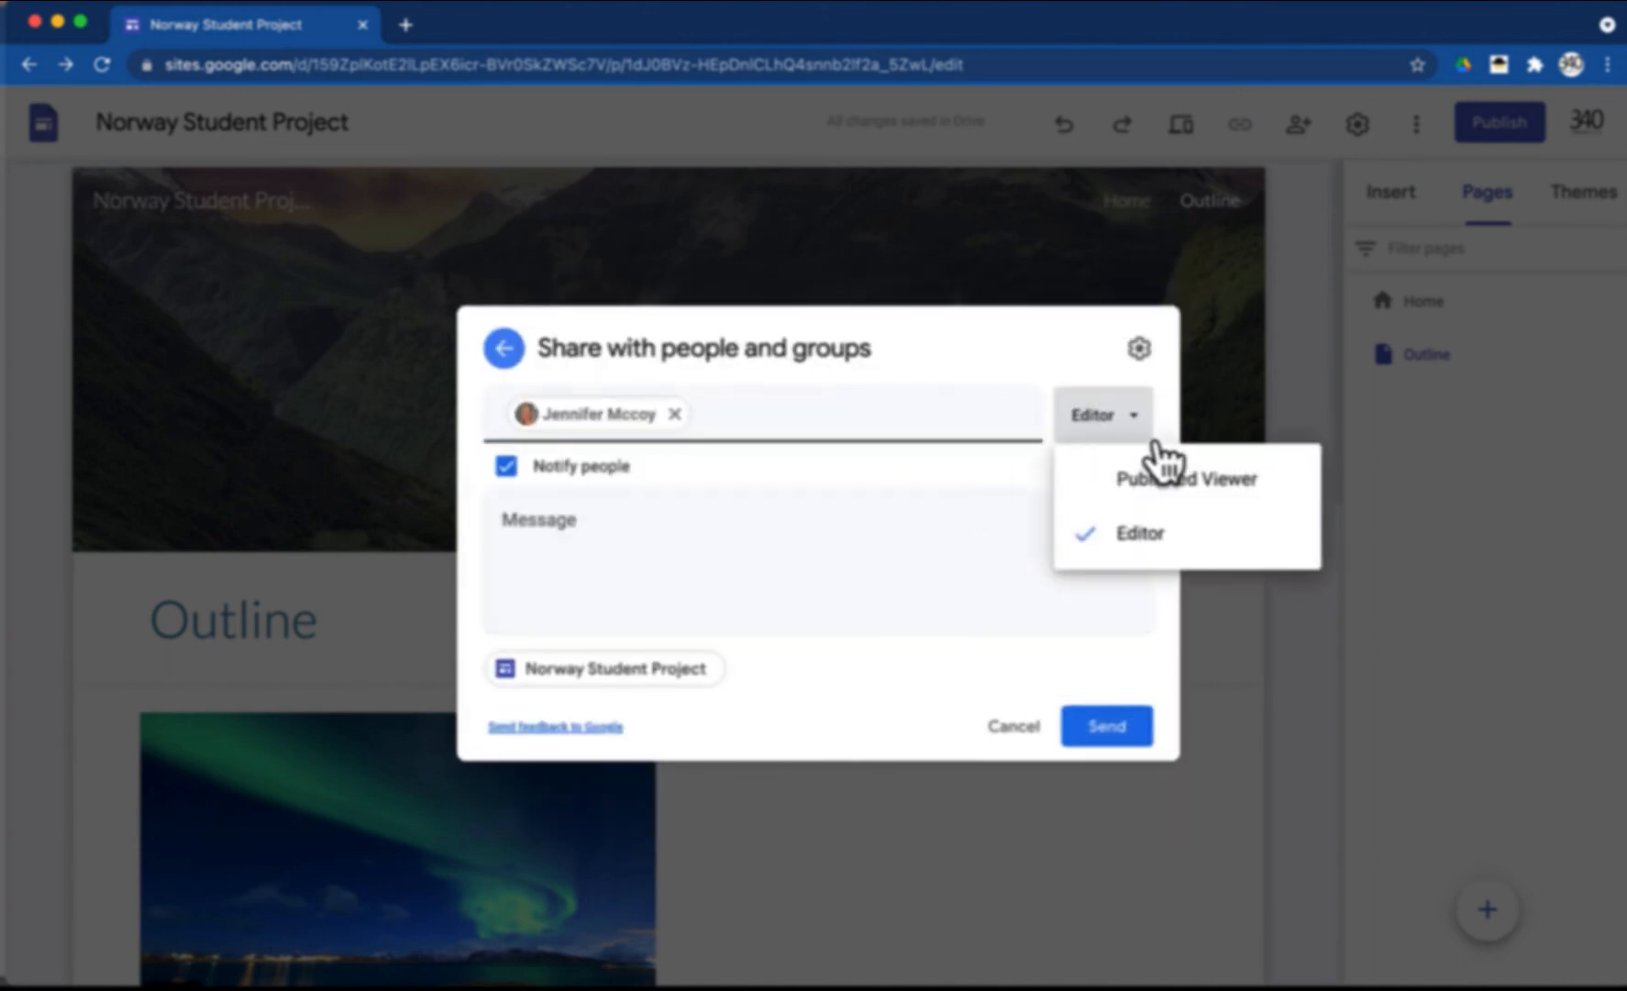
left_click(1153, 441)
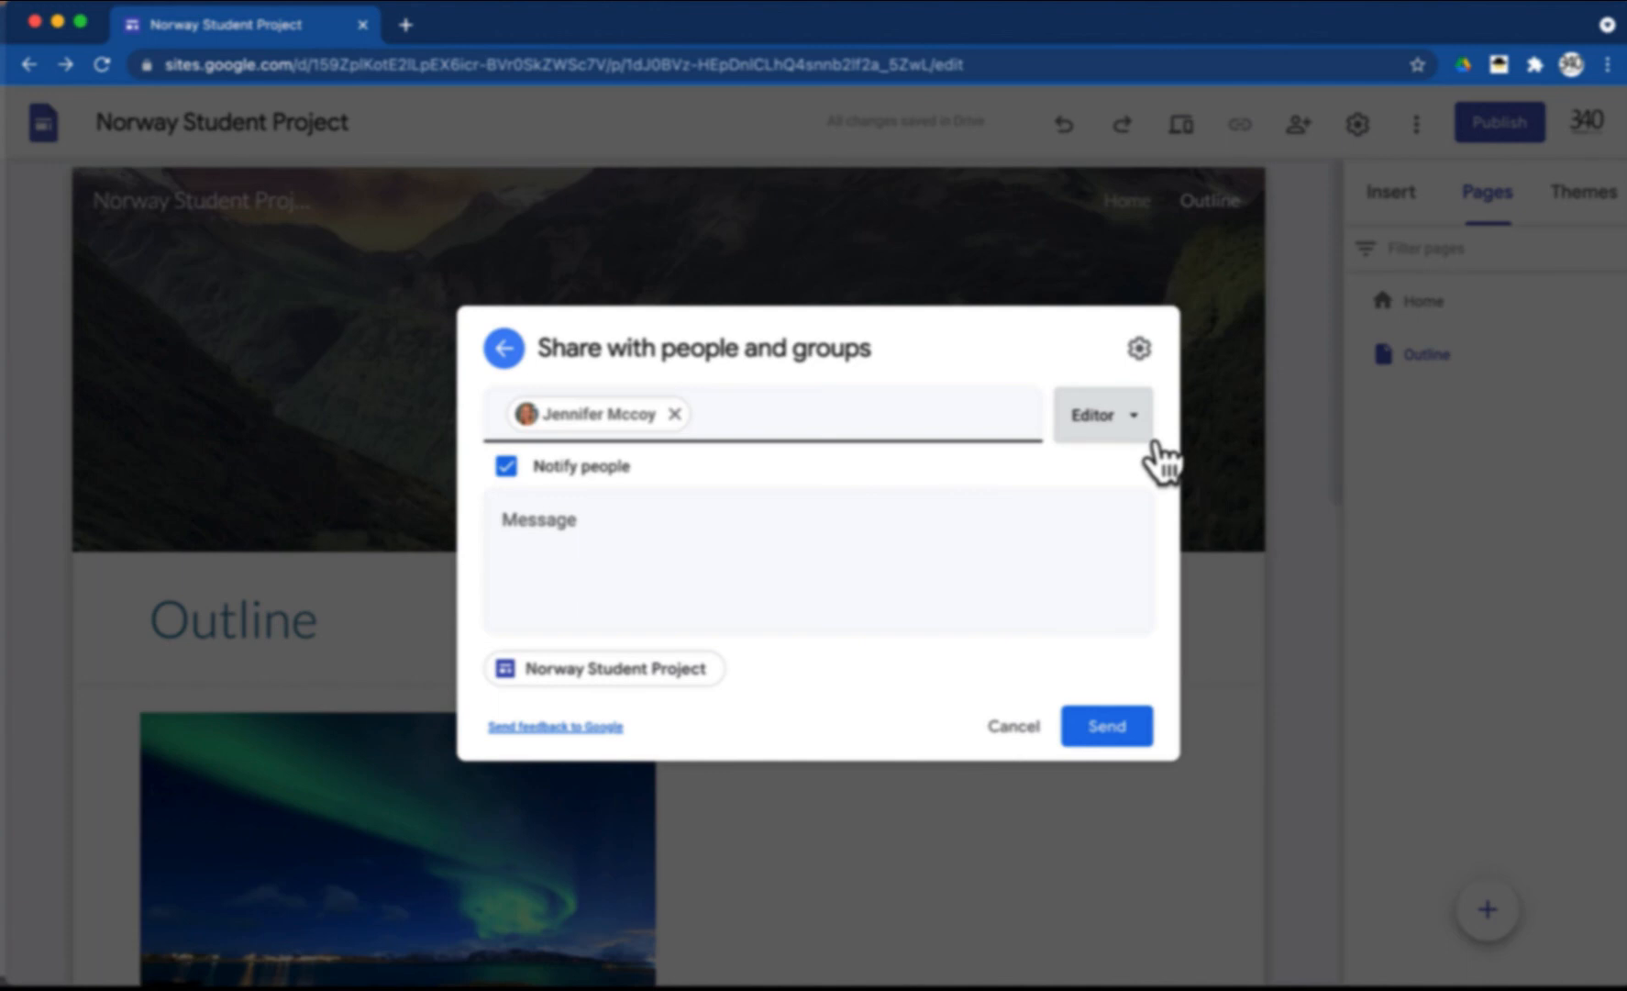
left_click(1113, 738)
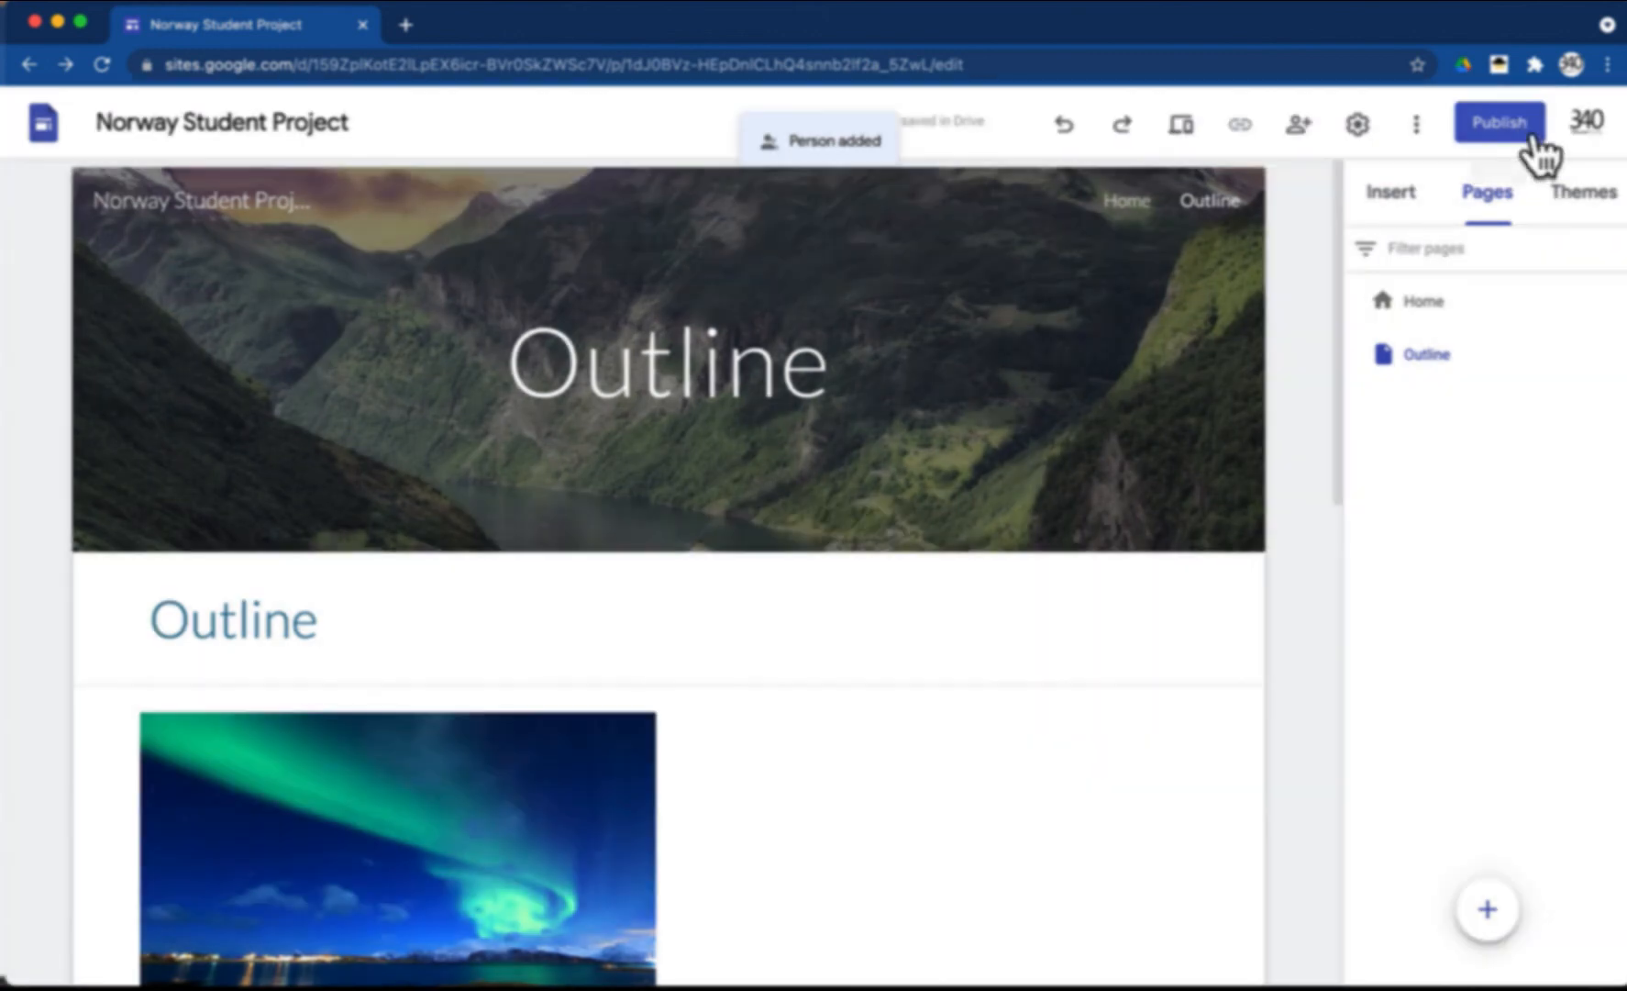
- In the publishing settings, set the web address to norwaystudentprojectexample and change the published site's visibility to Public
left_click(1527, 129)
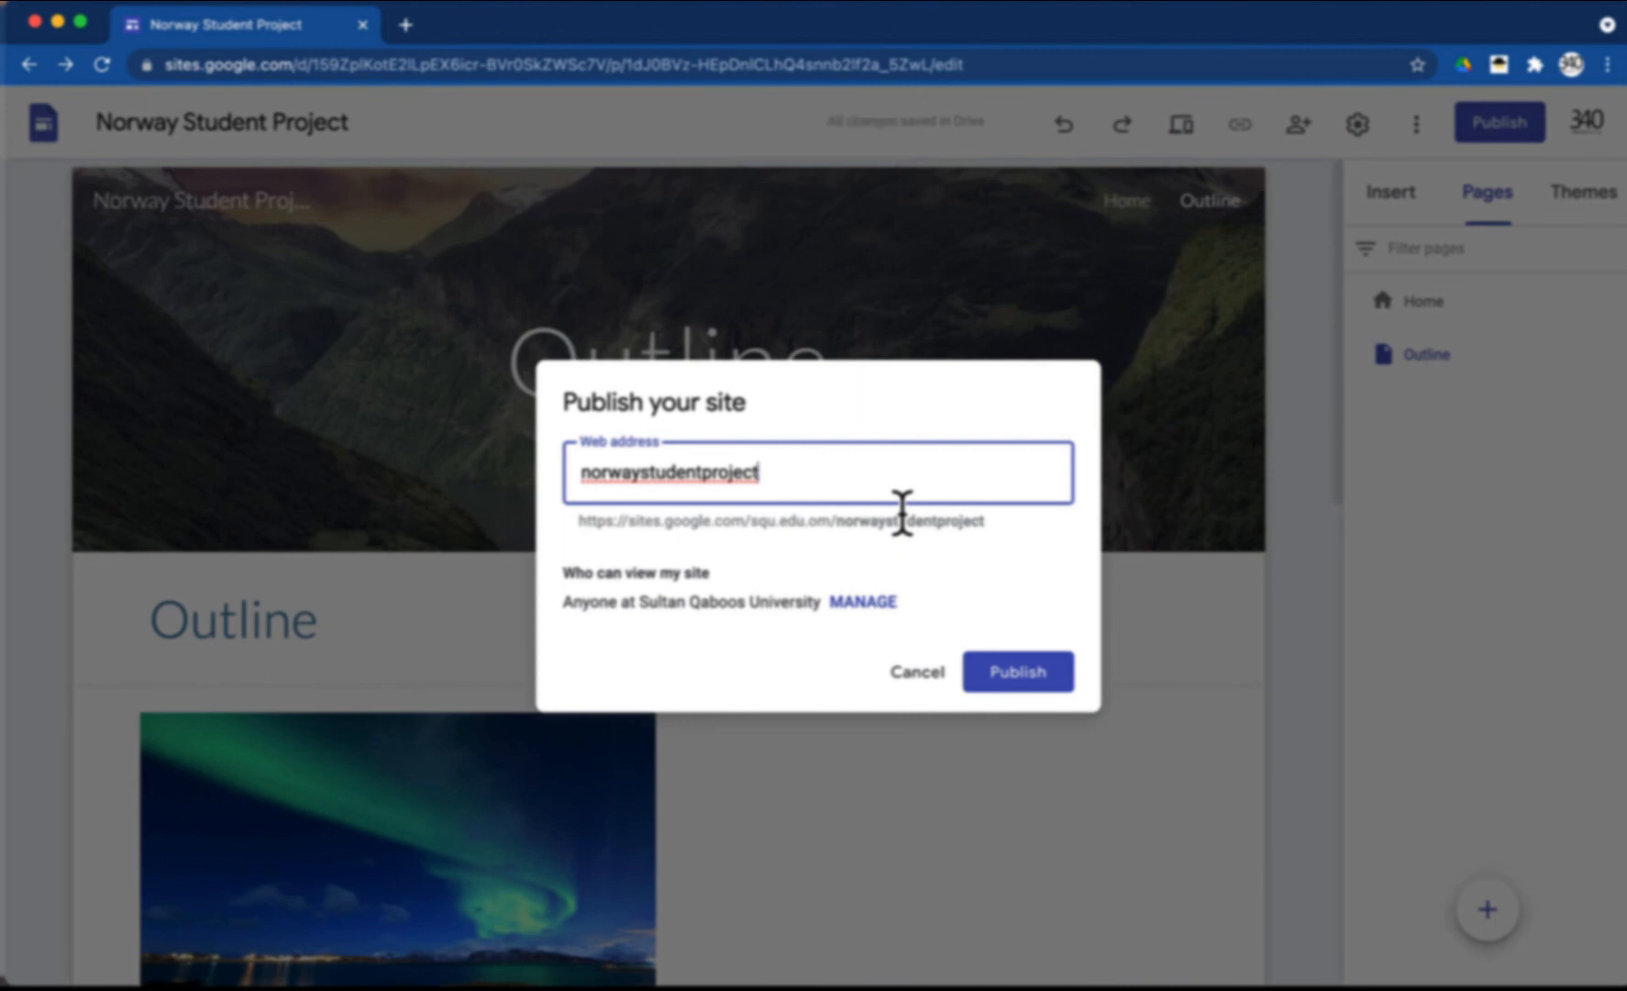
type("example")
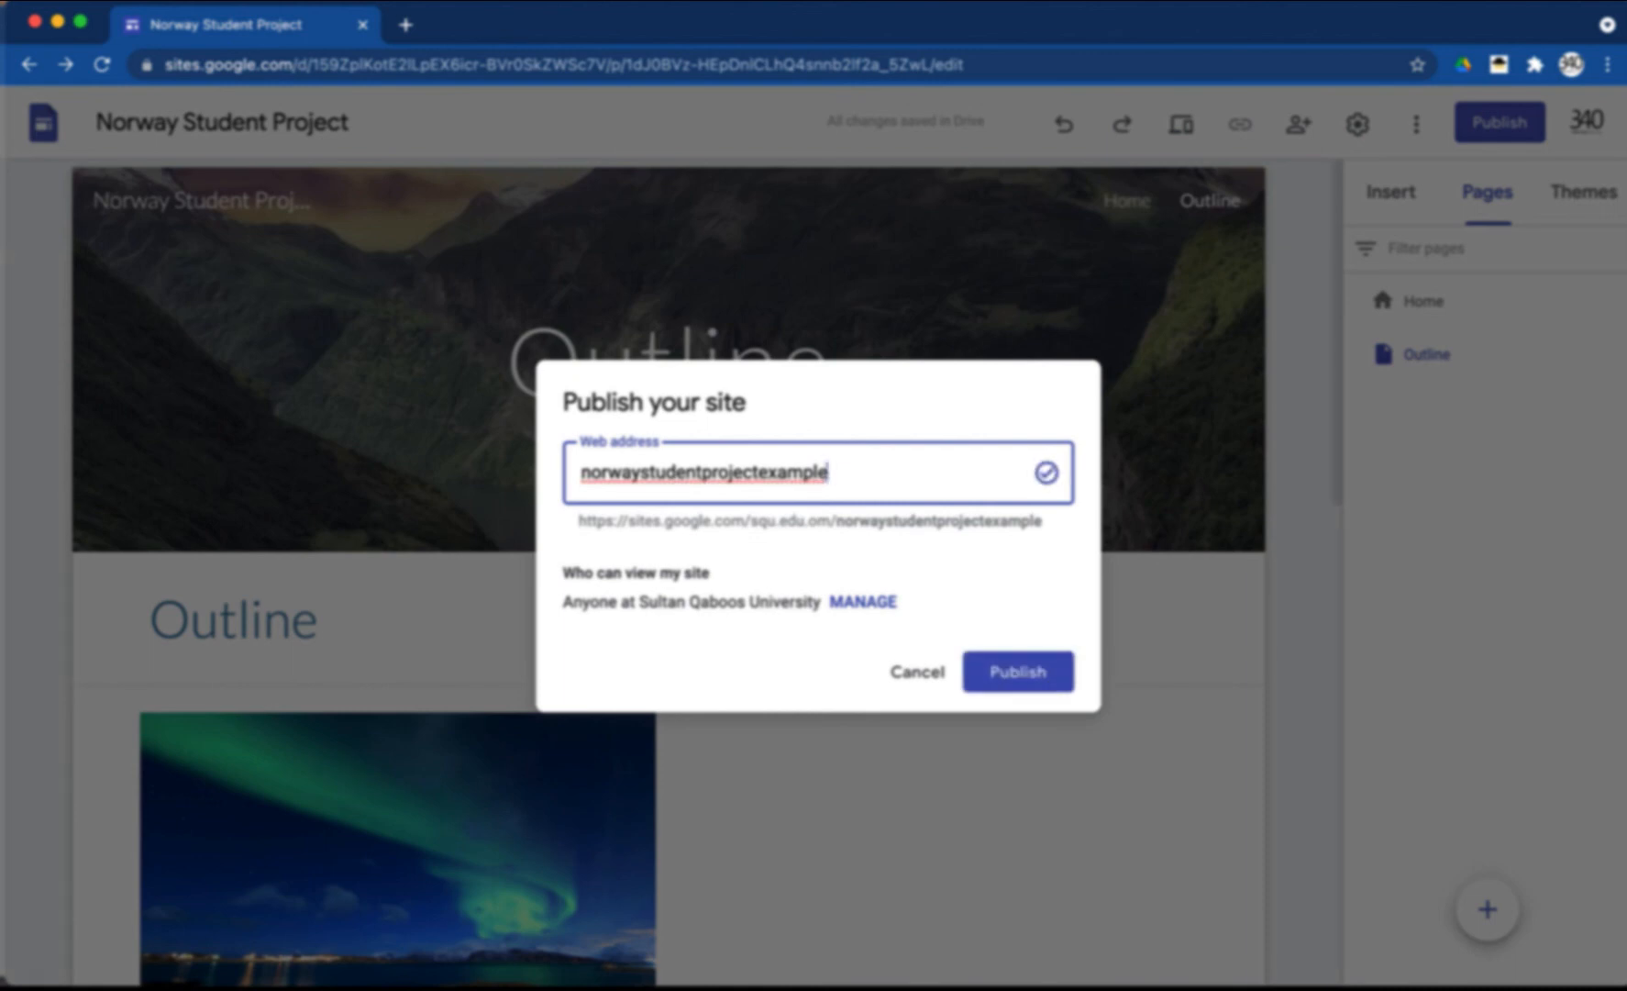
left_click(864, 607)
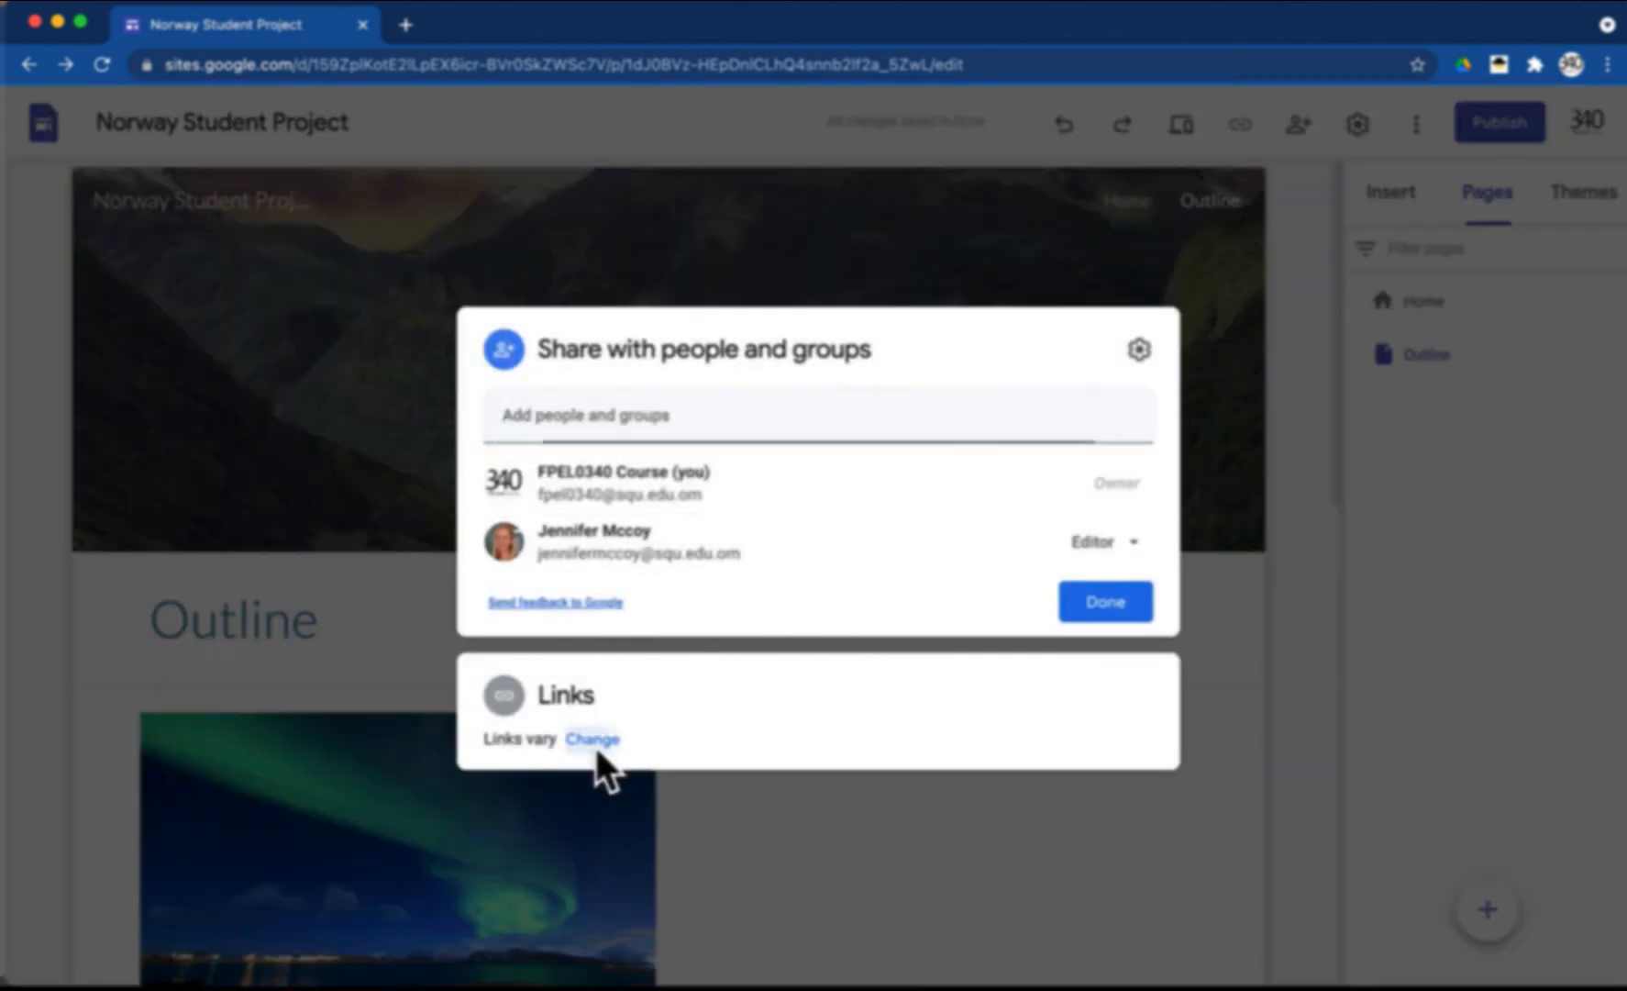
left_click(596, 745)
left_click(863, 635)
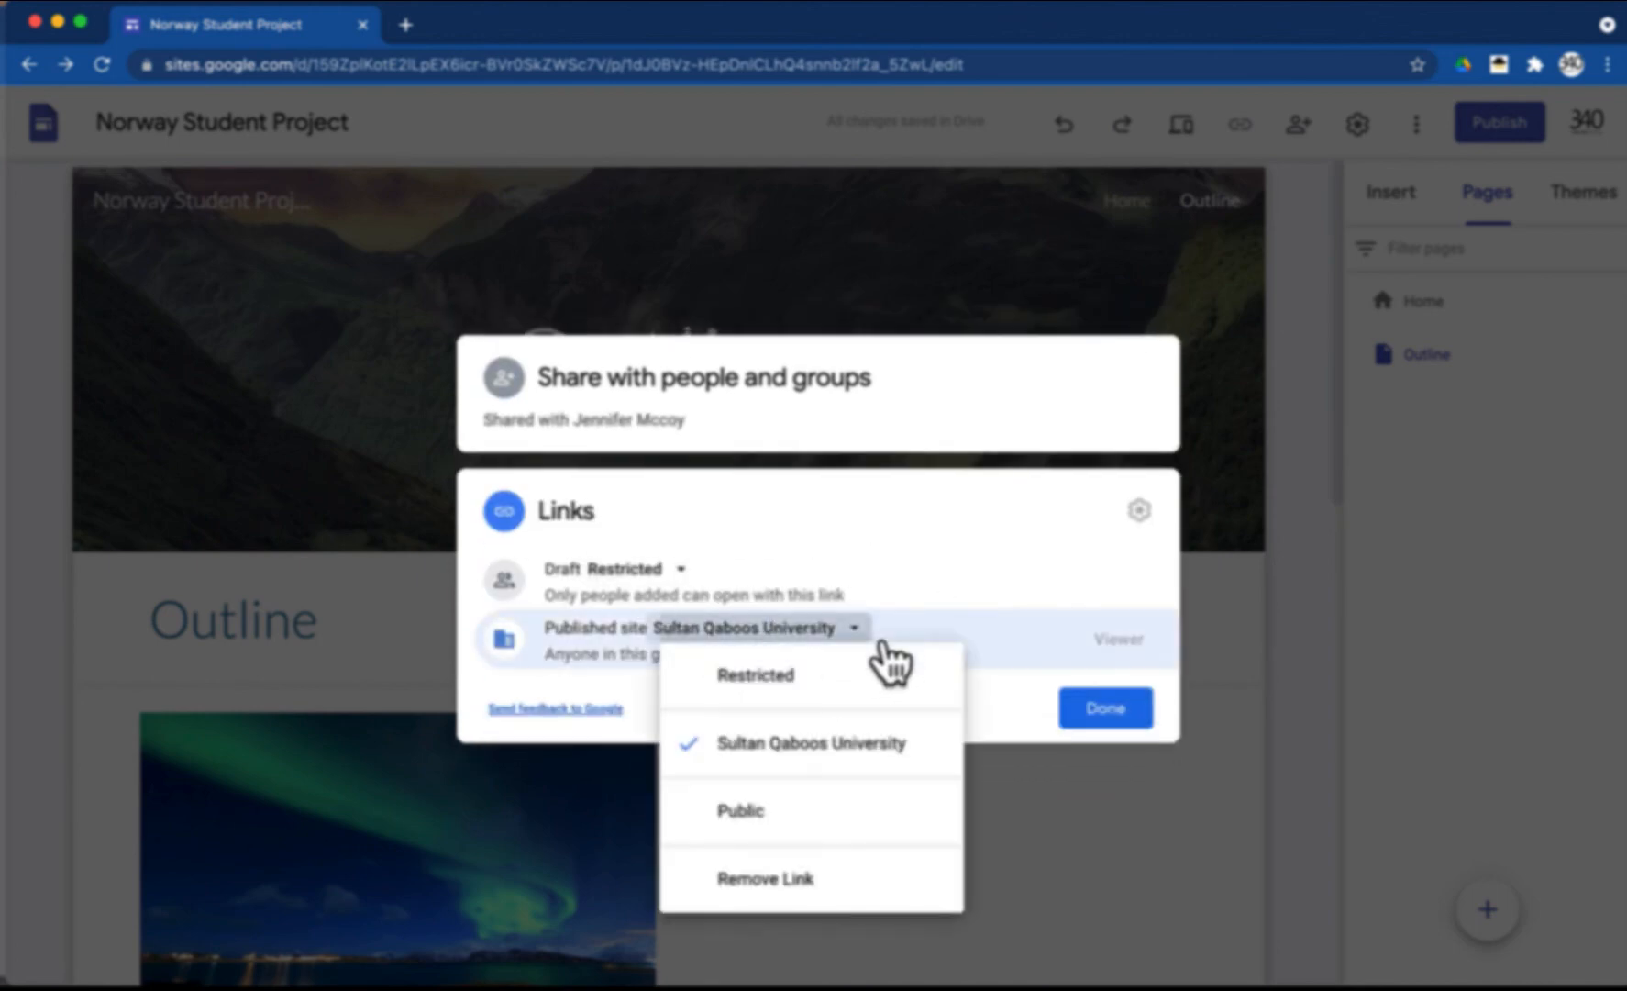
left_click(867, 823)
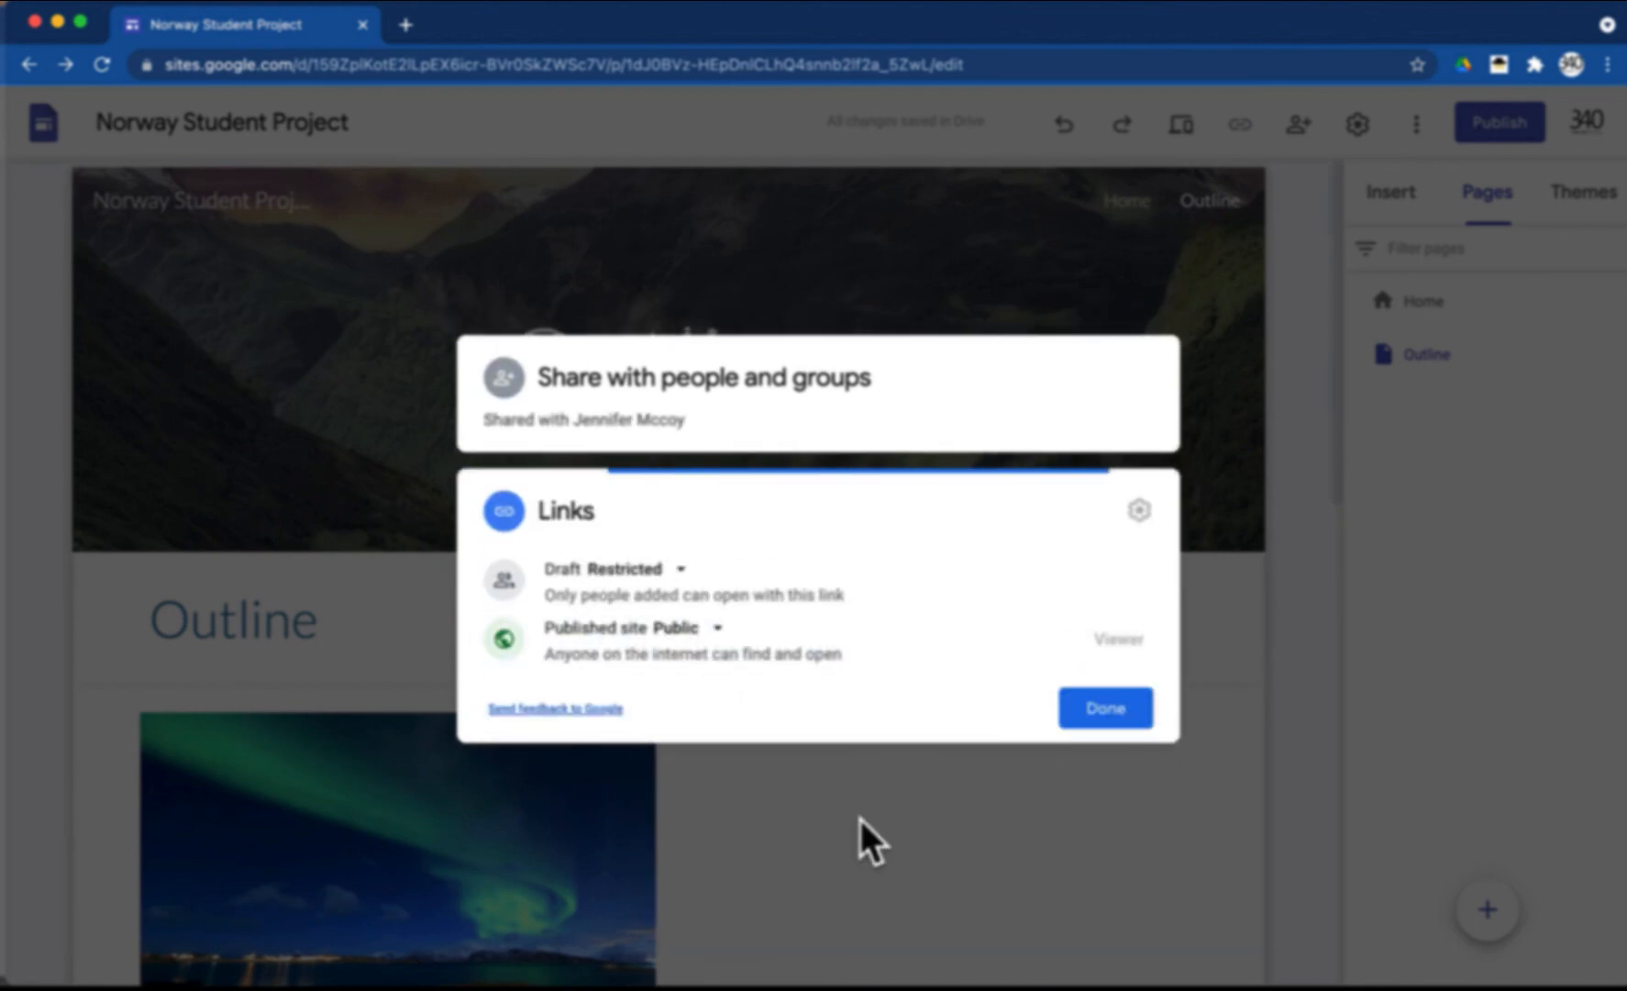
left_click(734, 640)
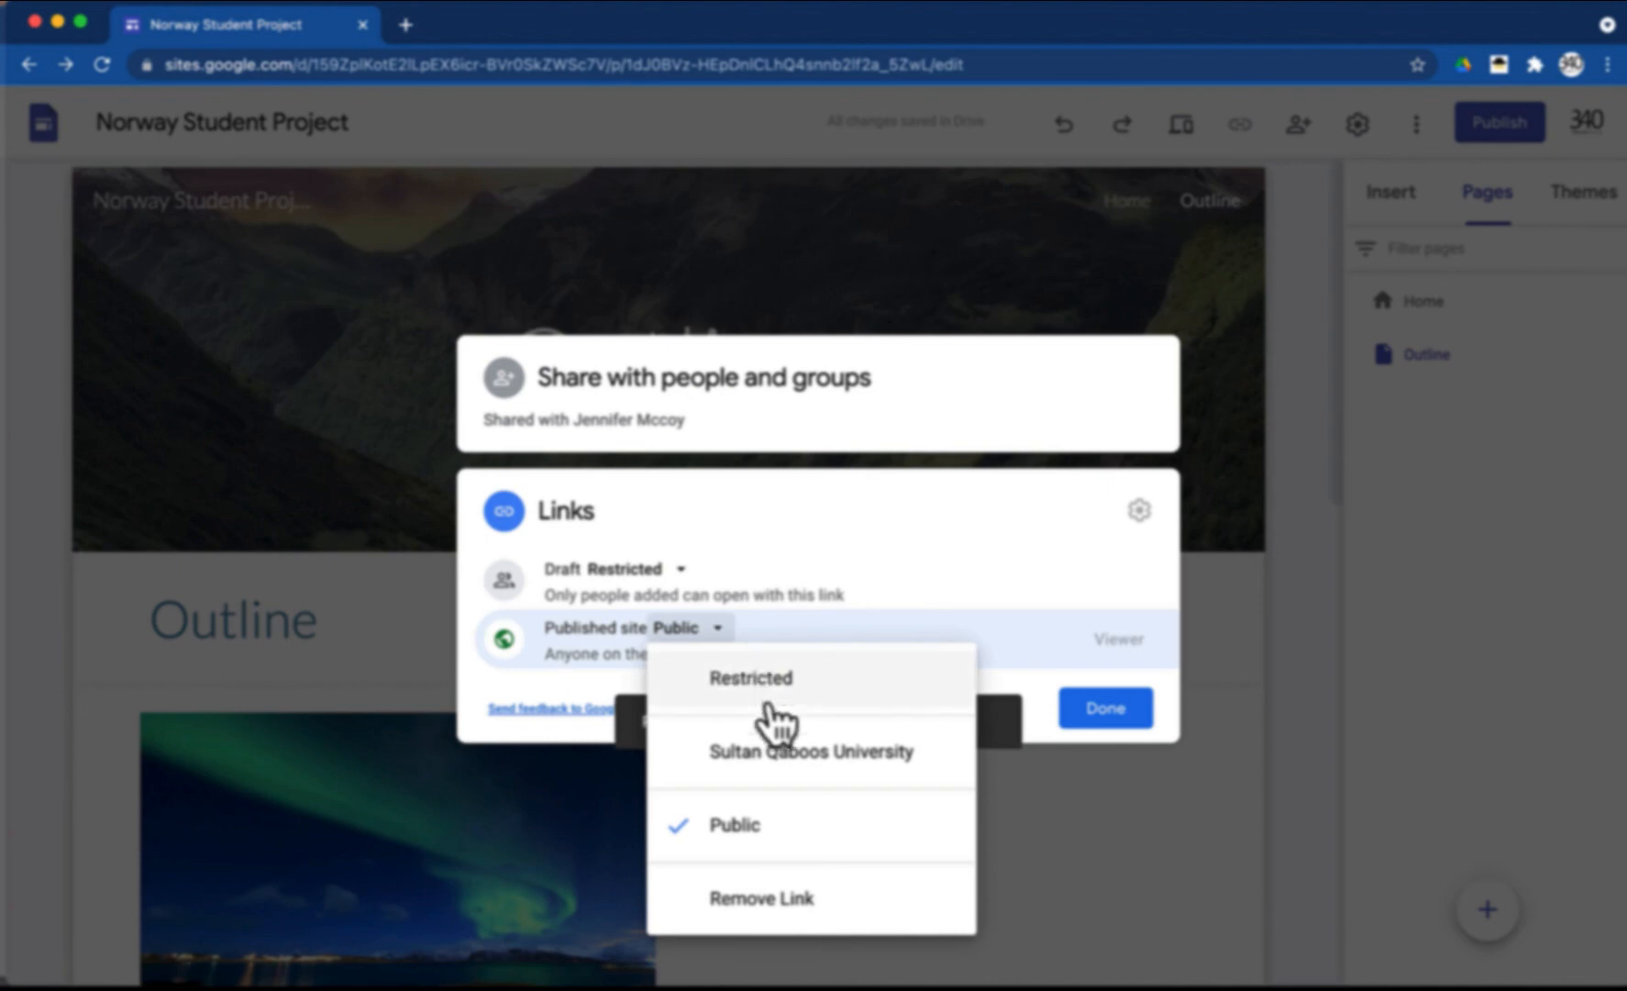
left_click(776, 827)
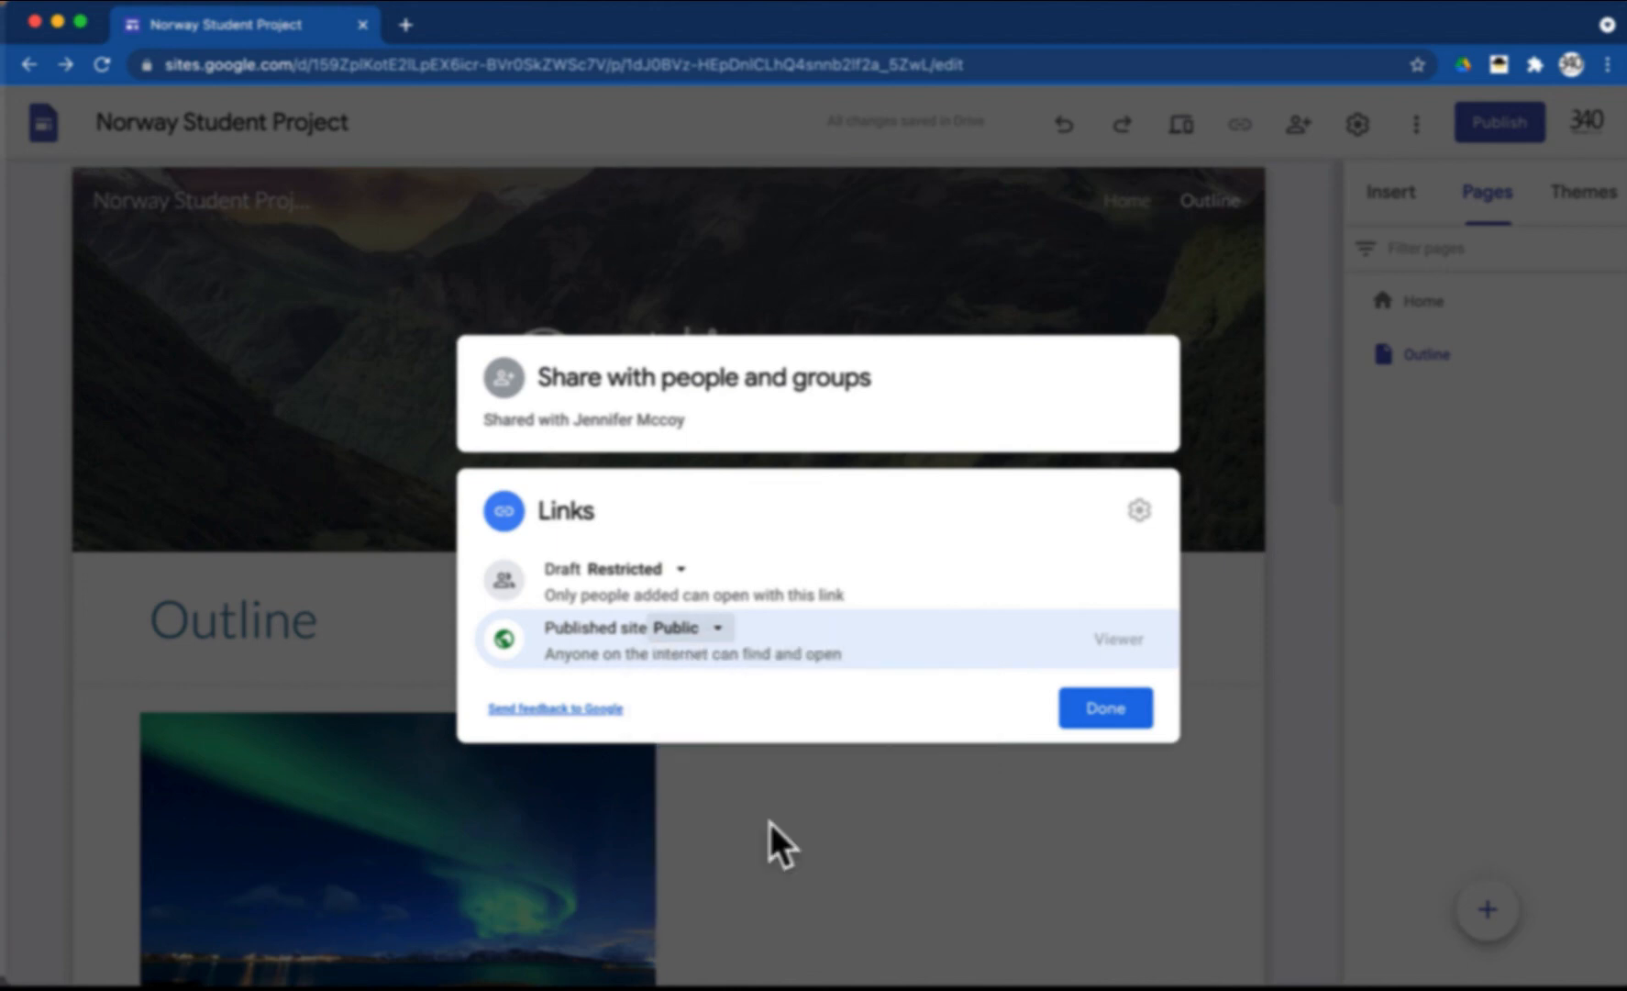
left_click(1125, 714)
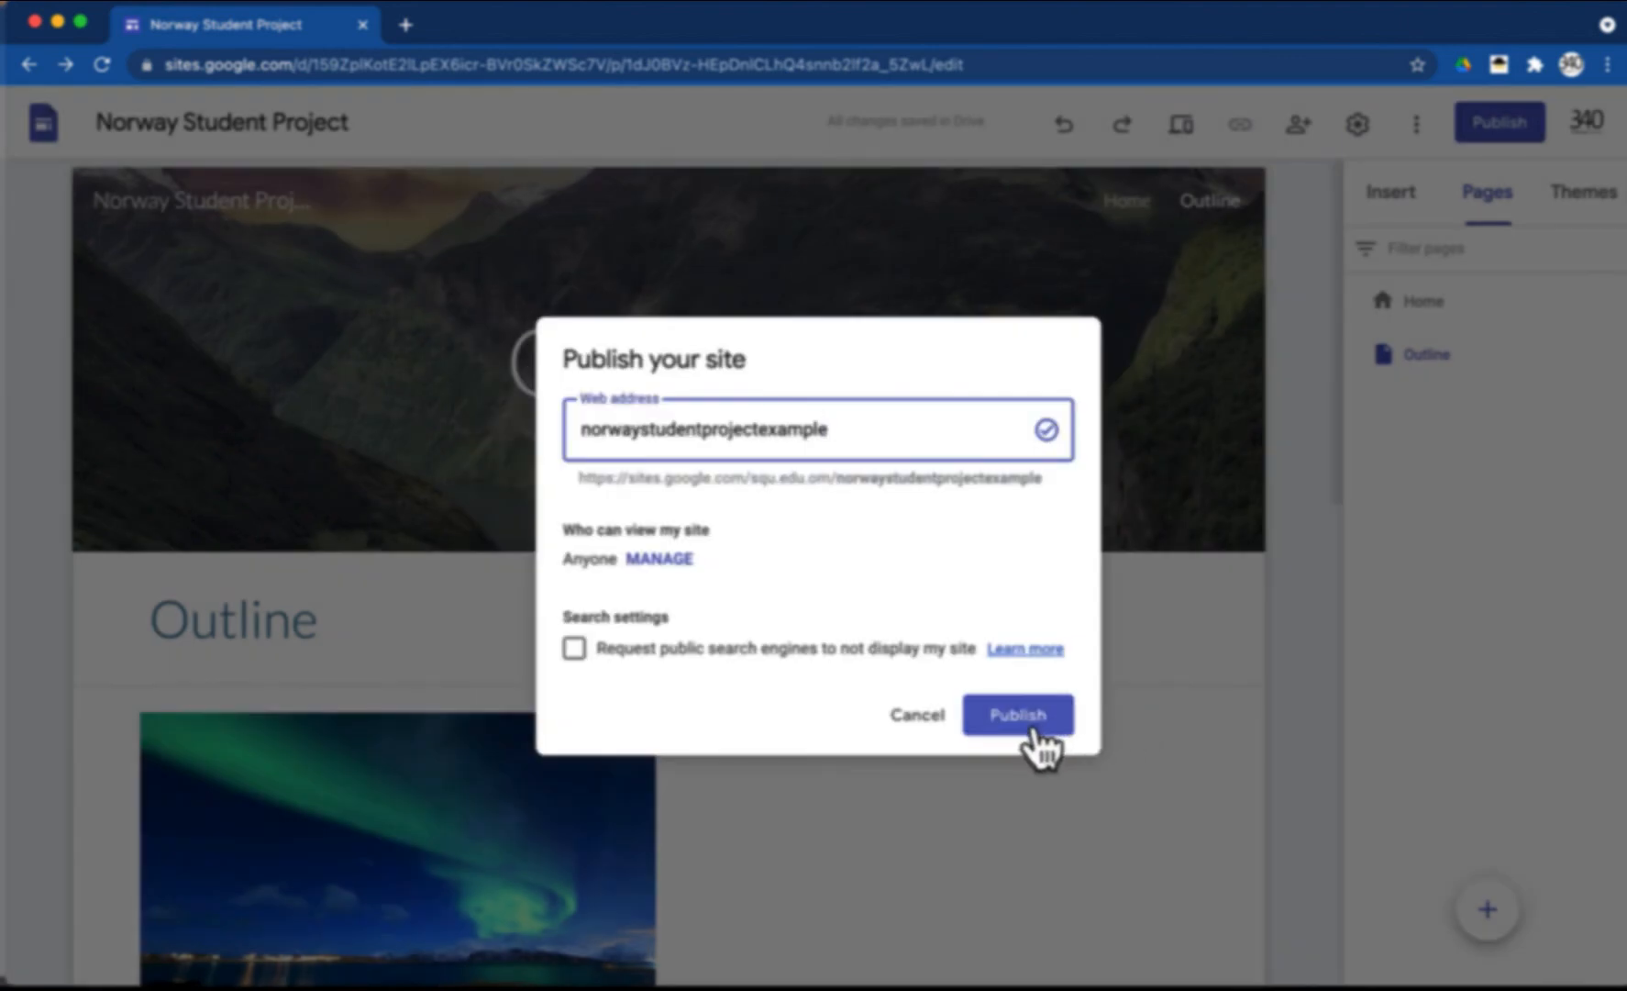
- Publish the site and view the published version
left_click(1020, 717)
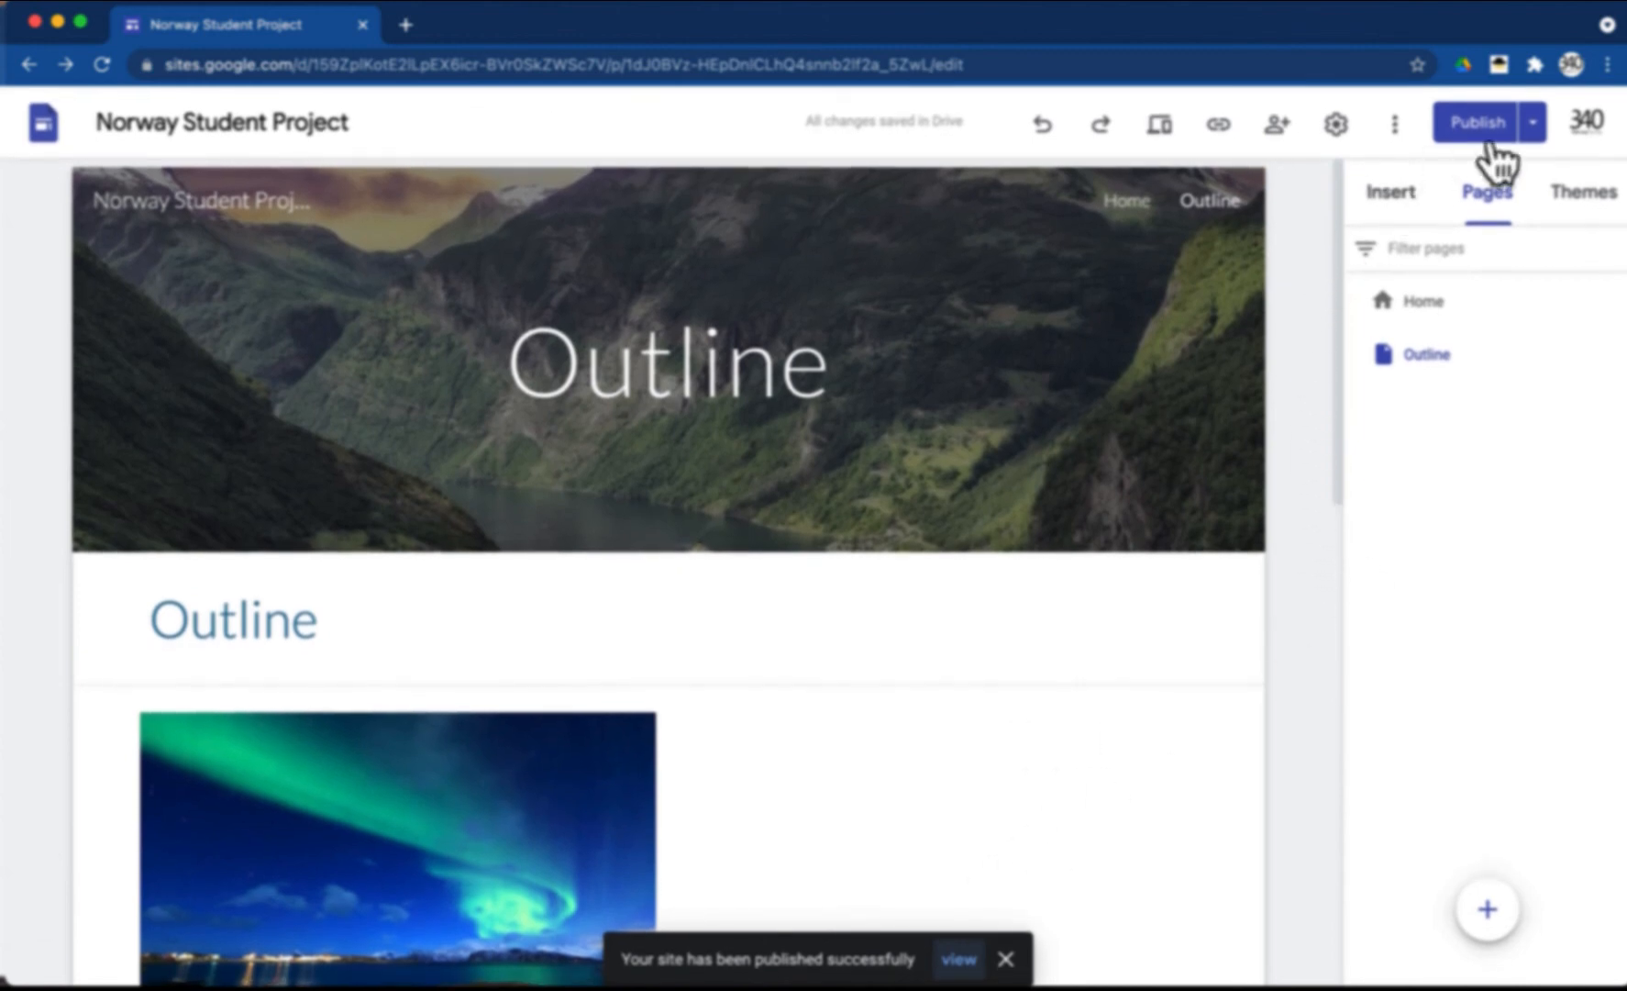
left_click(1531, 126)
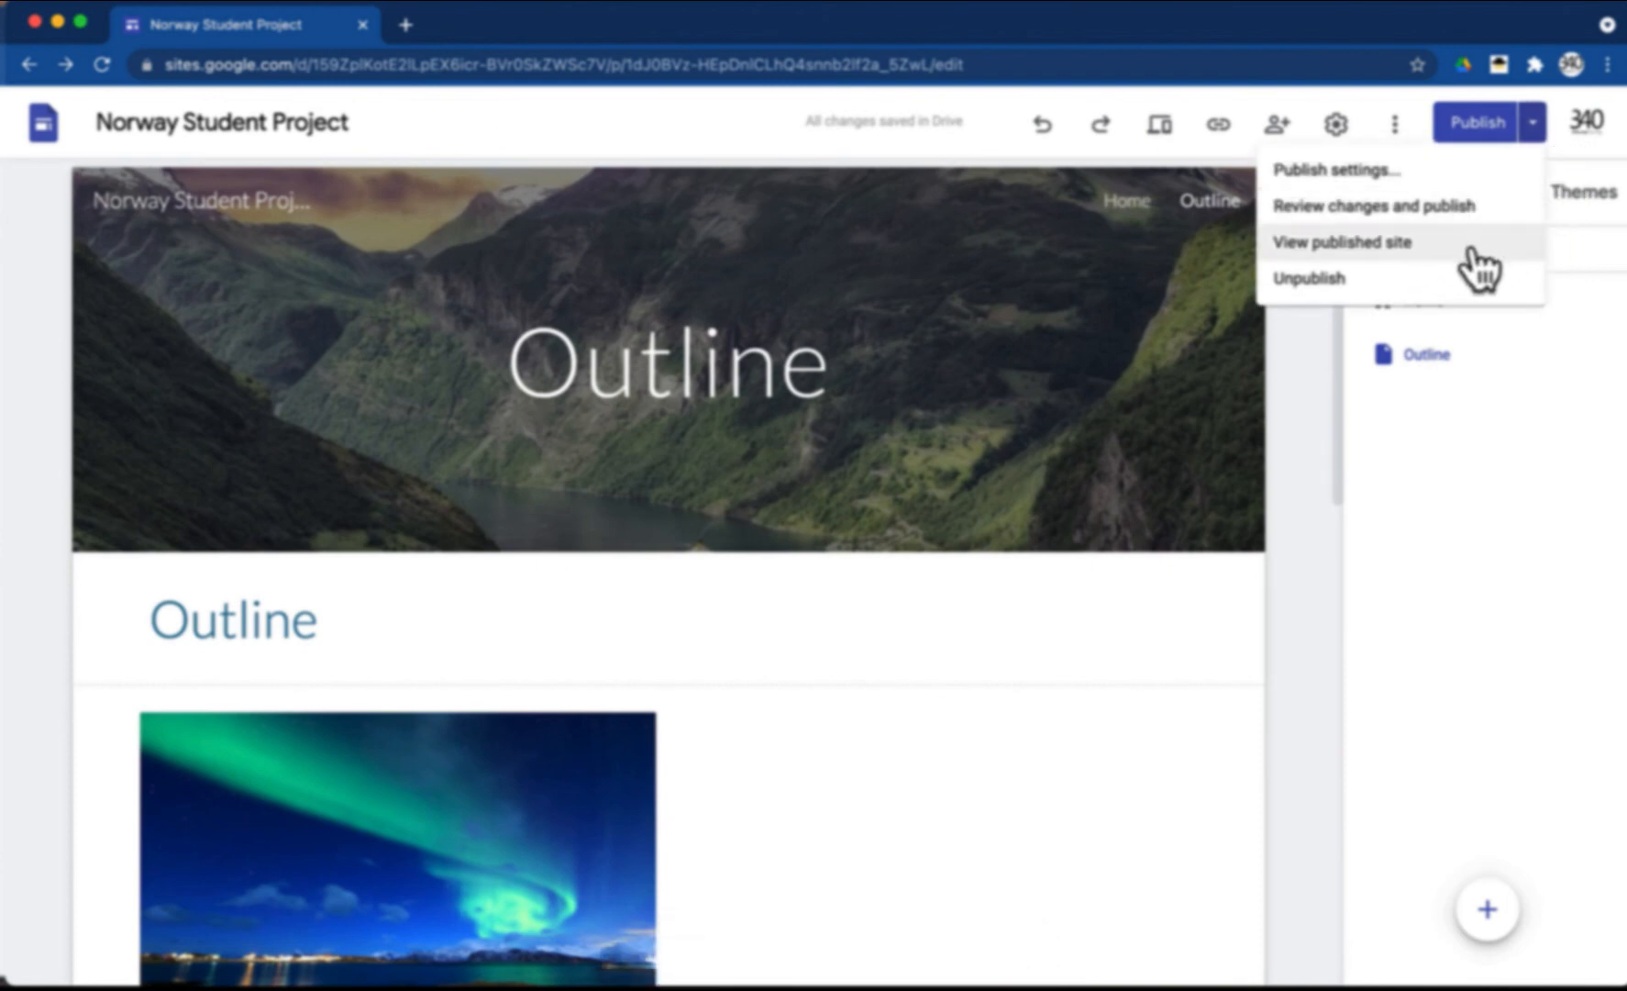
left_click(1471, 251)
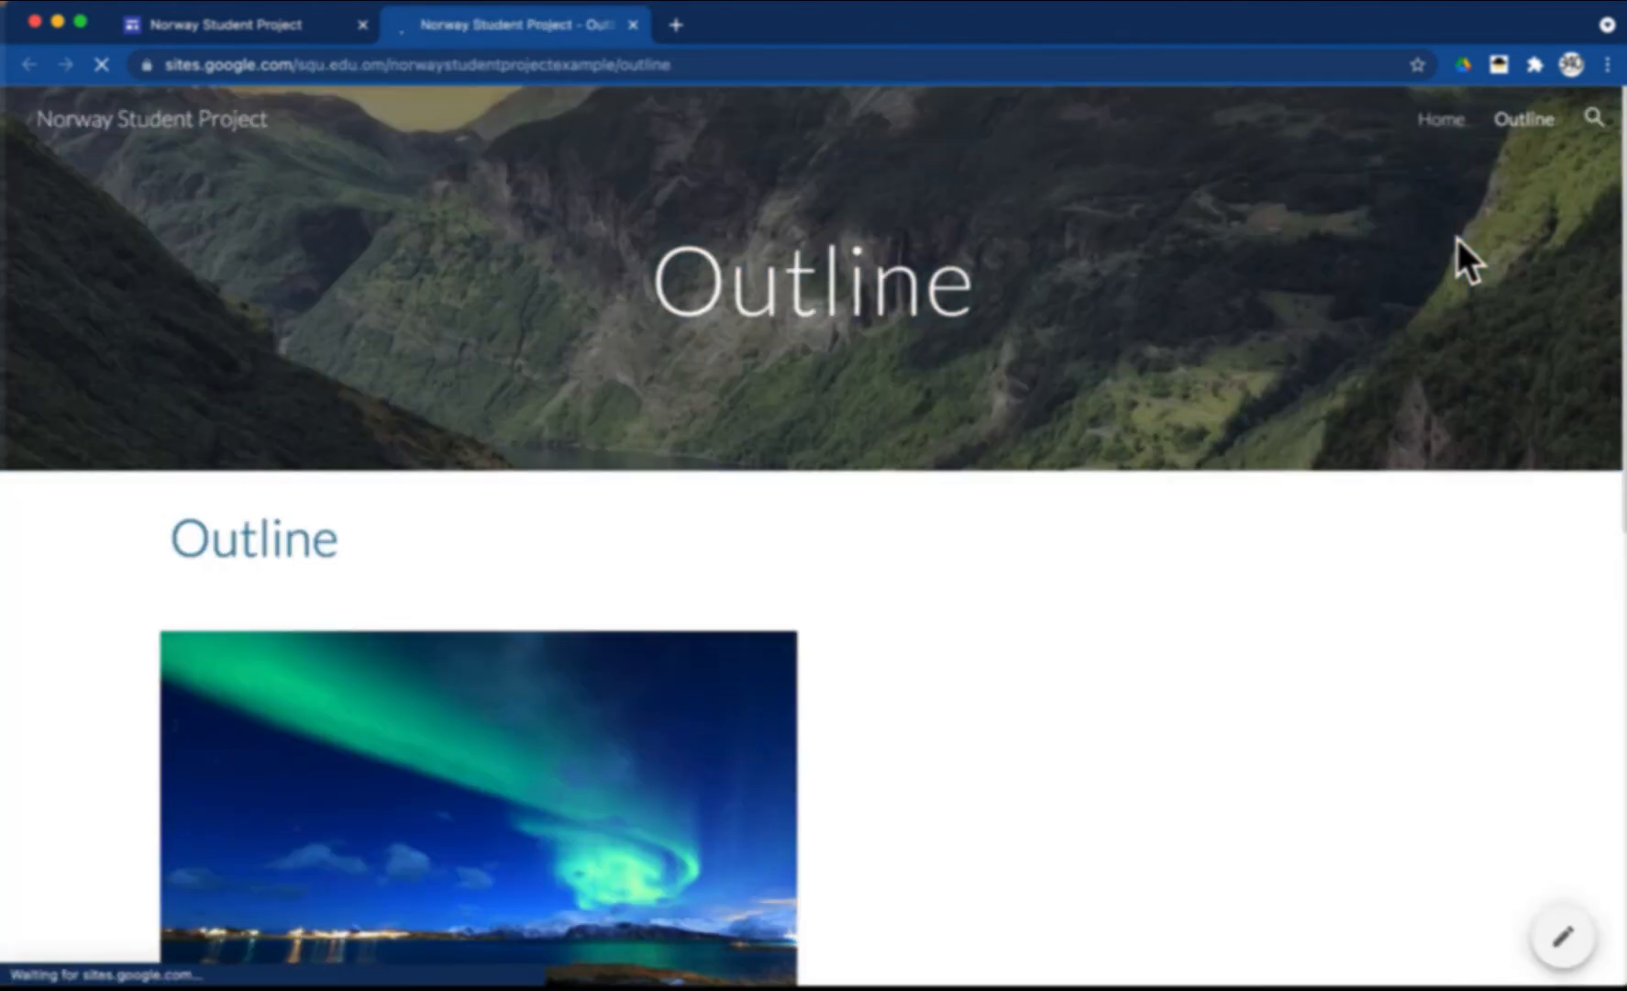
- Check the published Norway Student Project site by visiting its Home page and looking through its Outline page
left_click(1444, 123)
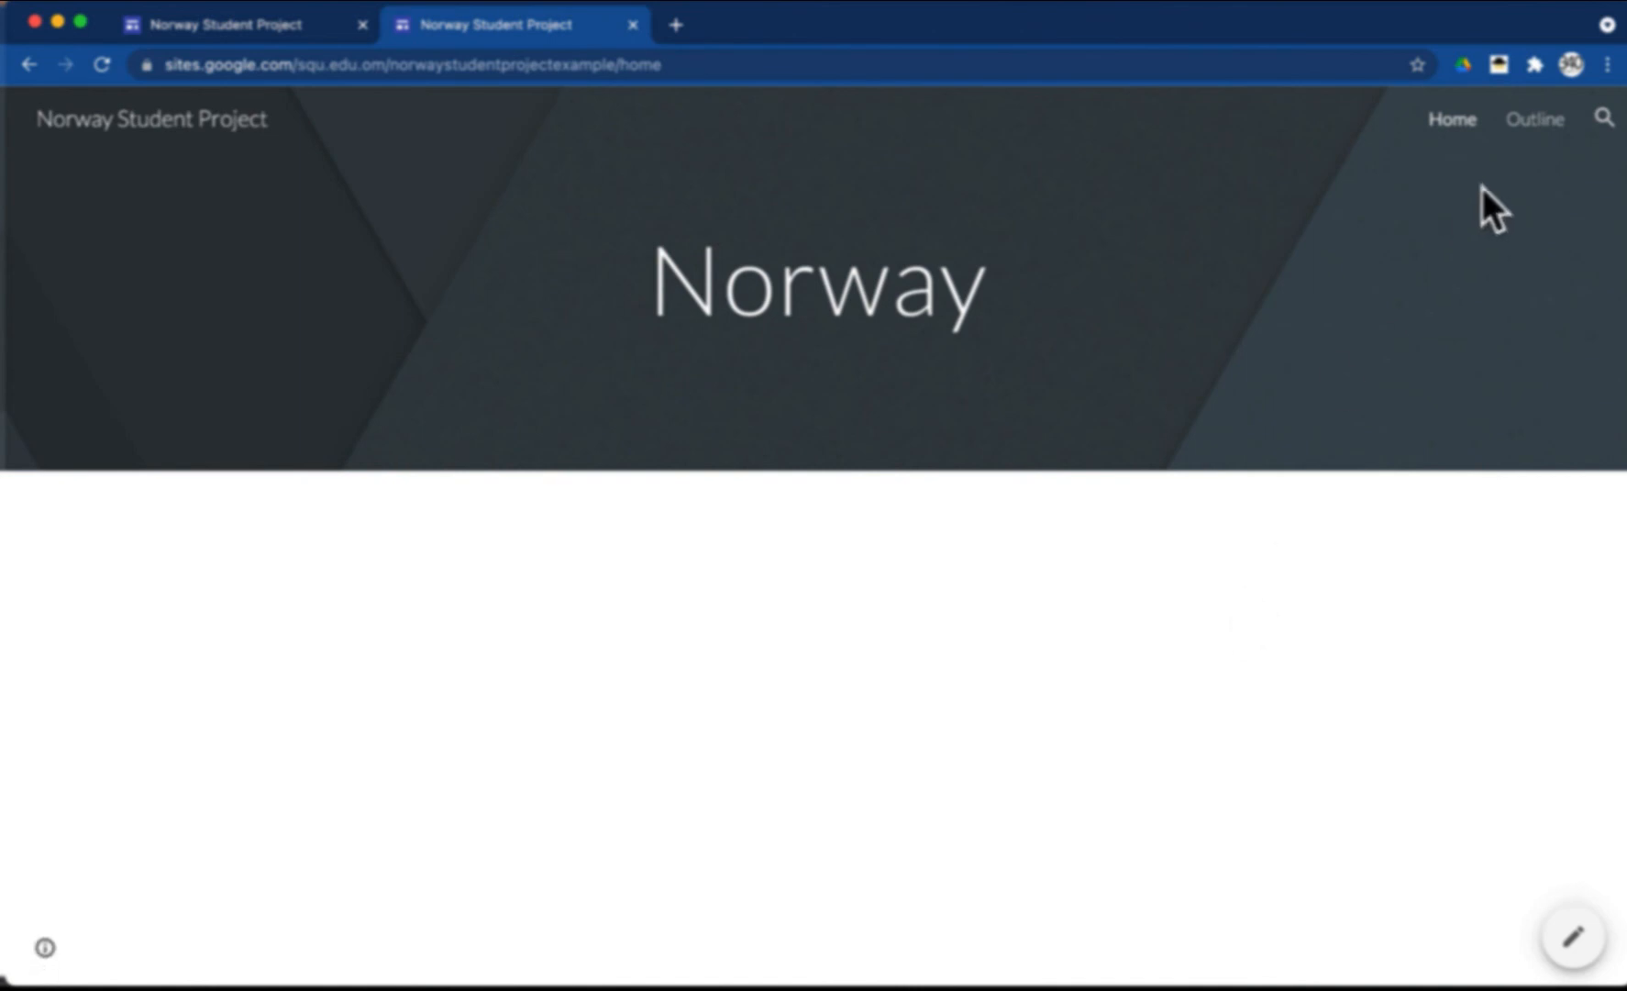
left_click(1543, 130)
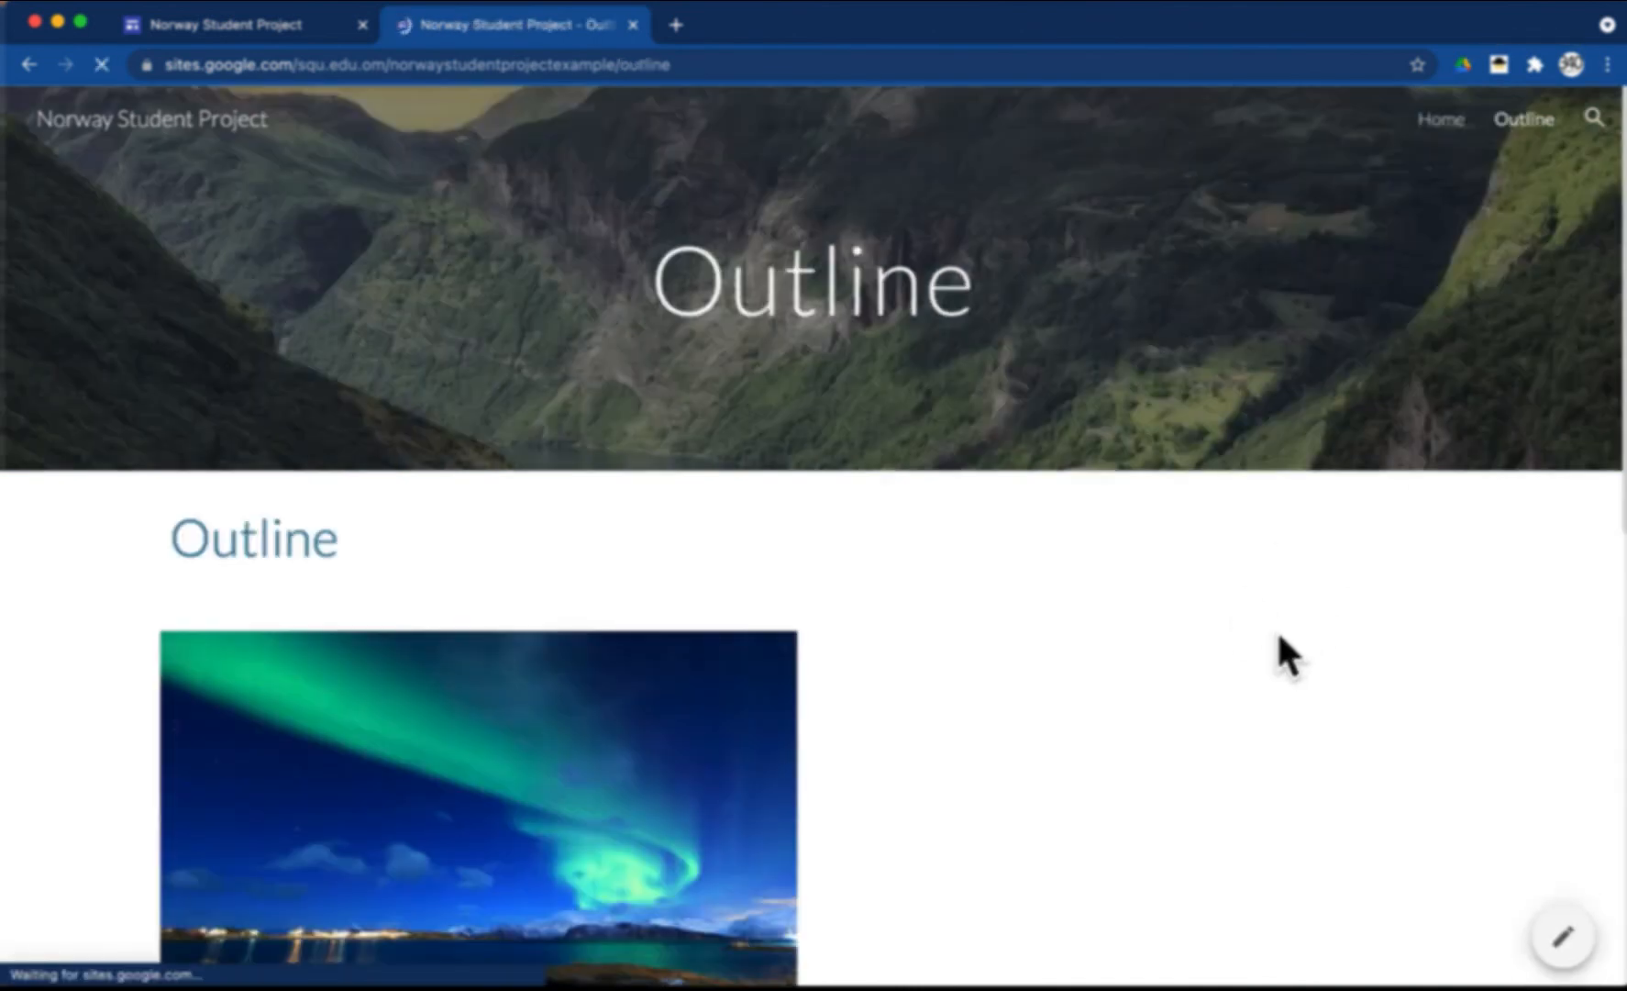
scroll(1279, 633, "down", 10)
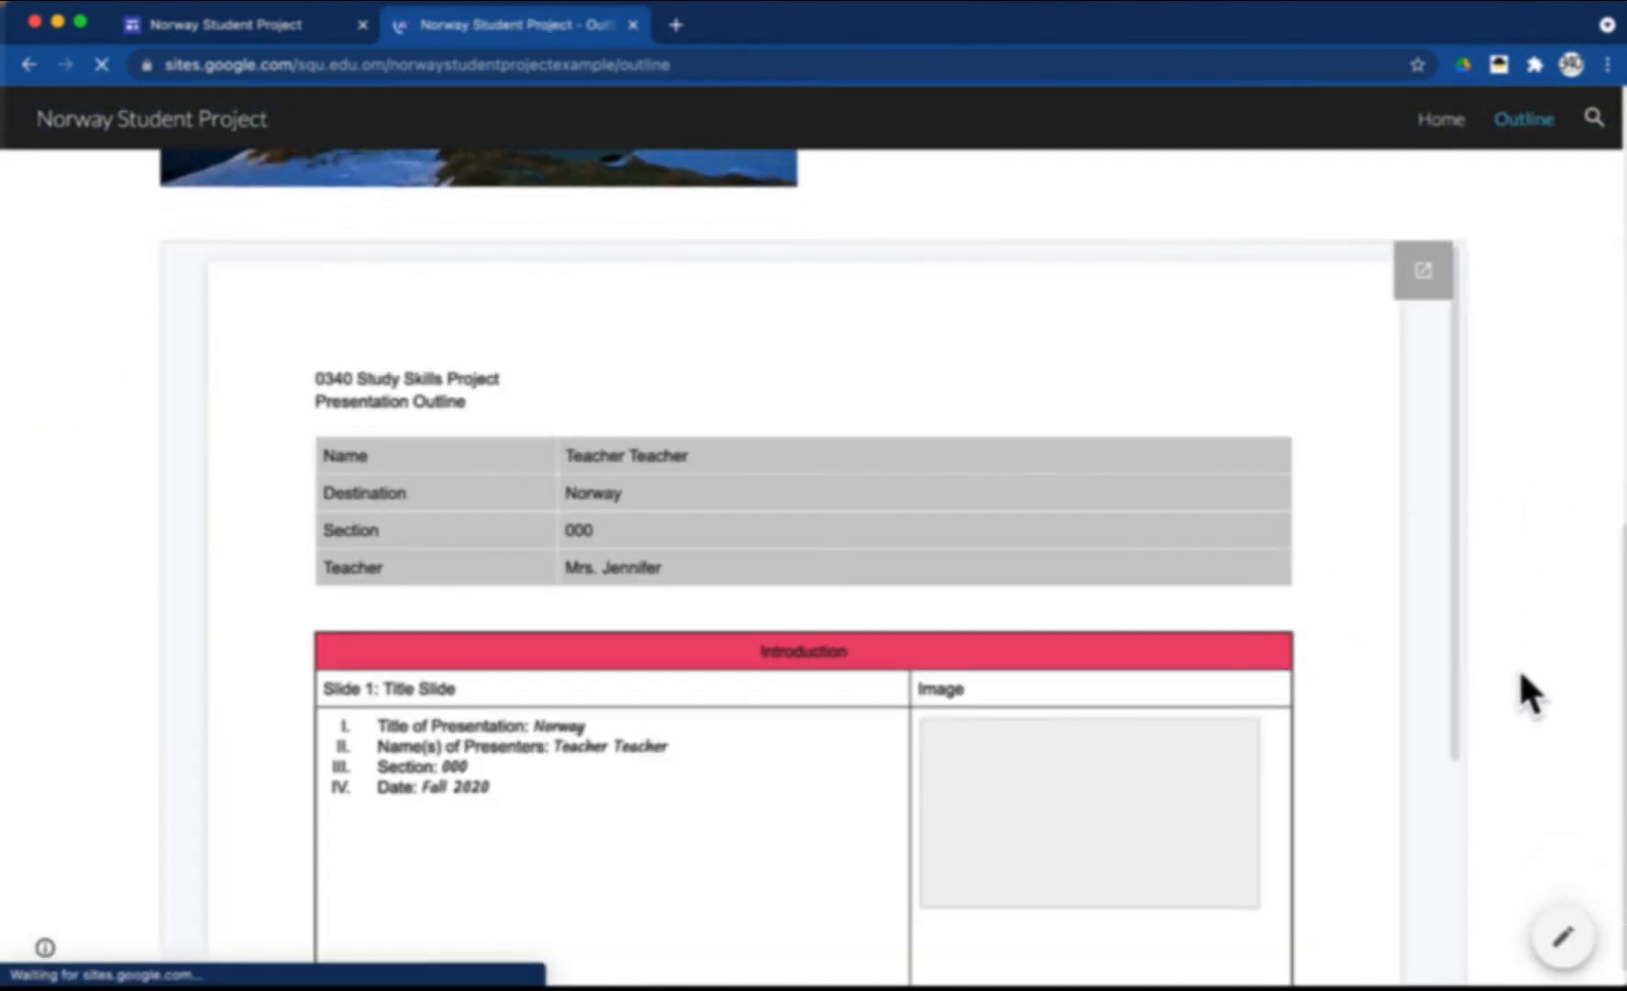
scroll(1516, 687, "up", 3)
scroll(1516, 686, "up", 8)
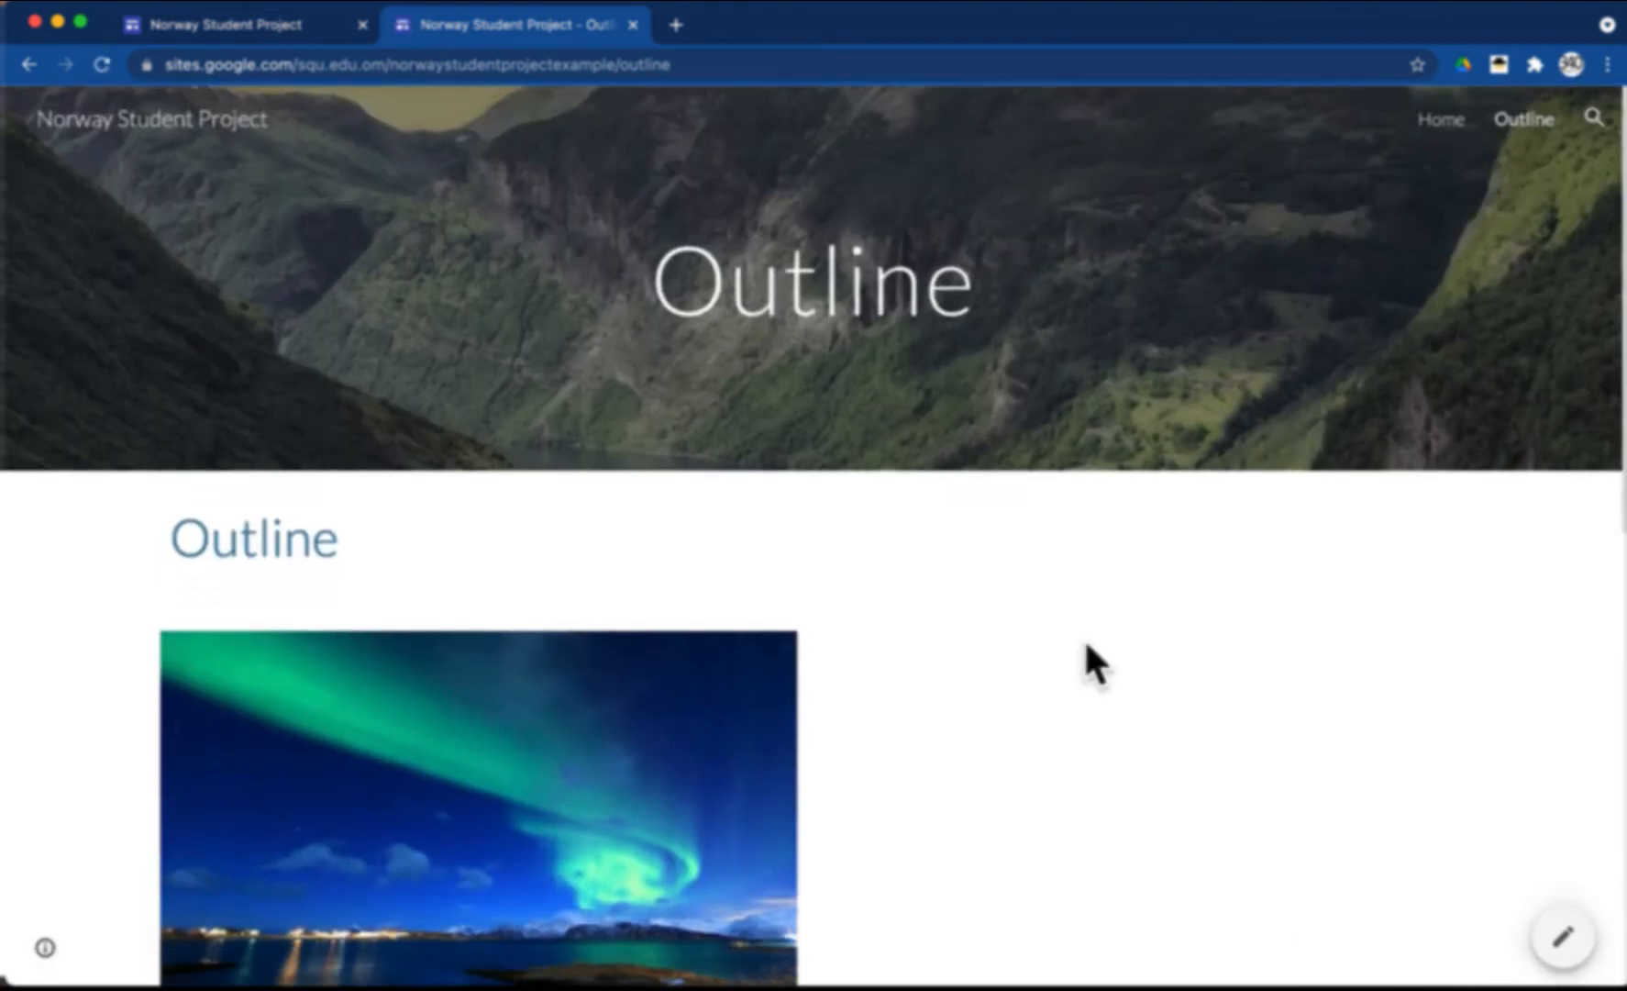
- Switch to the published Student Portfolio Template Norway site and look over its home page
key("ctrl+Right")
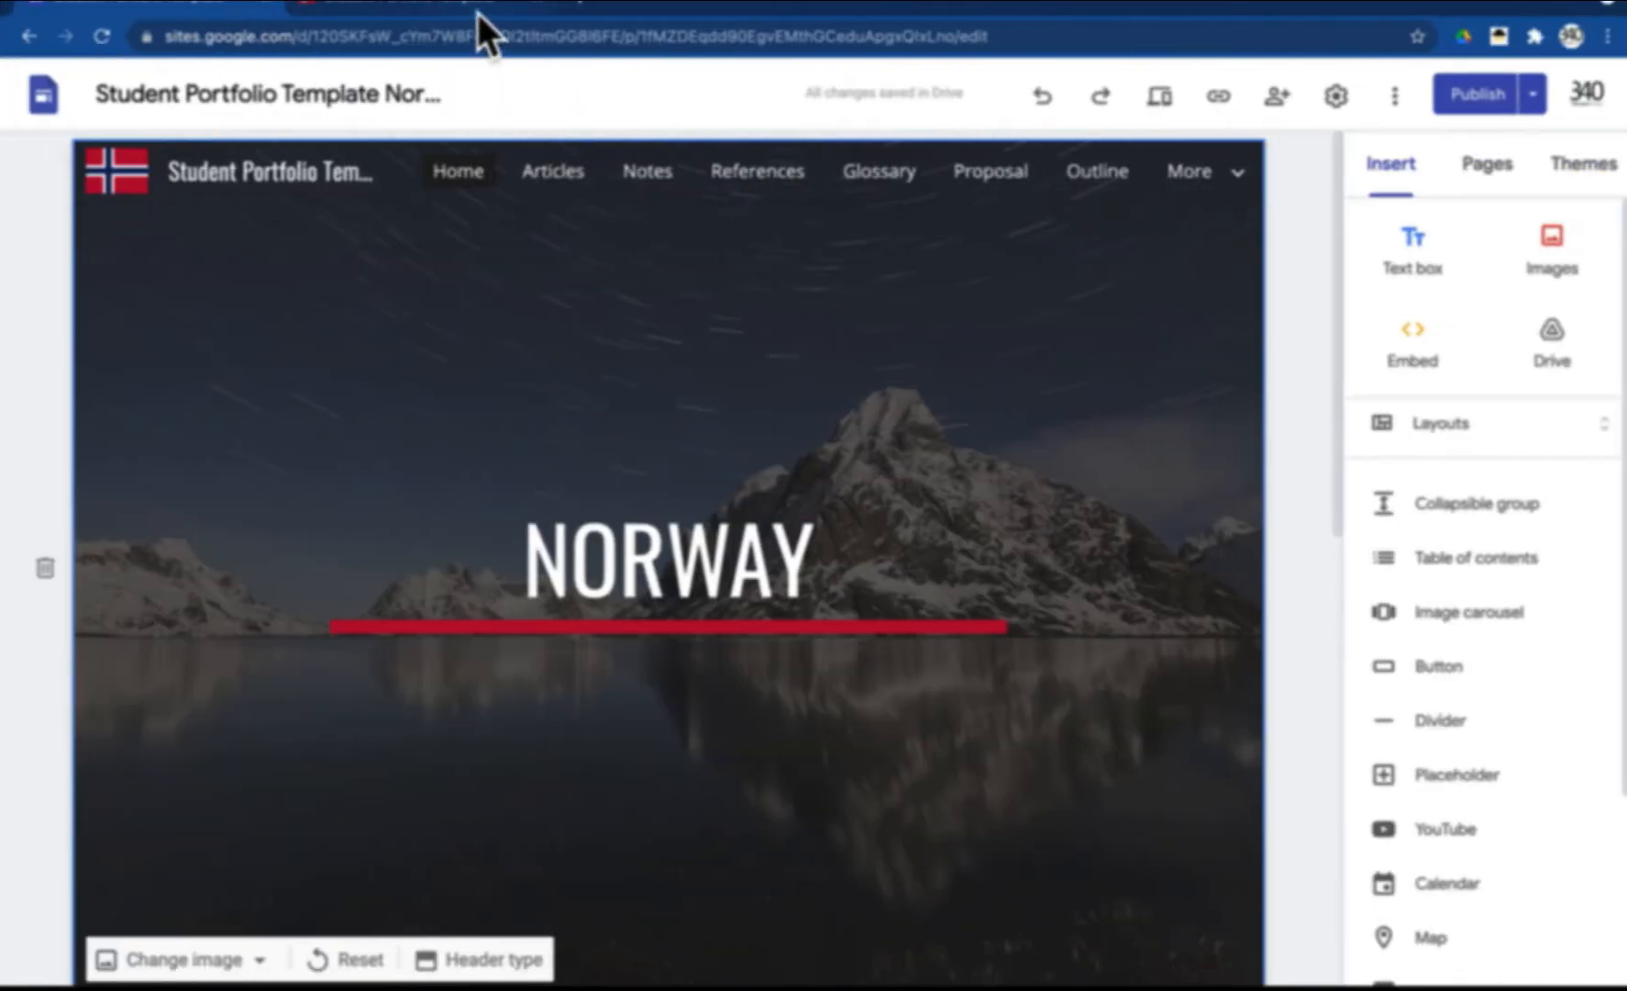
left_click(478, 11)
scroll(1254, 462, "down", 5)
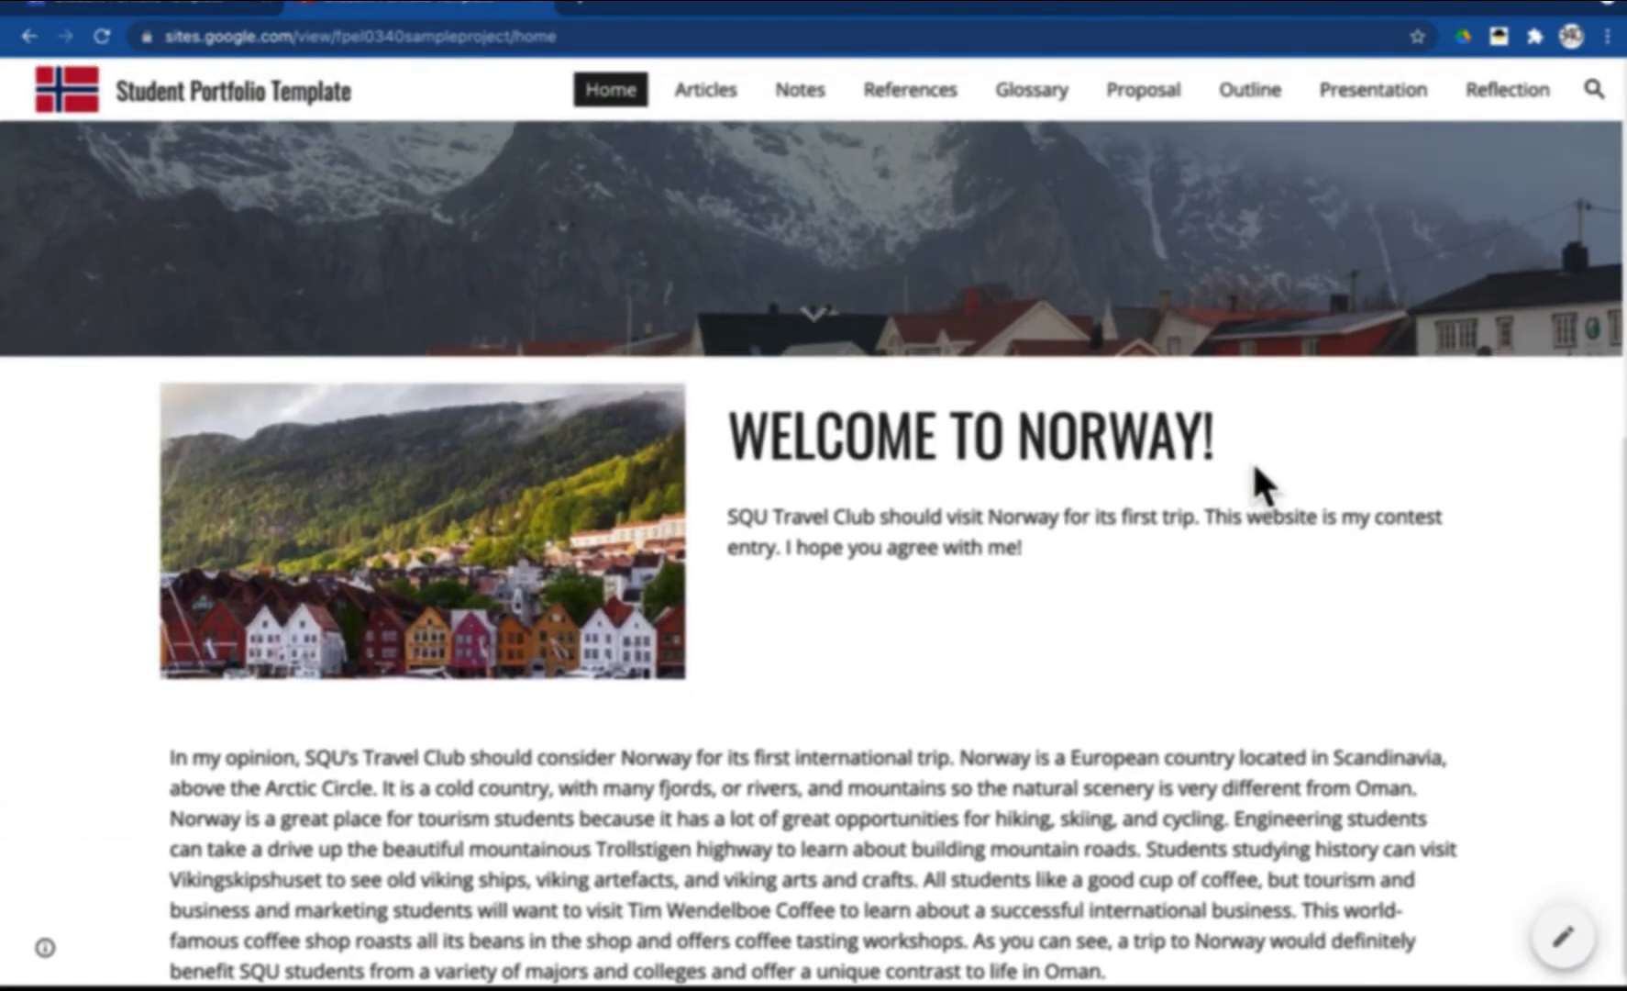
scroll(1252, 459, "up", 5)
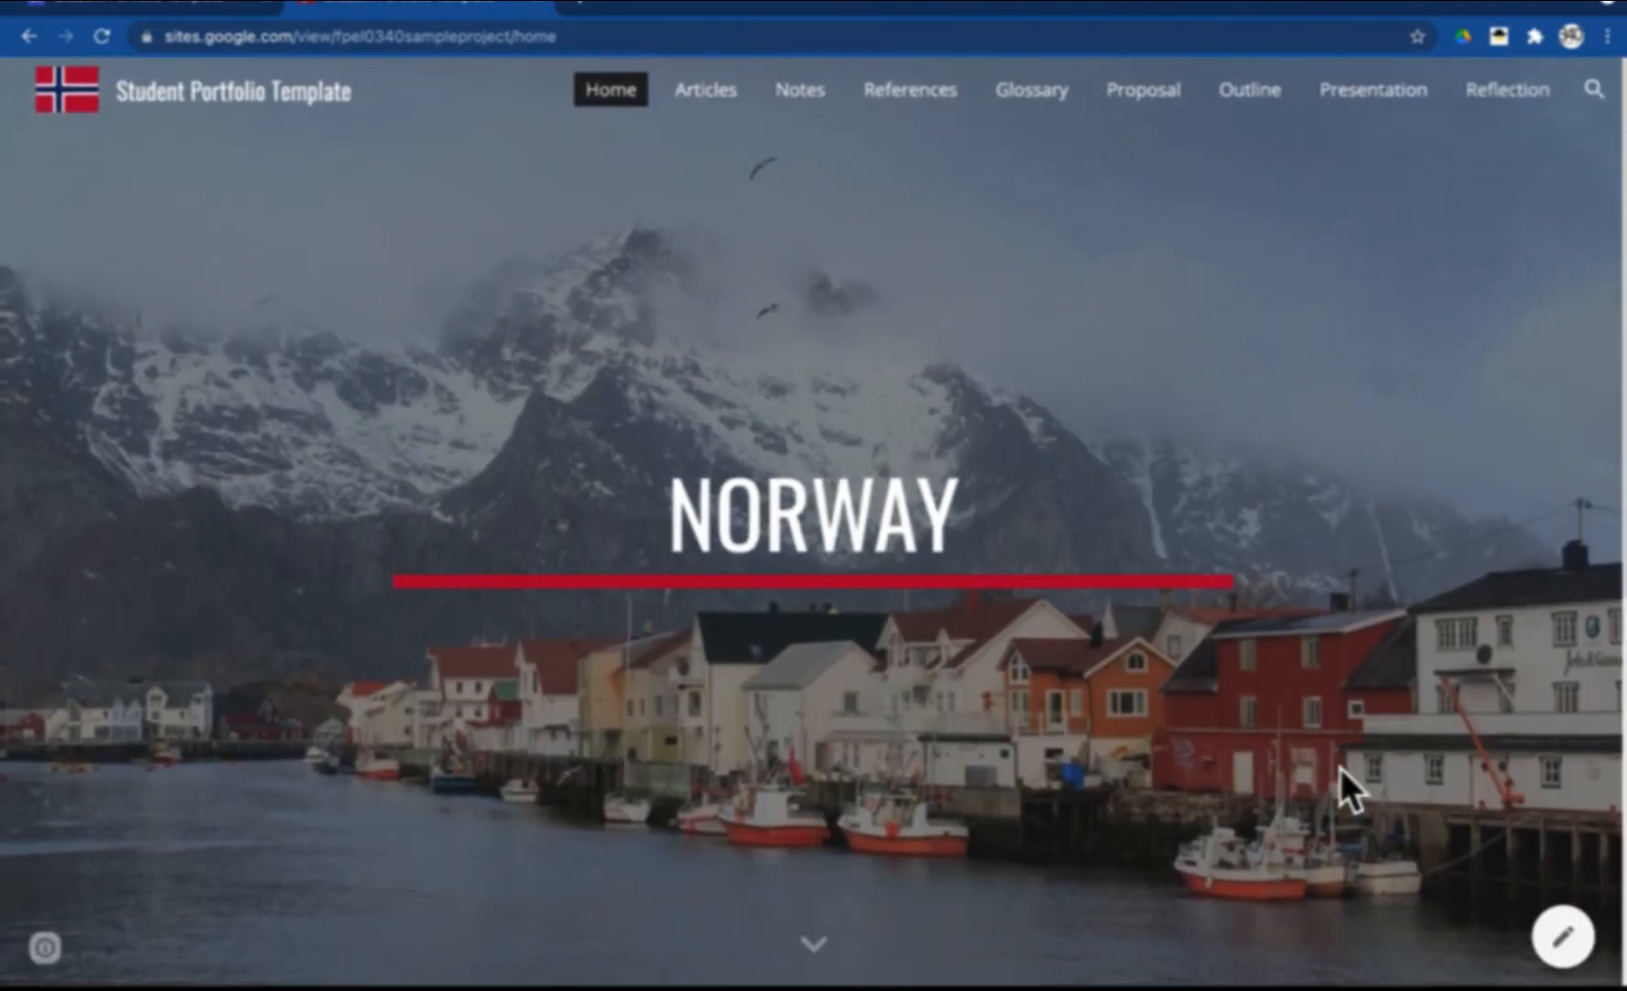
- Open the template site's editor from its published page, and view the published home page again from the editor
left_click(1579, 946)
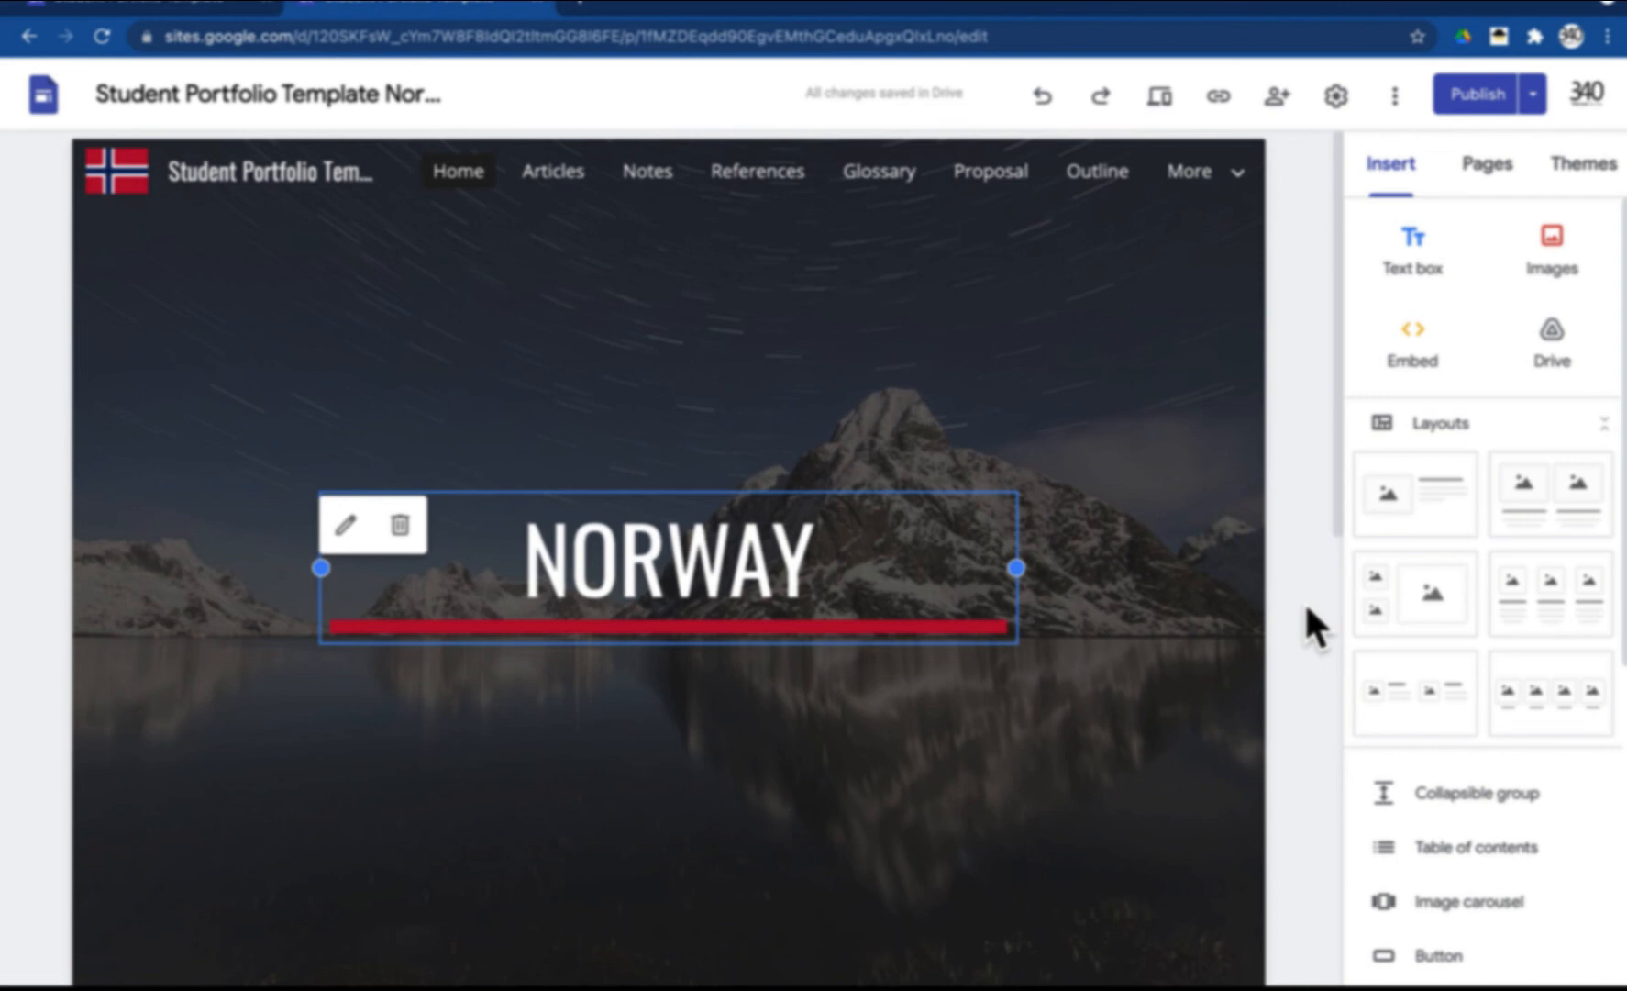
left_click(1560, 105)
left_click(1481, 223)
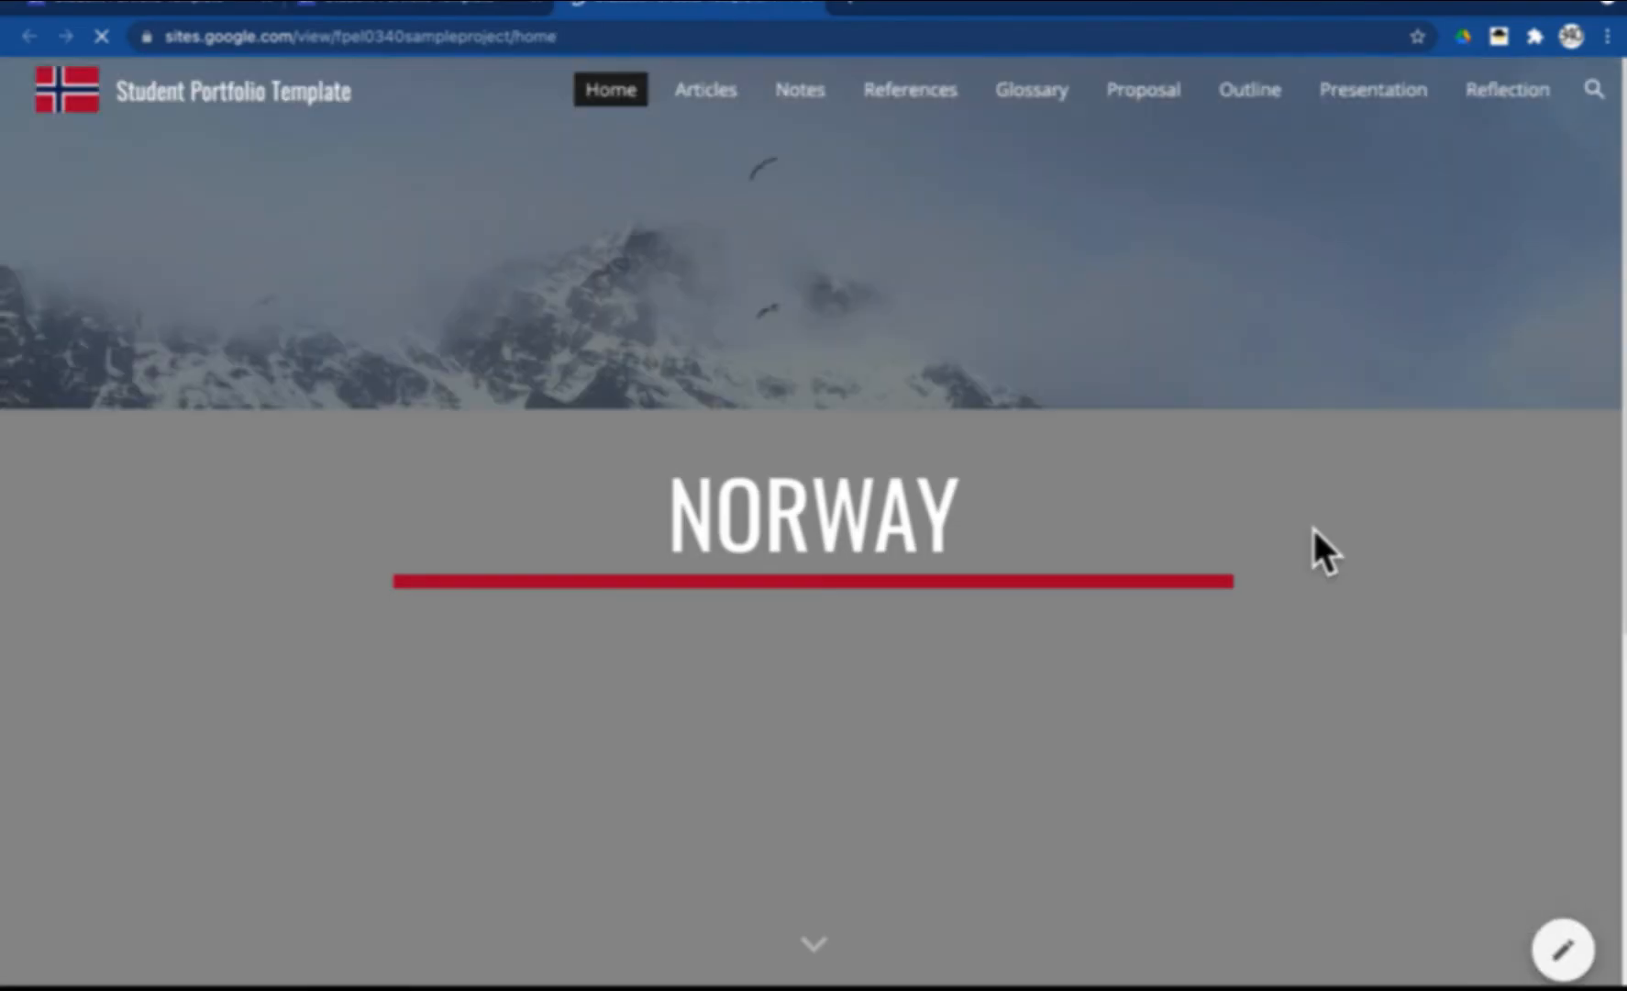
scroll(1313, 529, "down", 5)
scroll(1312, 524, "up", 5)
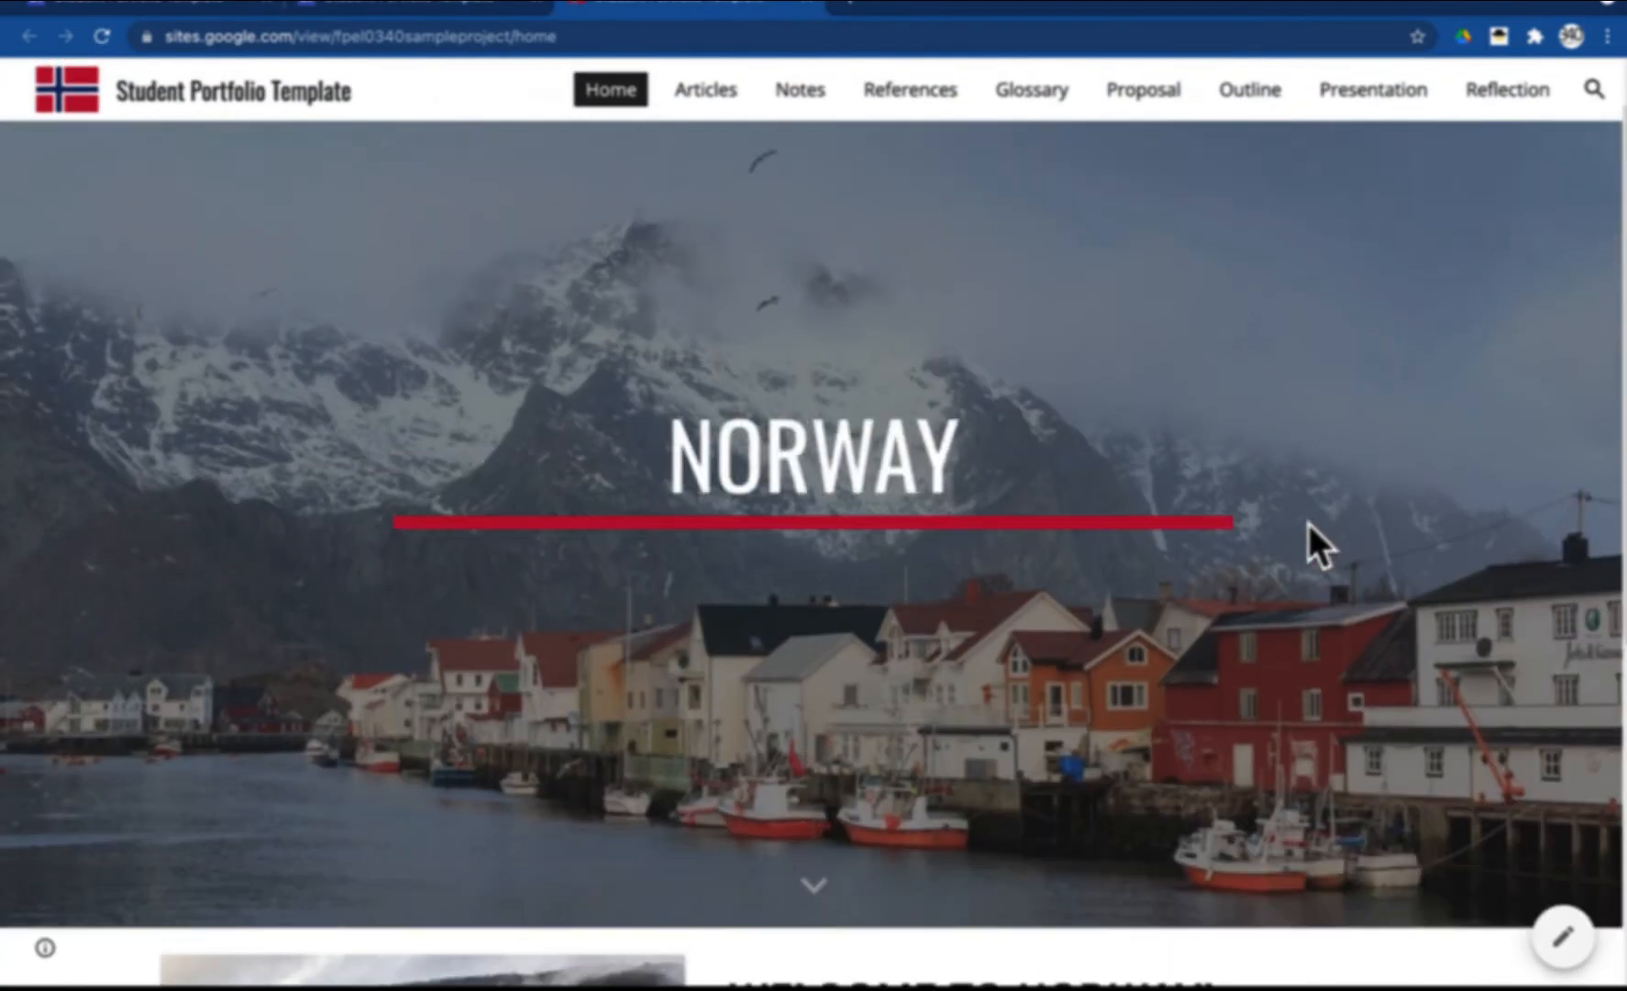